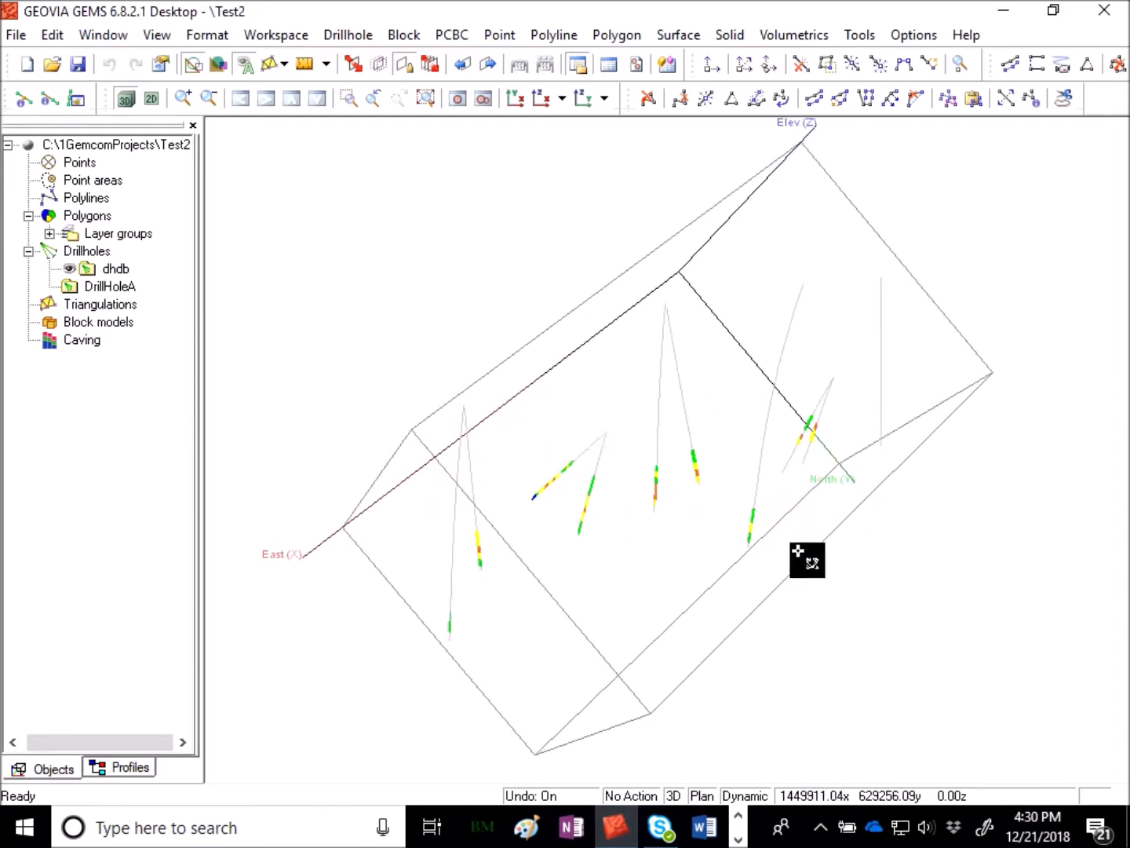
- Rotate and zoom the 3D view to examine the coloured drillhole traces
drag(435, 525, 870, 501)
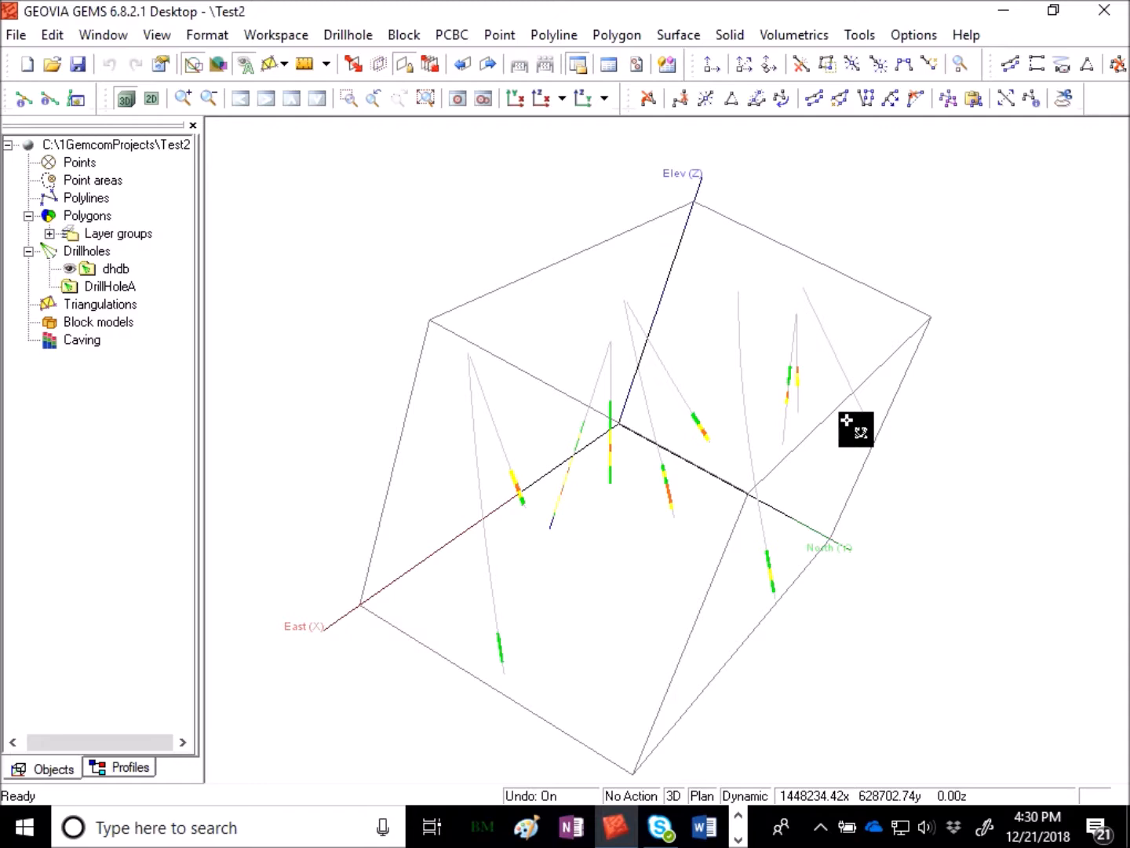
drag(588, 513, 825, 470)
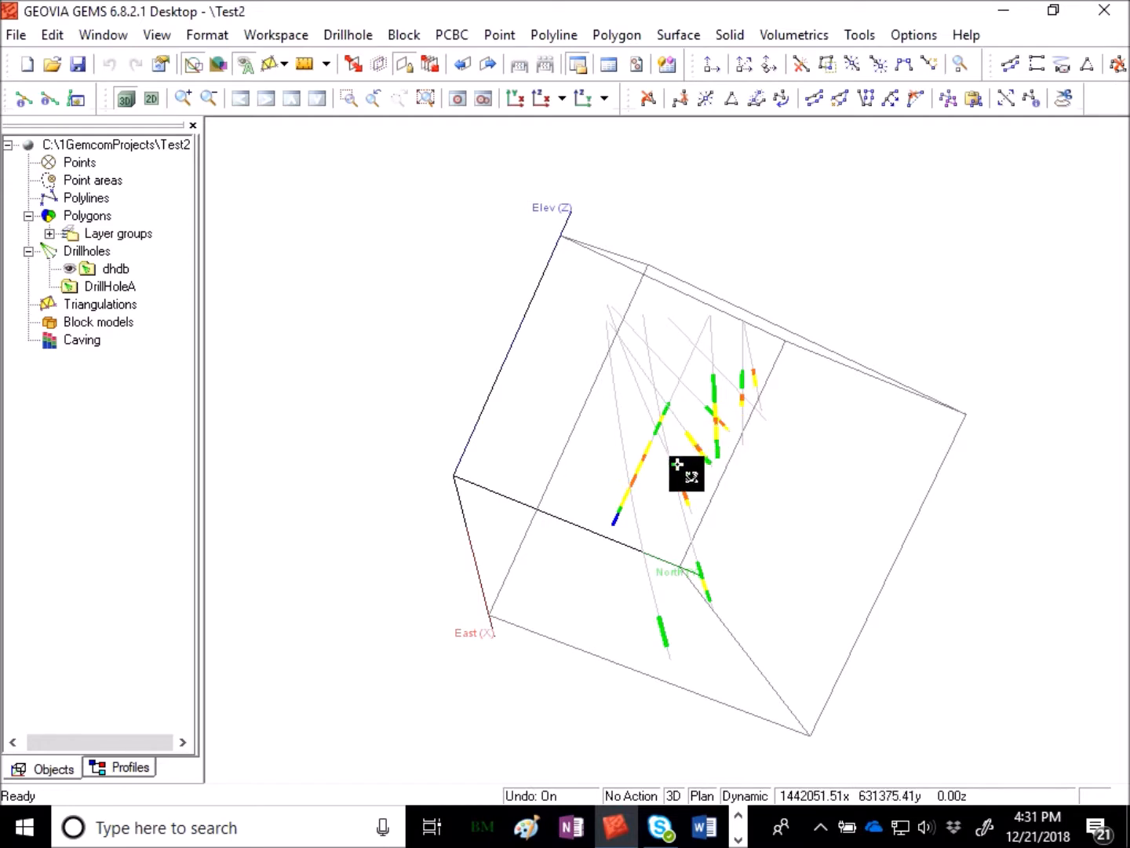
scroll(675, 471, up, 5)
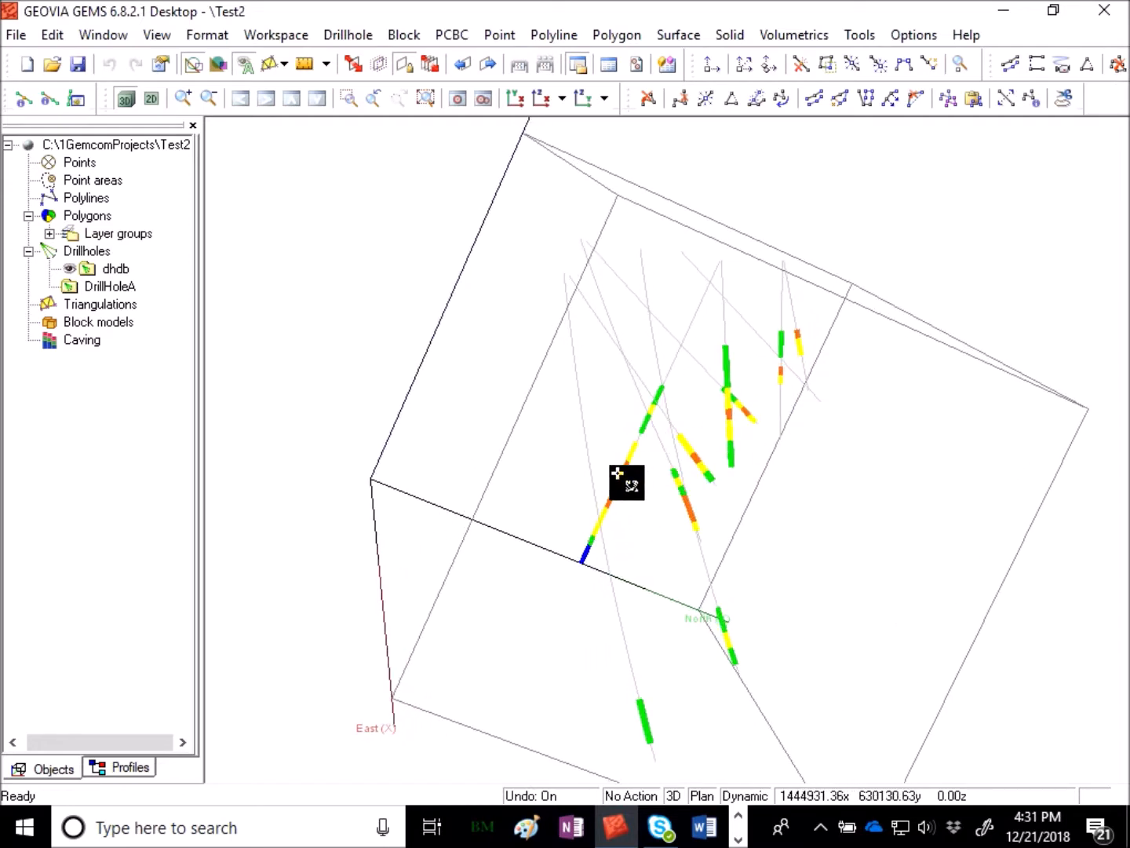
drag(754, 487, 715, 541)
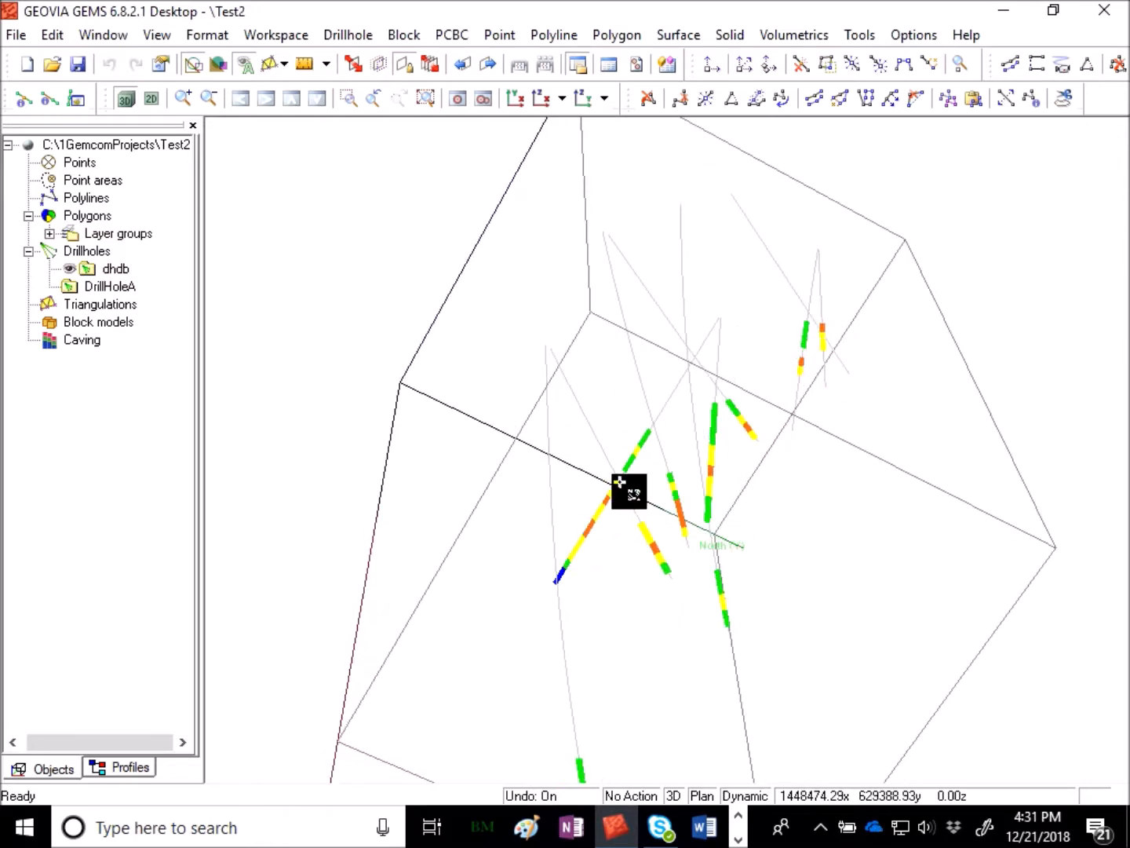
mouse_move(868, 512)
mouse_down()
mouse_move(732, 533)
mouse_move(855, 503)
mouse_up()
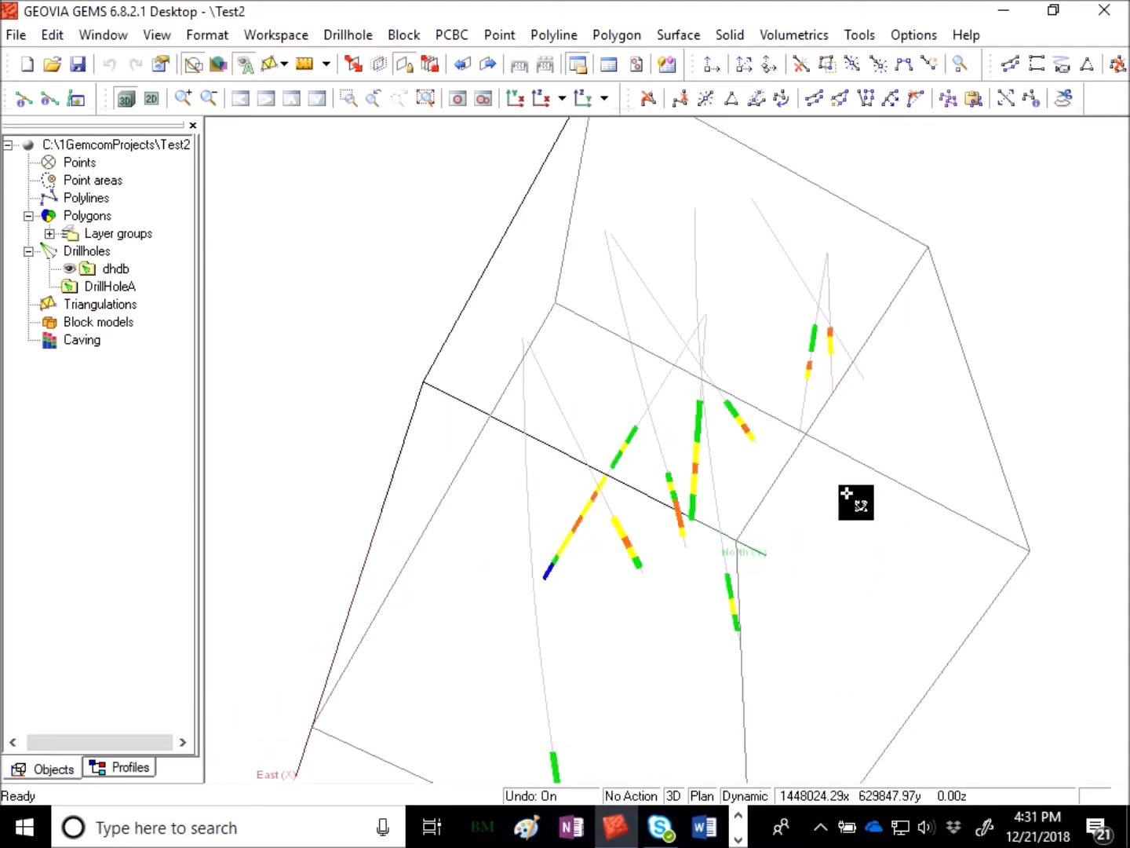
drag(904, 348, 753, 445)
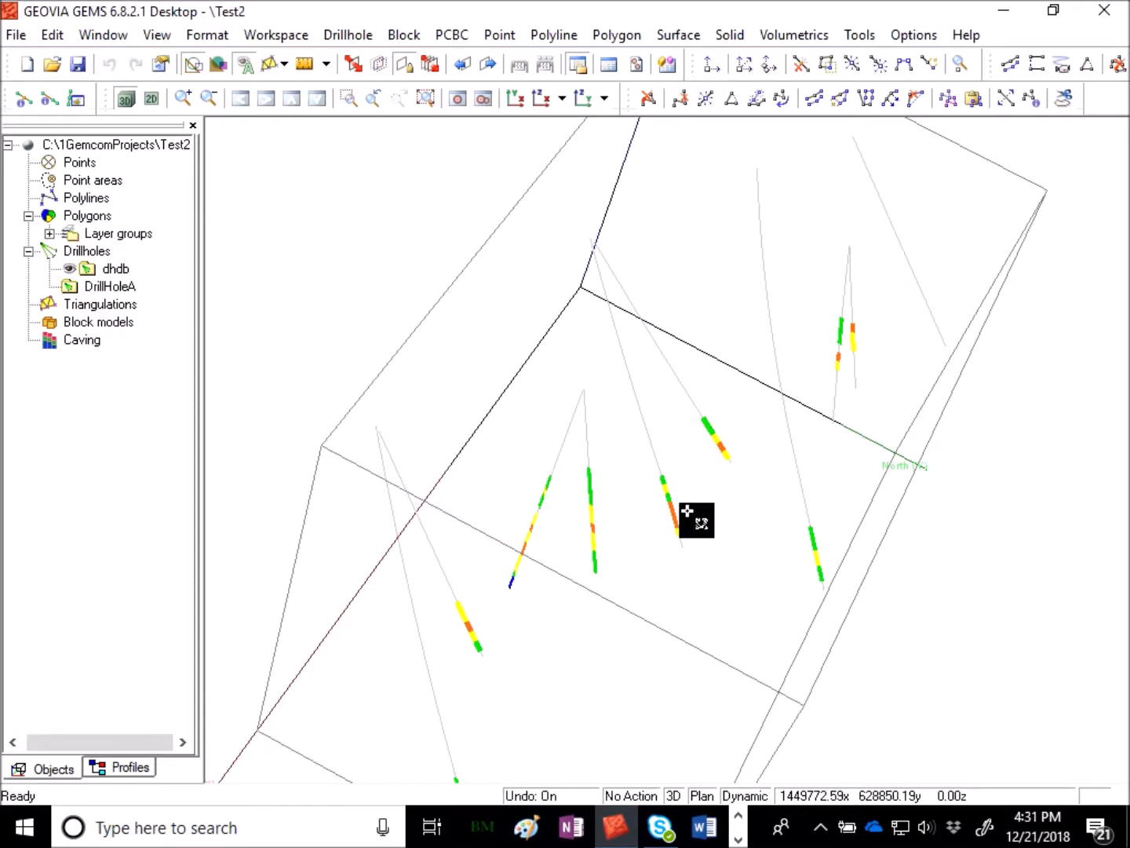
drag(1000, 498, 865, 548)
drag(548, 675, 618, 642)
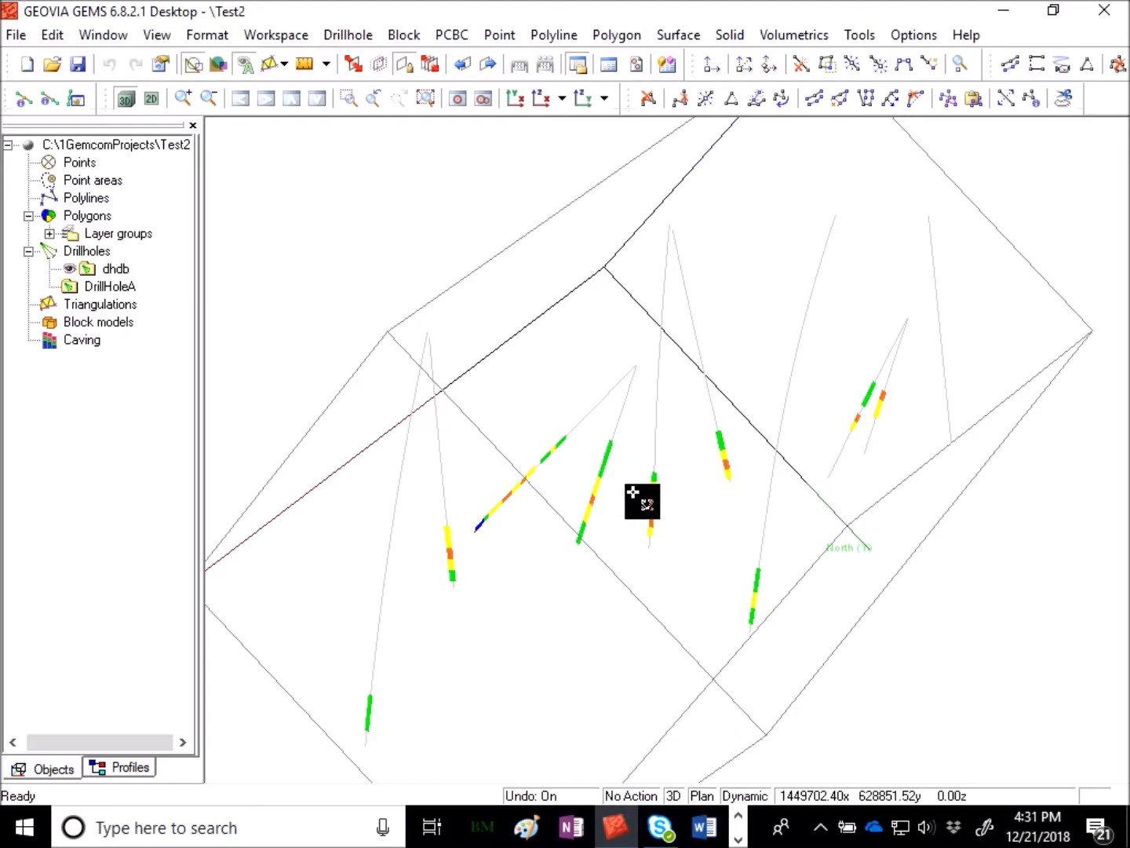
drag(676, 512, 915, 548)
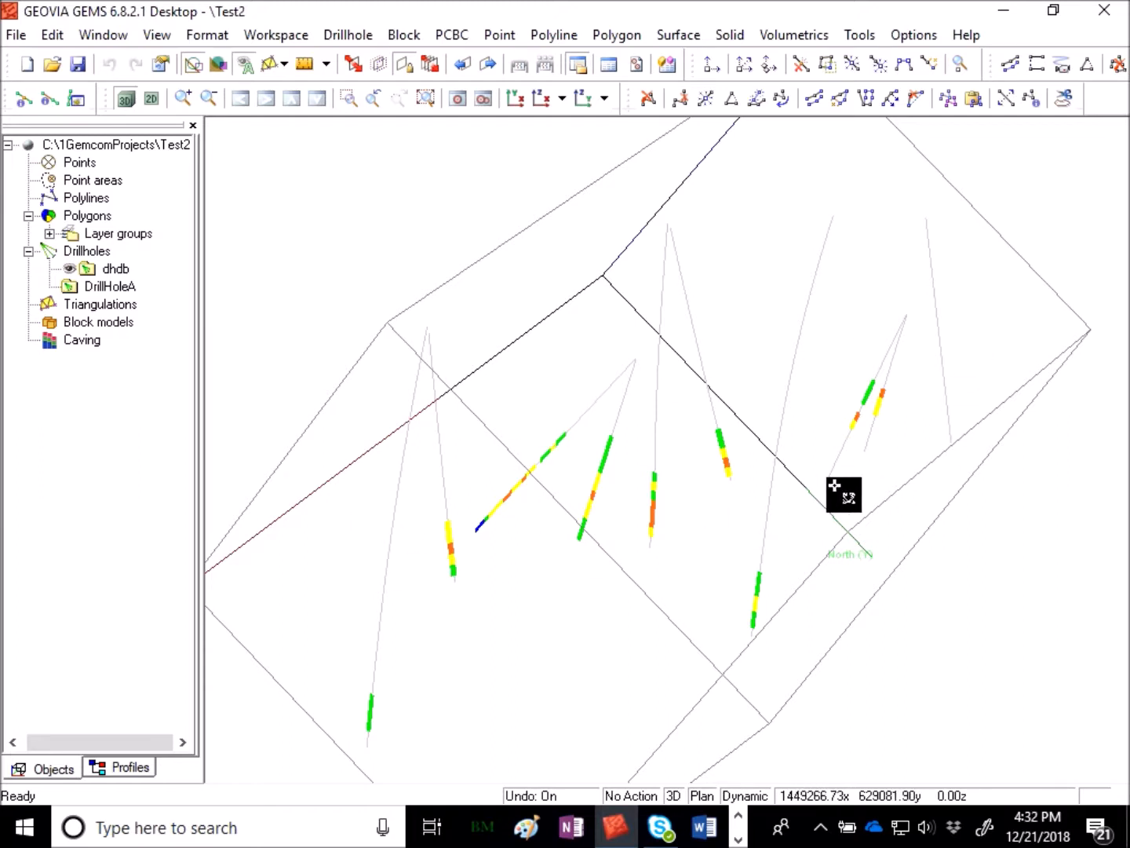
drag(840, 491, 602, 496)
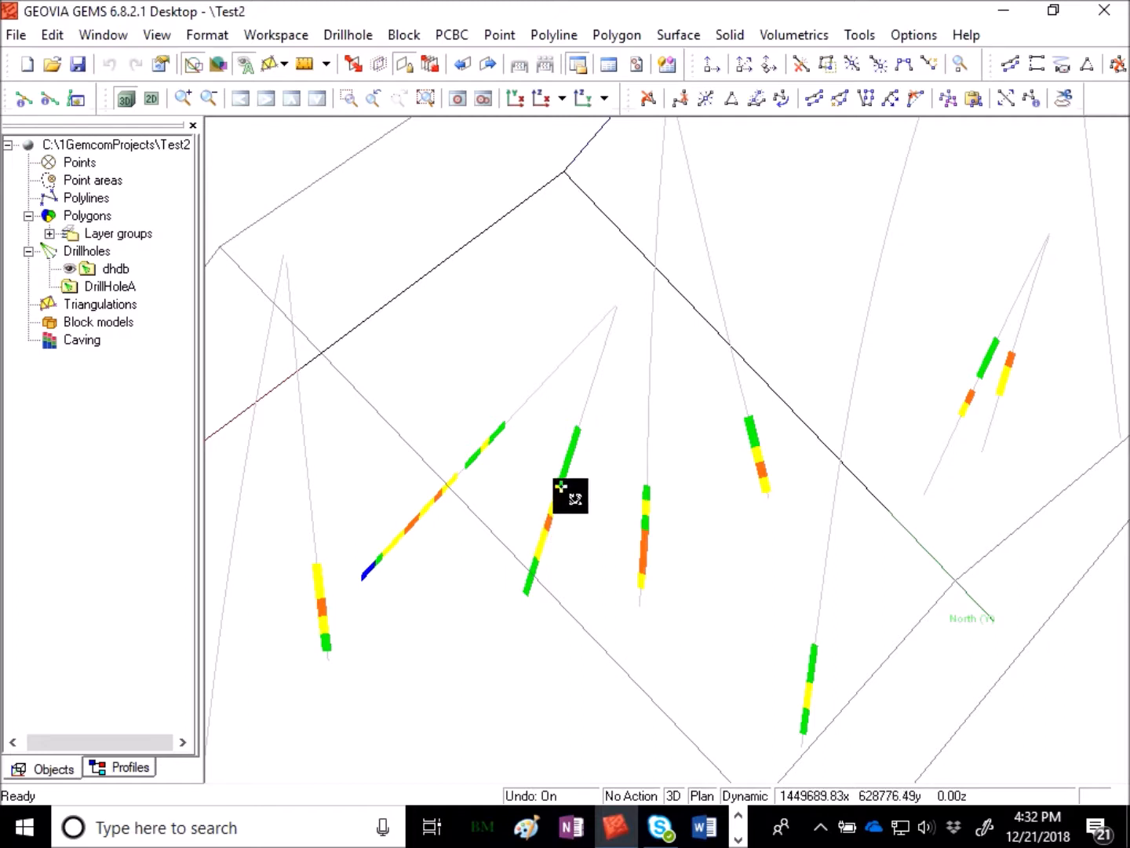
drag(671, 534, 699, 541)
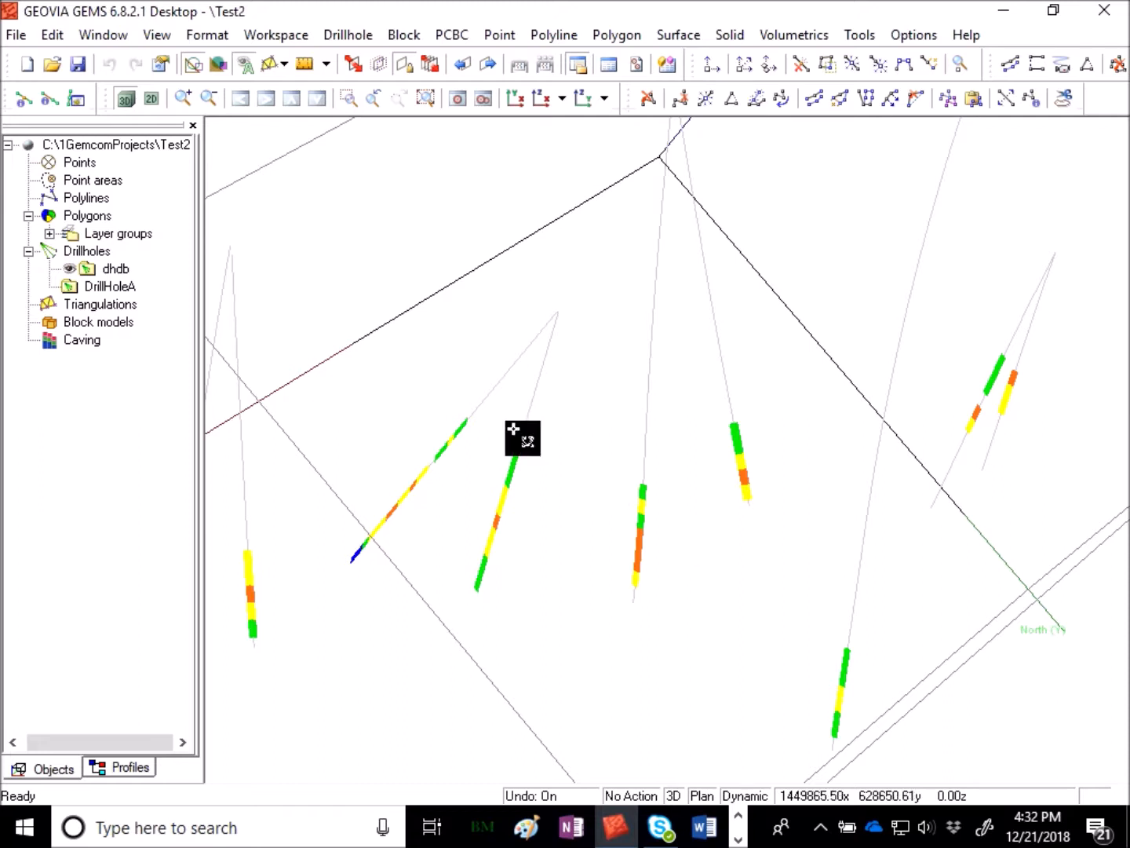
- Start Extract Points and set the workspace to extract from to dhdb
click(276, 34)
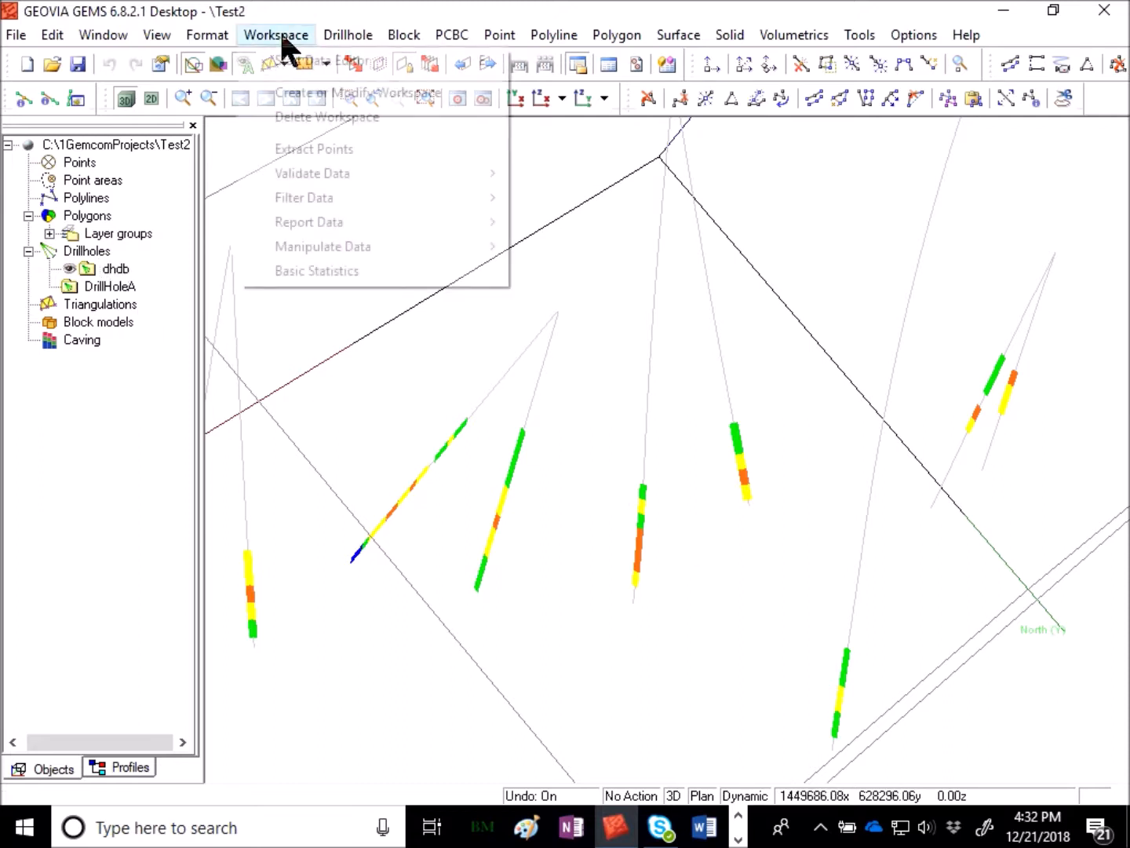
click(329, 150)
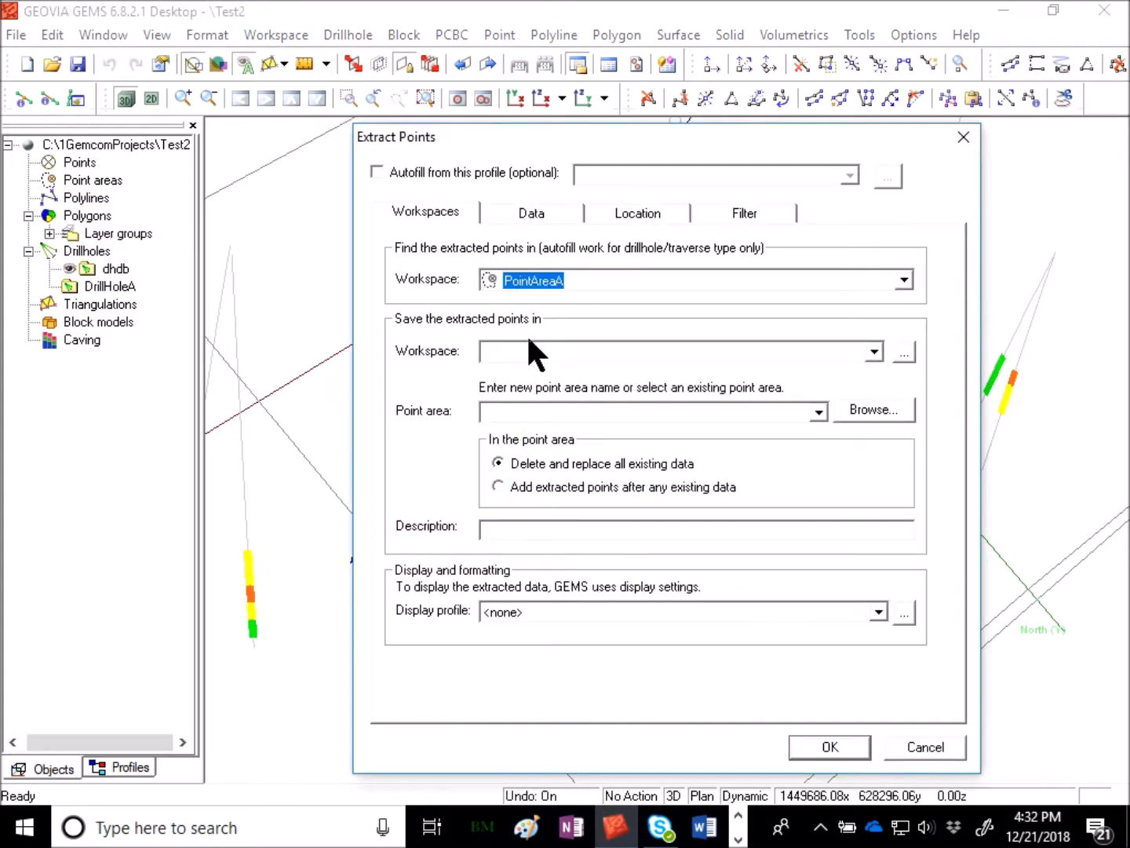
click(606, 277)
click(406, 284)
click(655, 278)
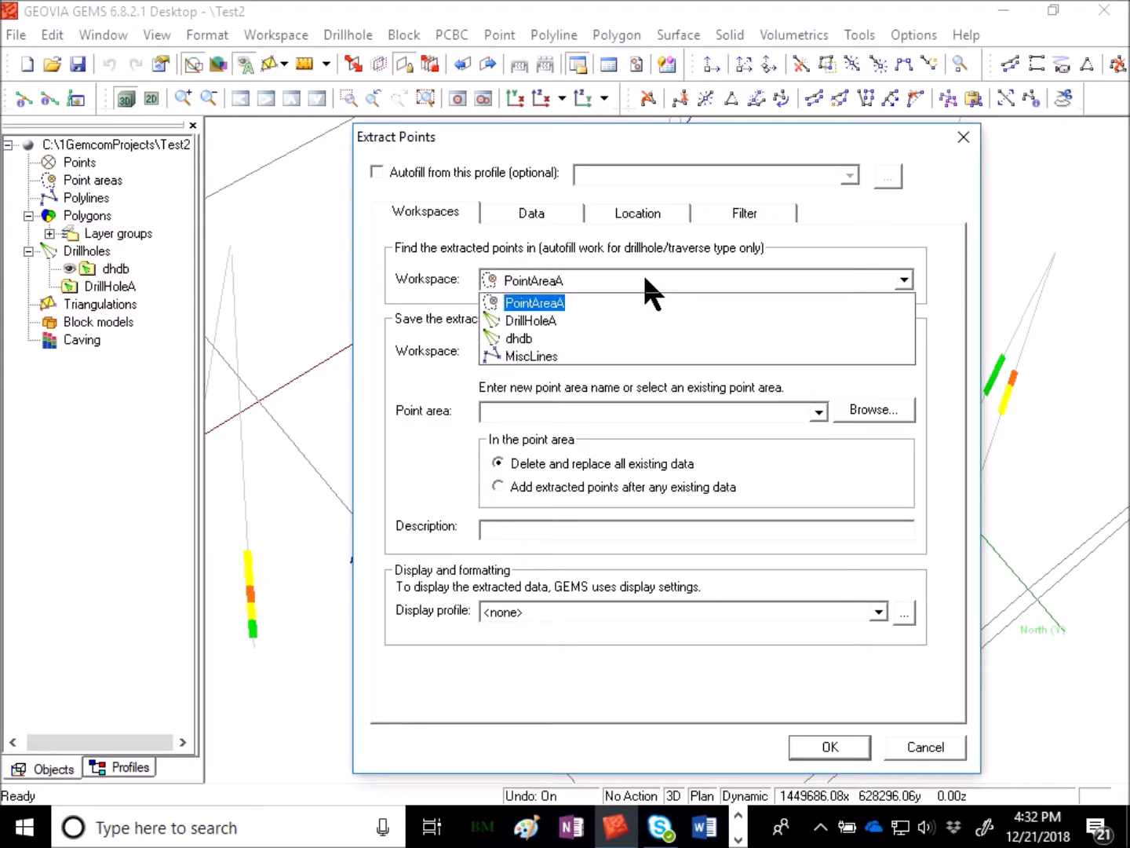
click(528, 339)
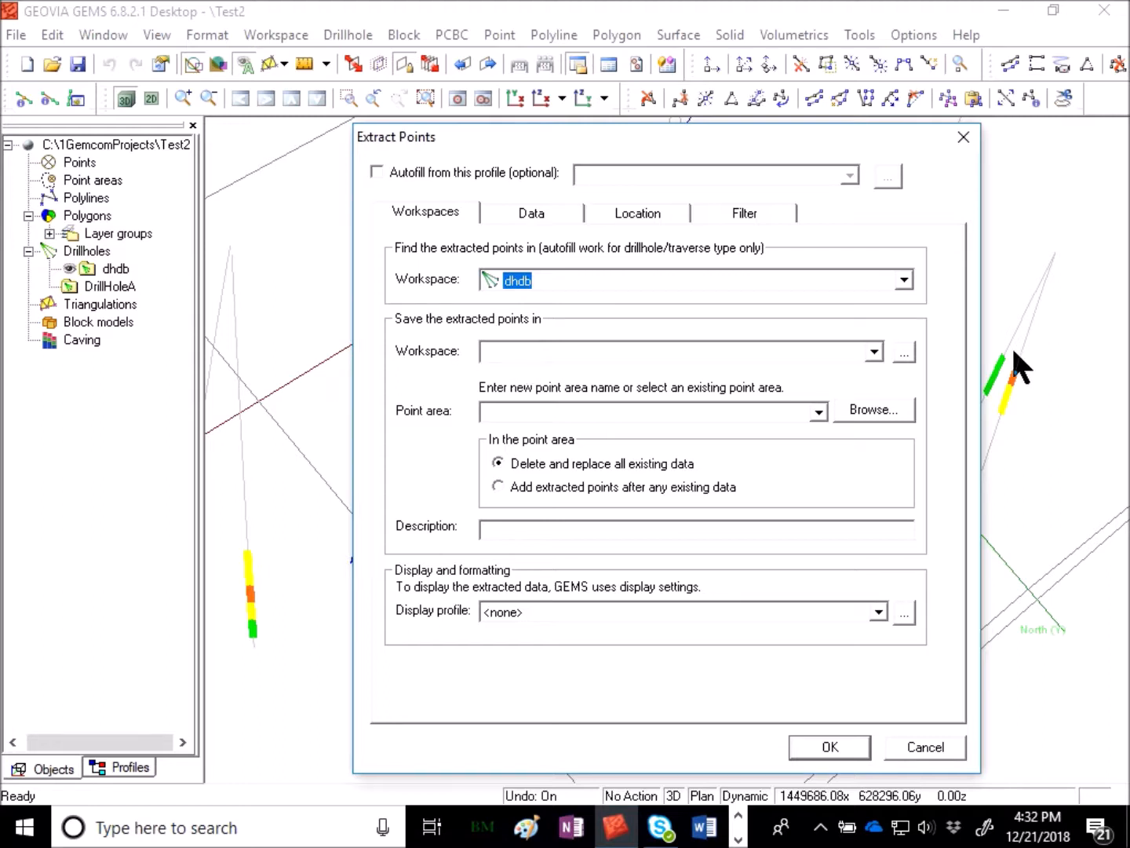
- Browse for and select PointAreaA as the workspace to save the extracted points in
click(580, 353)
click(889, 353)
click(904, 354)
click(418, 237)
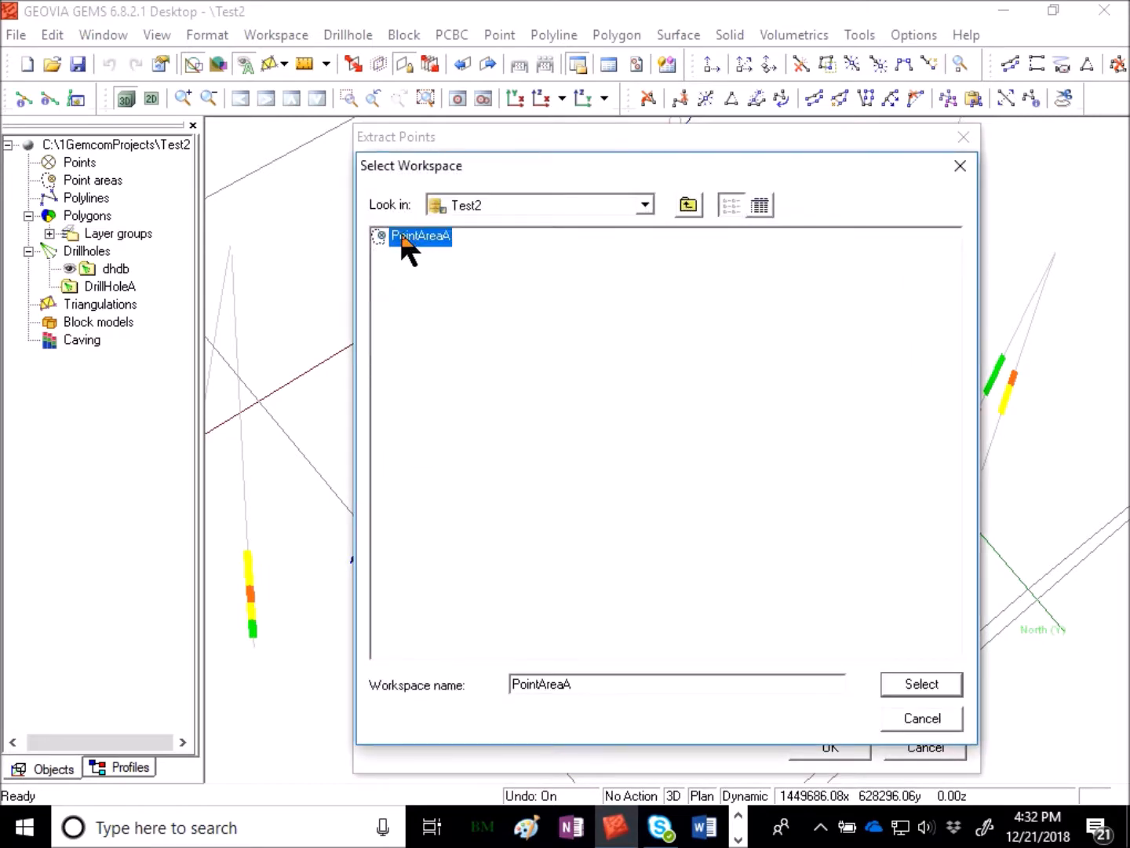
click(922, 684)
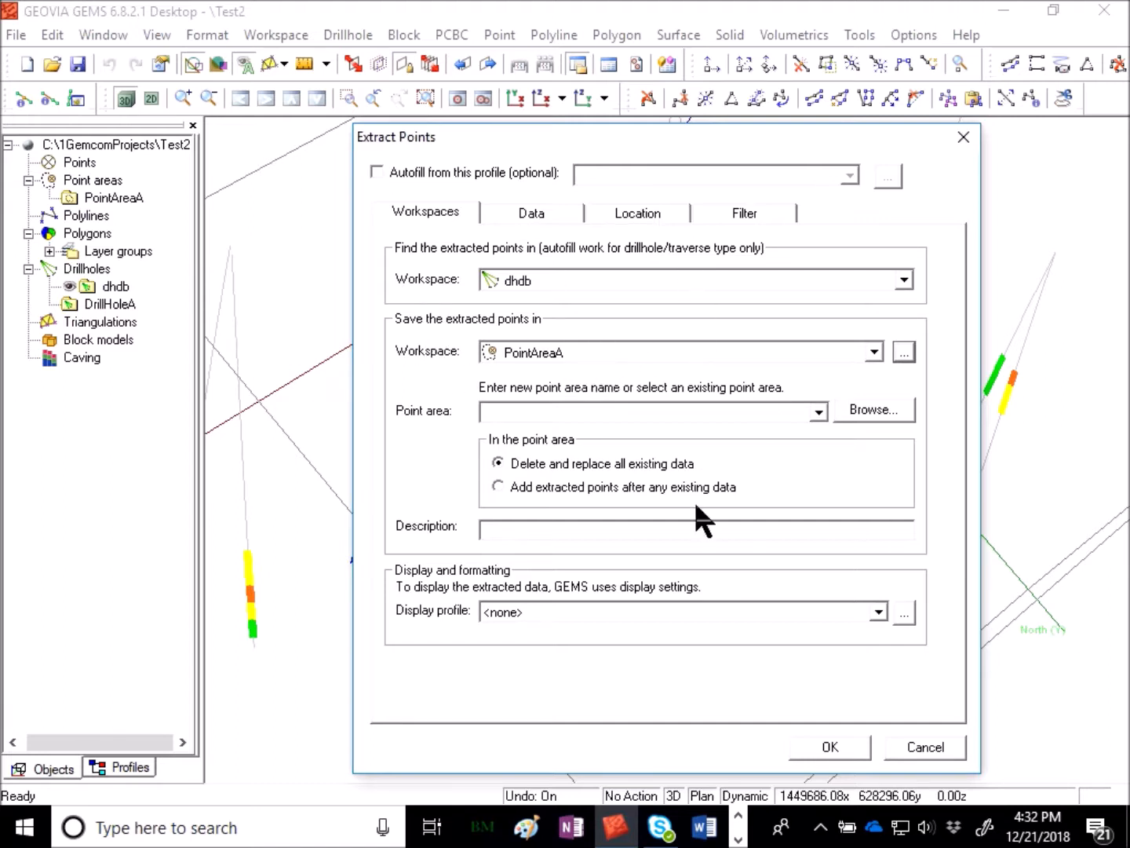
- Name the new point area compPts
click(608, 410)
text(dr)
key(BackSpace)
key(BackSpace)
text(dompPts)
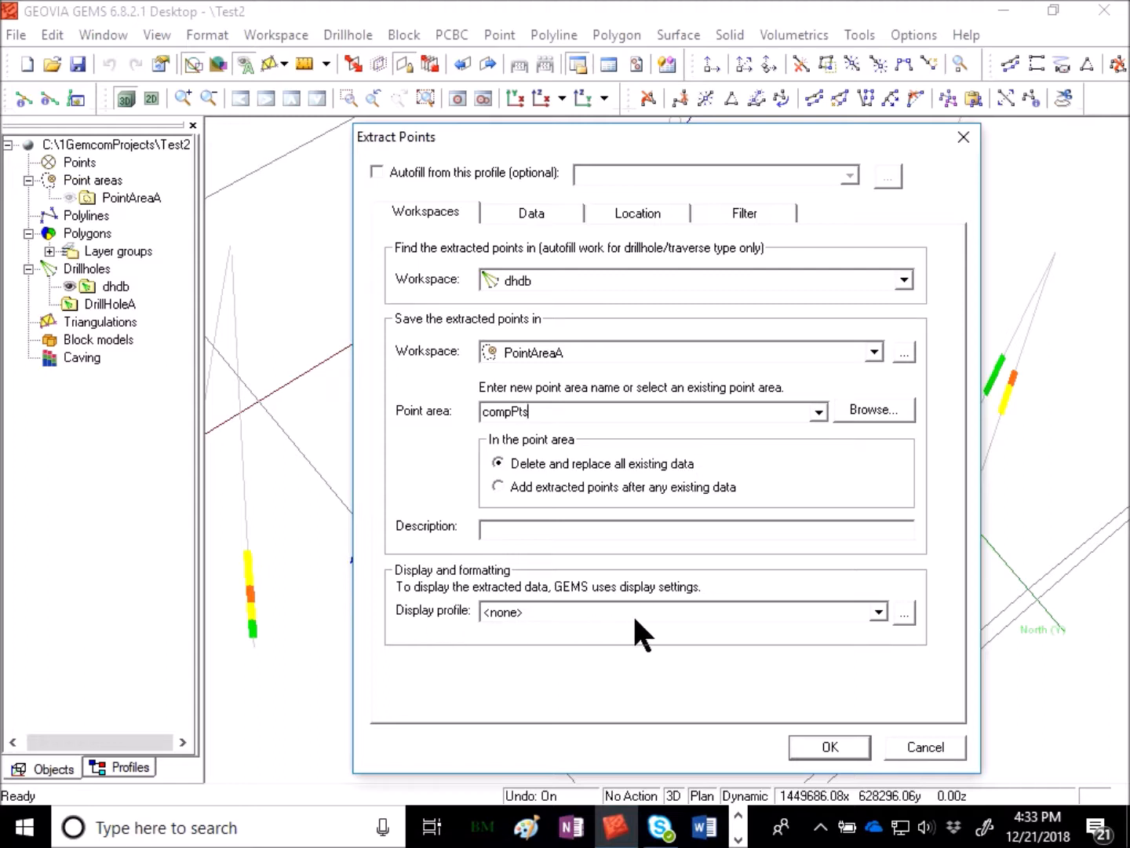
- Open the point area display settings and create a new display profile named grade
click(512, 609)
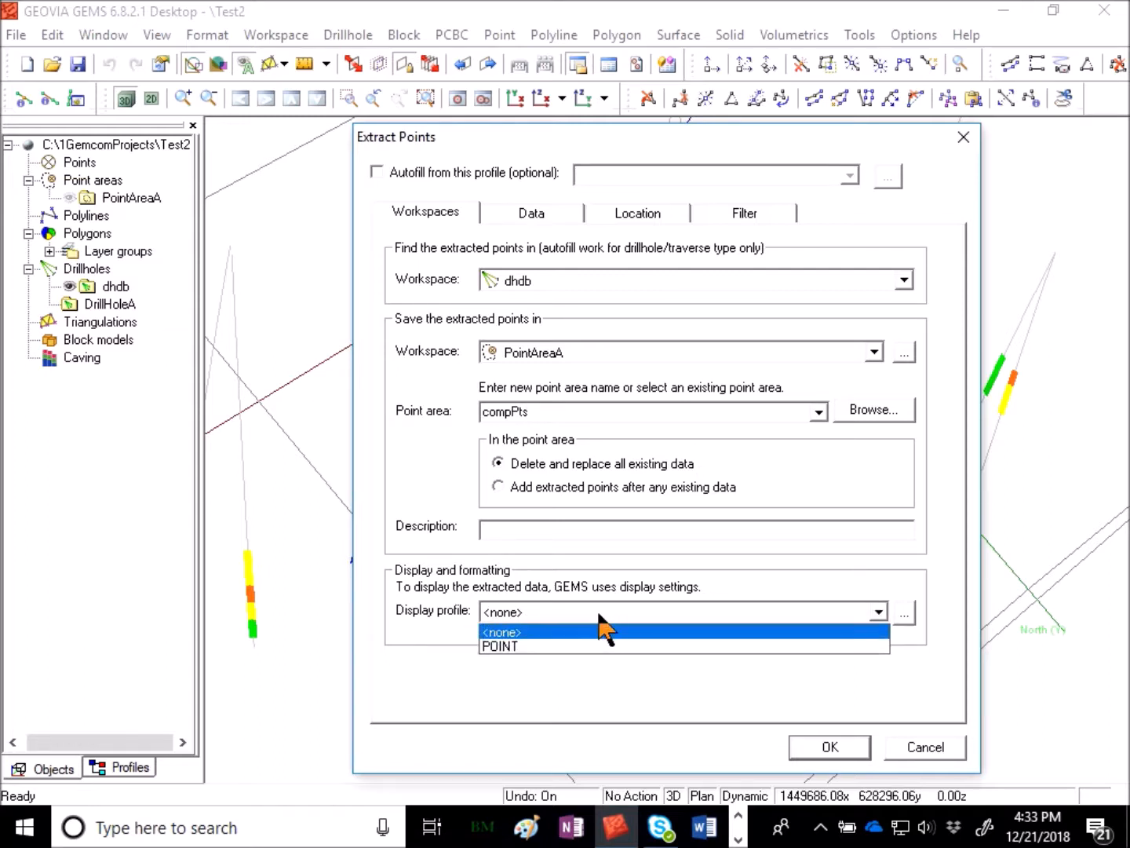
click(519, 632)
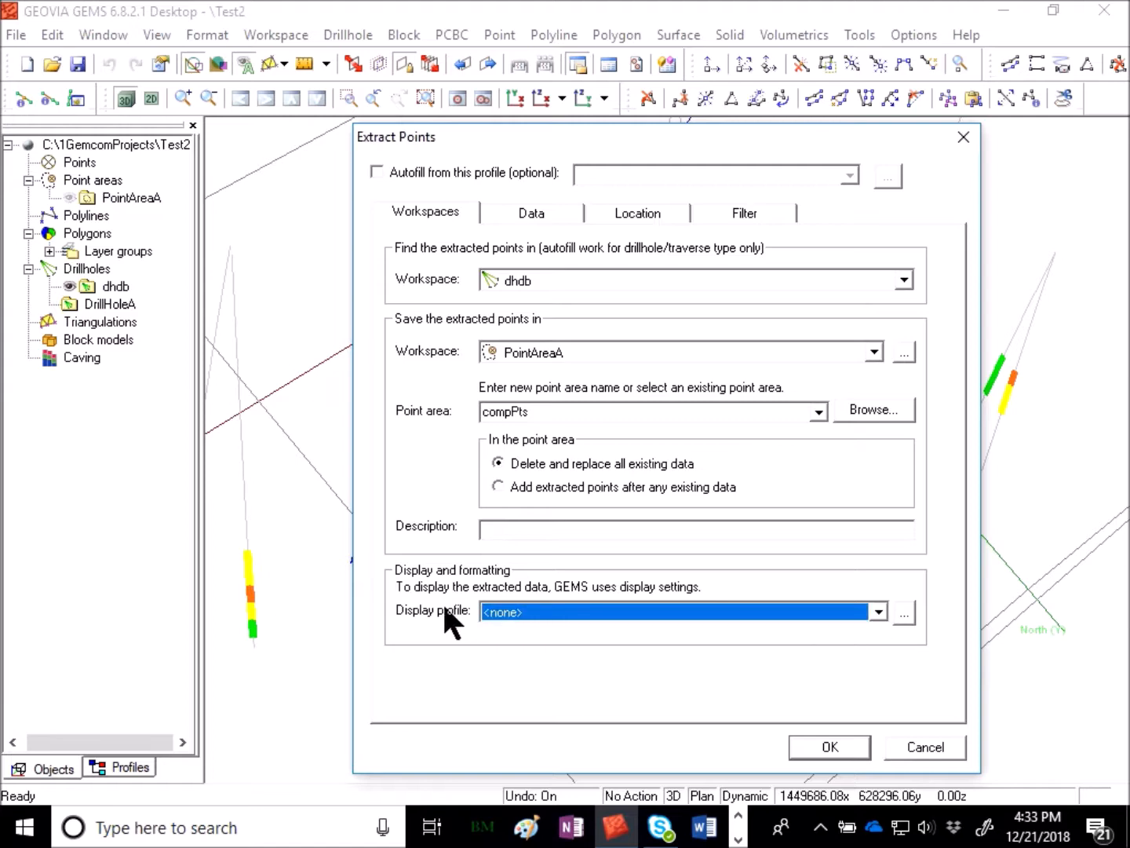
click(904, 613)
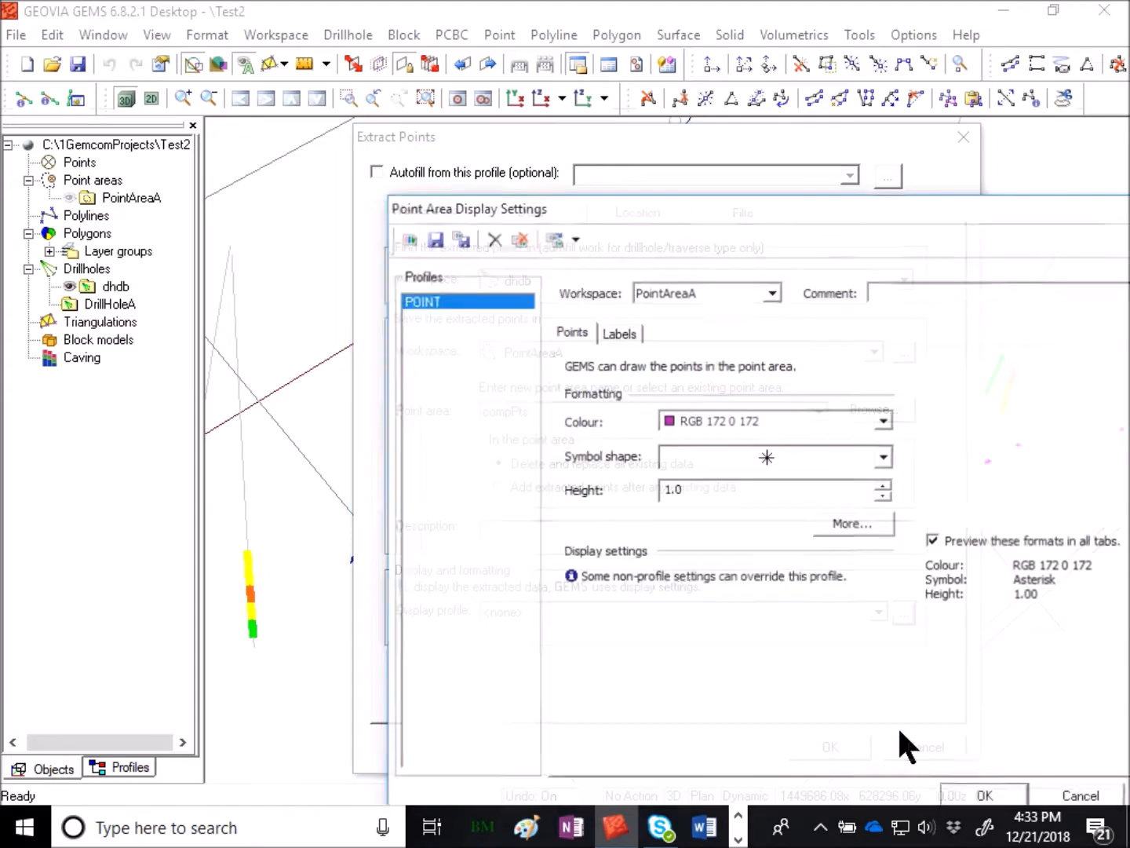
drag(842, 202, 614, 83)
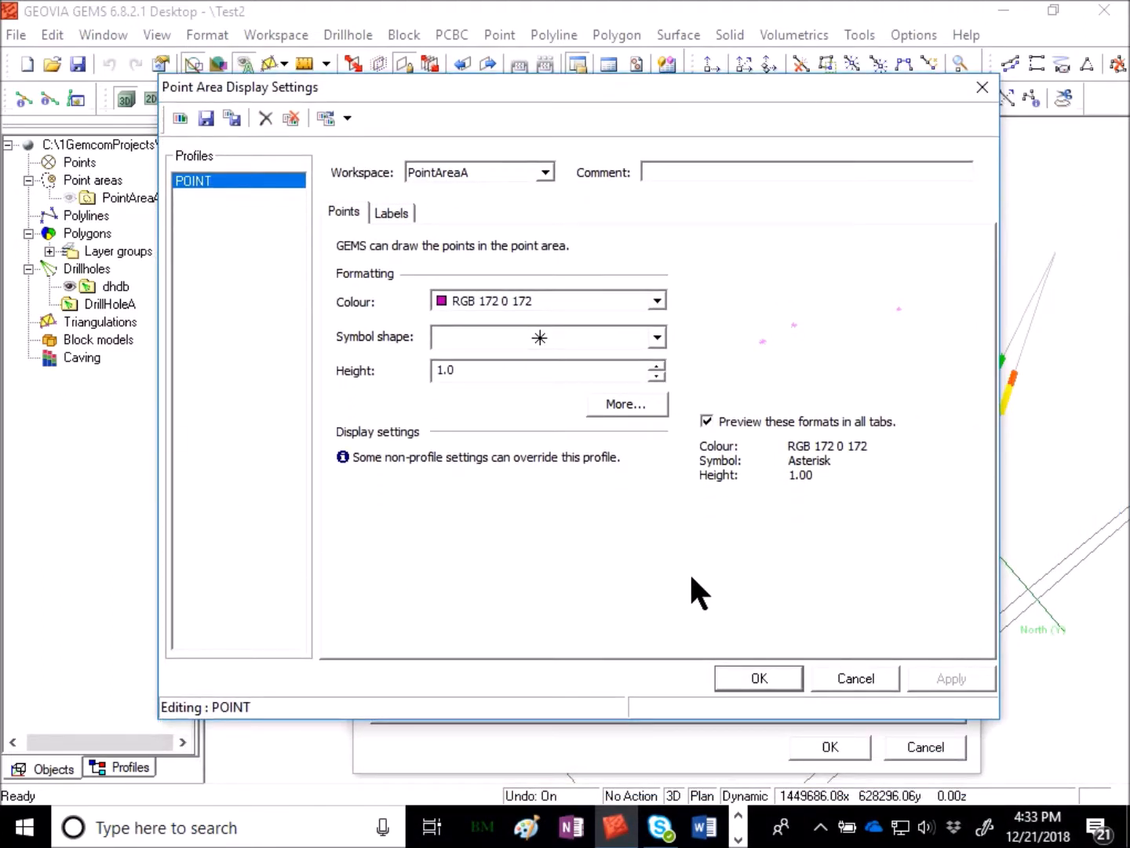
click(180, 118)
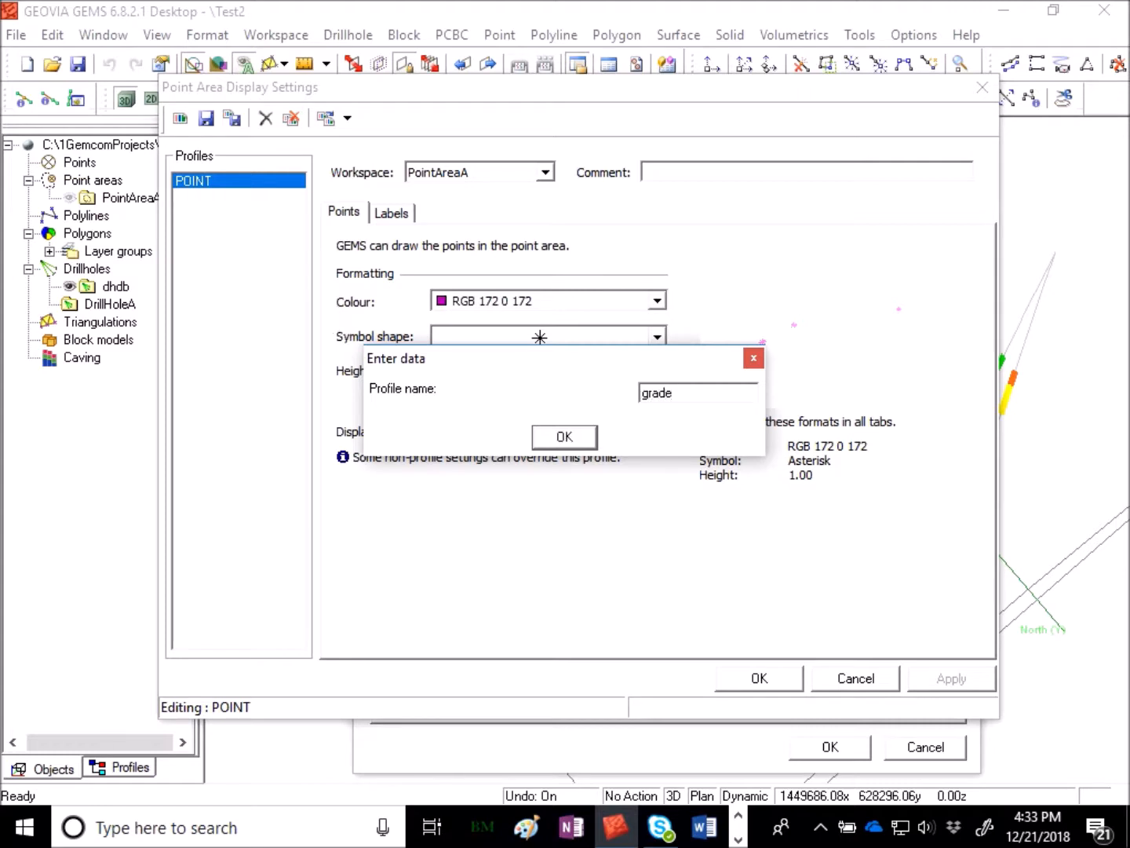
text(grade)
key(Return)
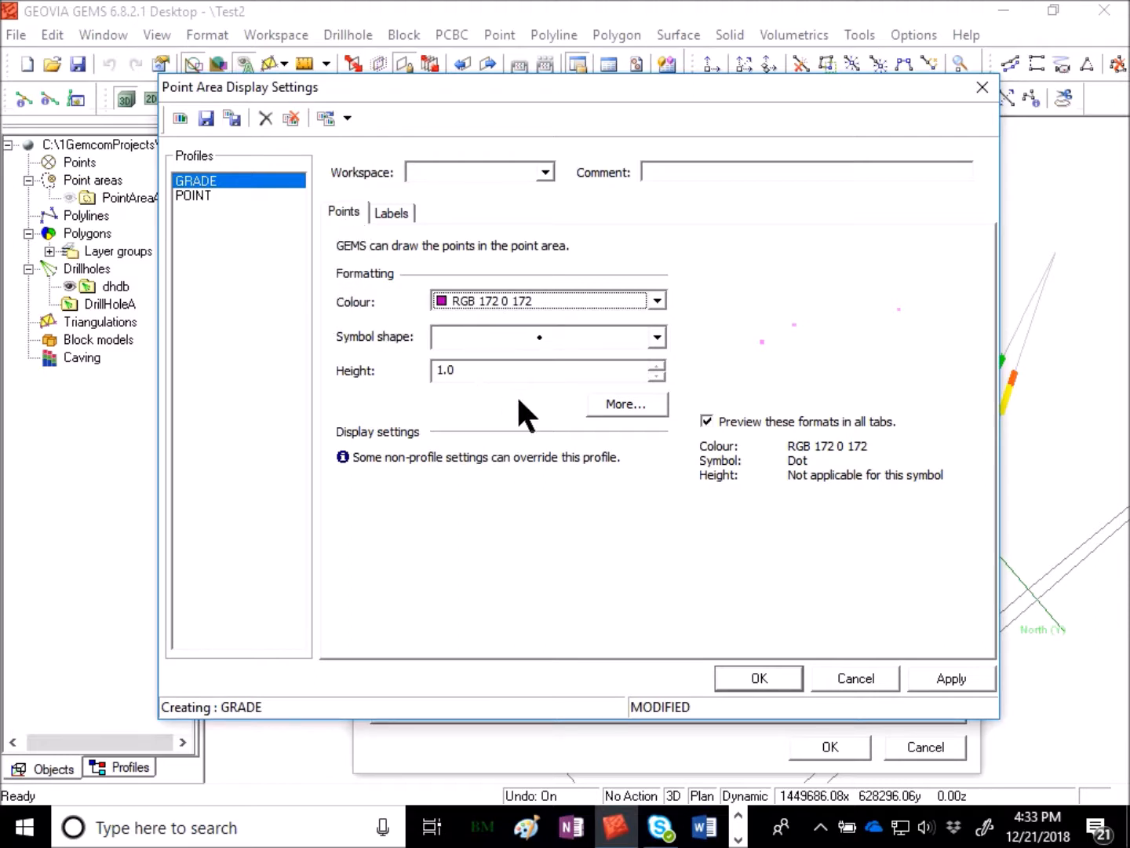
- Set the profile's workspace to PointAreaA and colour points by field values from the LOCATION table
click(463, 171)
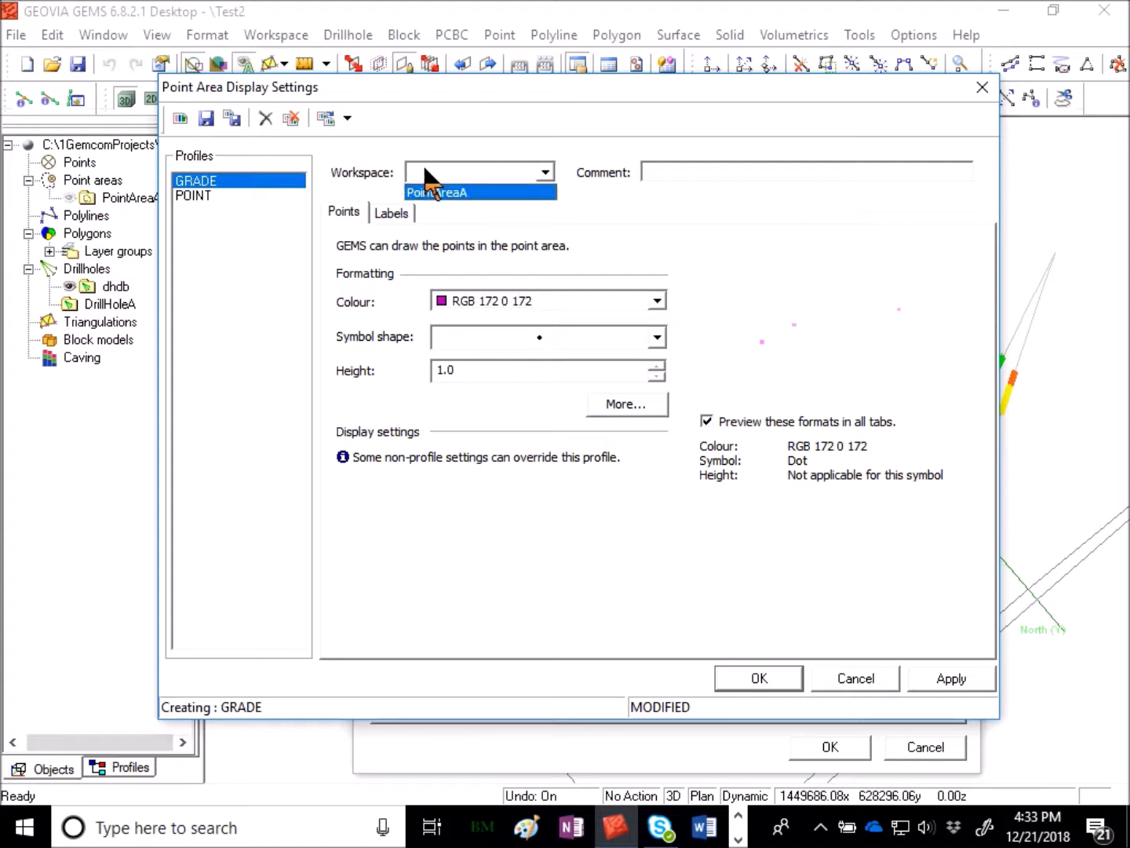
click(459, 193)
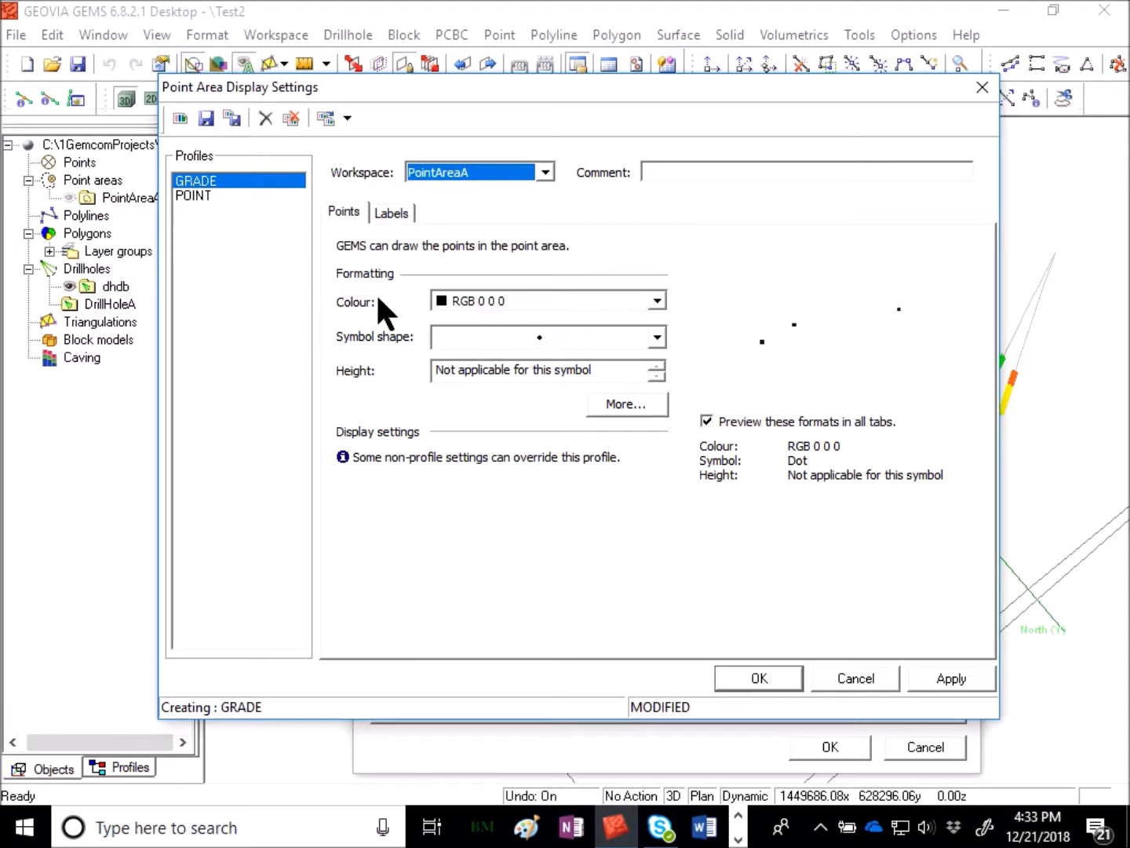
click(628, 406)
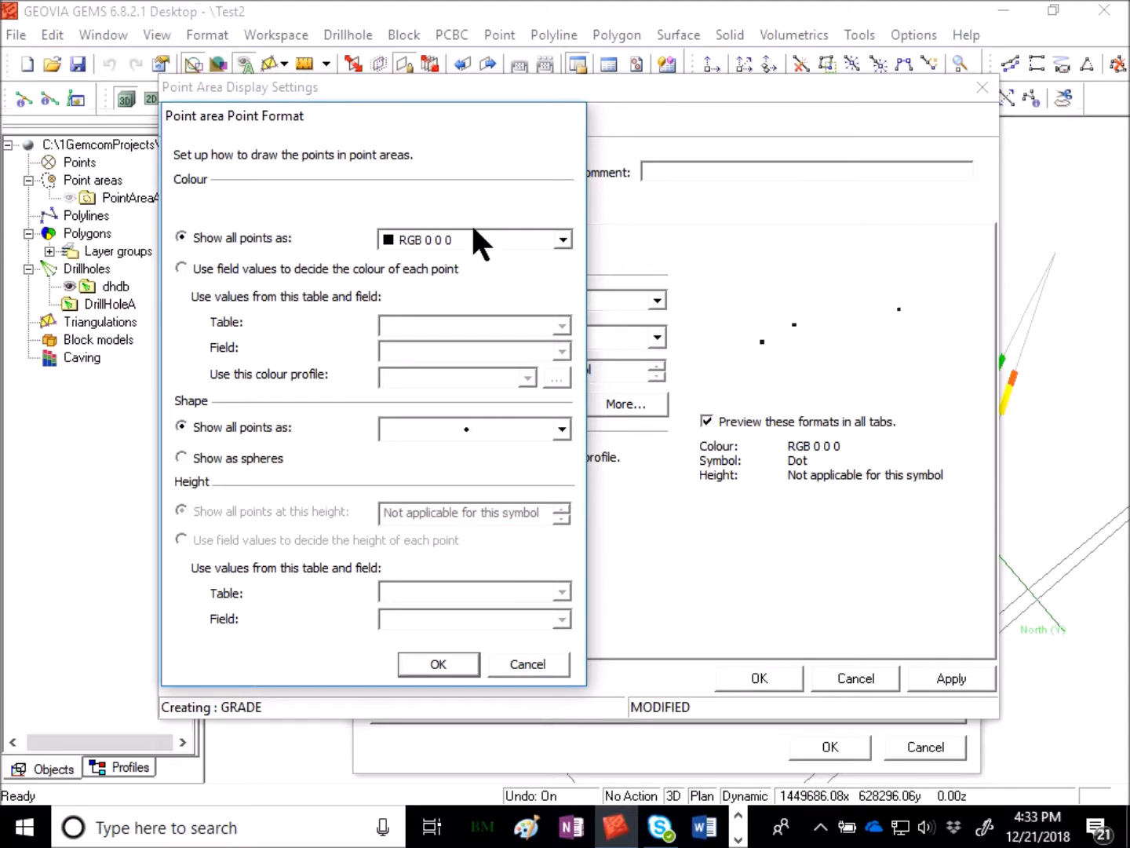
click(270, 265)
click(507, 322)
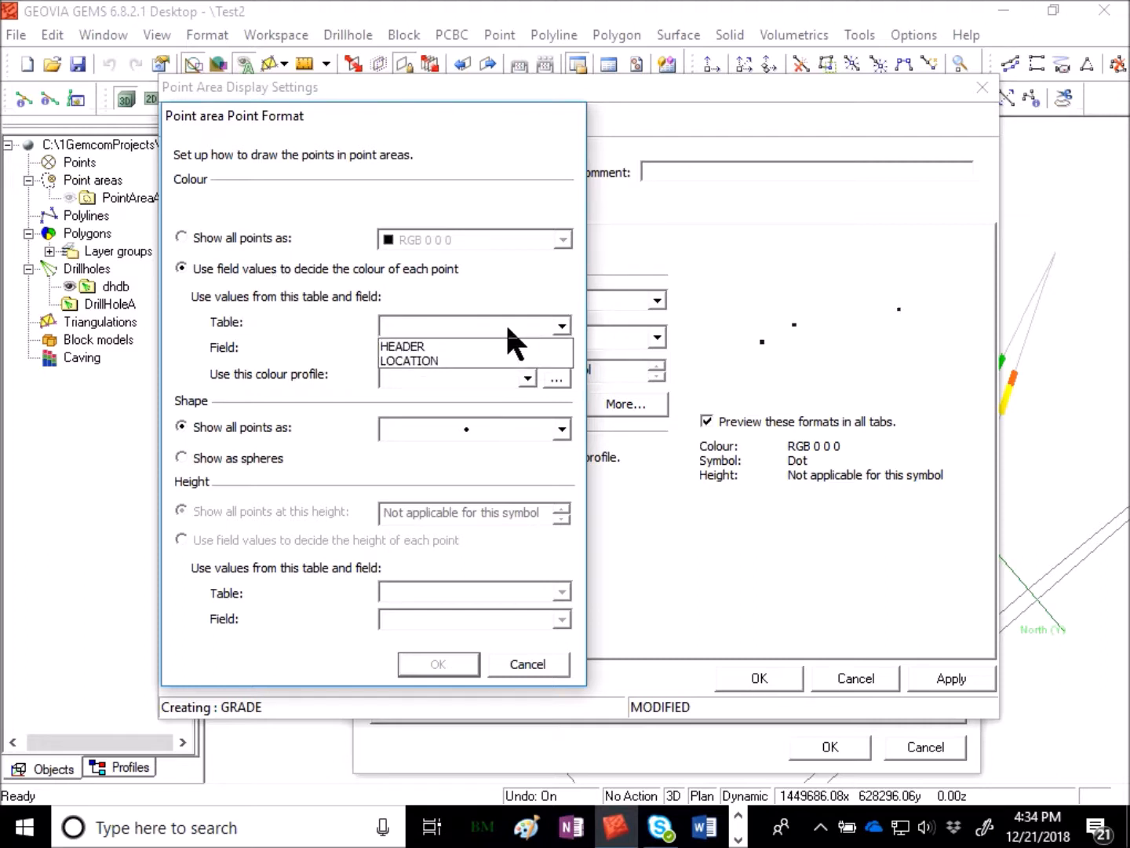
click(428, 357)
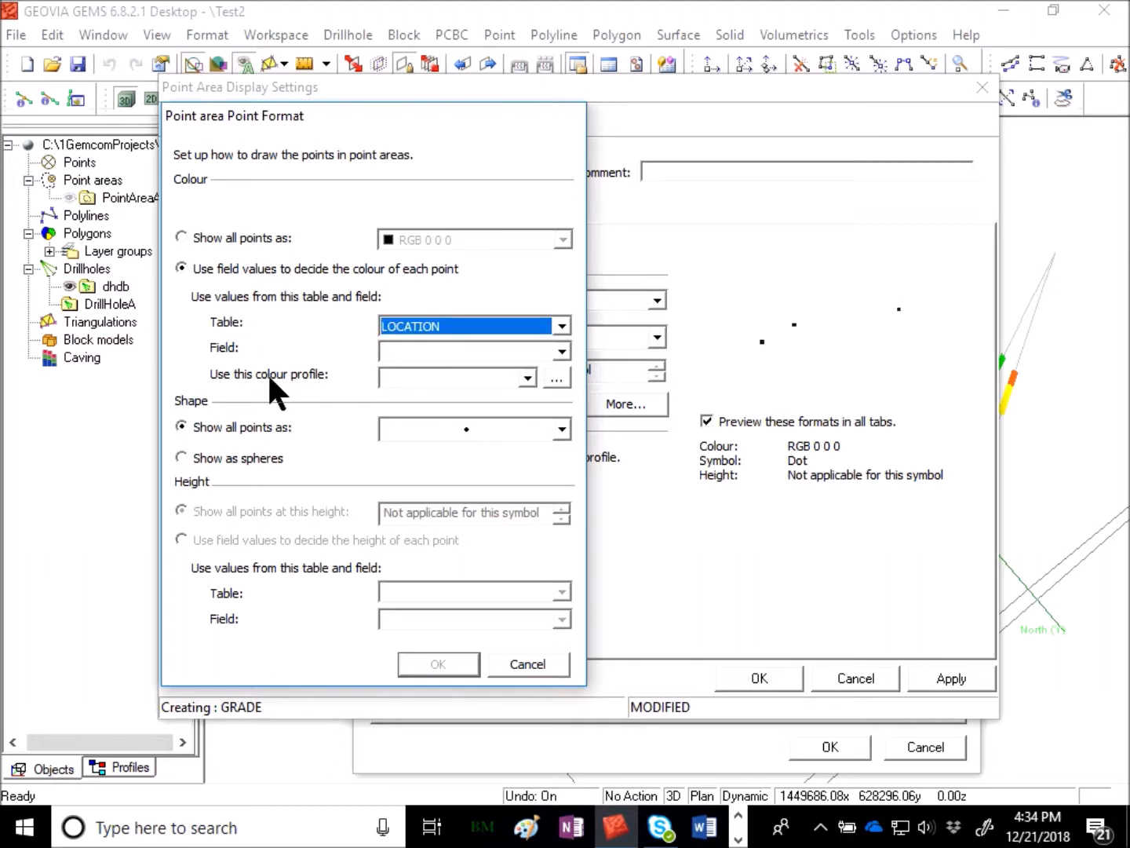
- Choose the RVALUE field and GRADE colour profile, then apply and use the GRADE display profile for the extraction
click(543, 350)
scroll(486, 424, down, 1)
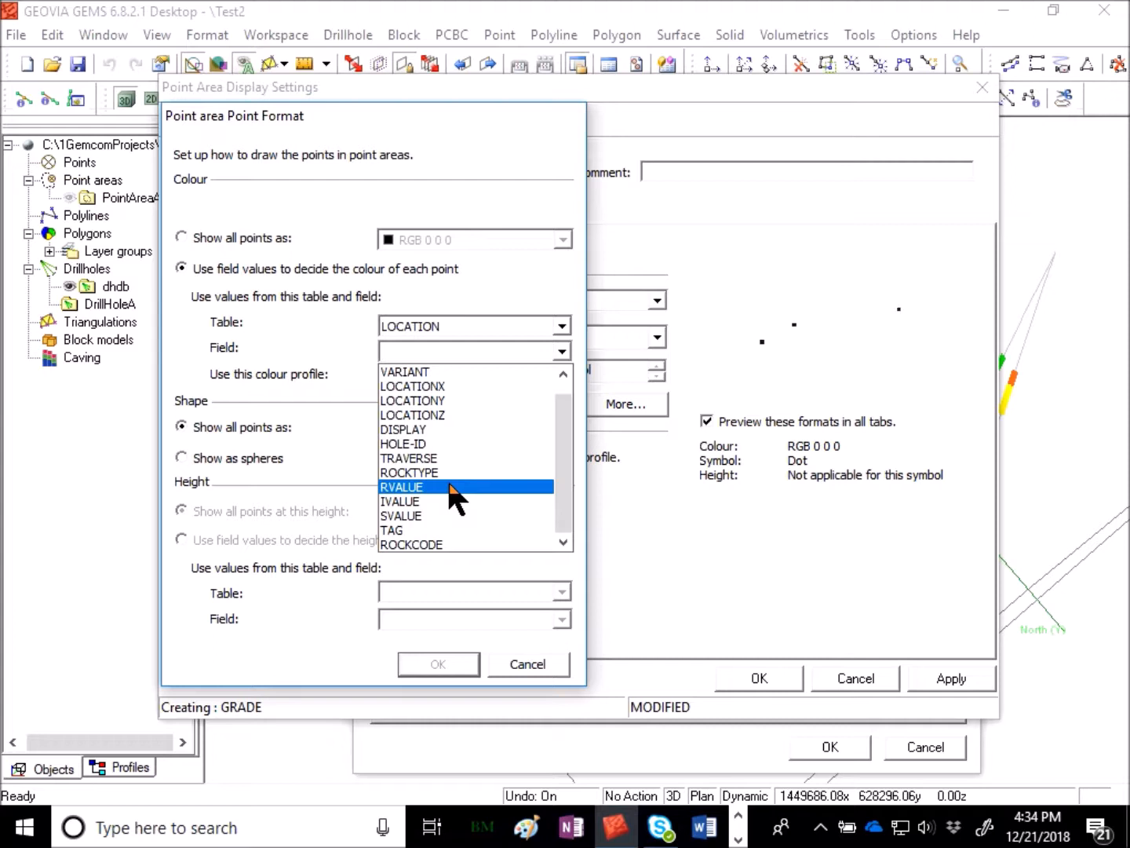
click(411, 487)
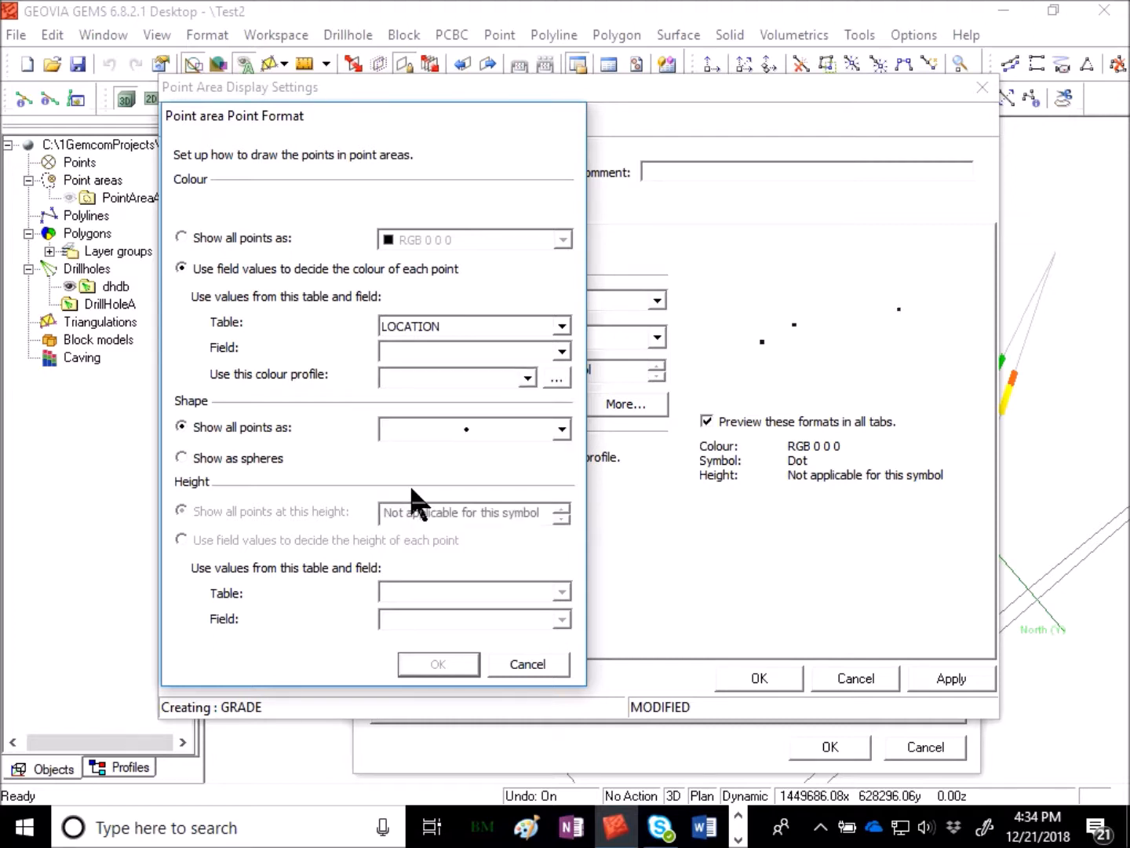
click(472, 375)
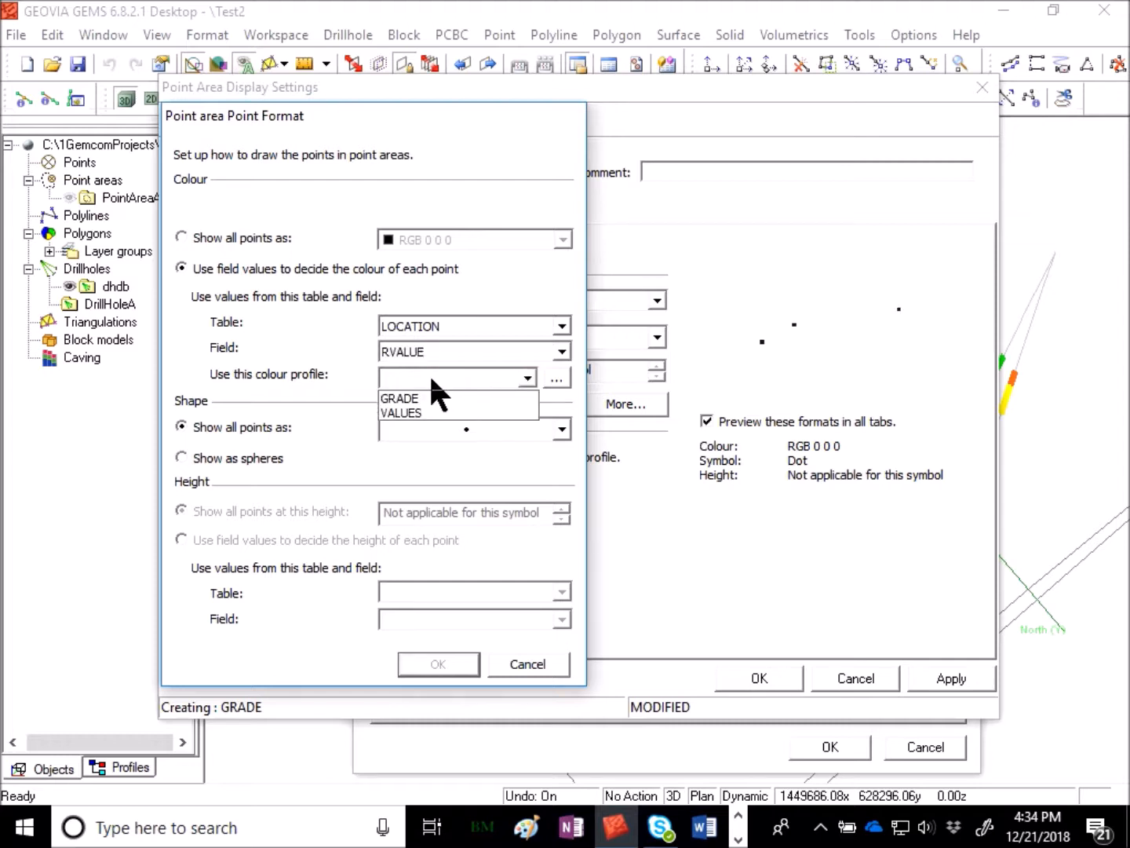
click(511, 413)
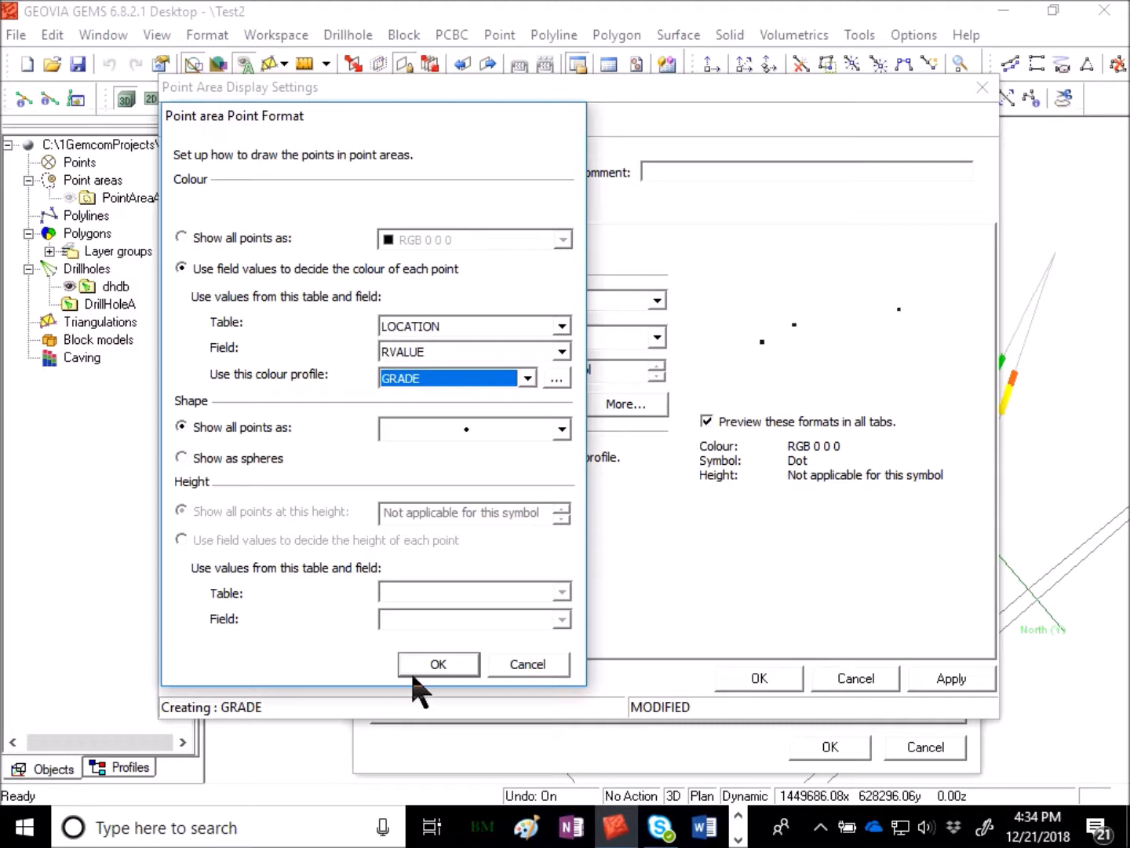
click(467, 661)
click(991, 682)
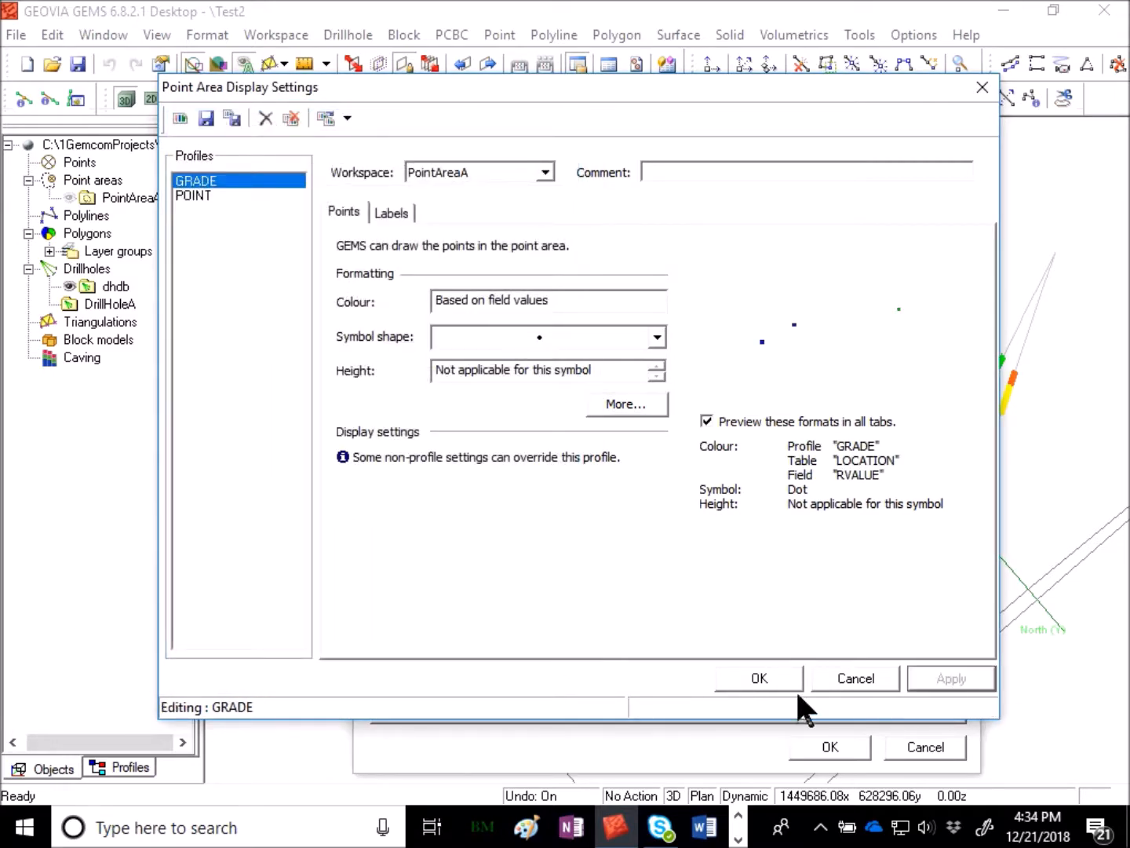
click(780, 683)
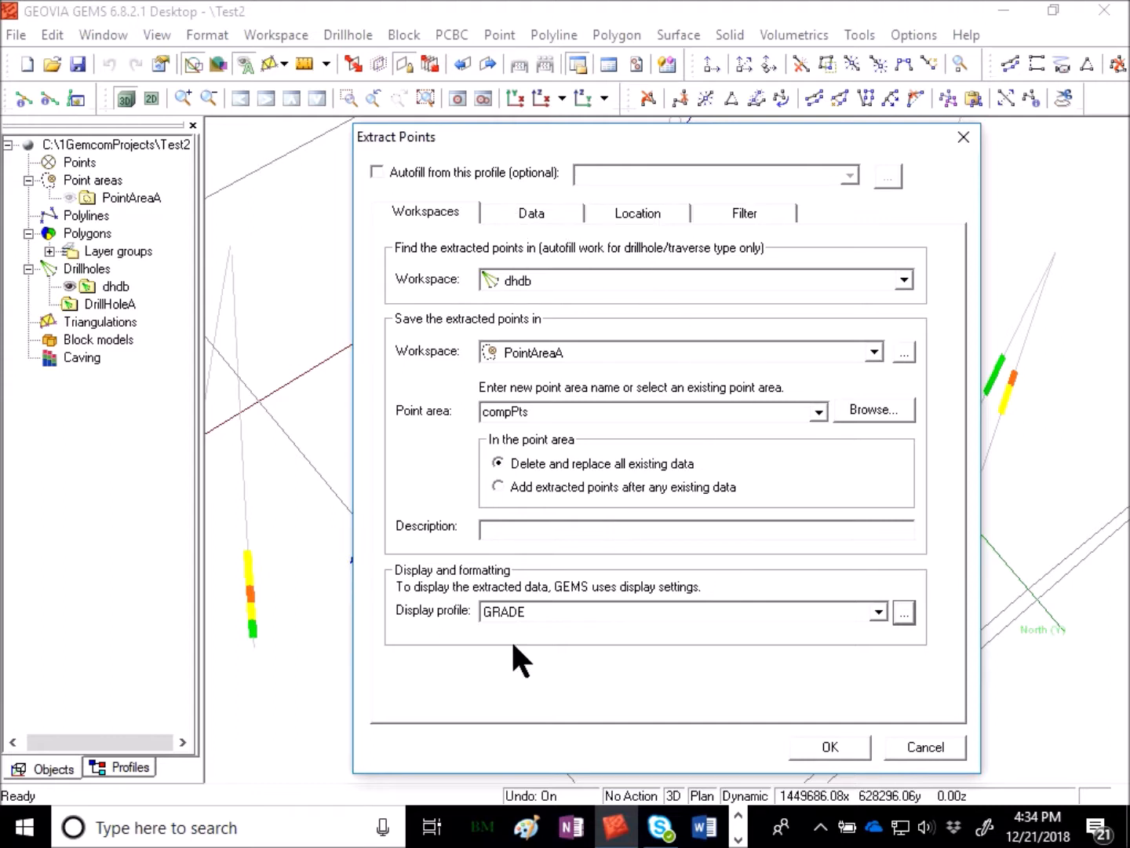
- Set extraction to the COMP table, mapping the COMP table's GRADE field to the RVALUE destination field
click(532, 210)
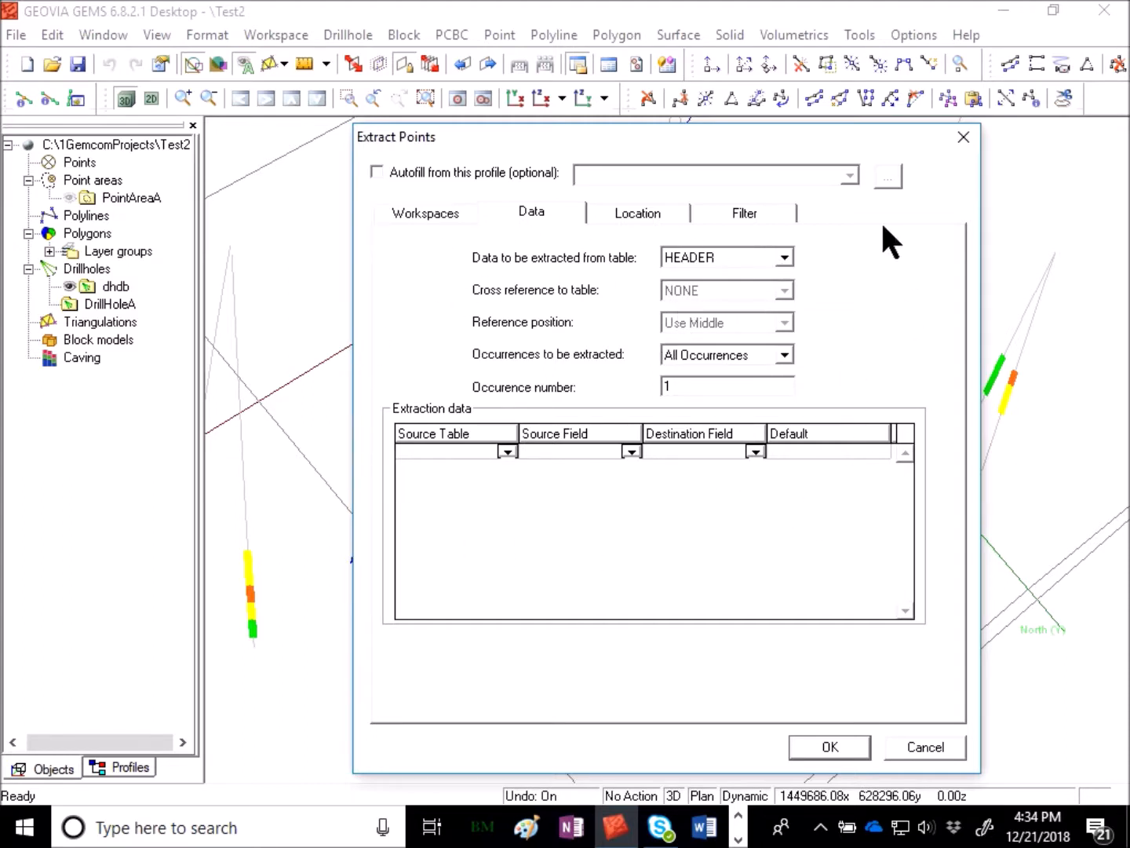
click(766, 253)
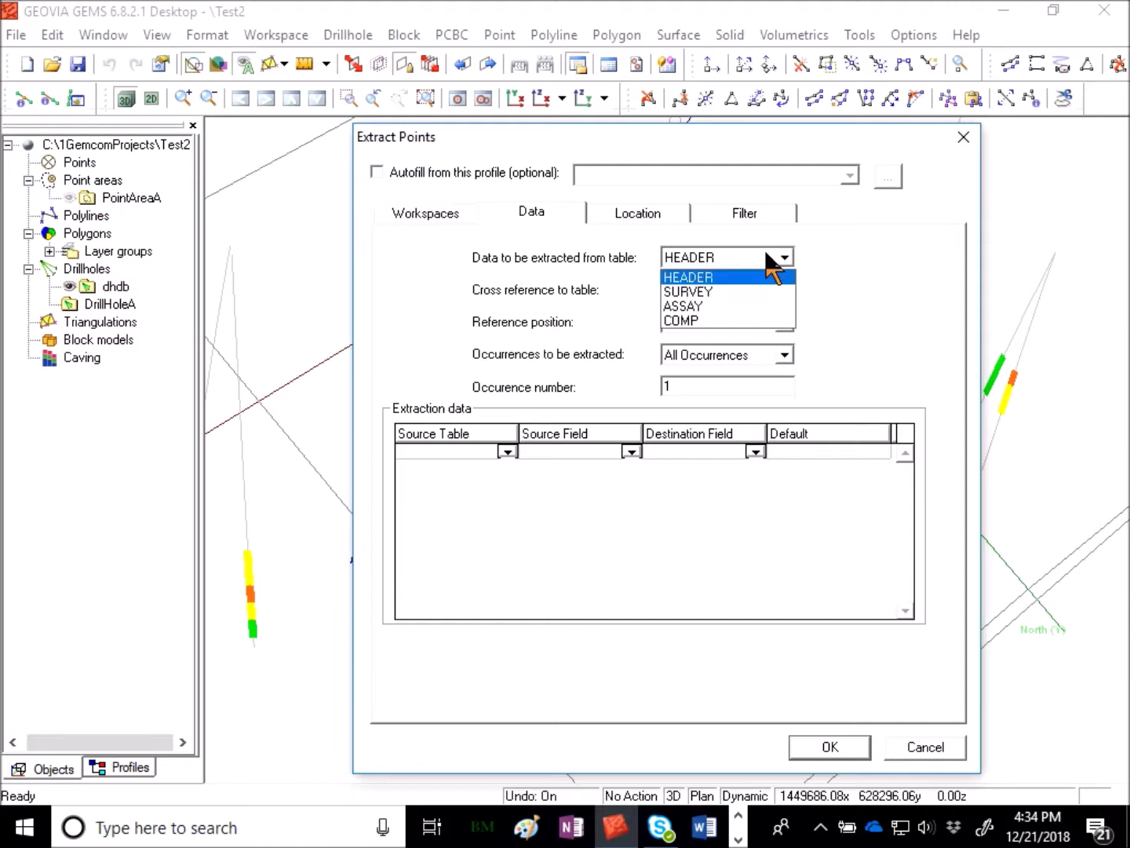
click(689, 320)
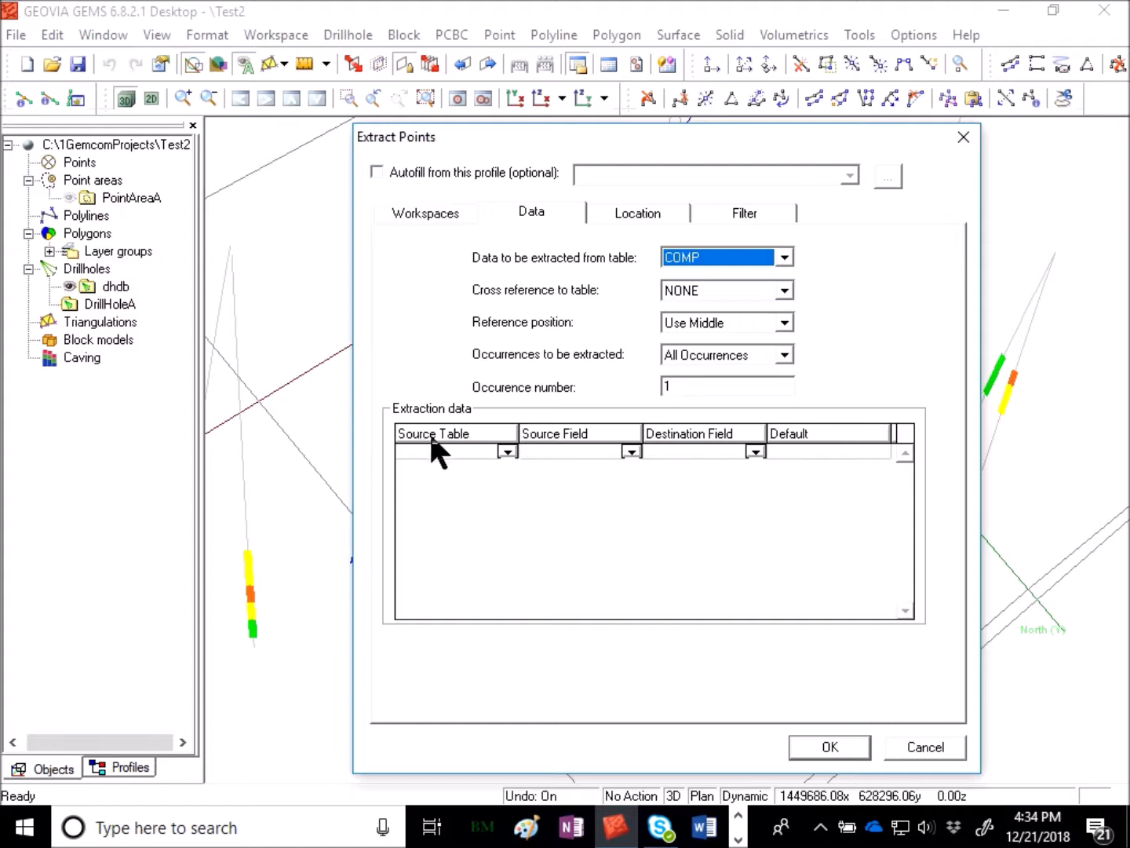
click(507, 452)
click(420, 482)
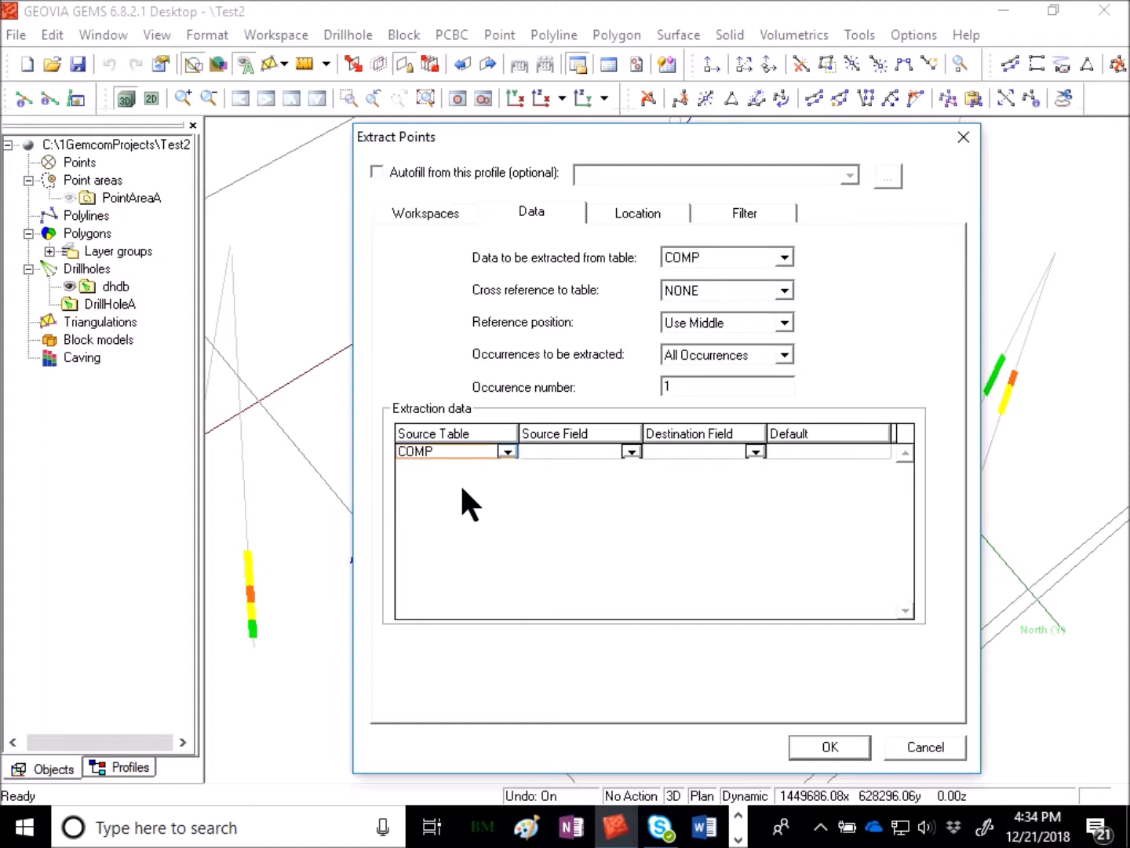
click(631, 452)
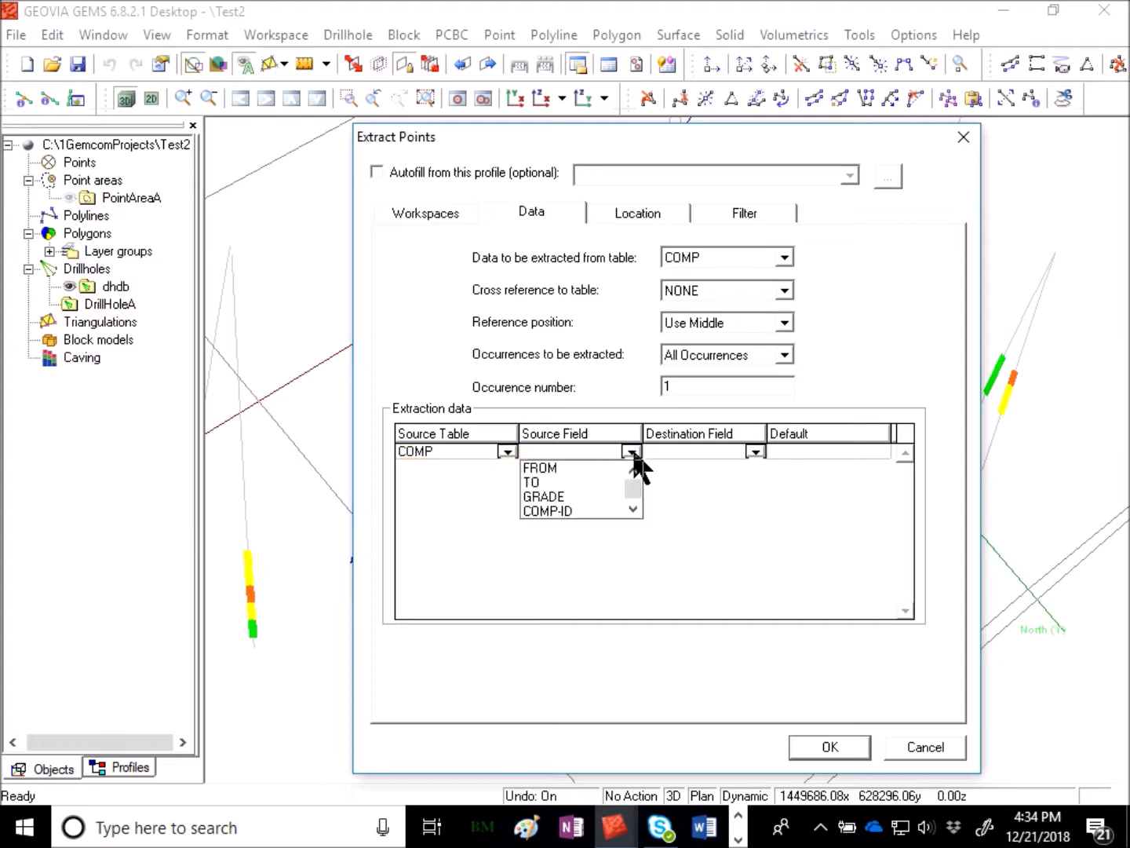
click(563, 496)
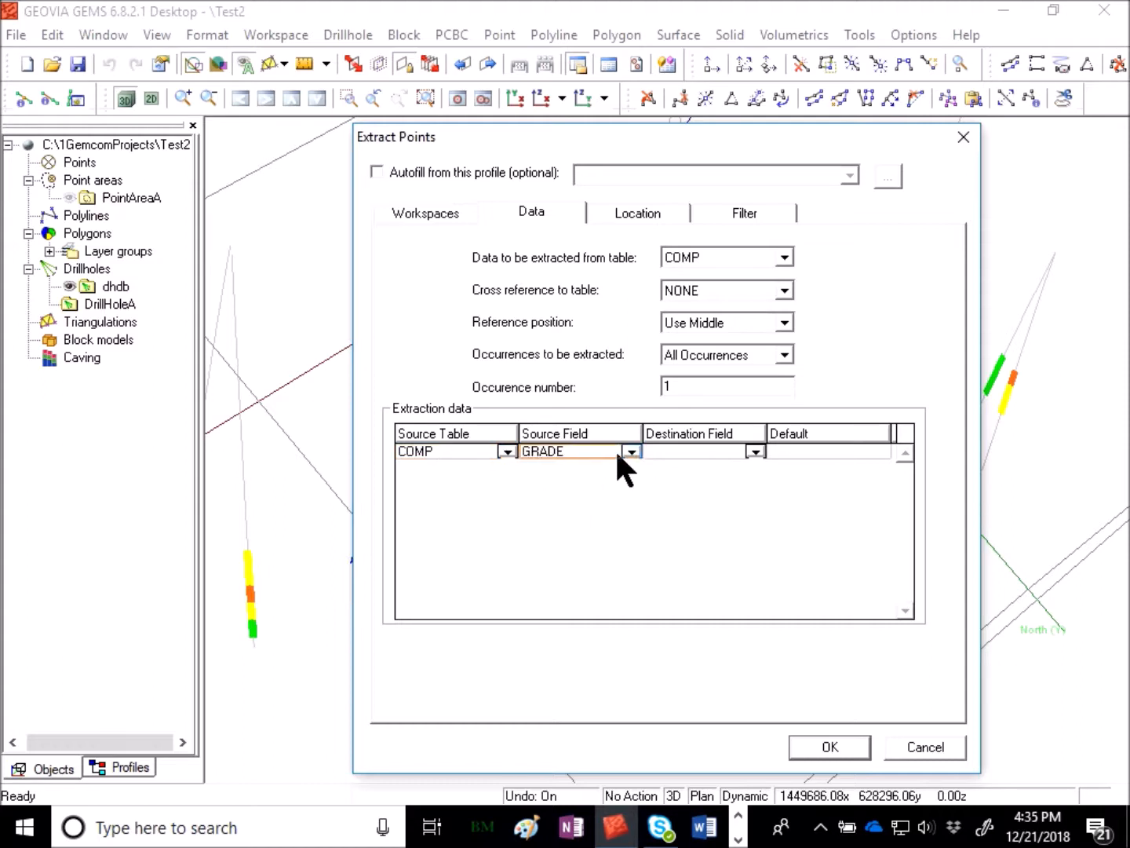
click(754, 452)
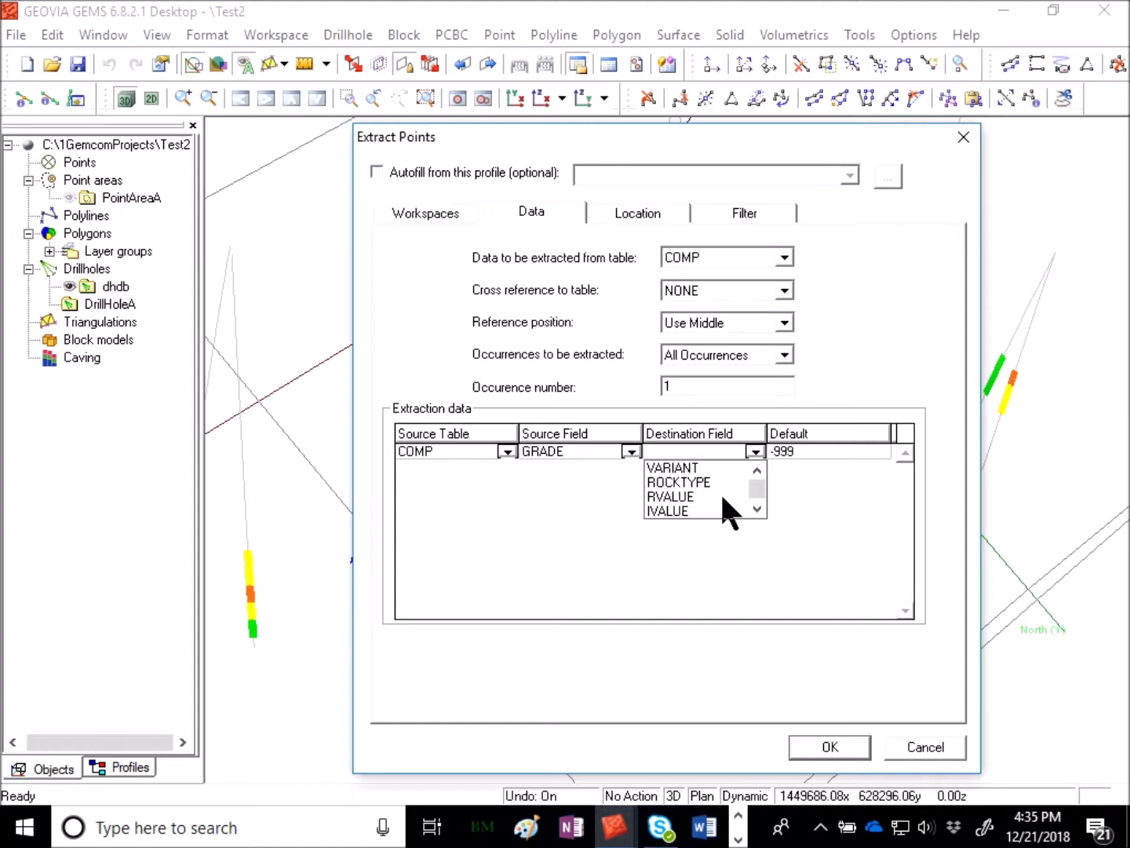
click(672, 497)
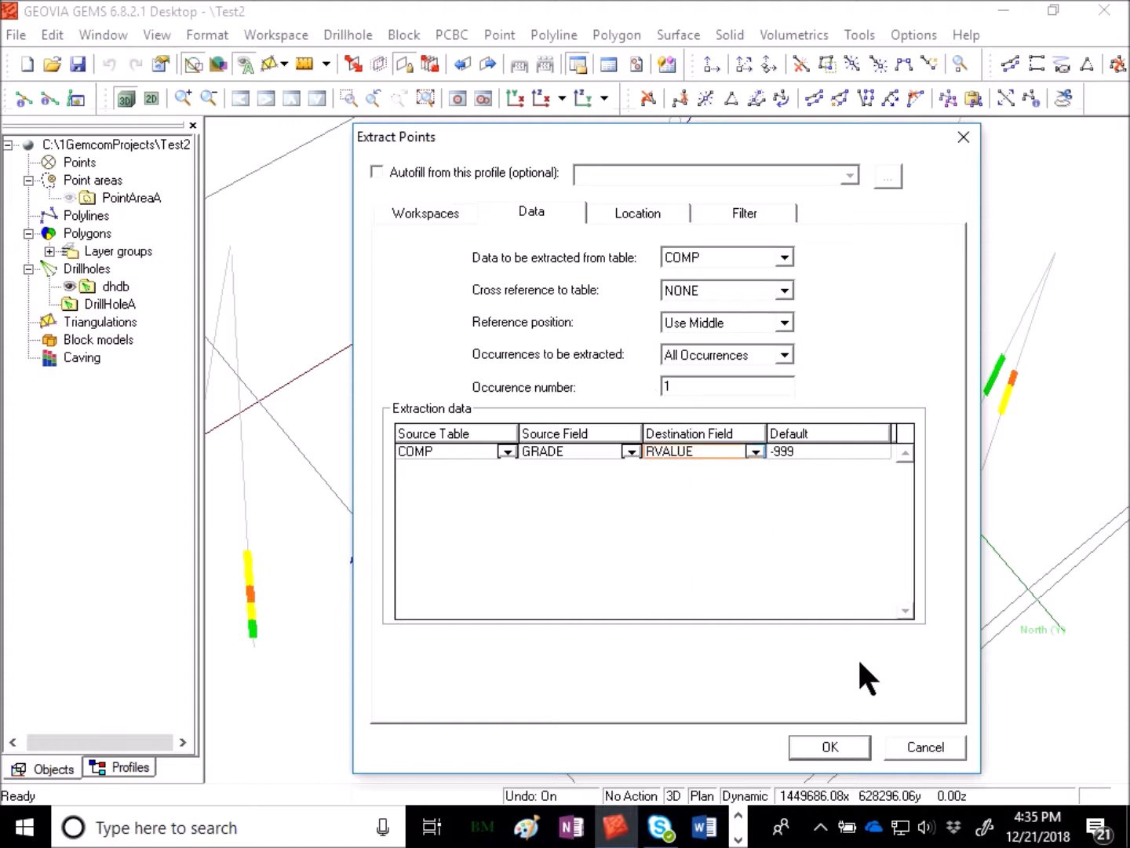
- Review the Location and Filter settings, then run the extraction for all records
click(636, 212)
click(745, 216)
click(814, 746)
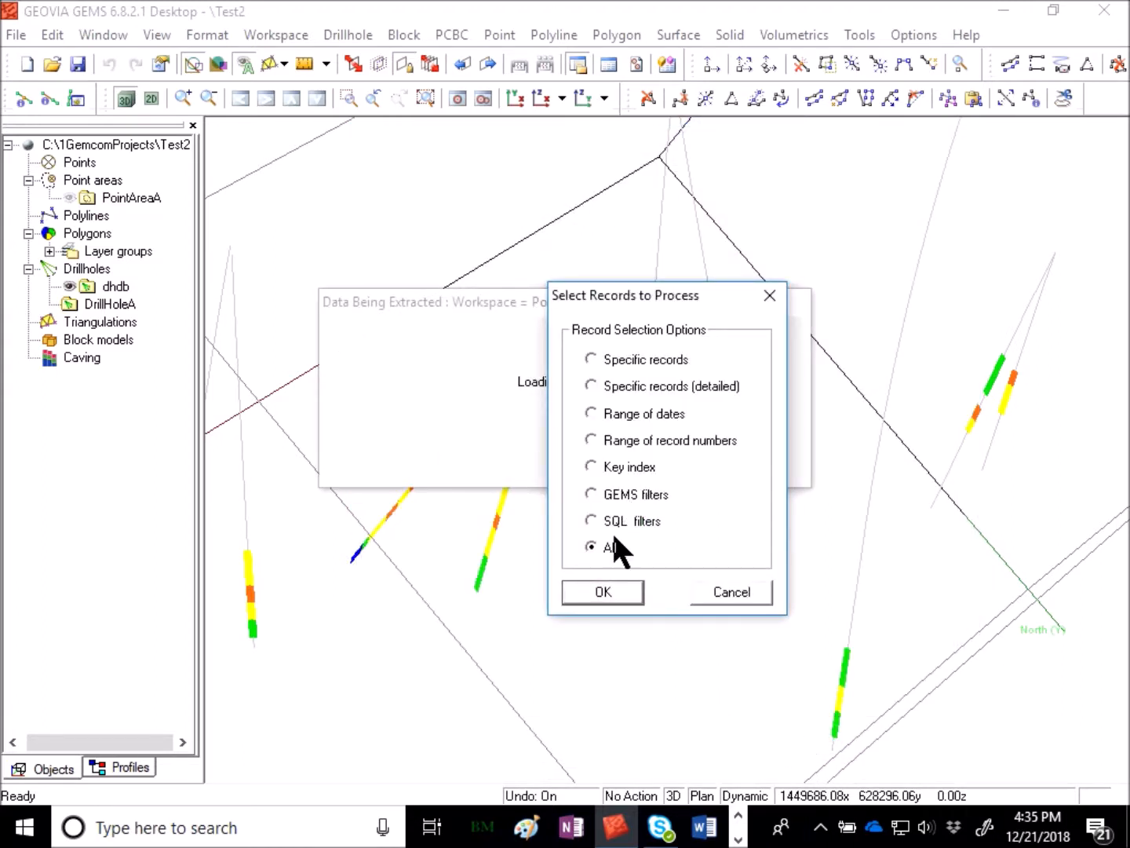
click(608, 587)
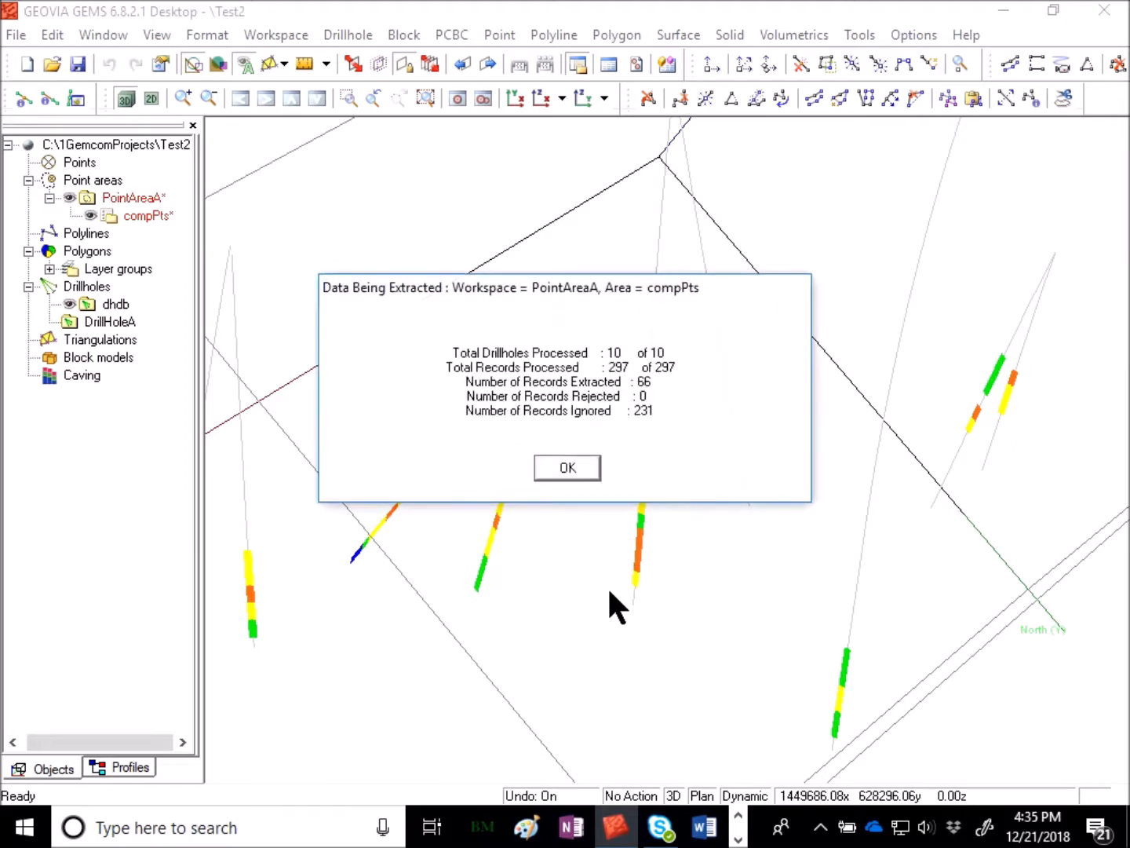
click(569, 470)
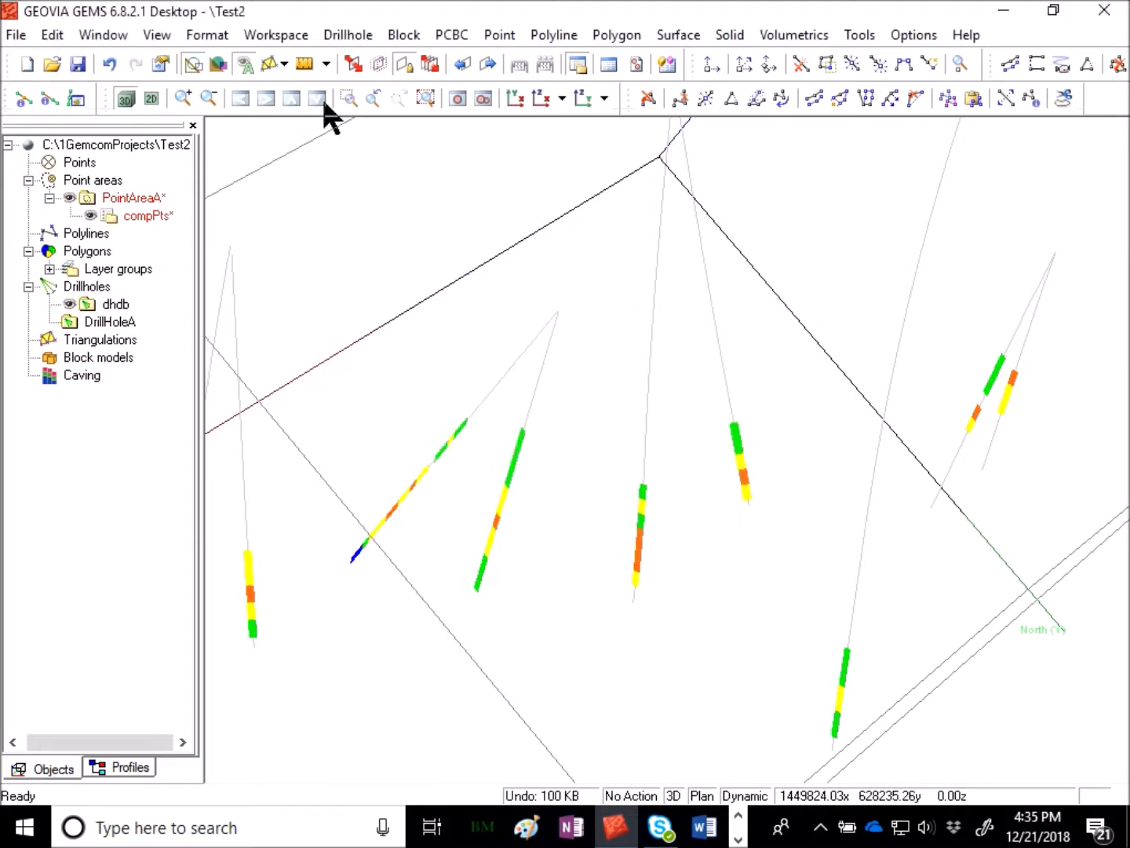
- Toggle the dhdb drillhole display off to inspect the extracted compPts points on their own
click(151, 97)
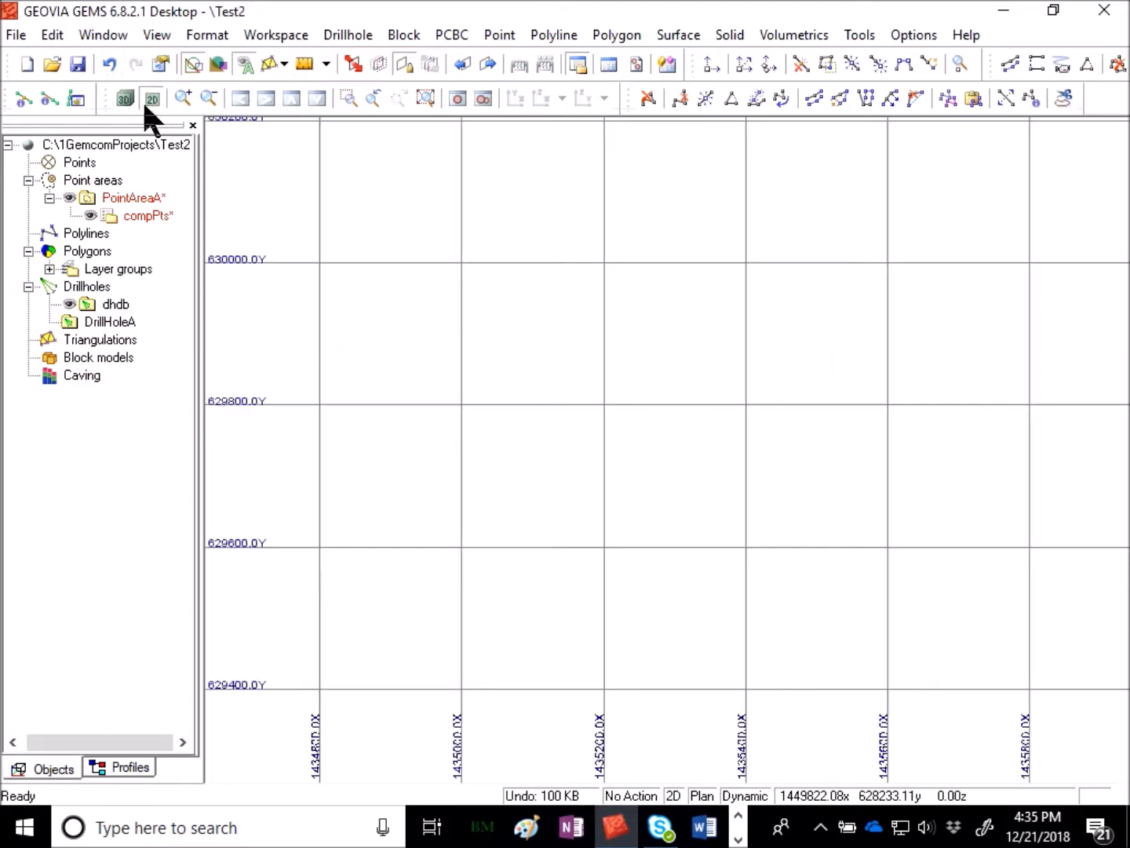
click(124, 101)
right_click(116, 304)
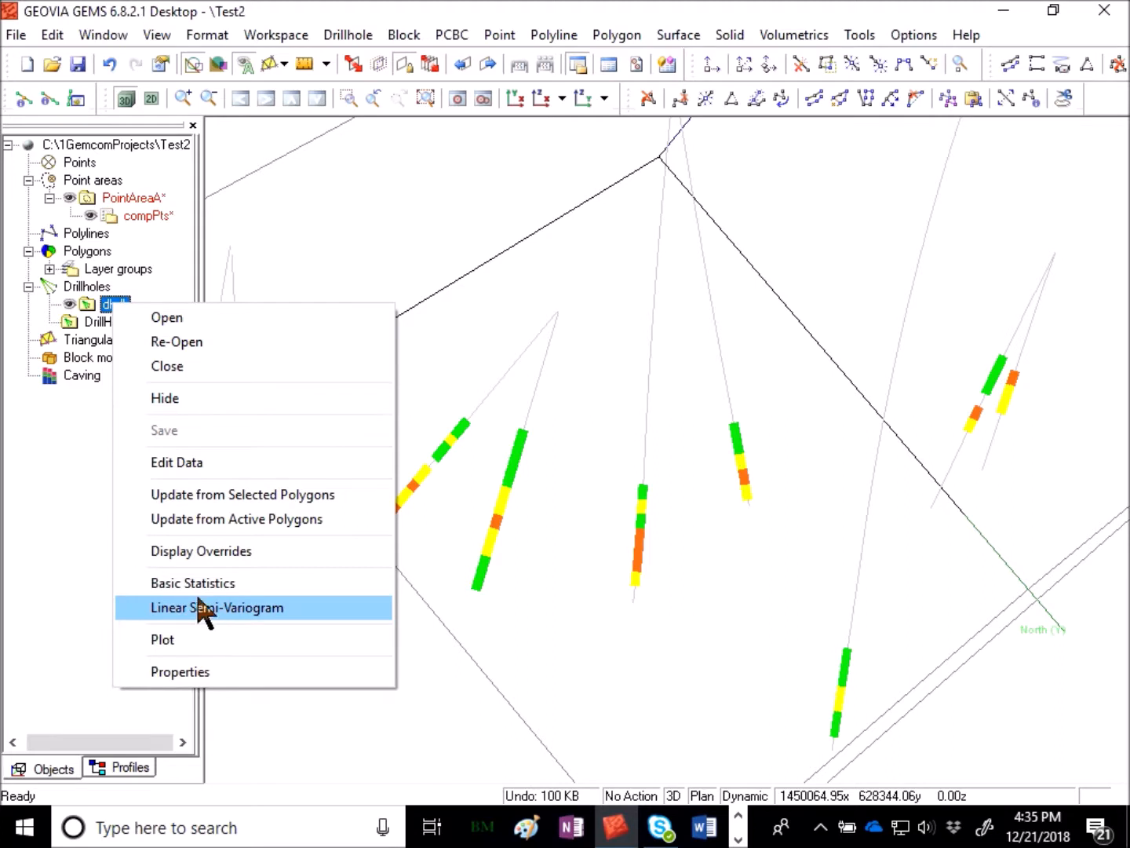
click(188, 400)
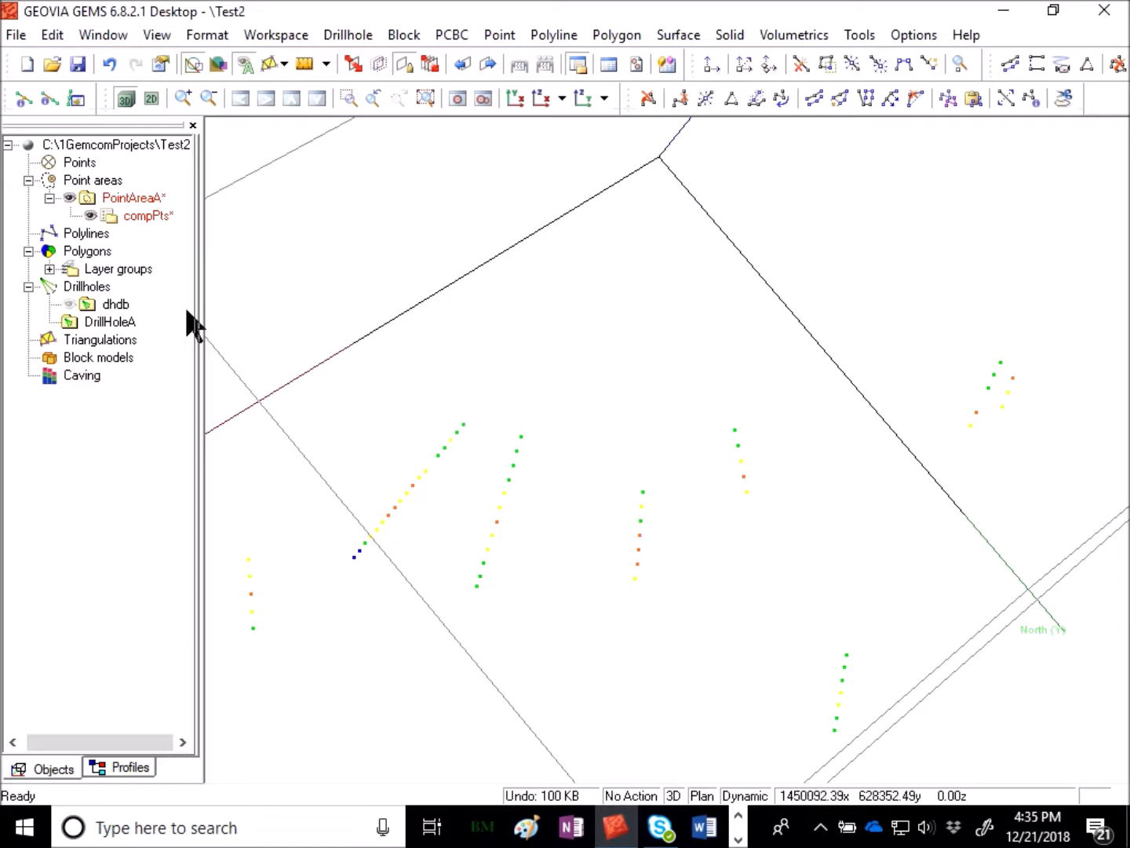
right_click(117, 307)
click(197, 400)
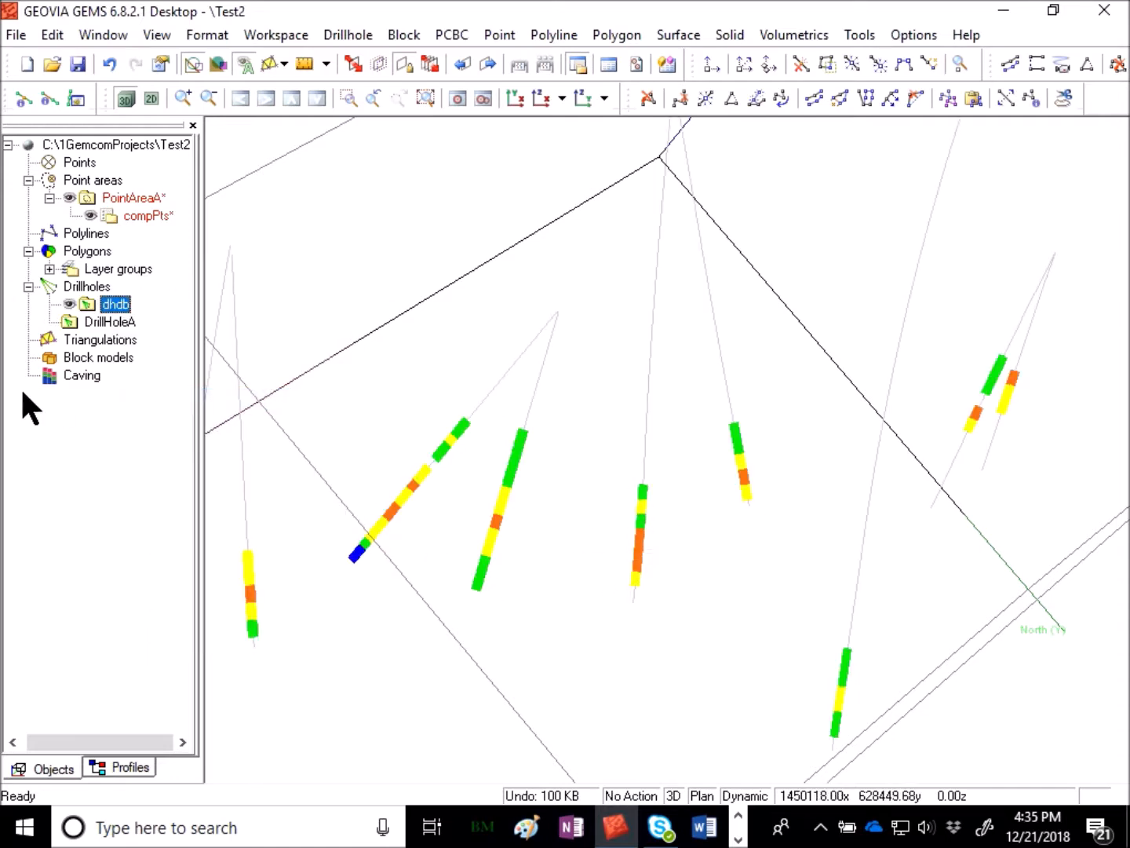
right_click(117, 306)
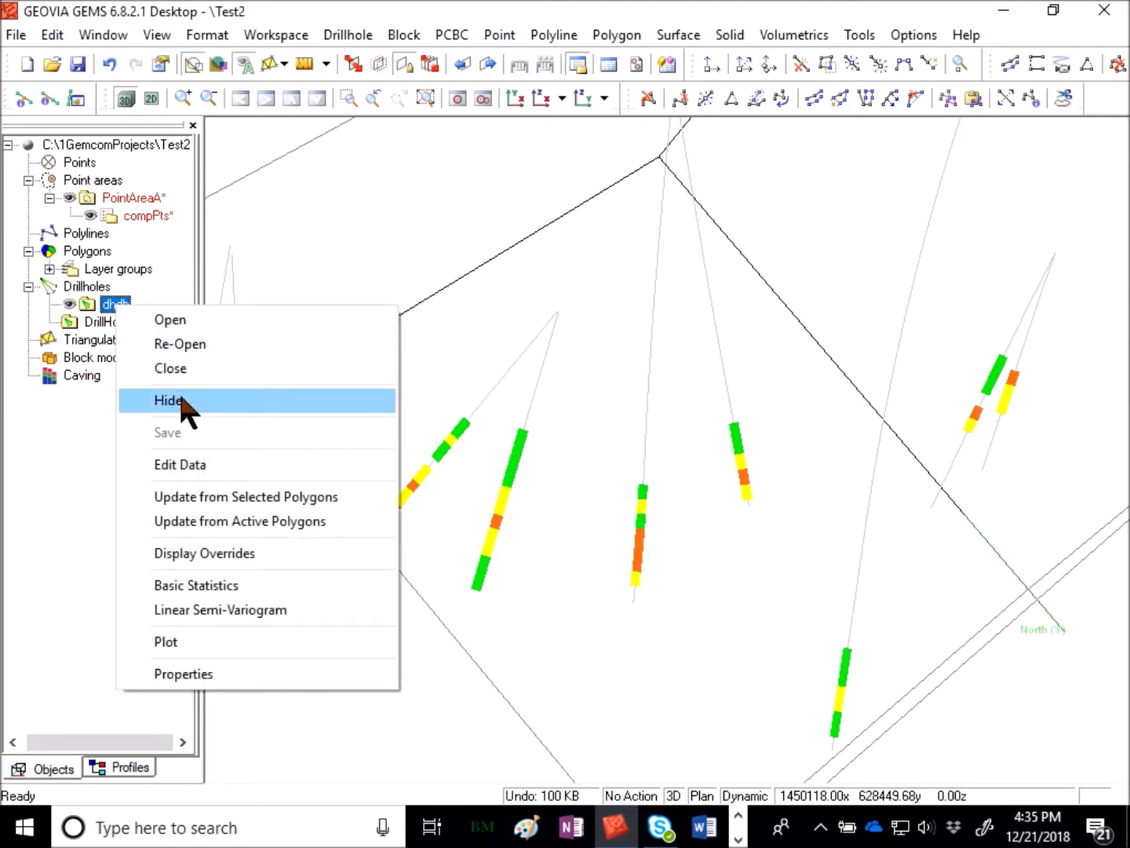
click(186, 404)
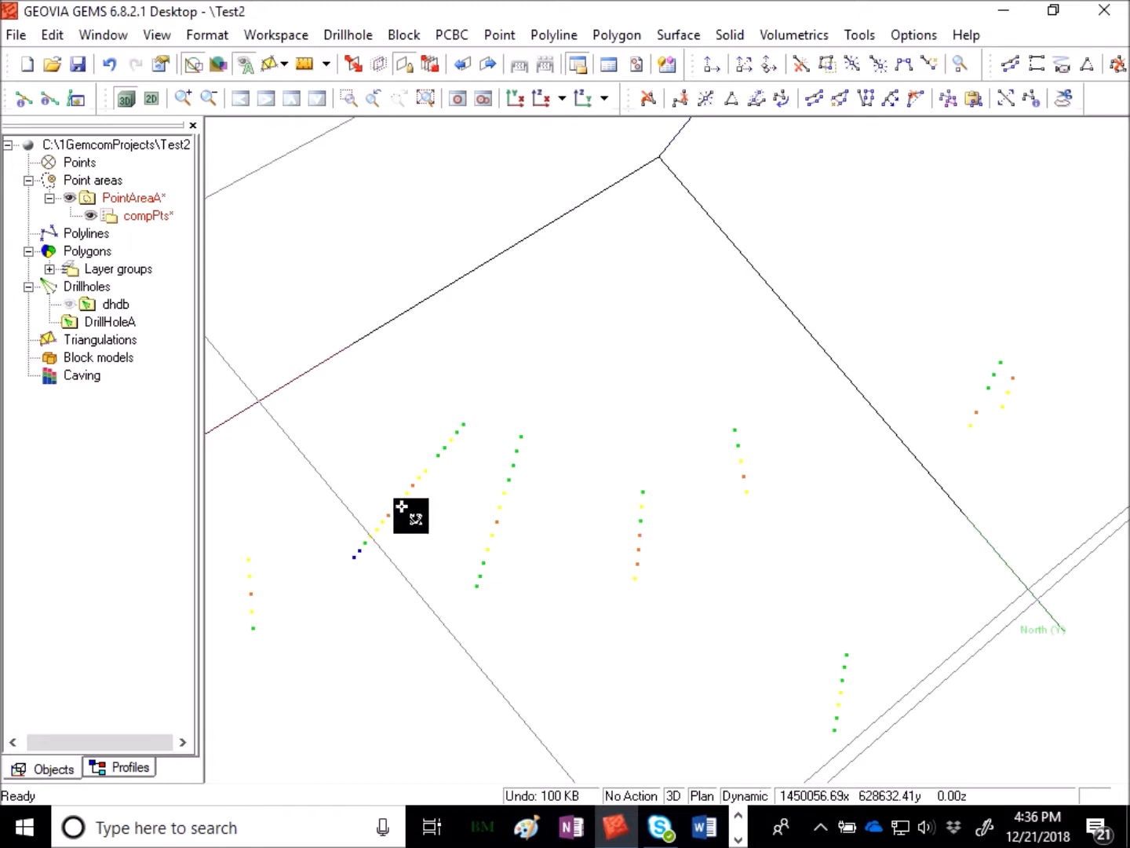
- Save the PointAreaA workspace and show the dhdb drillholes again
right_click(142, 198)
click(231, 269)
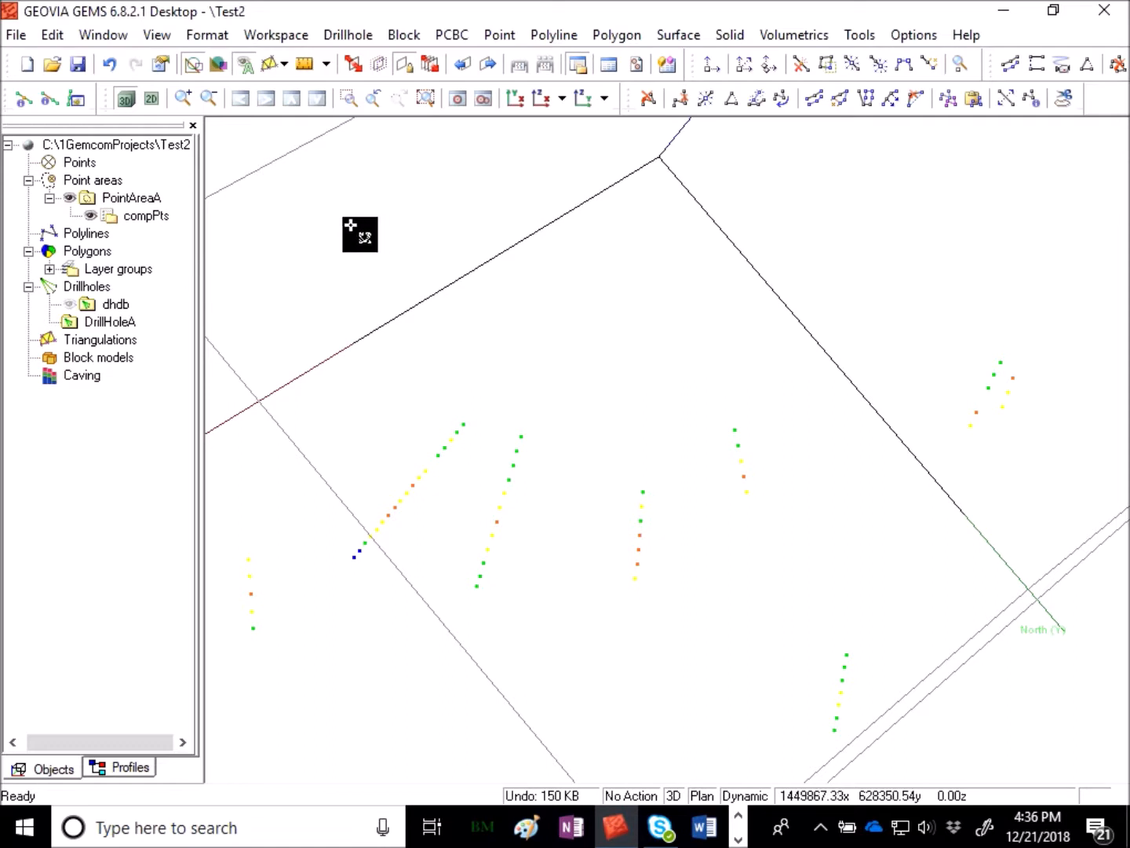
right_click(139, 302)
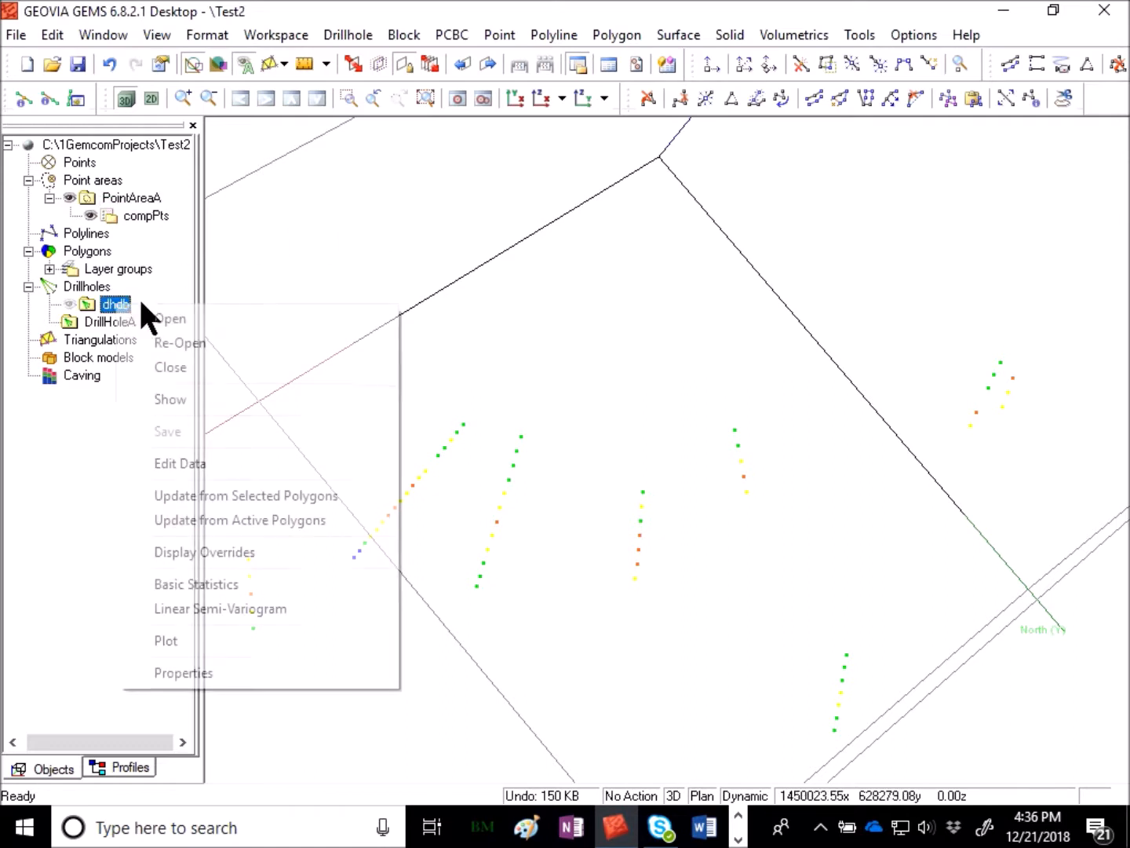
click(202, 404)
- Reopen Extract Points and enter FromTo as the new point area name
right_click(428, 223)
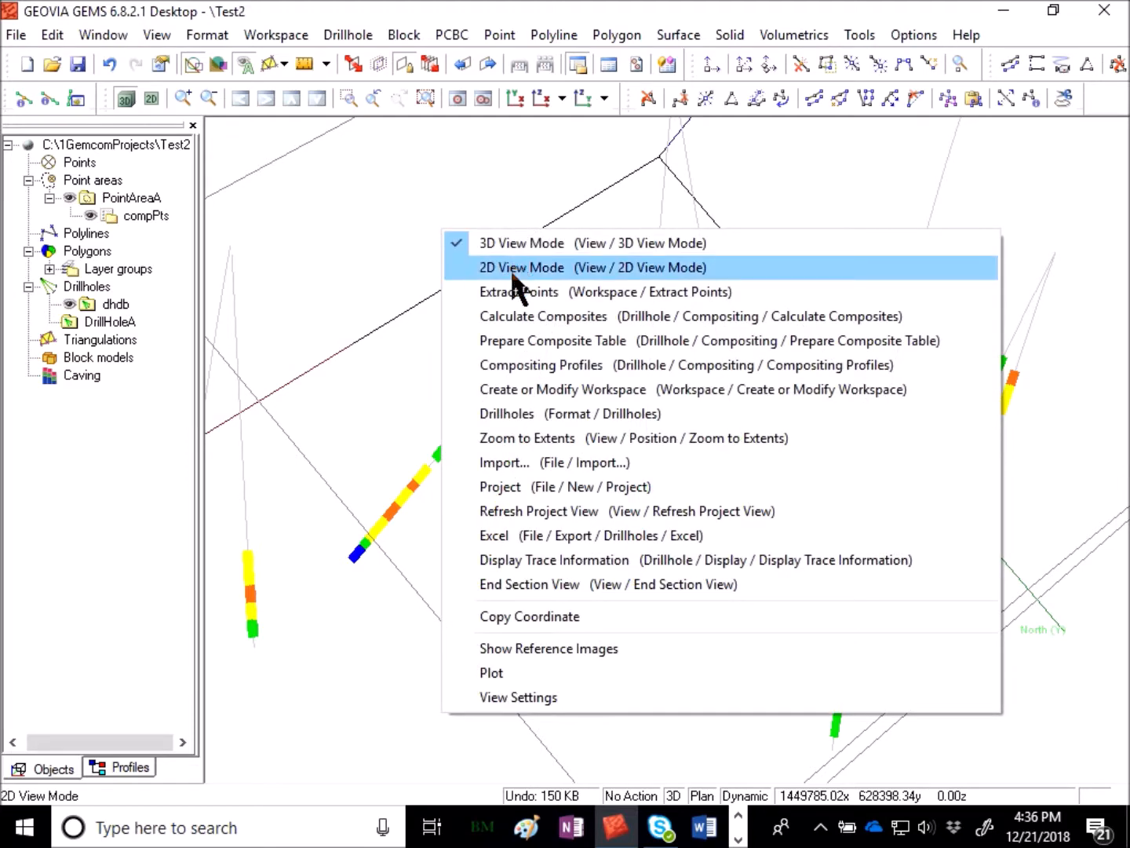
click(329, 167)
click(270, 35)
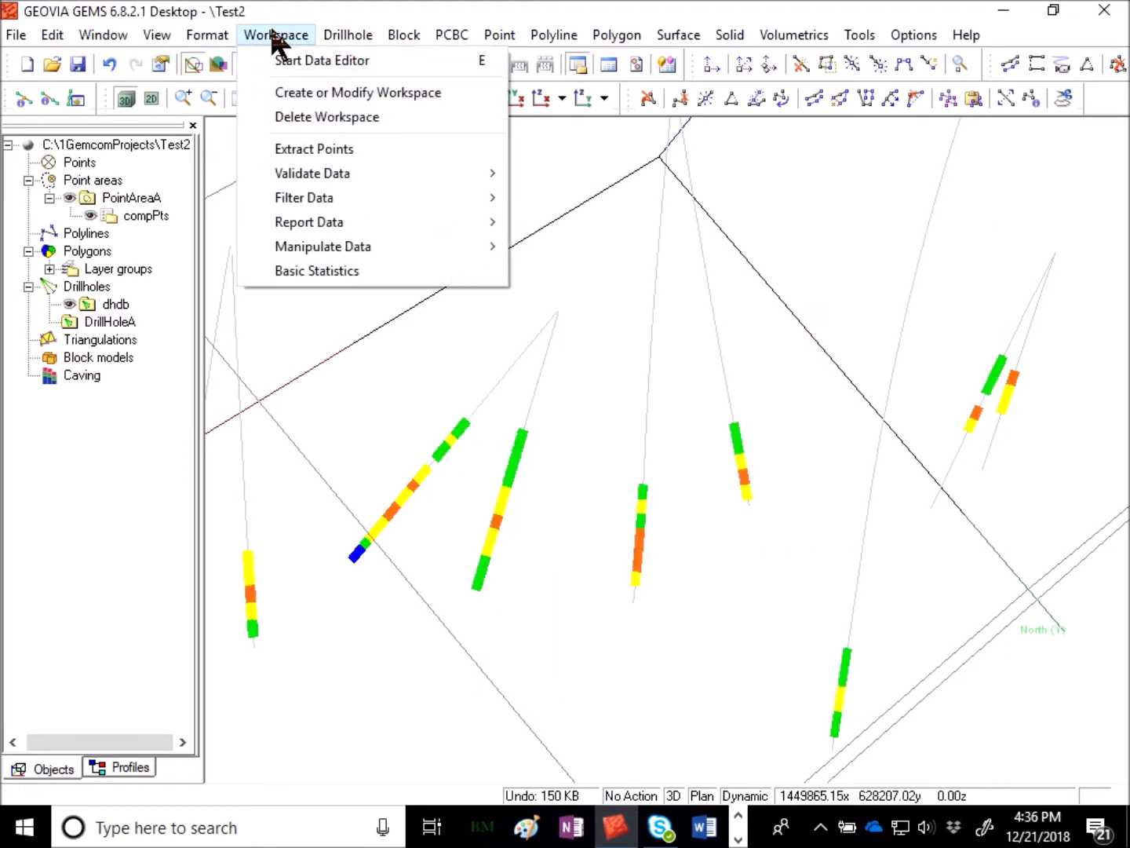
click(329, 150)
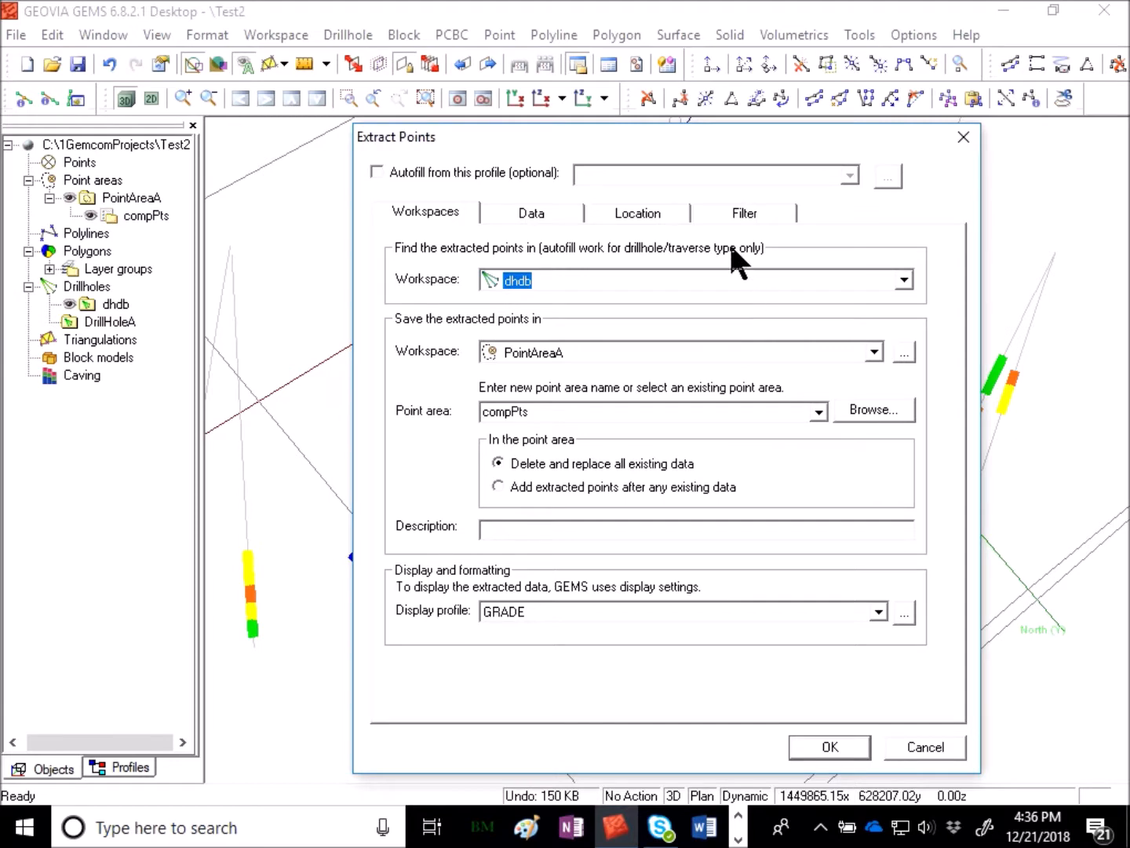
click(567, 411)
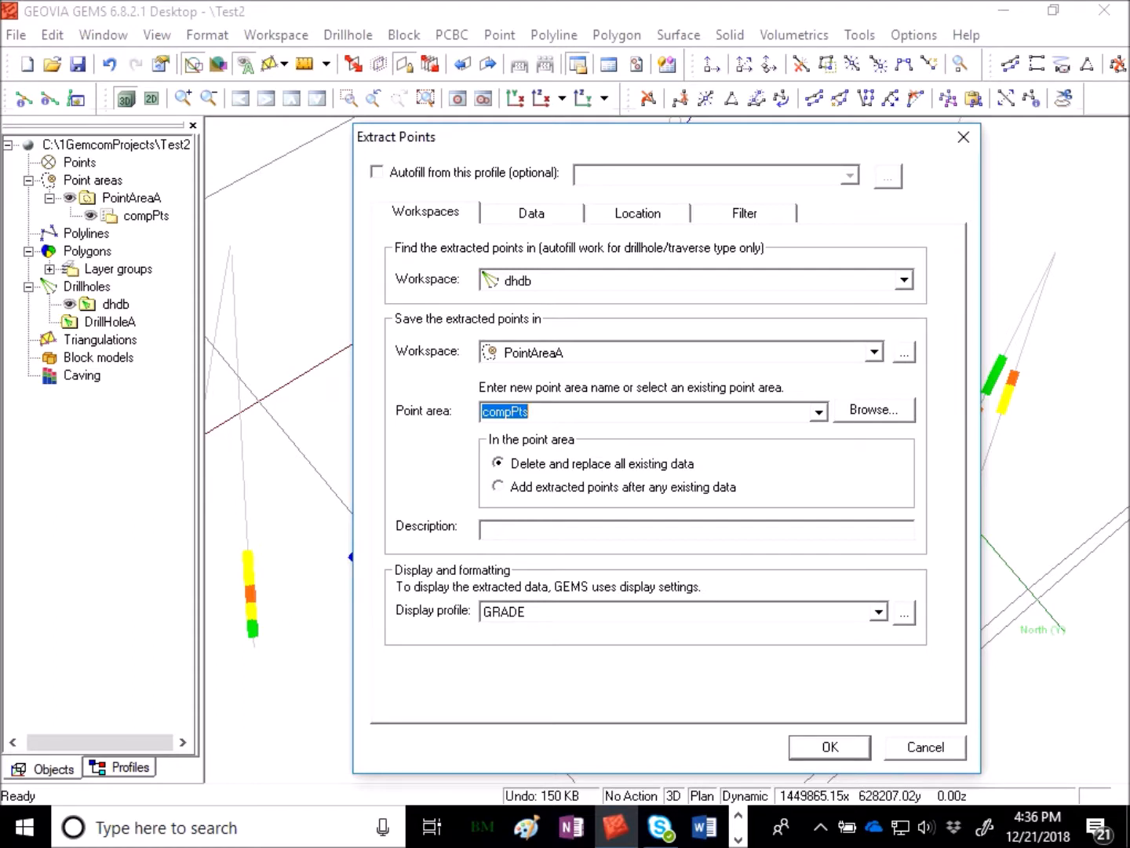
text(FromTo)
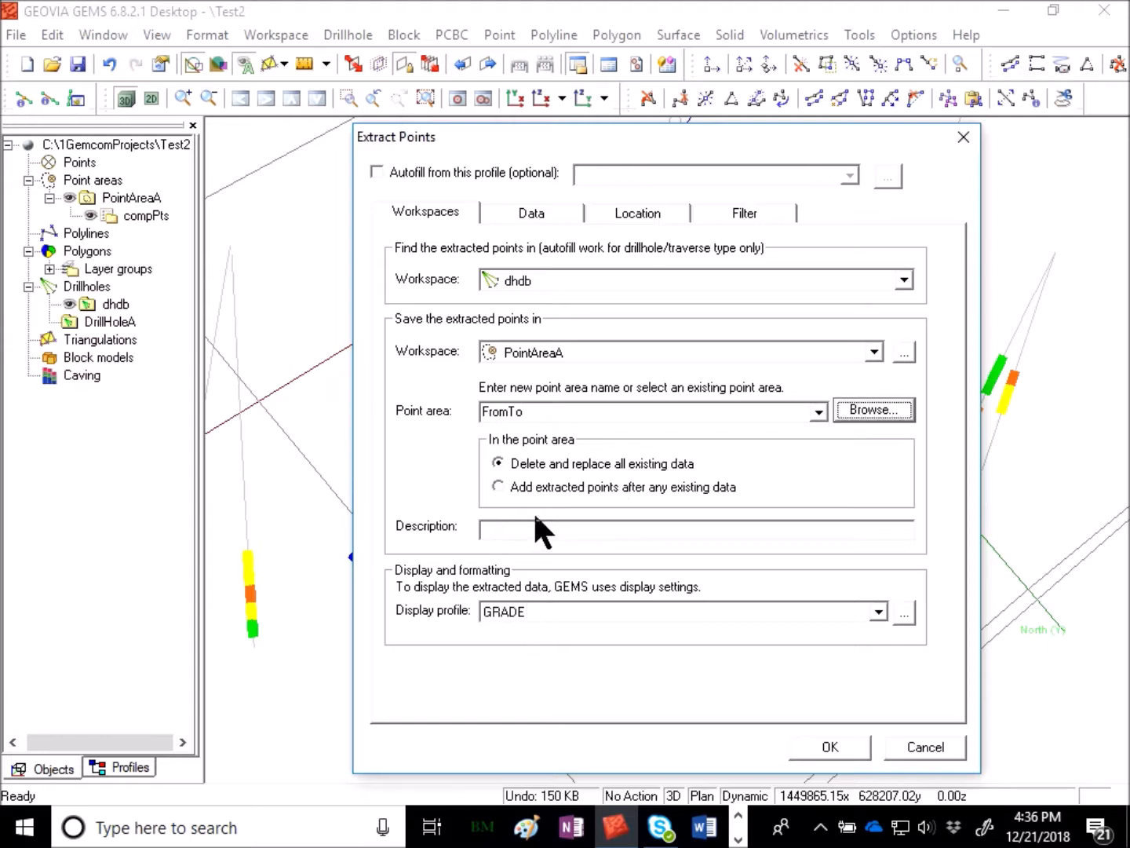
- Set the reference position to Use From and run the extraction for all records
click(541, 212)
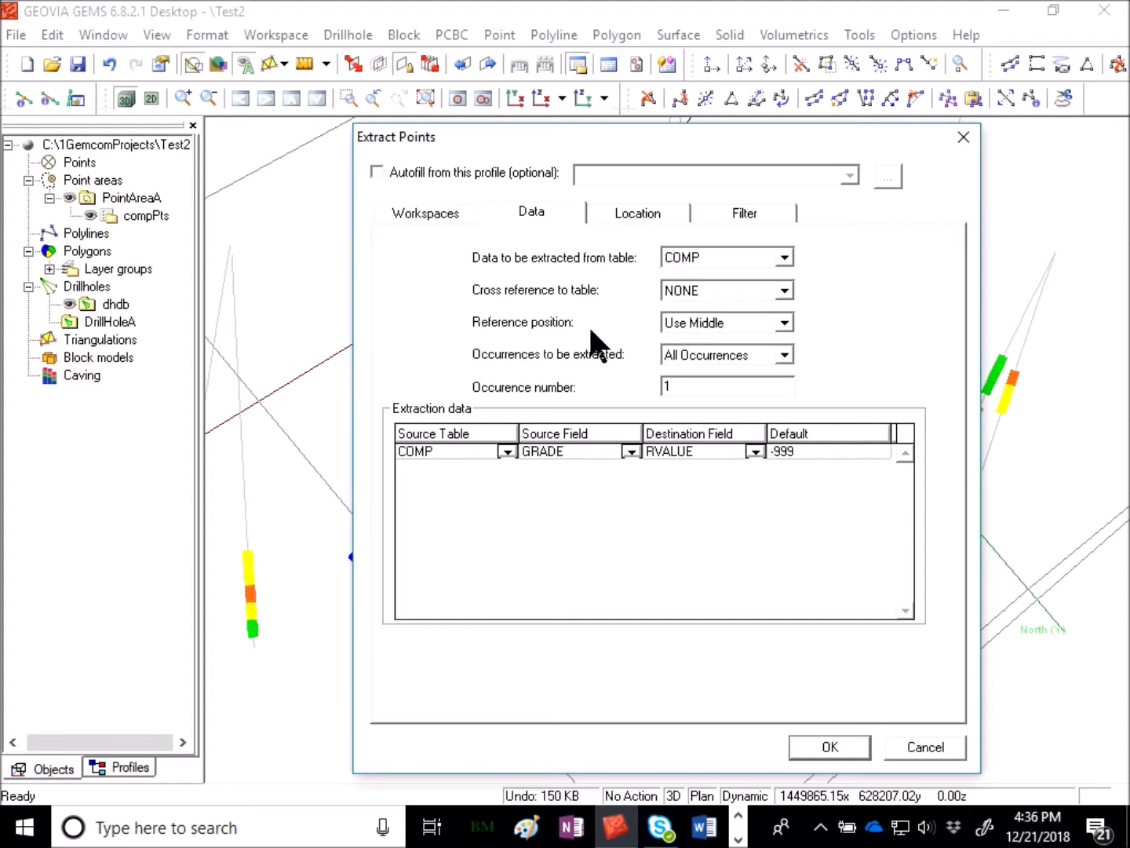
click(739, 326)
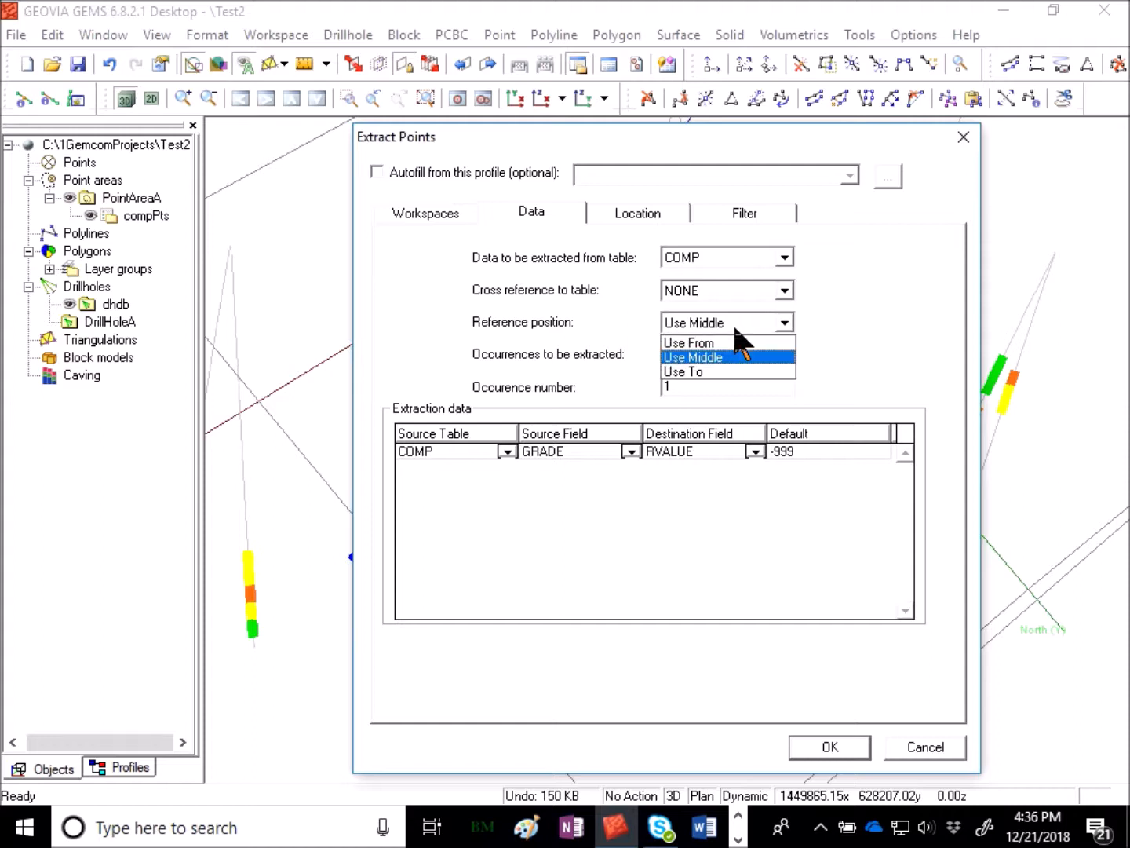
key(Escape)
key(Up)
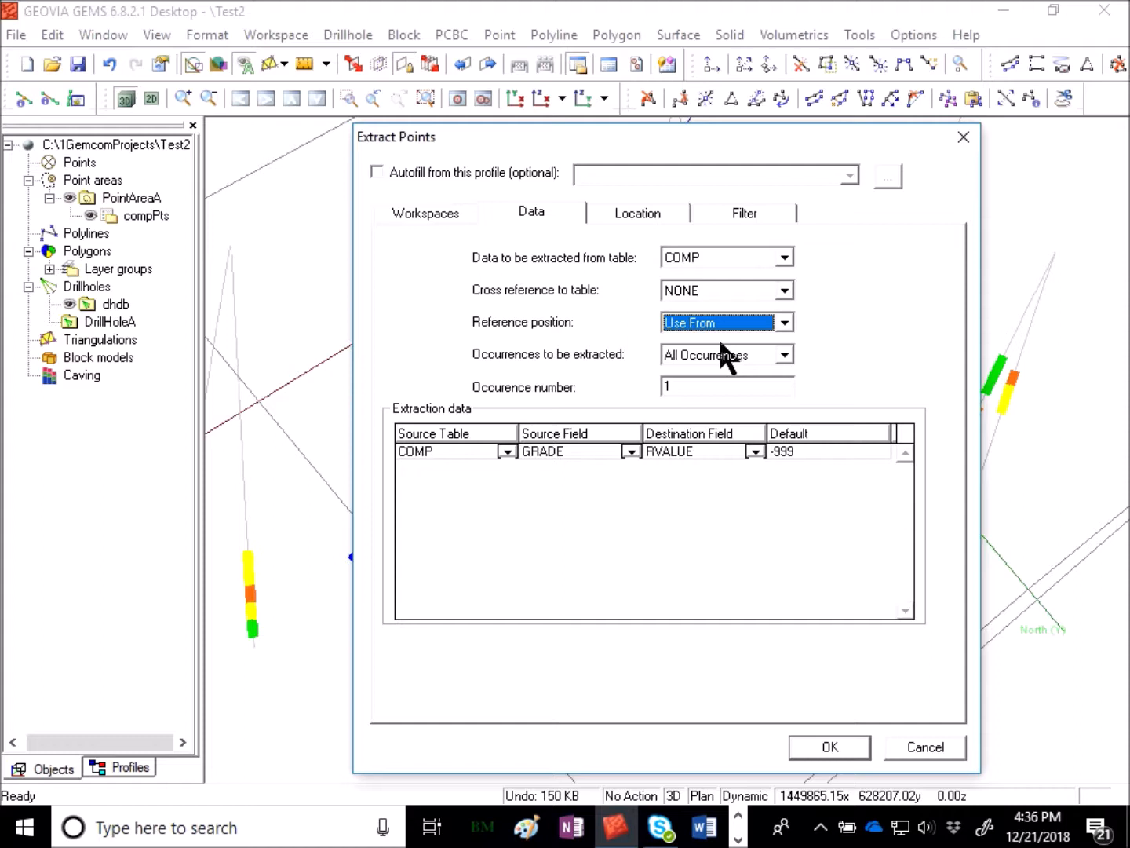
click(859, 749)
click(630, 585)
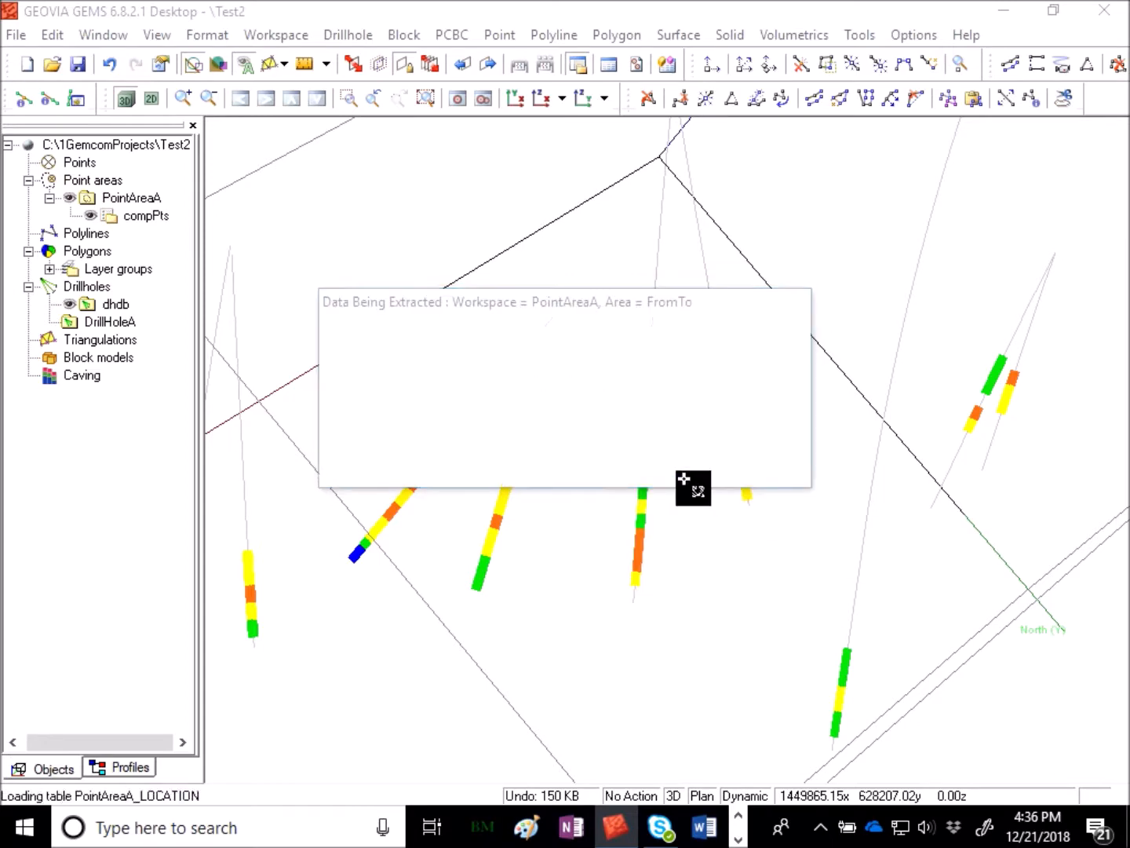
click(597, 467)
- Save the PointAreaA workspace and reopen the Extract Points dialog
right_click(132, 198)
click(208, 266)
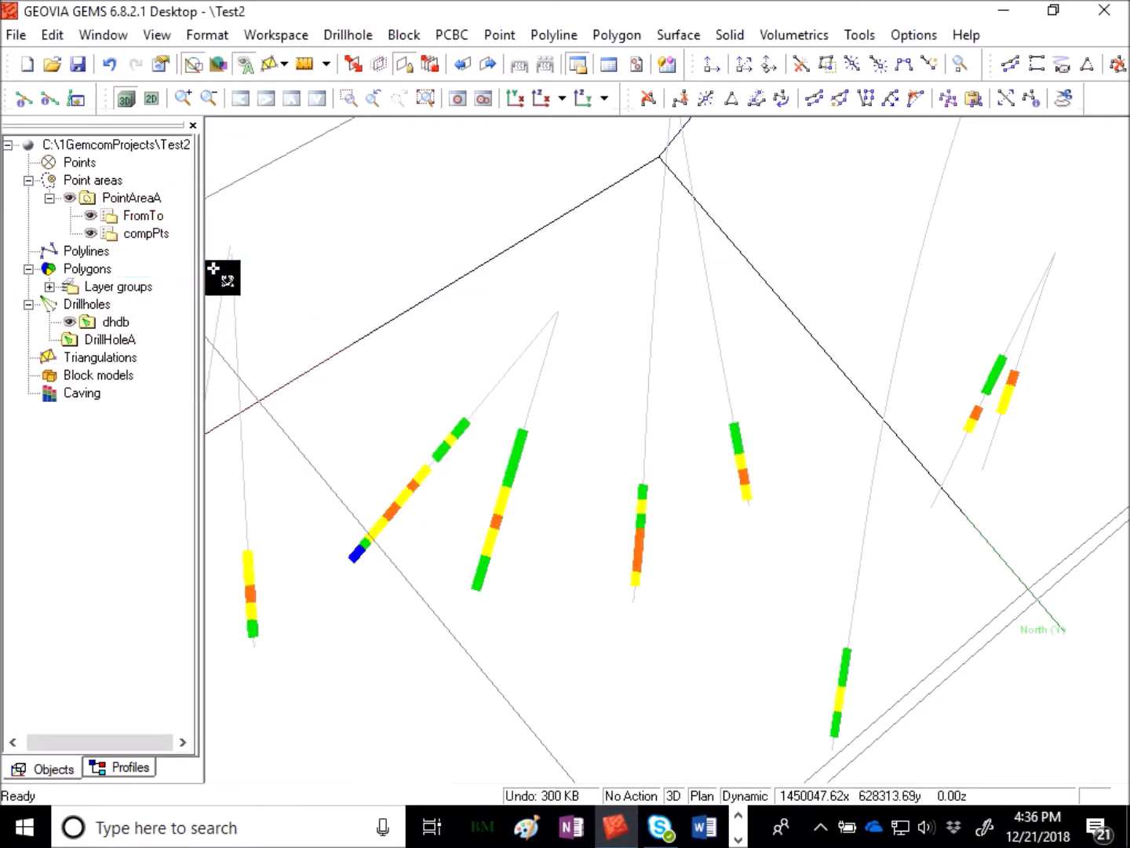
right_click(371, 240)
click(428, 250)
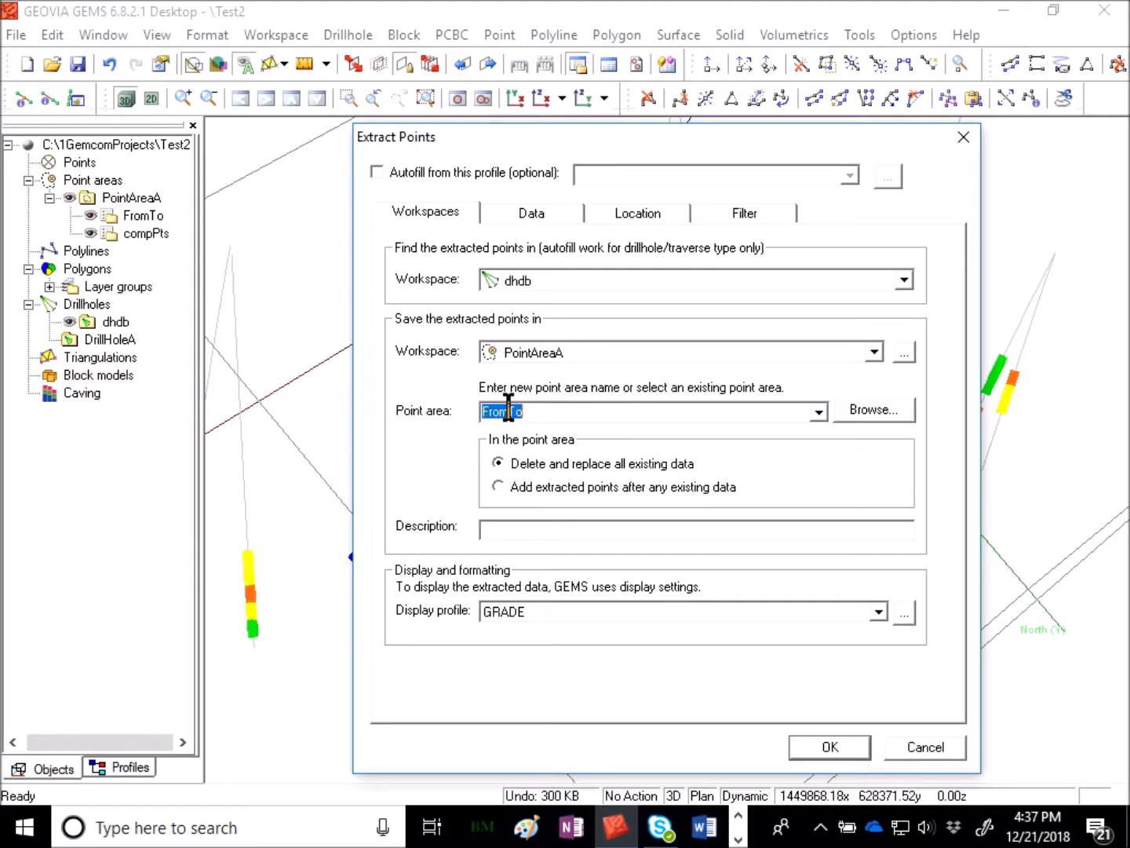
- Append extracted points to FromTo using the Use To reference position, extracting all records
click(522, 487)
click(549, 212)
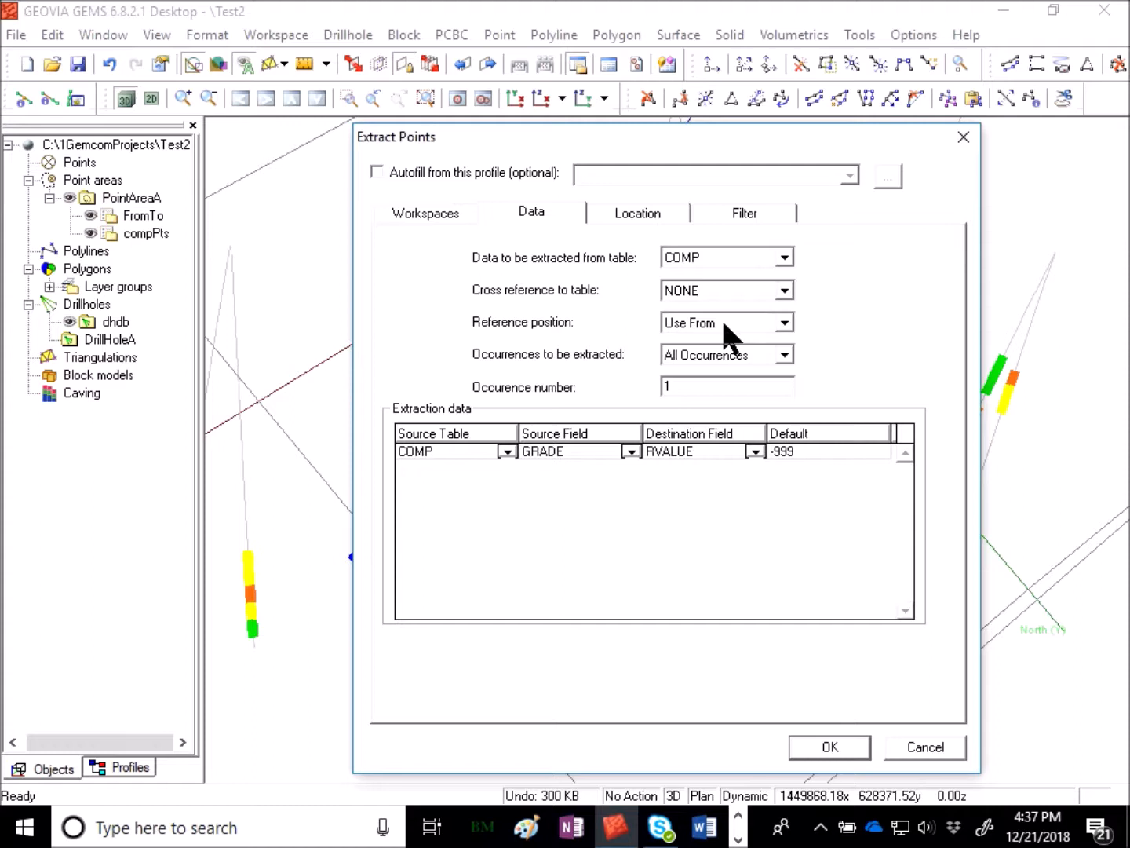
click(753, 322)
click(755, 342)
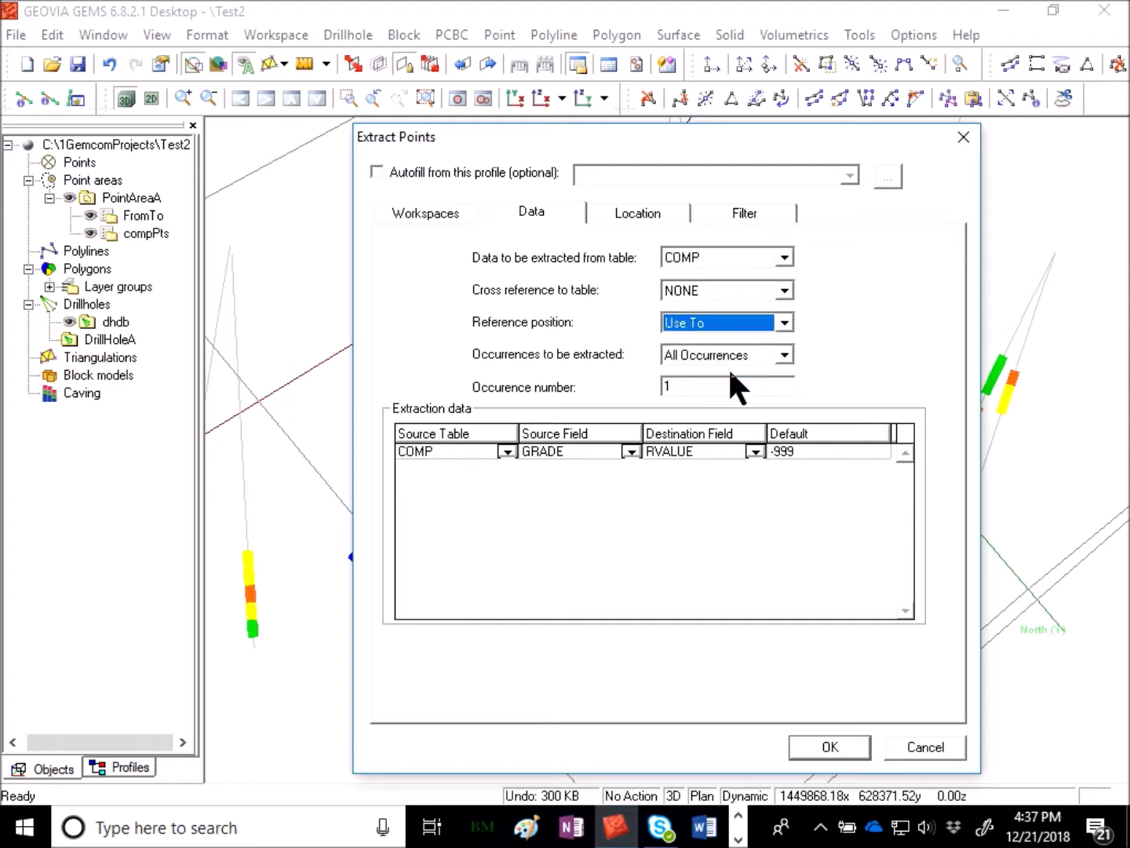
click(830, 752)
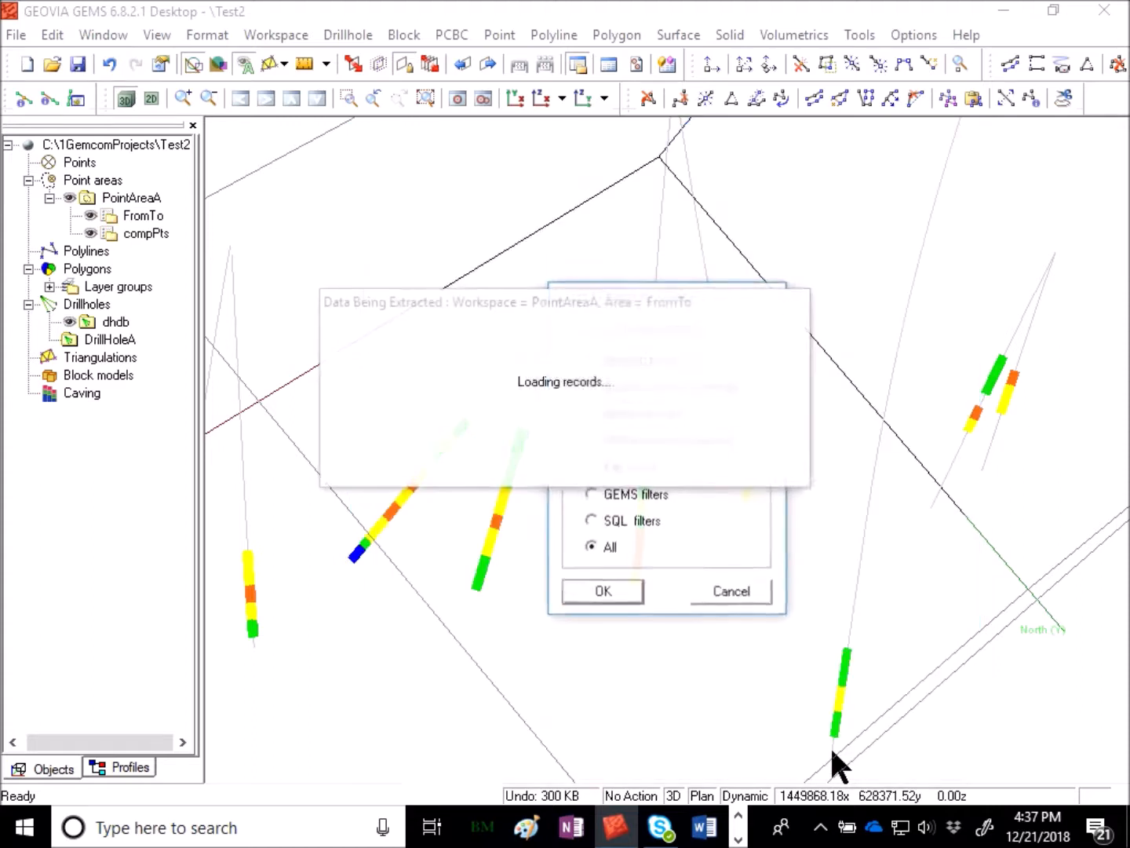
click(595, 595)
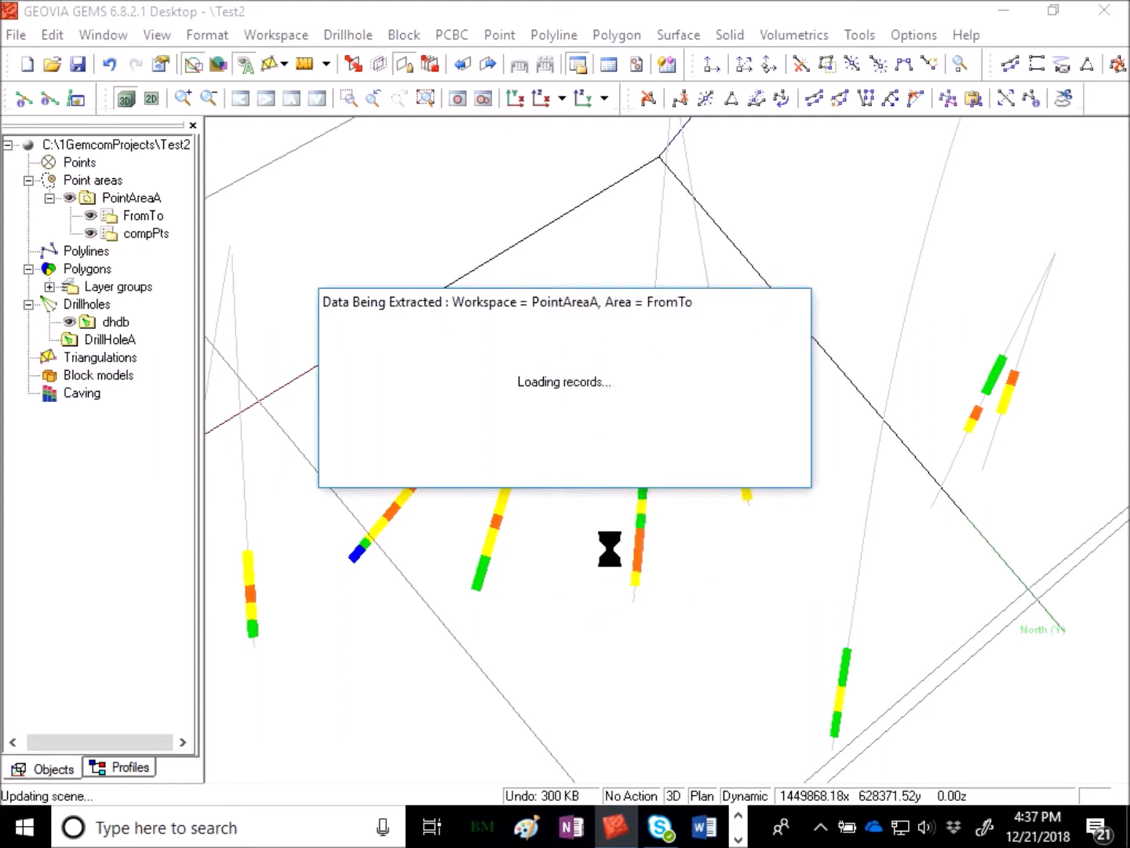
click(568, 469)
- Save the PointAreaA workspace with the new FromTo points
click(135, 197)
right_click(138, 198)
click(192, 269)
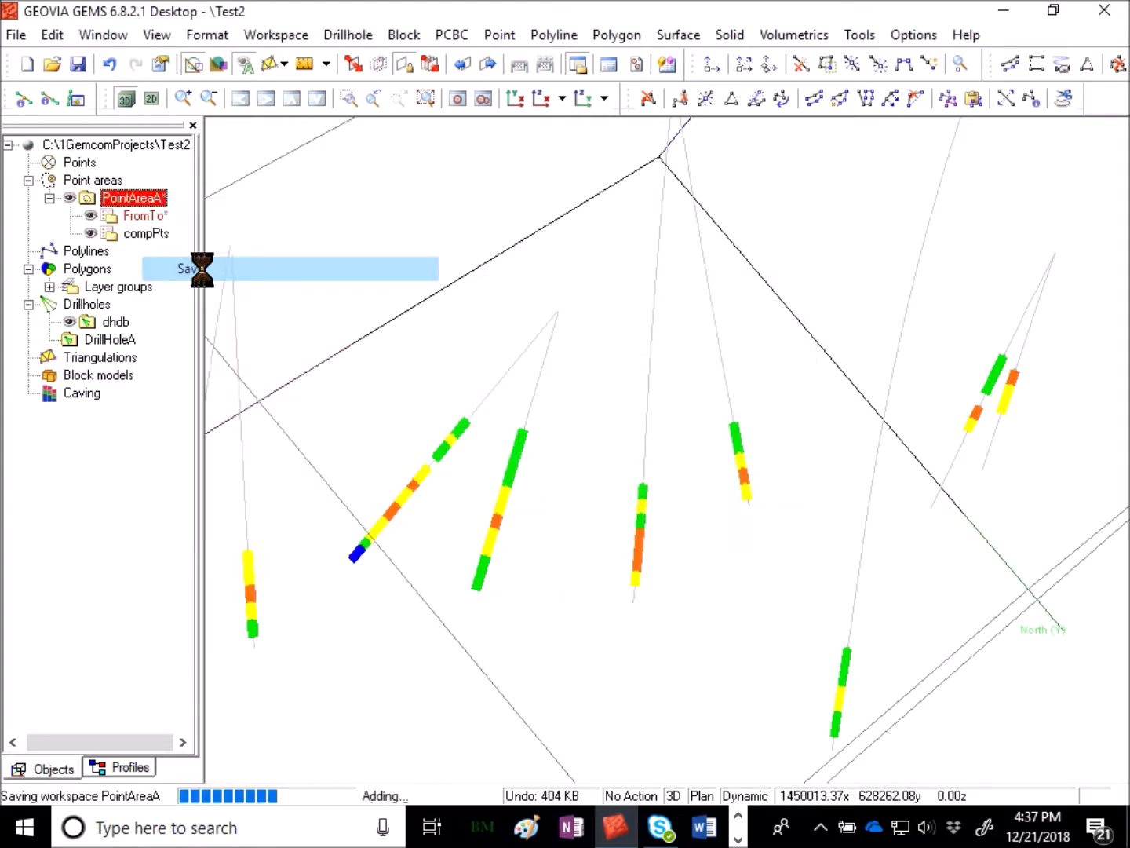
- Hide the dhdb drillholes and the compPts point layer
click(134, 321)
right_click(114, 318)
click(162, 408)
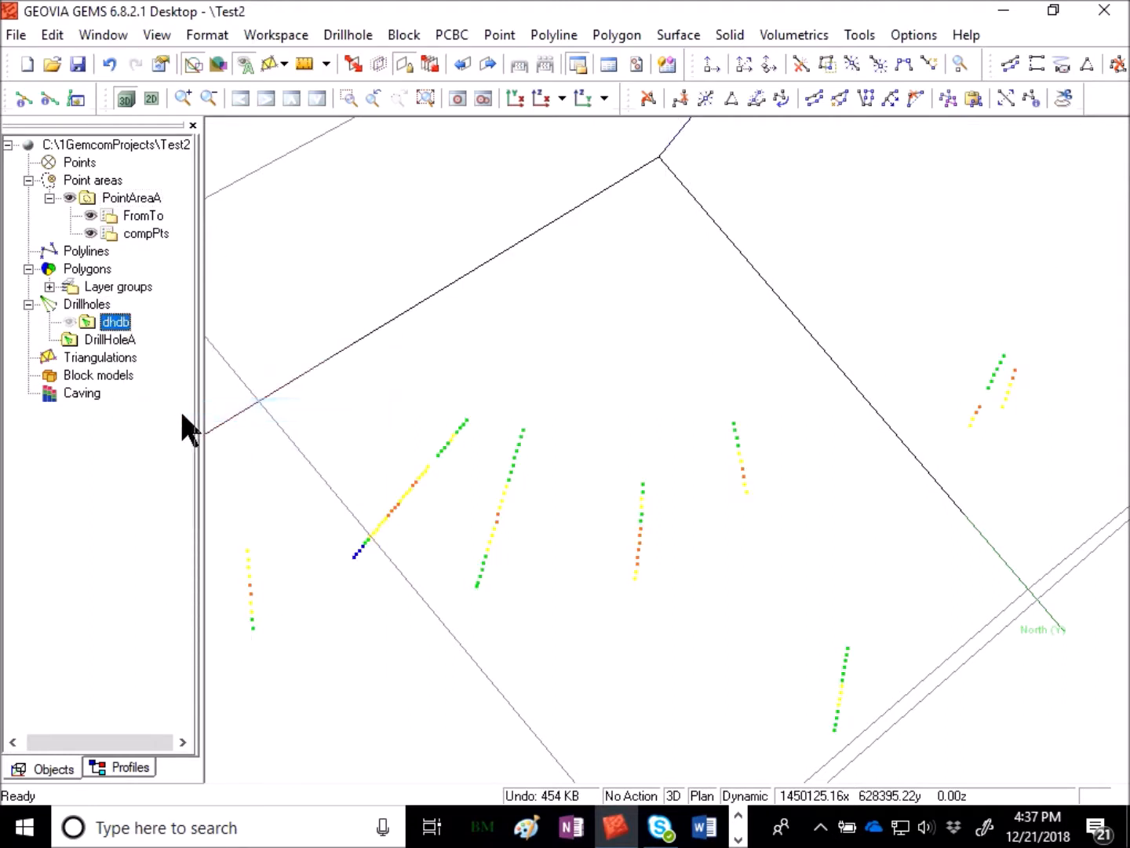
right_click(129, 239)
click(153, 250)
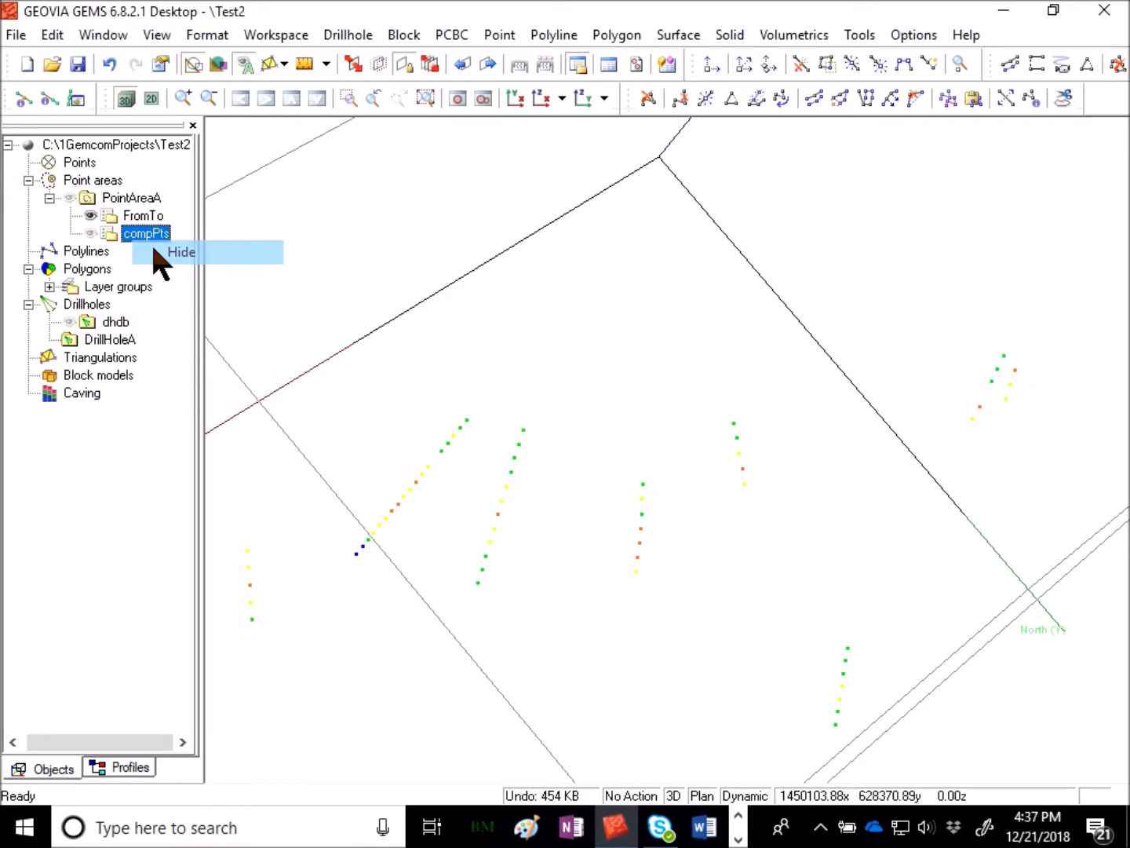
- Show the dhdb drillholes again
scroll(501, 614, up, 4)
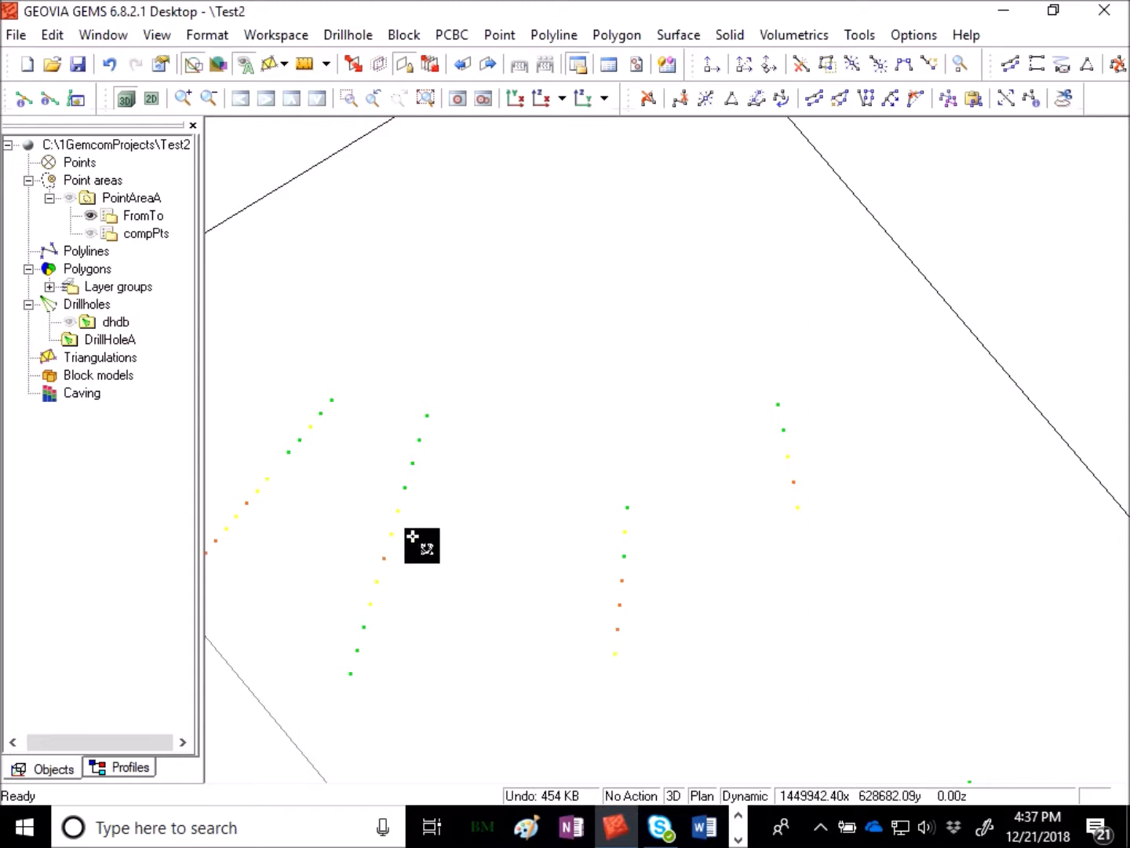
right_click(116, 322)
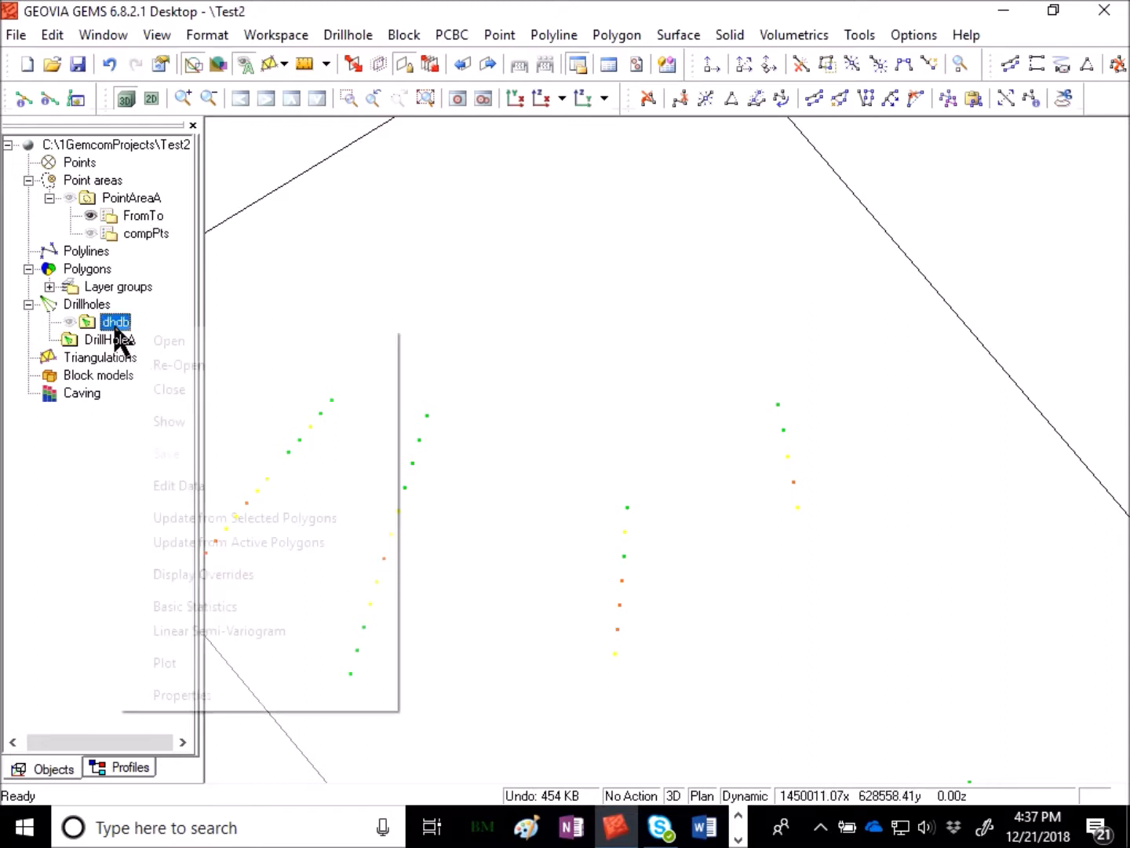
click(175, 410)
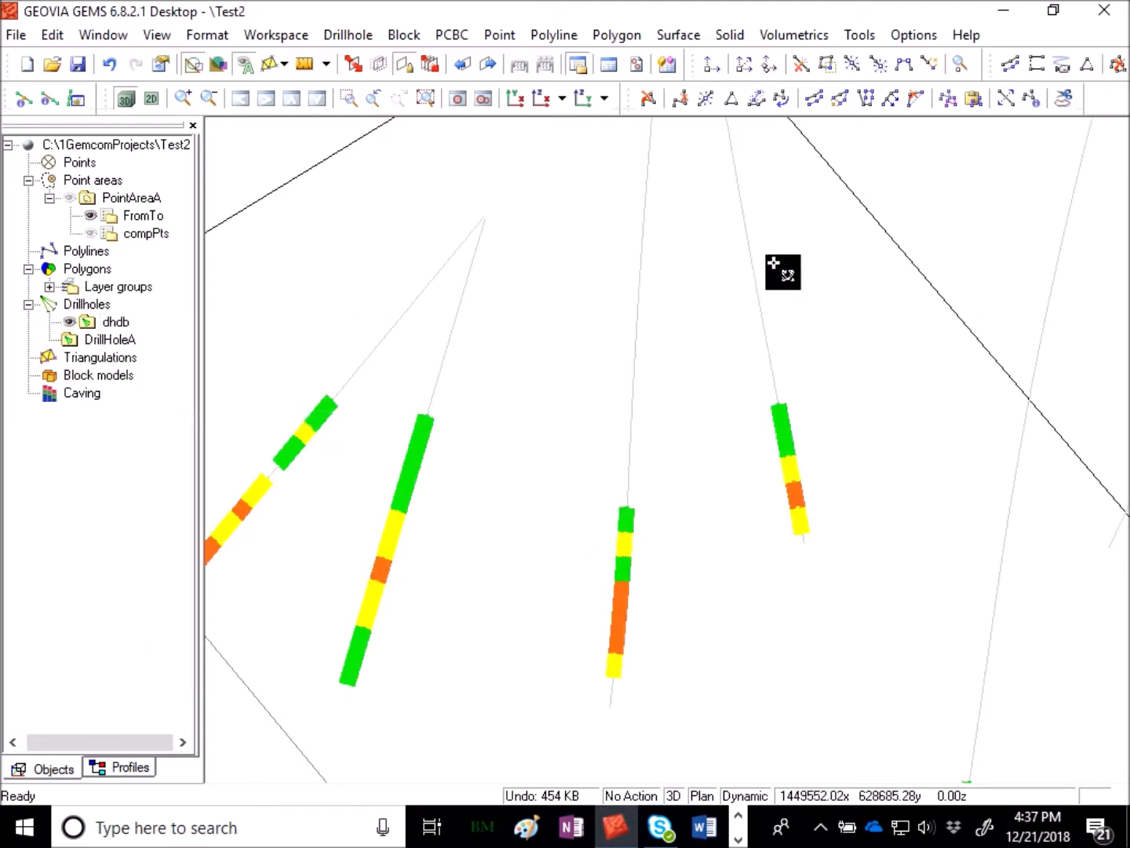
- Start a Feature Line polyline using the Status Lines creation option
scroll(765, 372, down, 5)
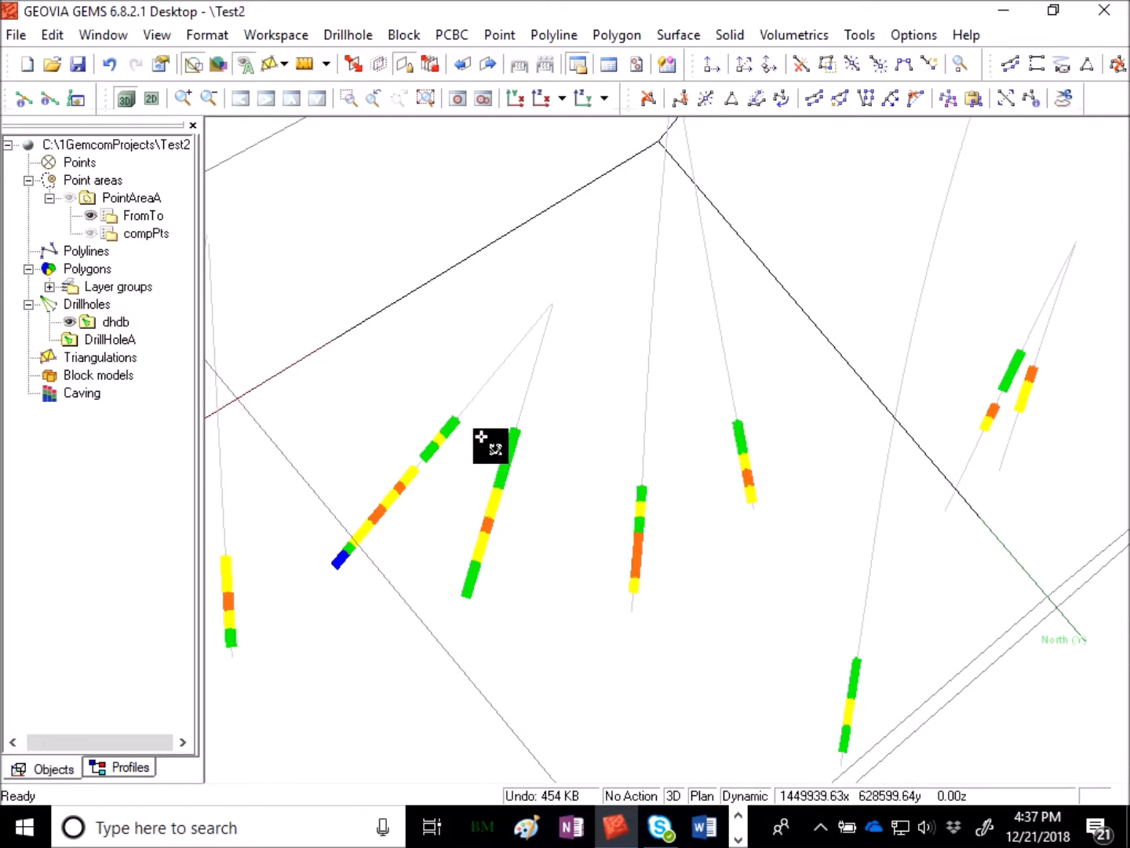
scroll(671, 444, down, 3)
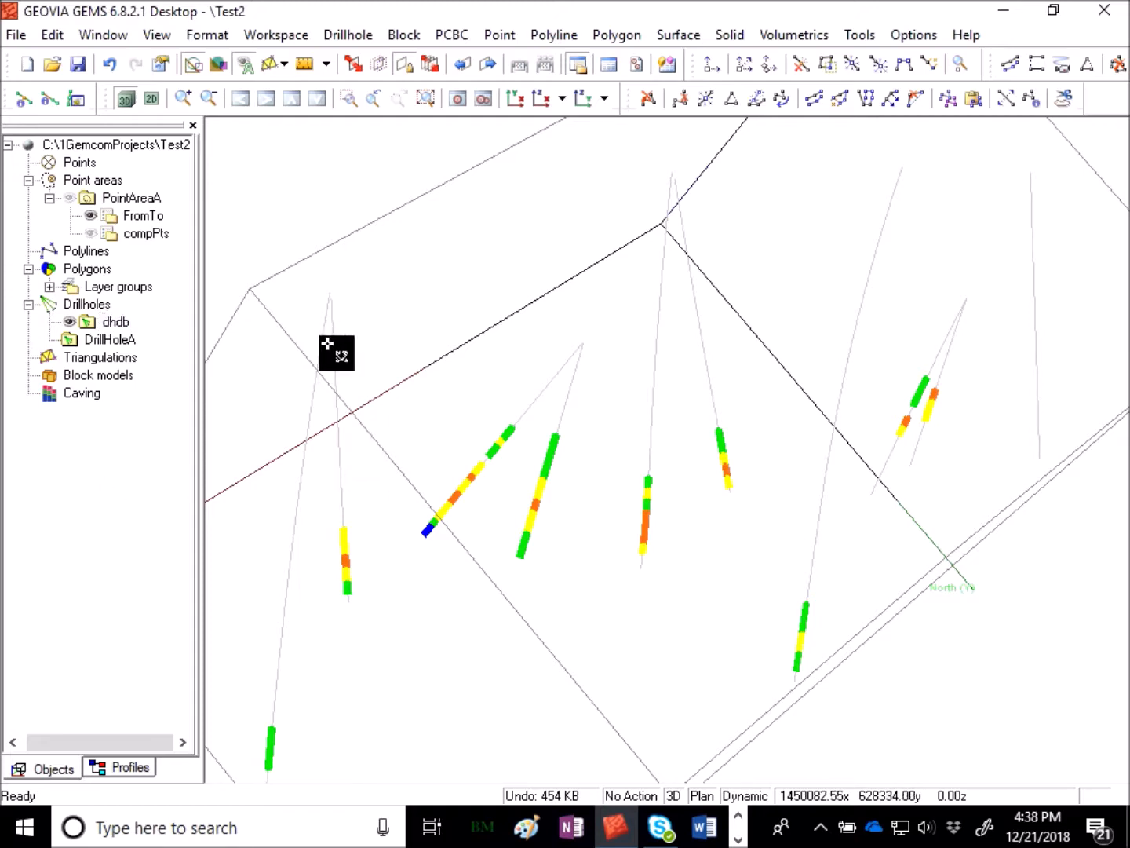
drag(901, 362, 555, 536)
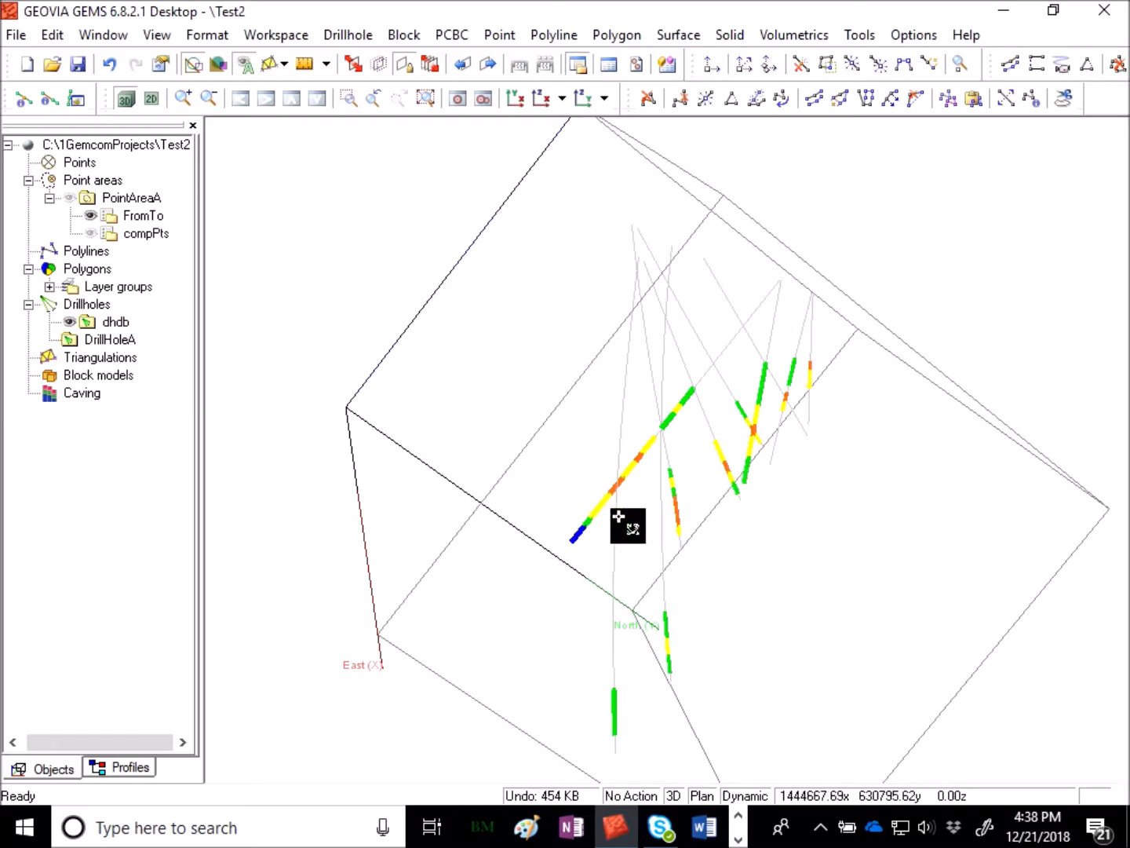
click(576, 36)
mouse_move(589, 88)
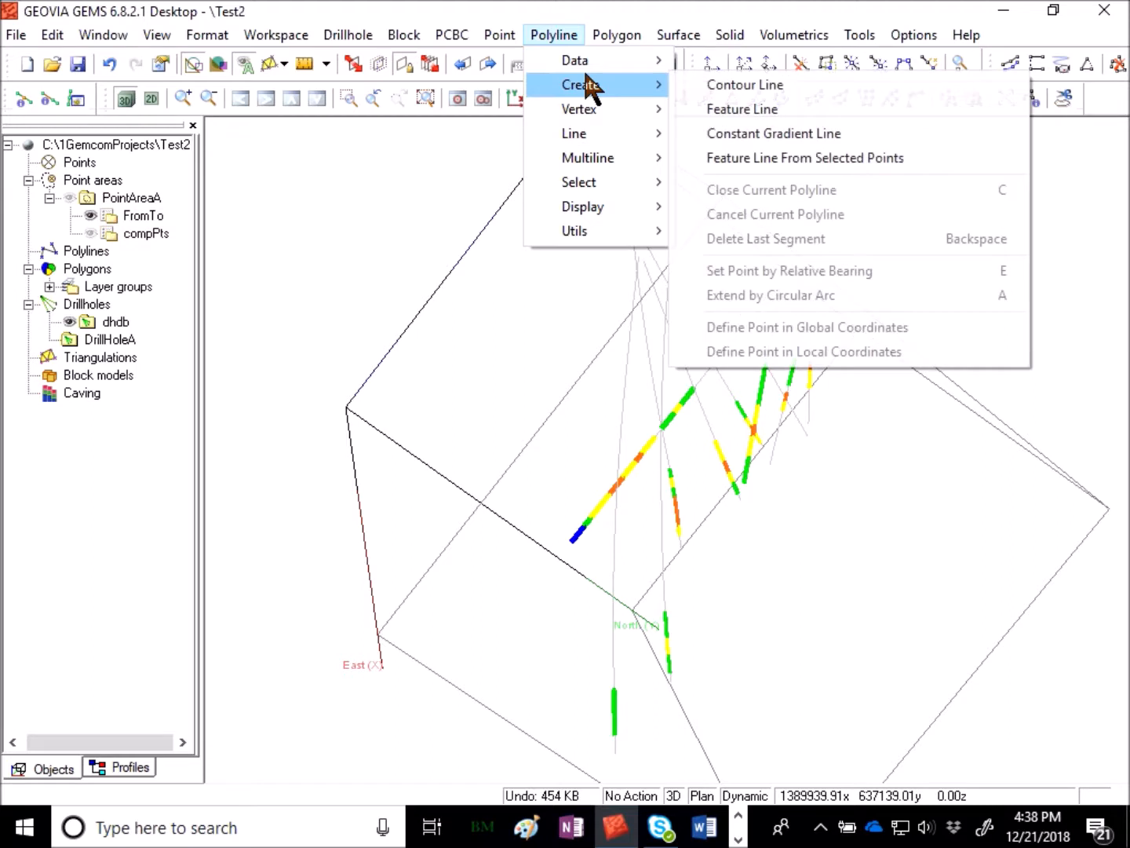
click(774, 108)
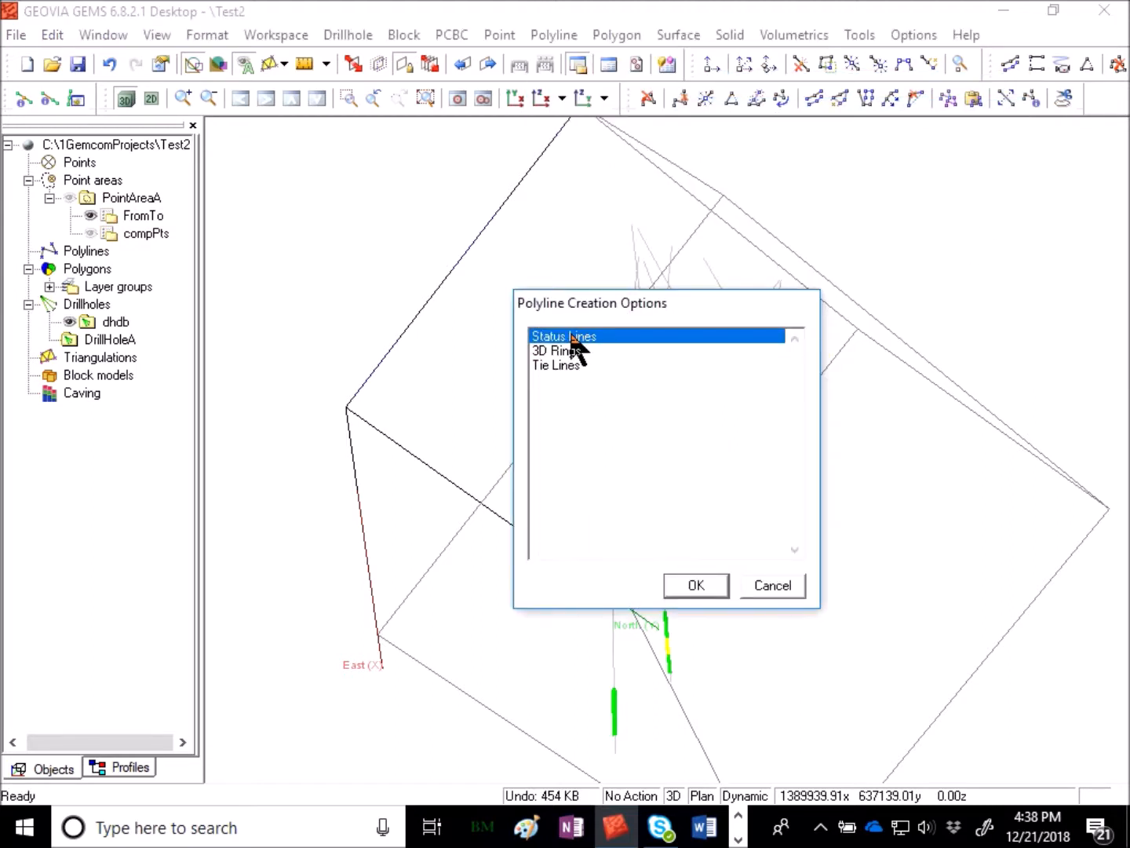
click(724, 586)
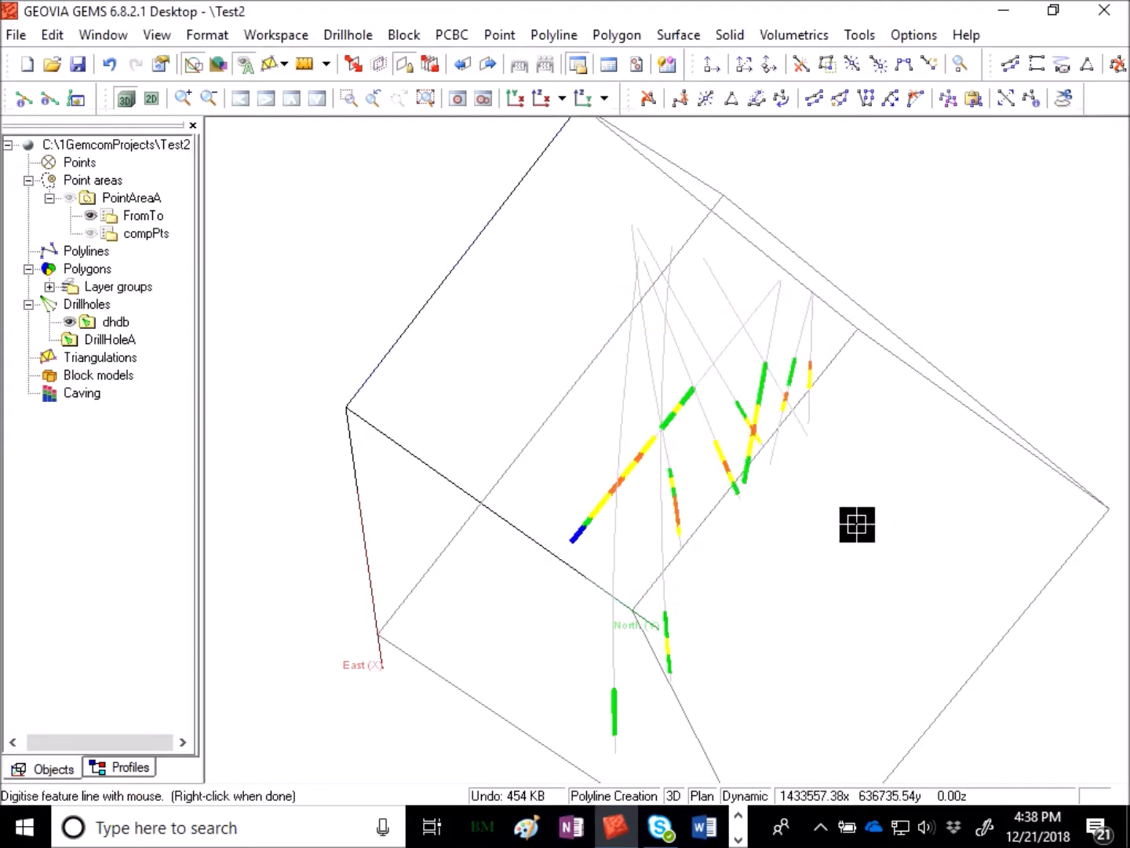
scroll(739, 567, up, 3)
middle_drag(777, 572, 589, 585)
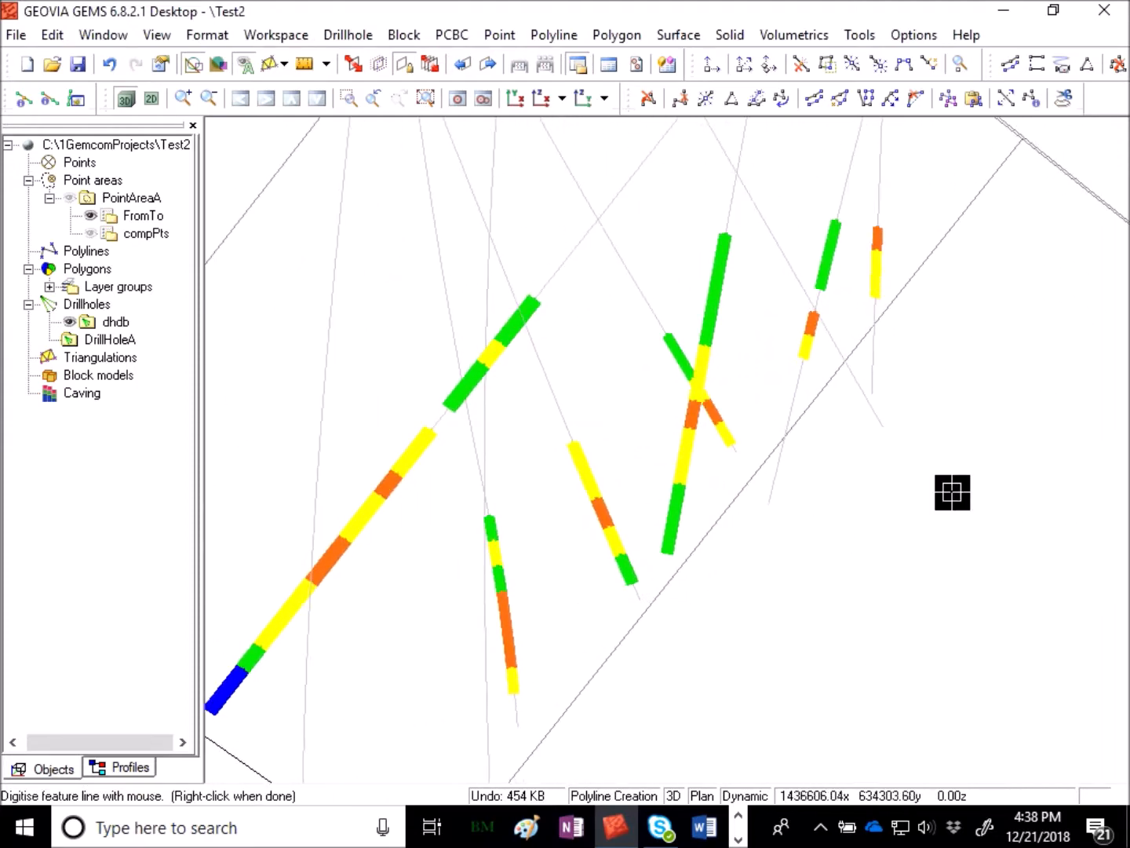
- Digitise a six-vertex feature line connecting the drillhole grade intervals and finish it
click(879, 226)
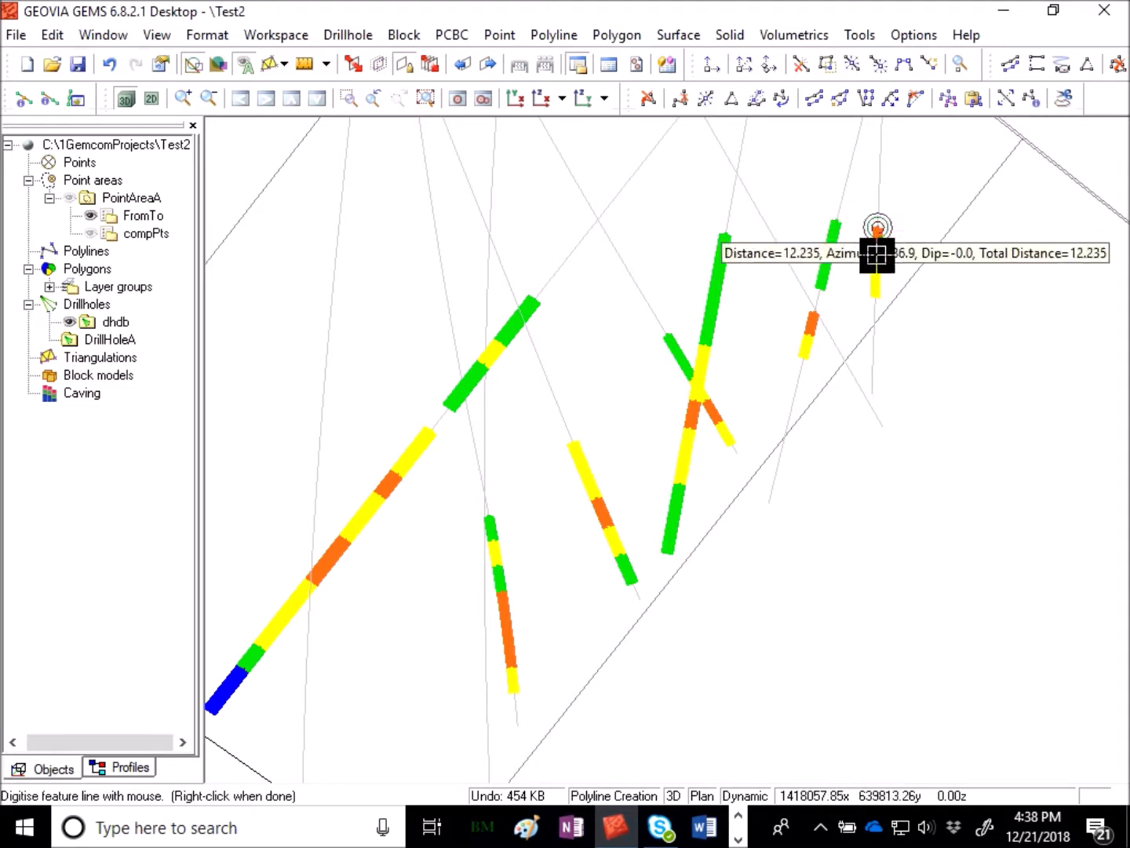
click(817, 314)
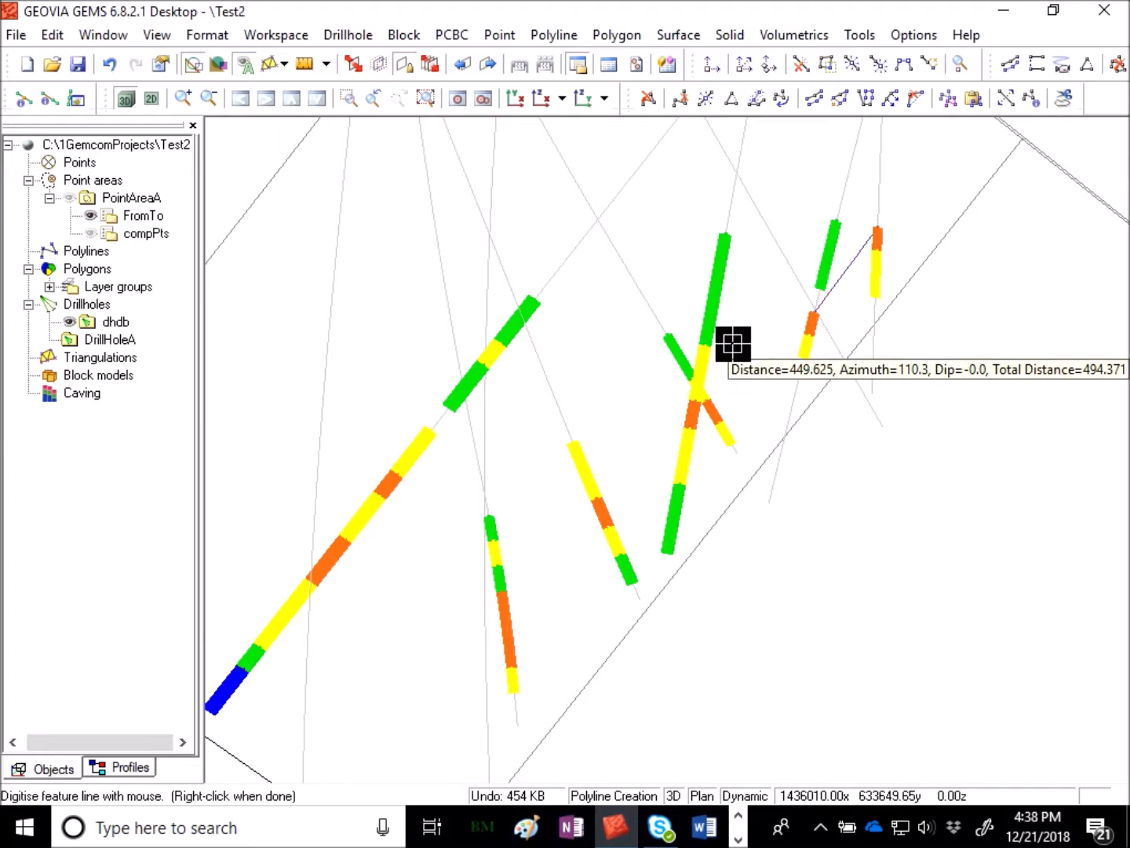
click(705, 344)
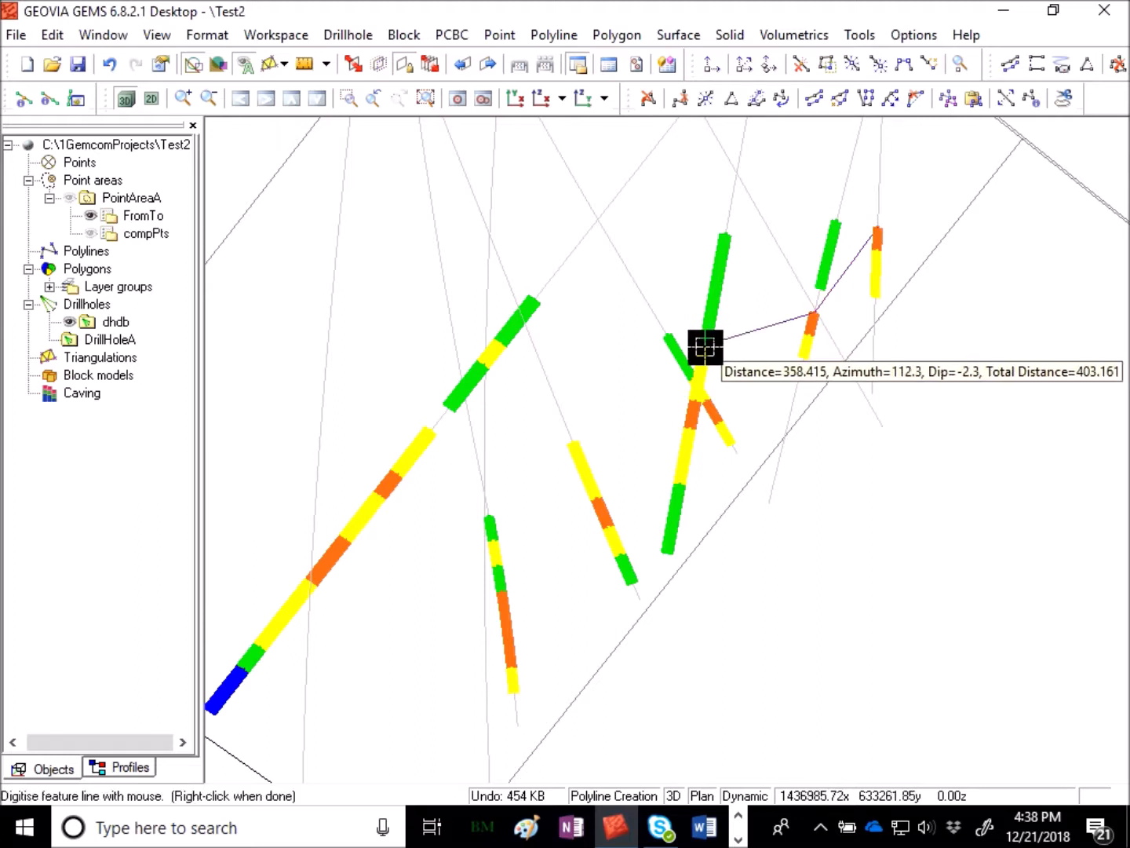
click(574, 444)
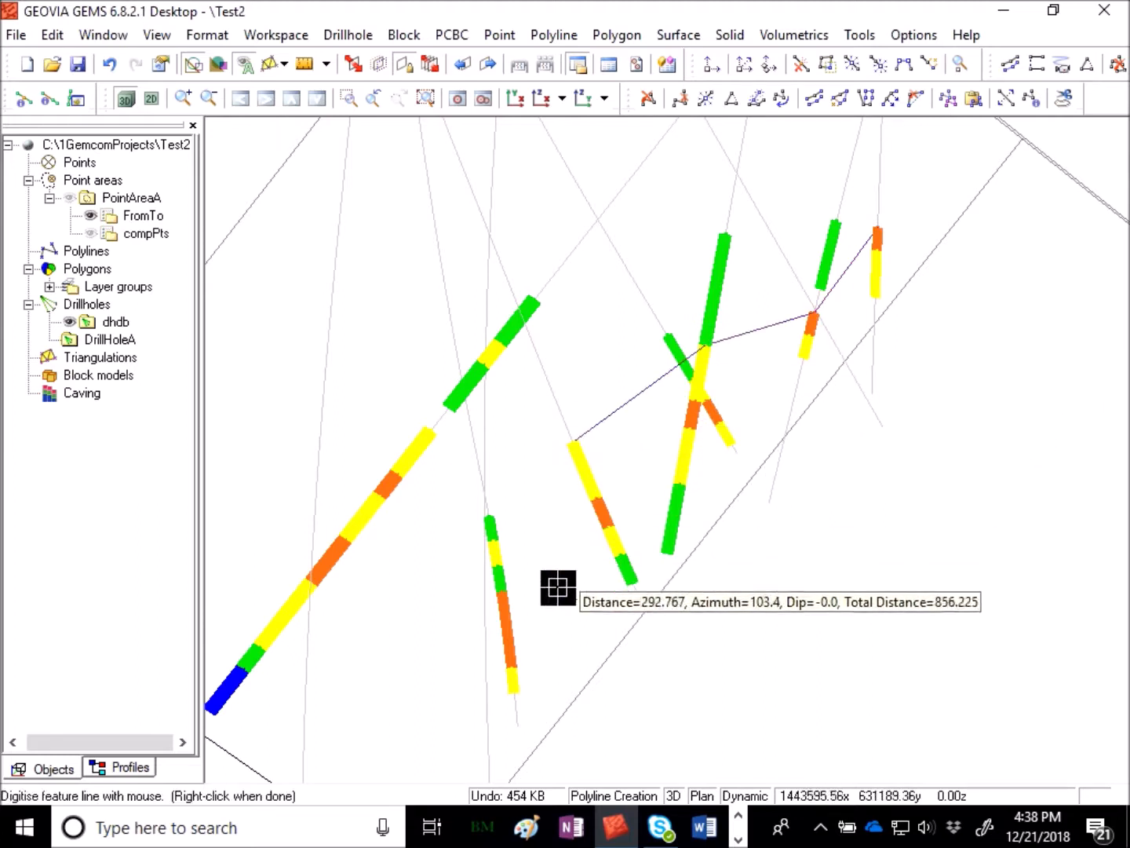
click(493, 539)
click(433, 431)
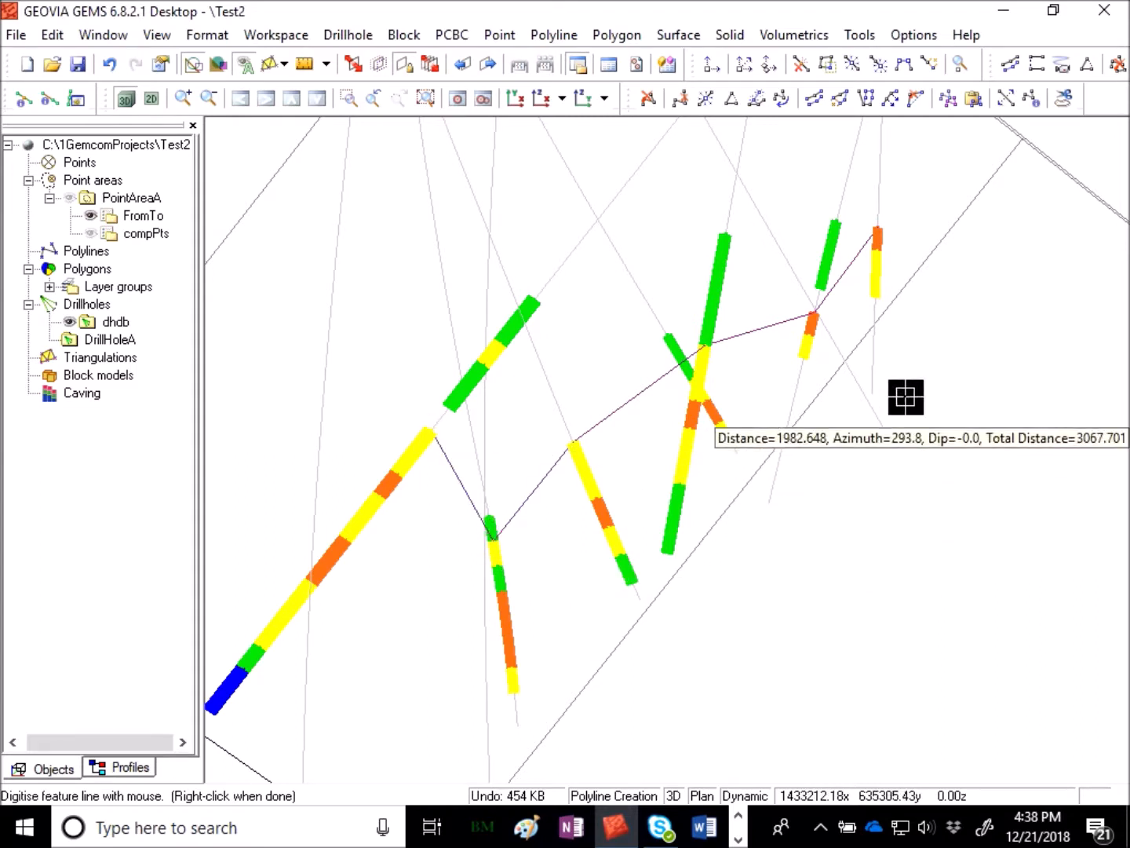
middle_drag(928, 472, 713, 562)
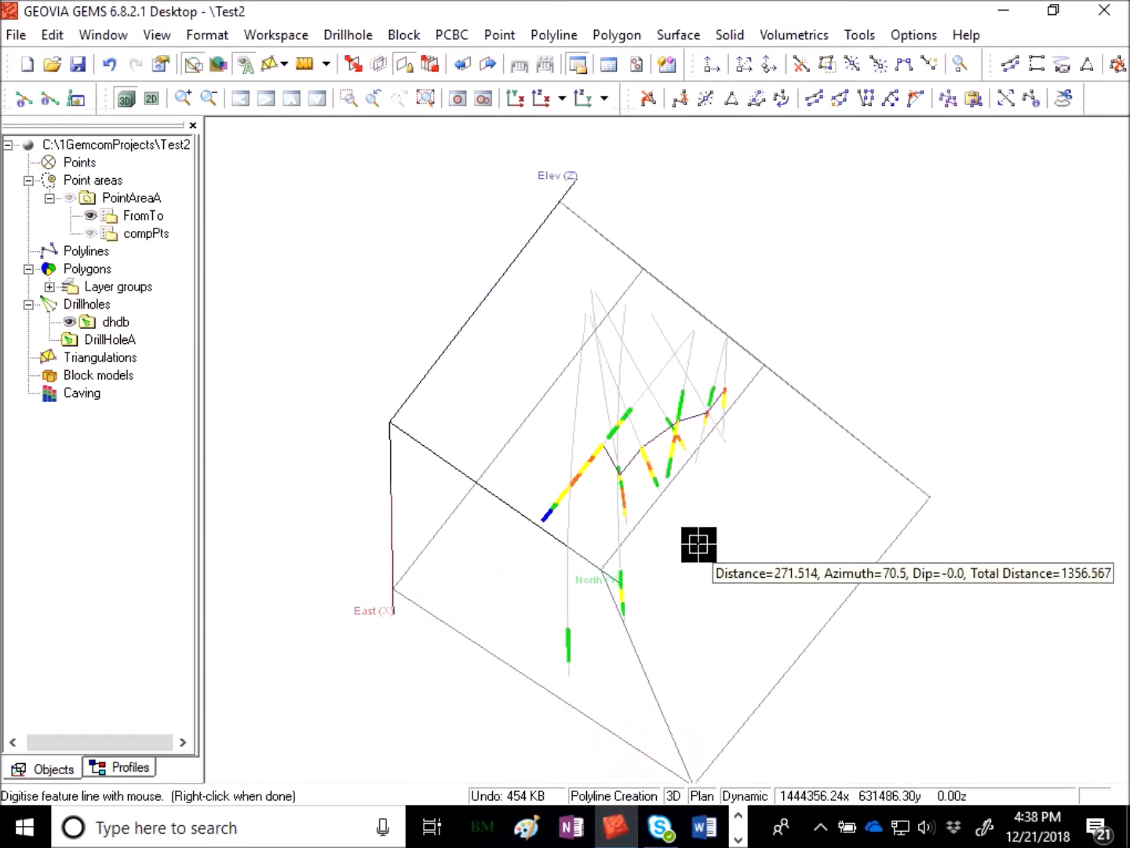
right_click(813, 420)
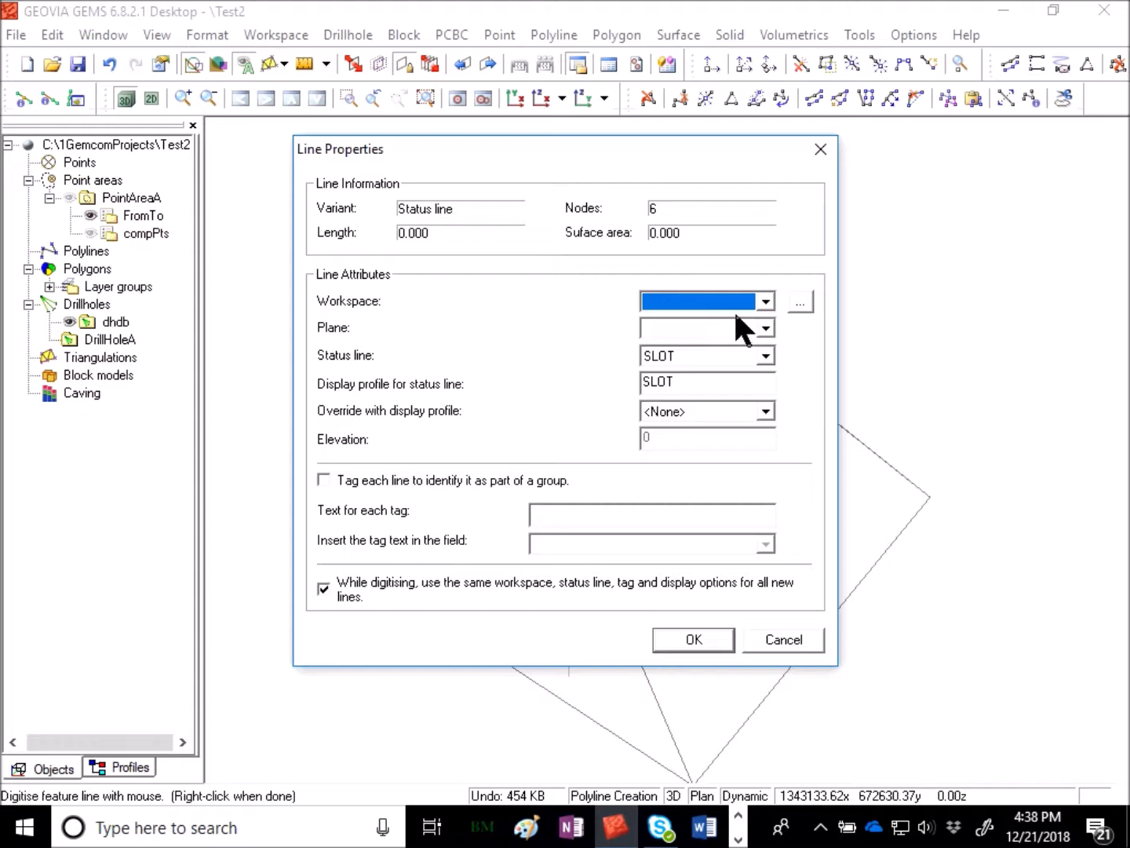
- Assign the new line to the MiscLines workspace with status line SLOT and confirm
click(800, 302)
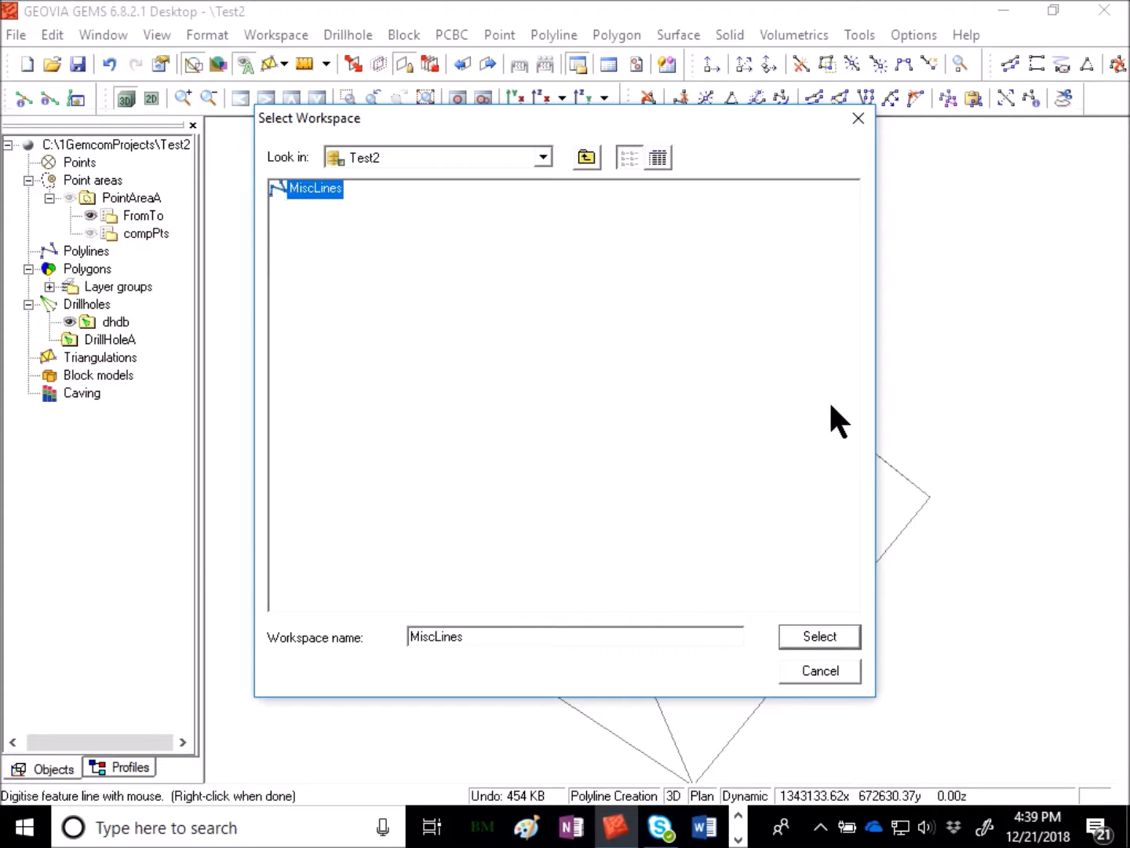
click(827, 640)
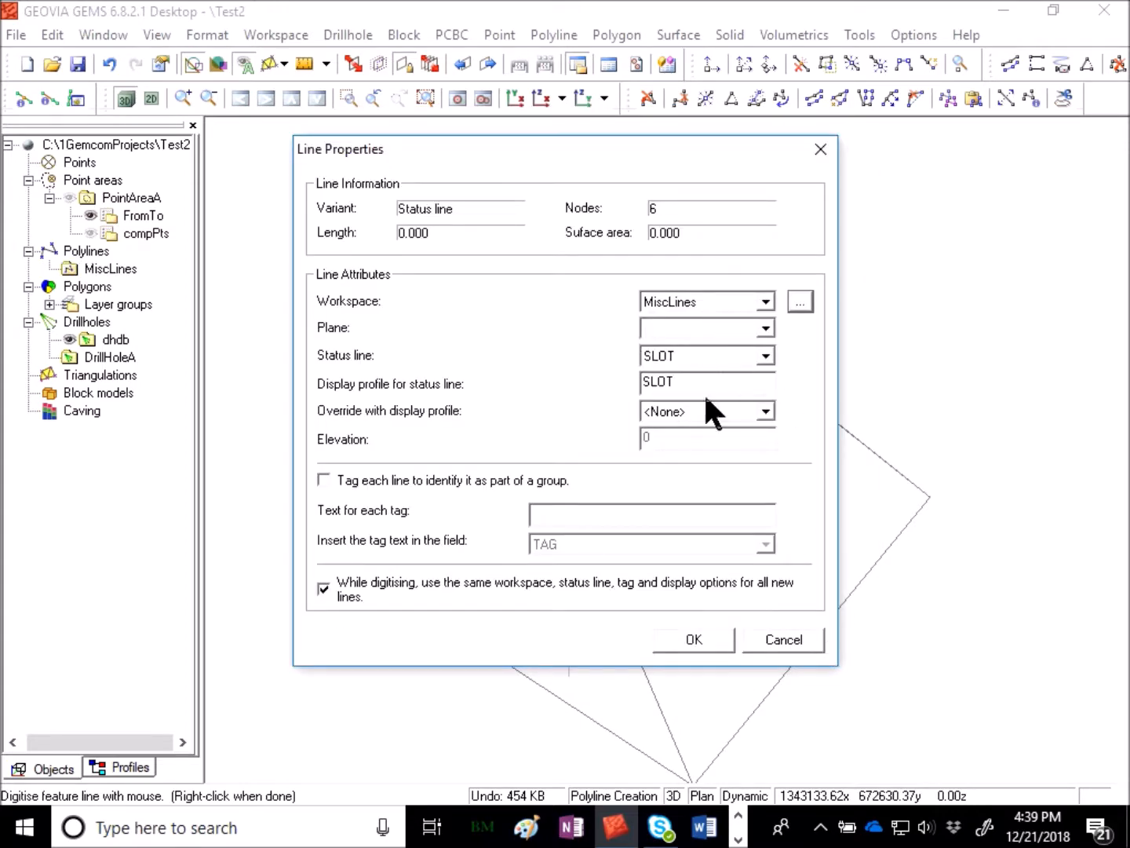
click(695, 640)
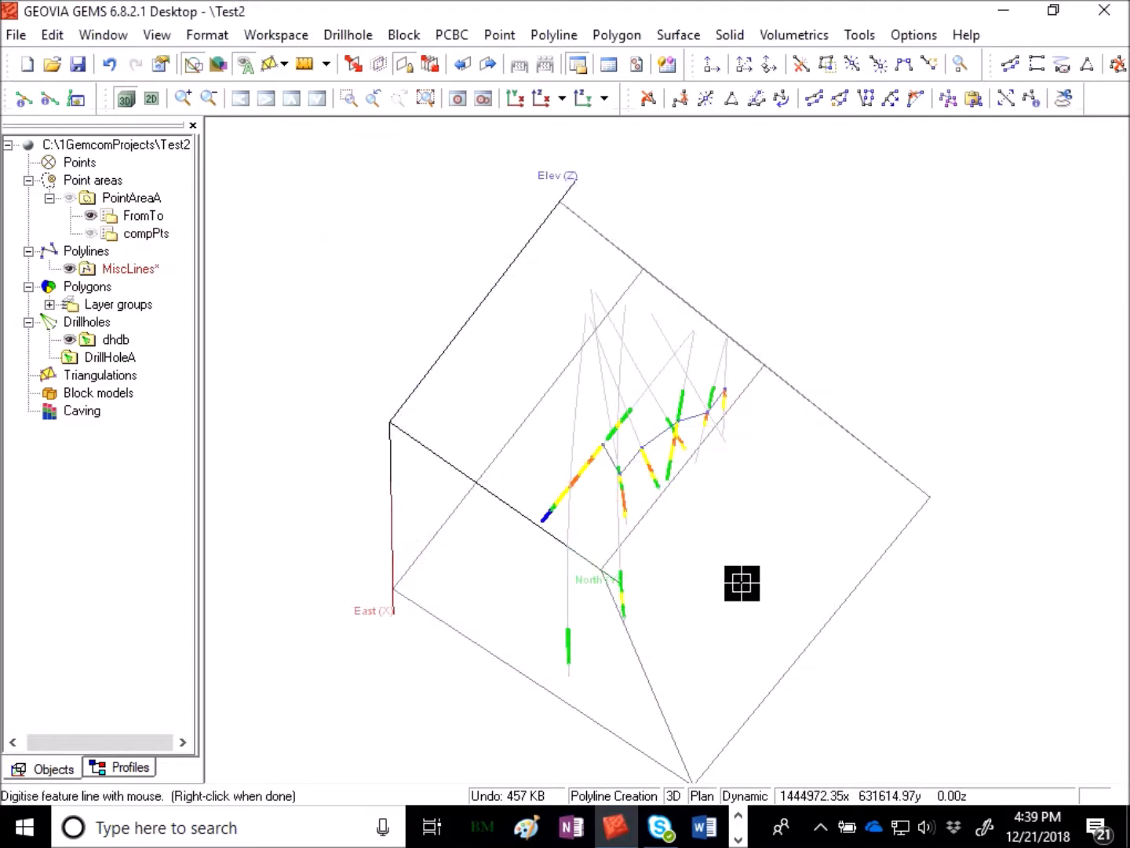
- End the polyline command and orbit the view to examine the new line among the drillholes
right_click(797, 414)
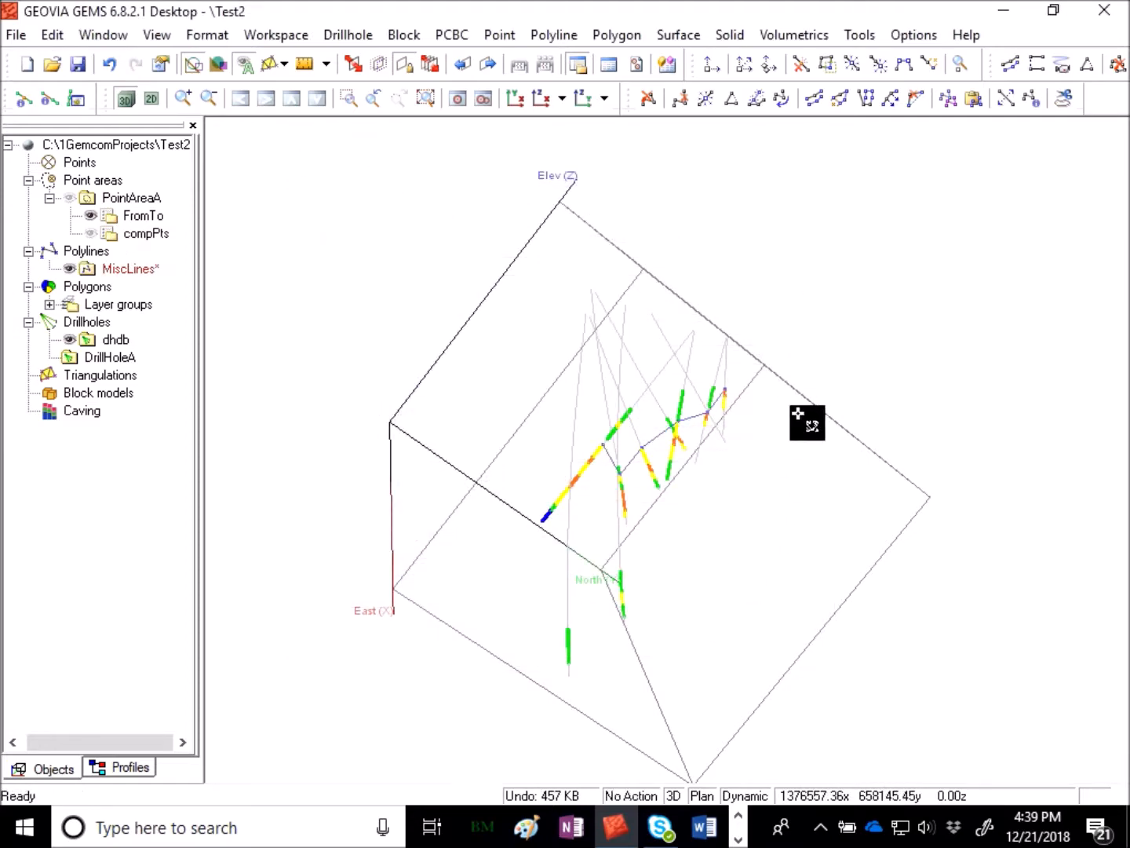
drag(836, 333, 684, 539)
right_drag(685, 575, 1049, 178)
drag(796, 310, 866, 349)
middle_drag(785, 493, 601, 131)
right_drag(820, 275, 653, 471)
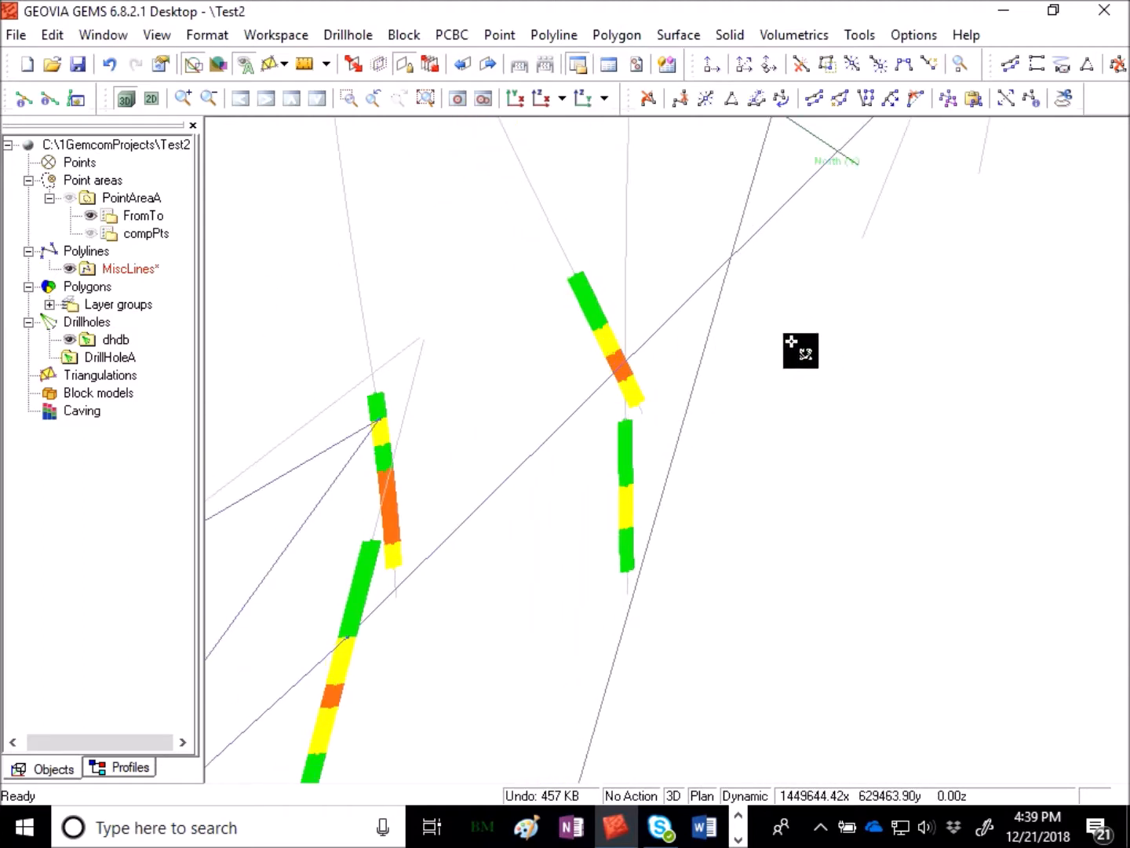
click(852, 63)
click(588, 394)
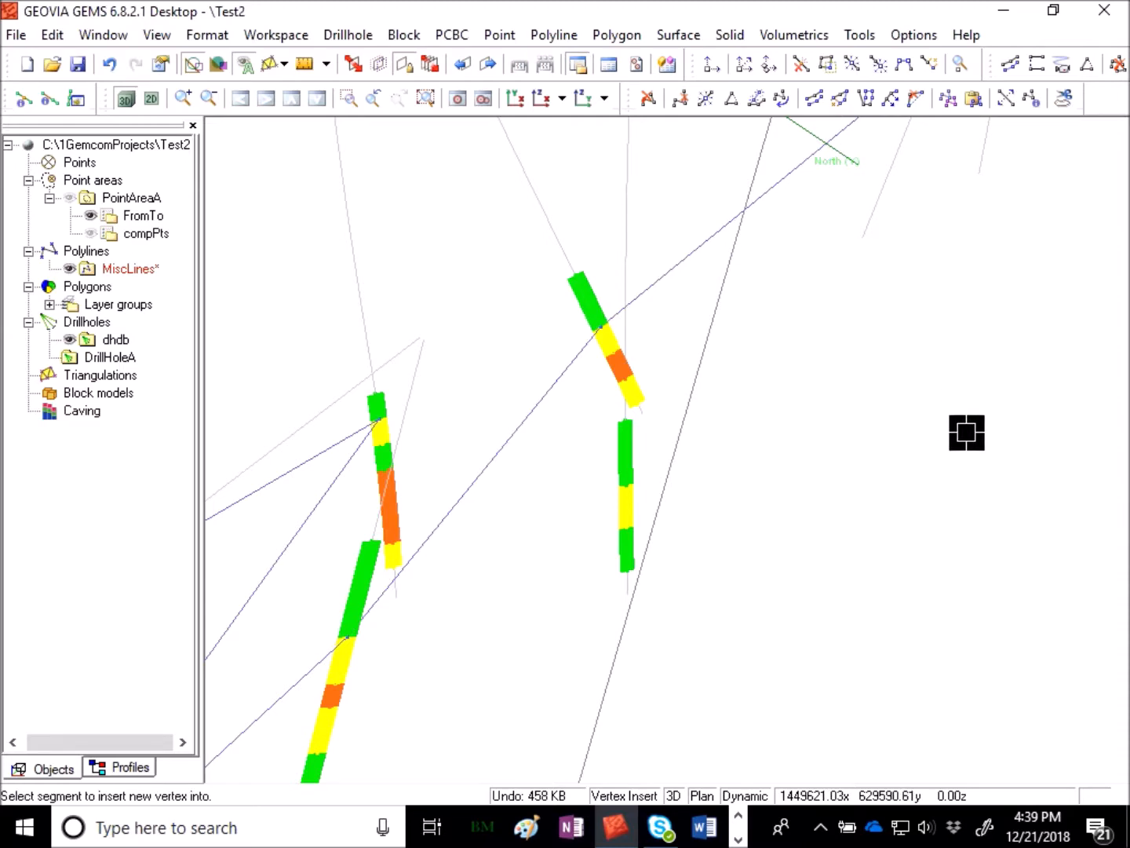
scroll(871, 478, down, 6)
key(Escape)
drag(618, 664, 701, 537)
- Save the MiscLines polyline workspace
click(116, 339)
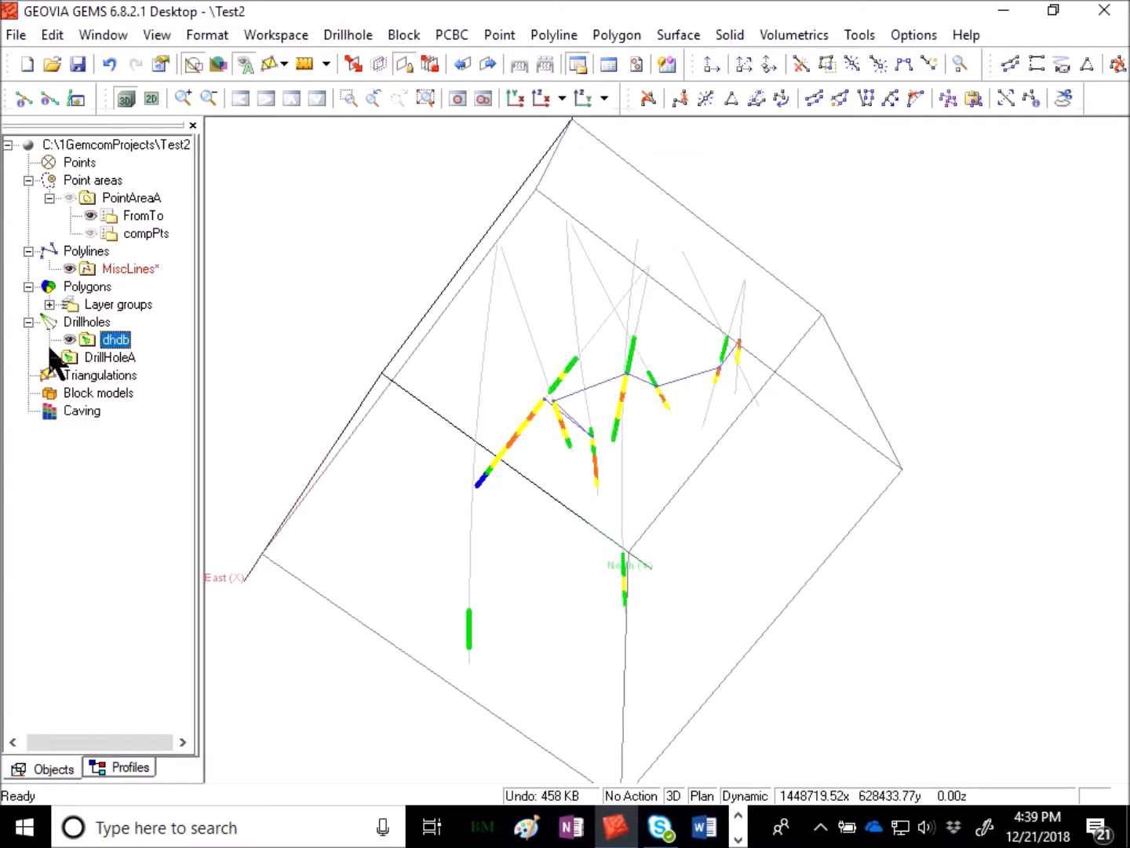
right_click(124, 269)
right_click(103, 270)
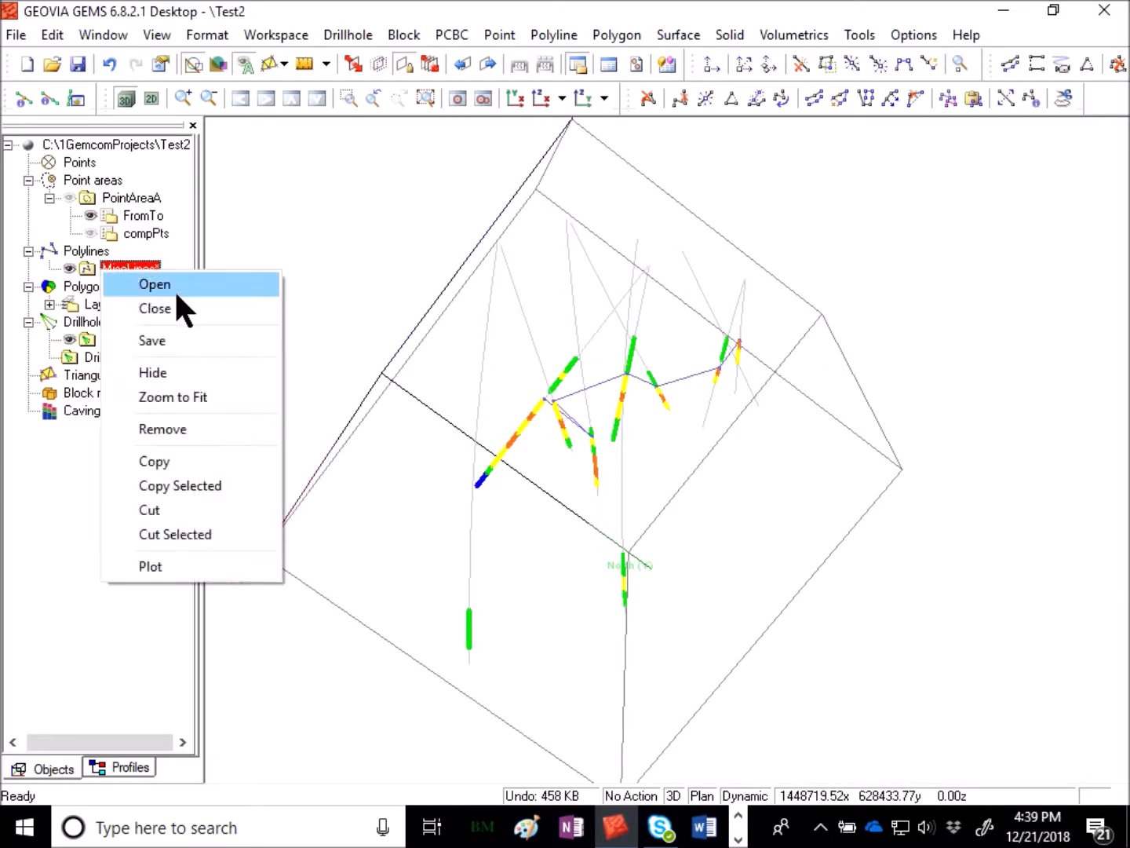
click(179, 342)
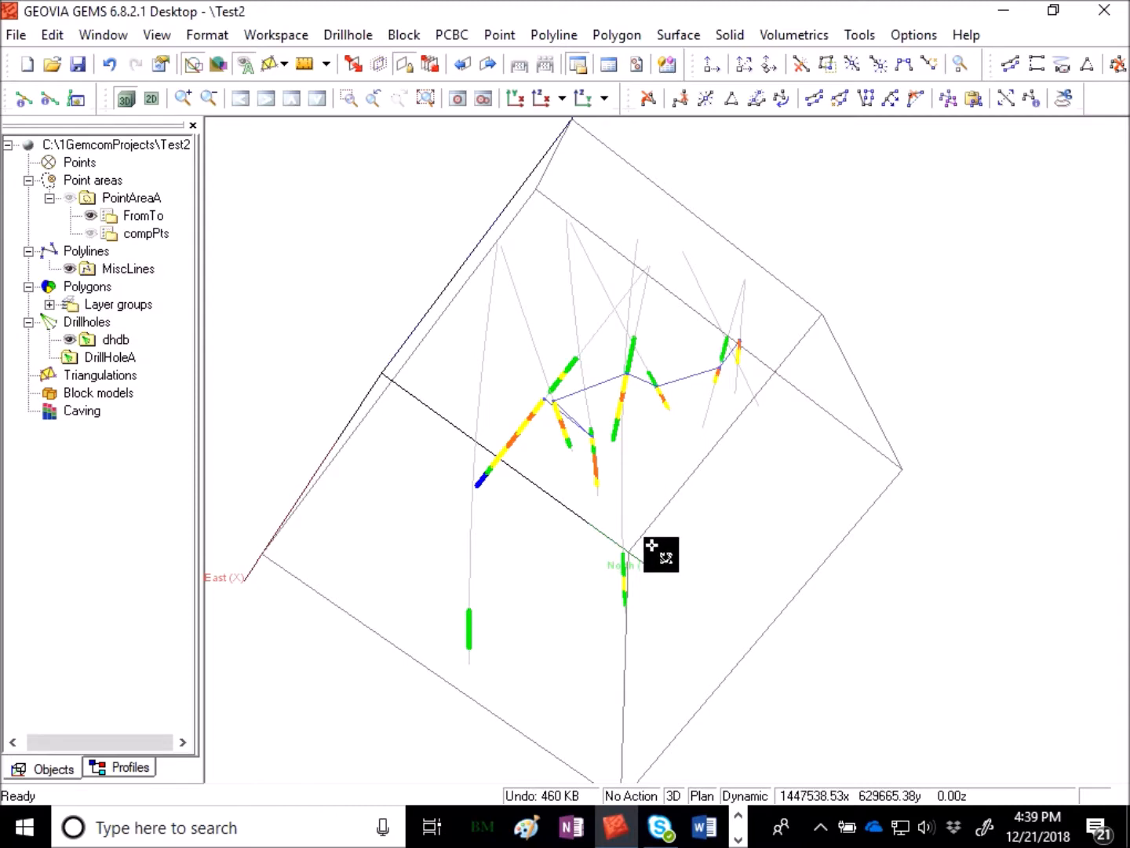
- Digitise a second seven-vertex feature line along the lower drillhole intervals and finish it
scroll(891, 483, up, 3)
scroll(769, 471, down, 1)
scroll(879, 544, up, 2)
scroll(879, 544, down, 3)
middle_drag(700, 580, 707, 271)
right_click(705, 270)
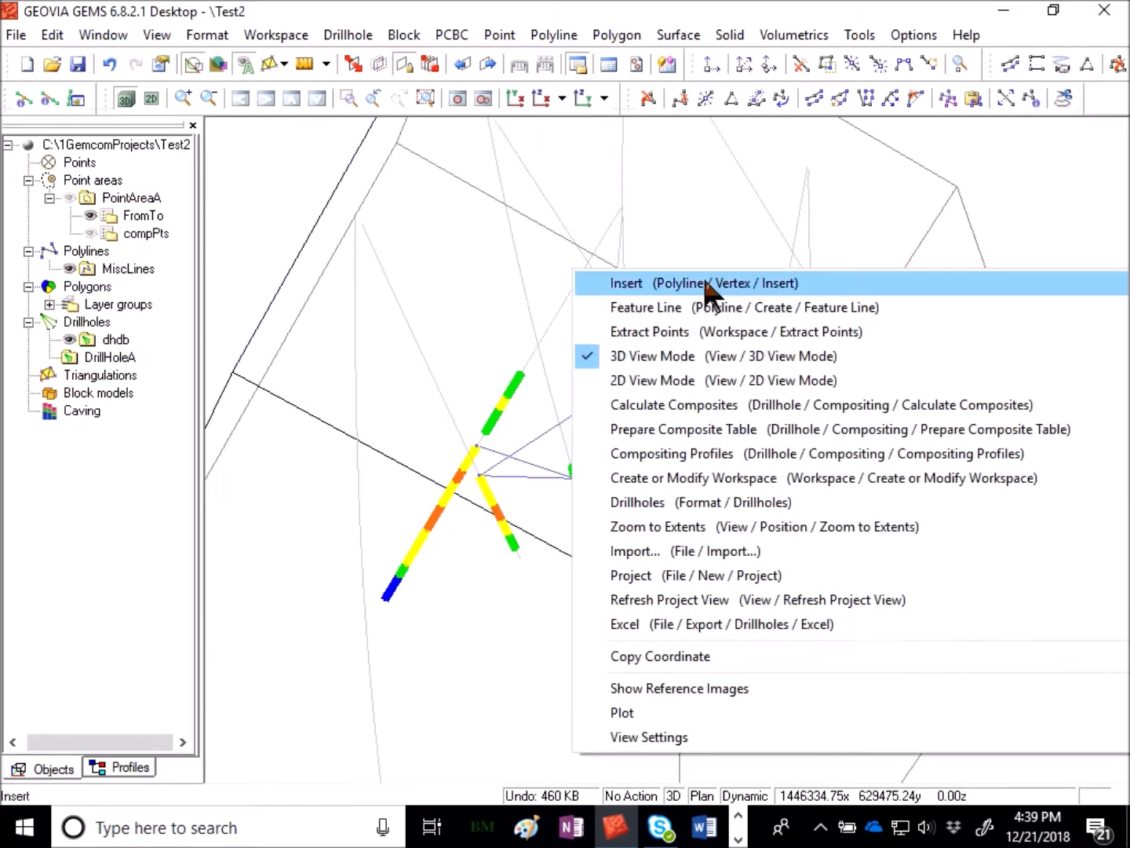
click(465, 157)
click(552, 35)
mouse_move(581, 86)
click(764, 110)
click(748, 405)
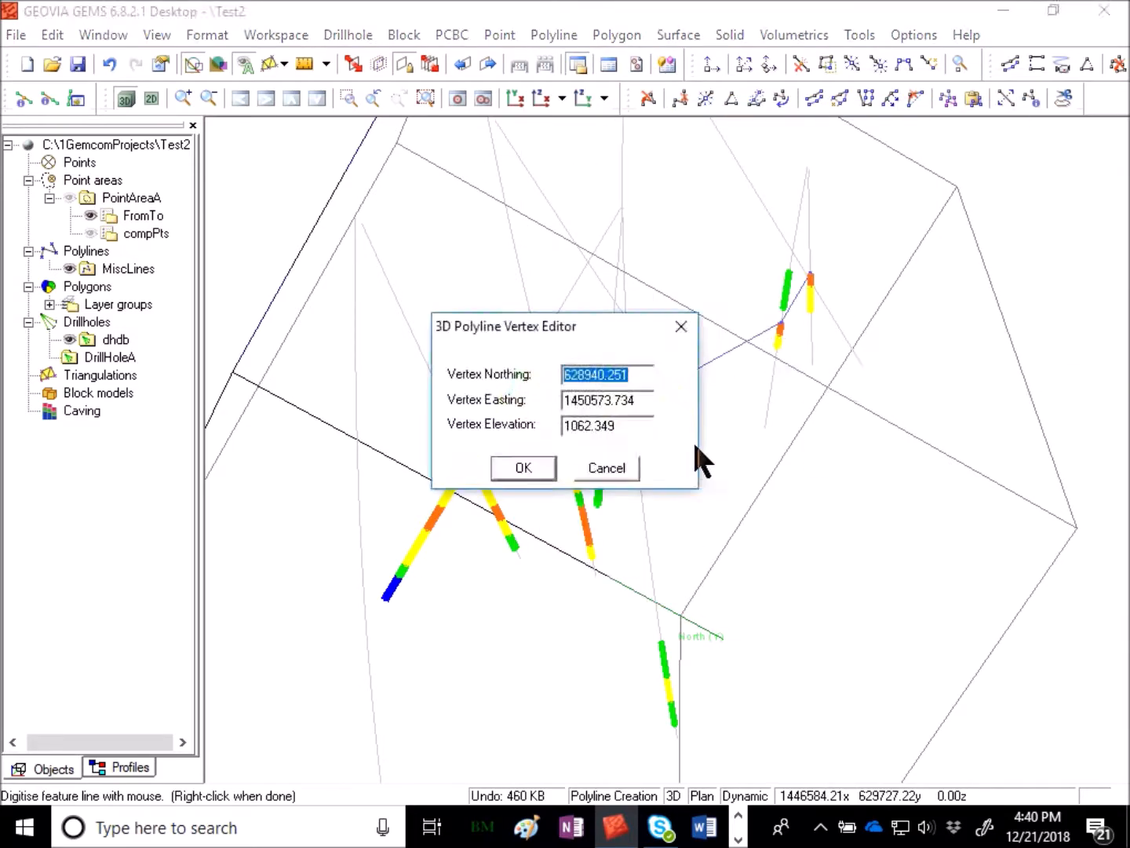
key(Return)
scroll(807, 315, up, 1)
right_click(789, 505)
- Set the second line's status line to RAMP and confirm the line properties
click(738, 358)
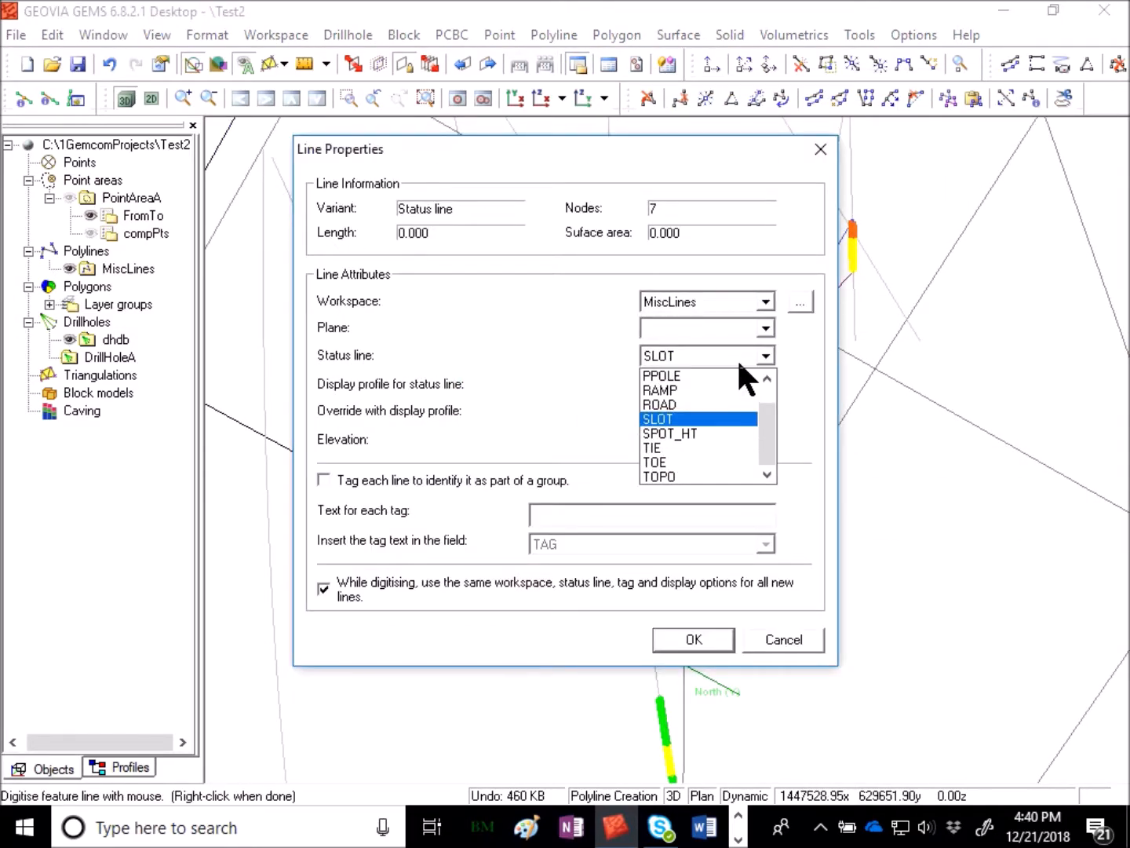
click(684, 391)
click(703, 644)
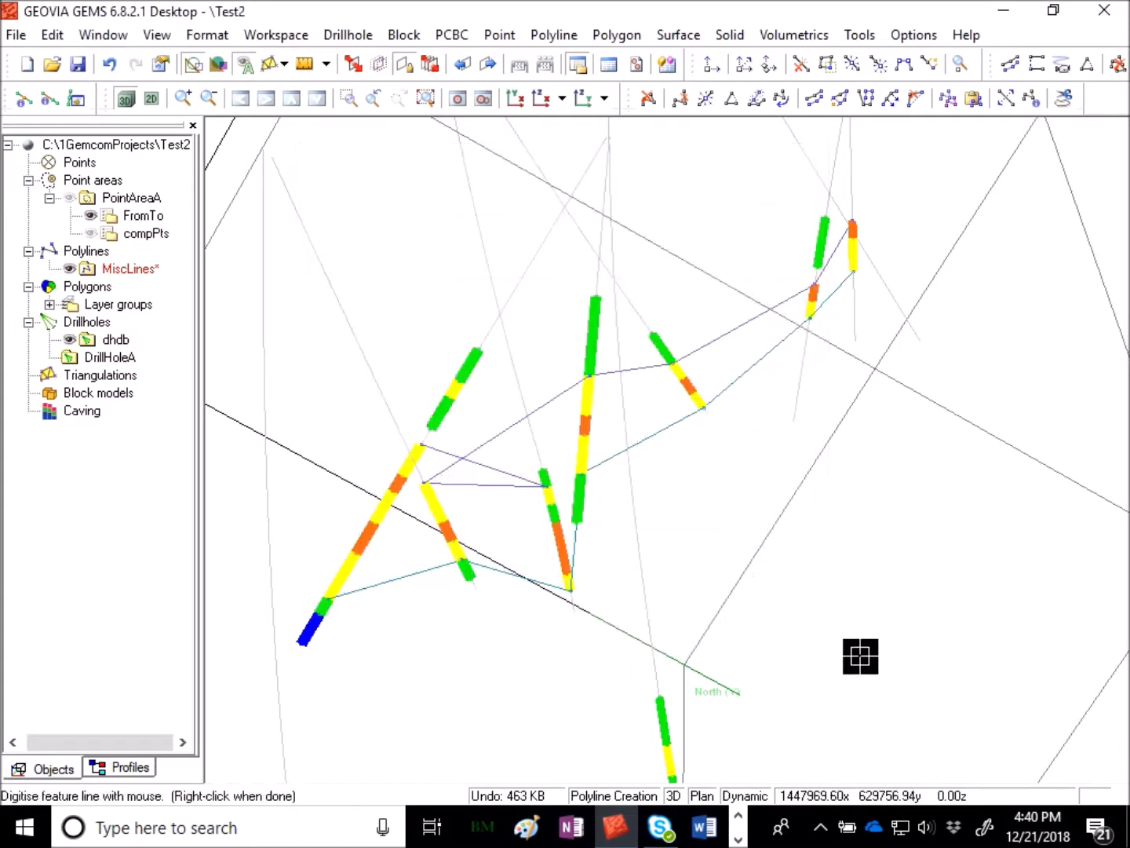
- Save the MiscLines workspace with the second line
click(104, 272)
right_click(119, 269)
click(171, 329)
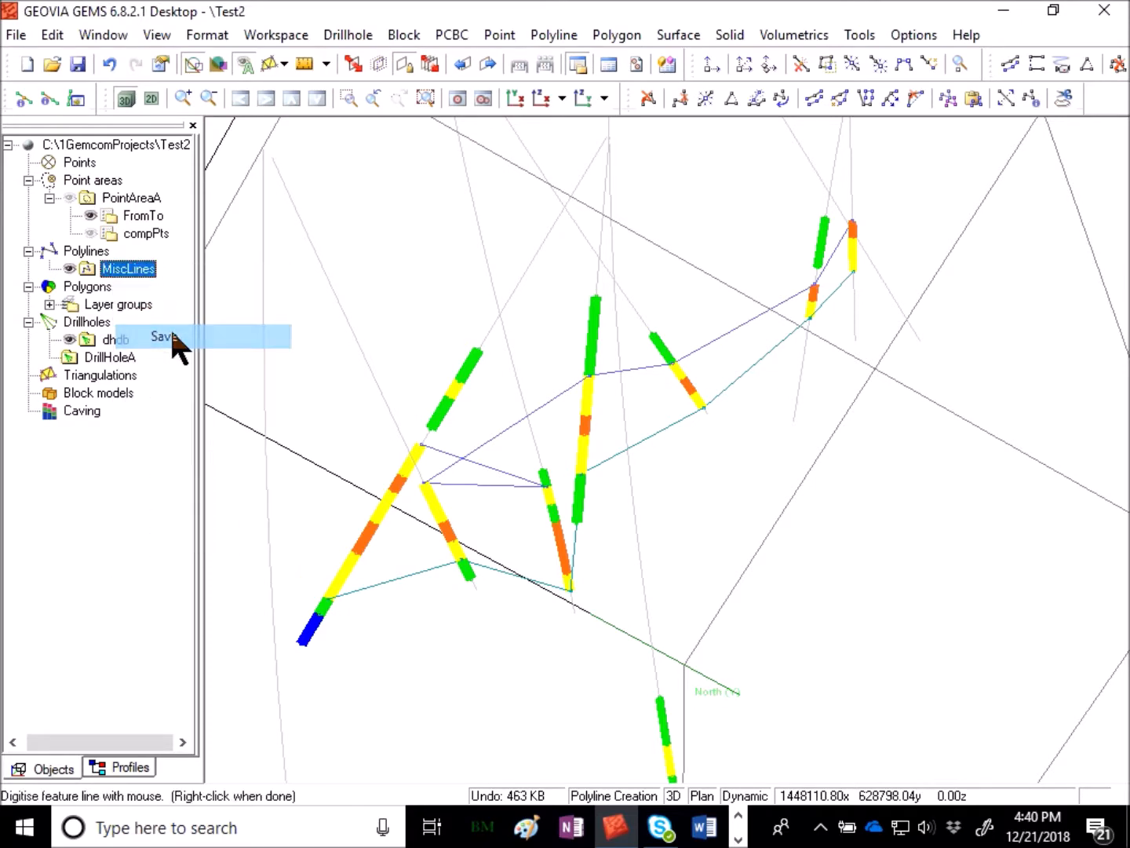
- End the polyline command and orbit the view to review both lines with the drillholes
right_click(587, 442)
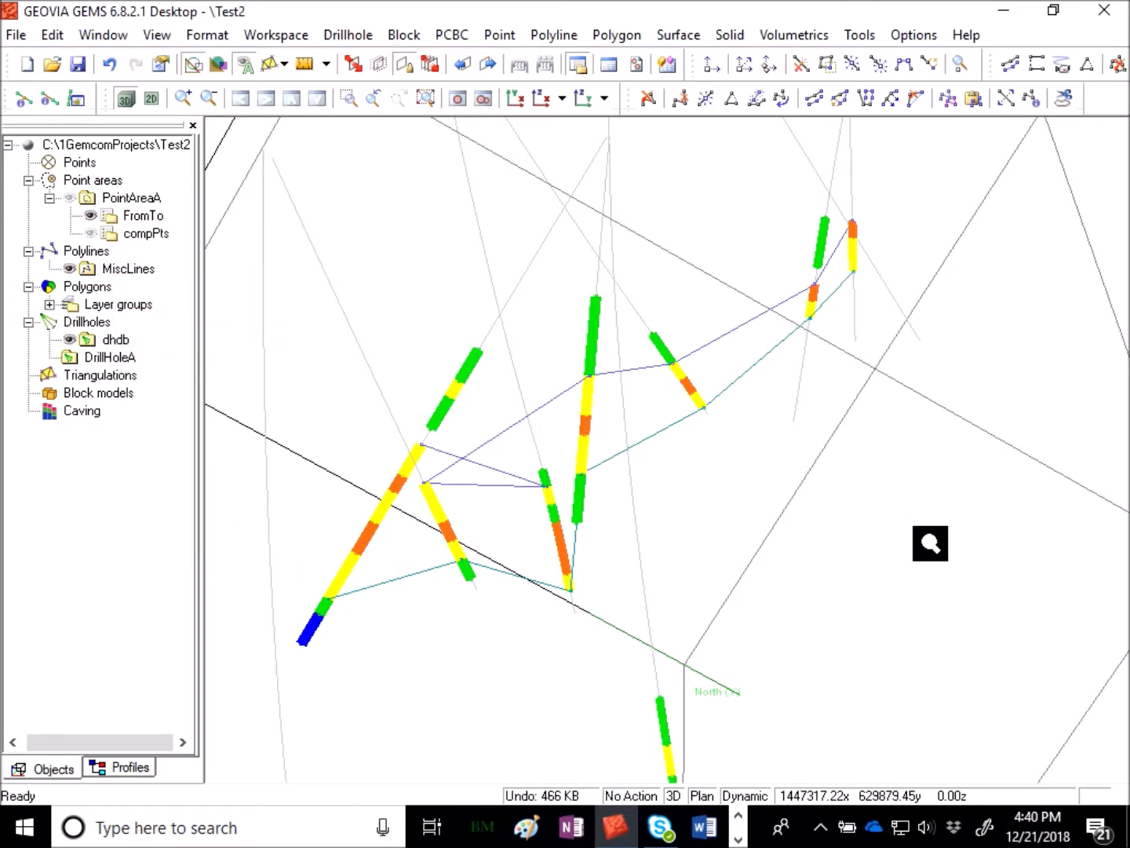
scroll(930, 543, down, 8)
drag(981, 493, 691, 621)
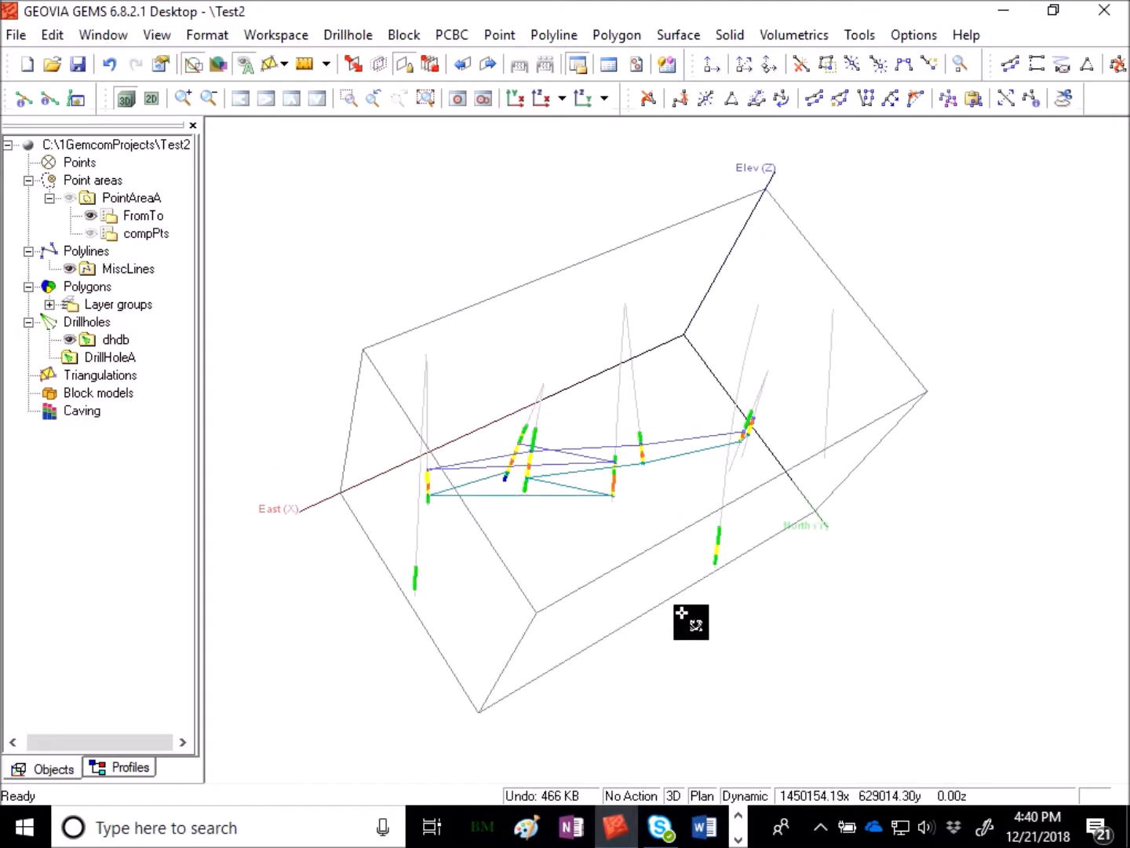
- Set an inclined section view plane through three data points on the feature line vertices at the drillholes
drag(548, 627, 611, 635)
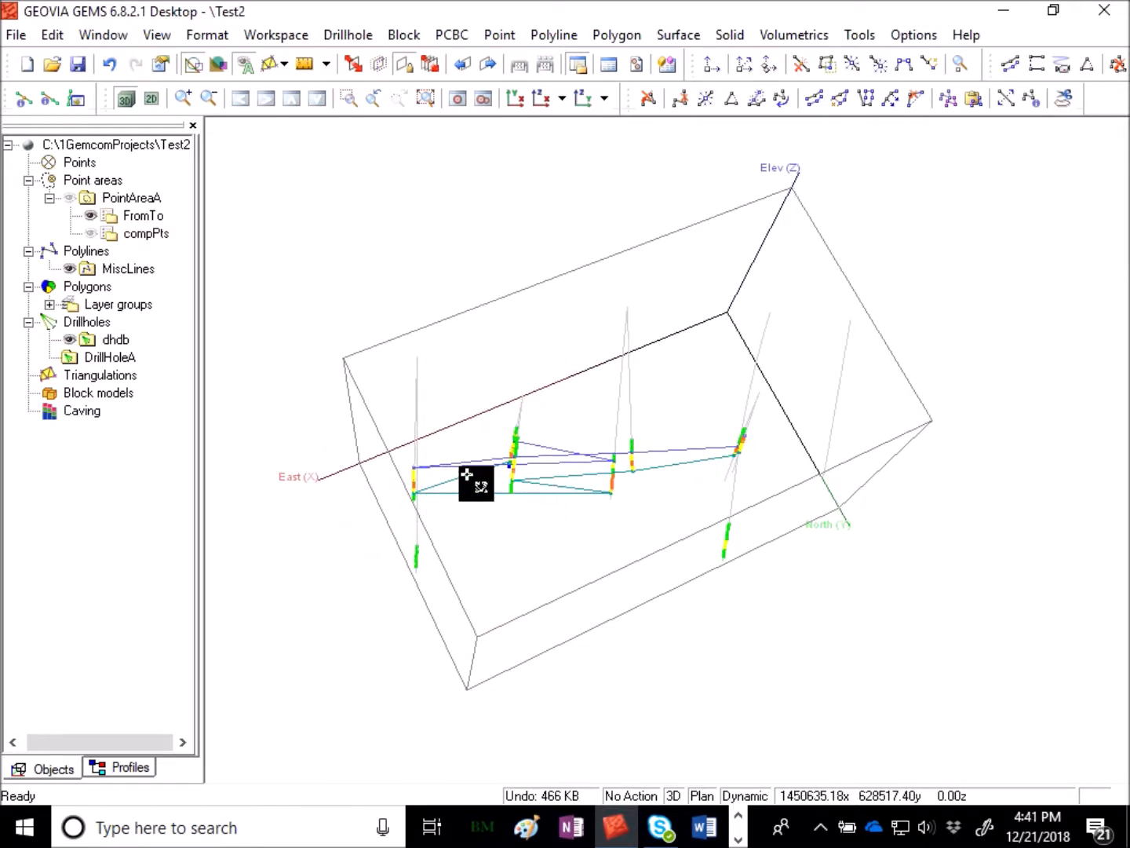
drag(441, 503, 562, 551)
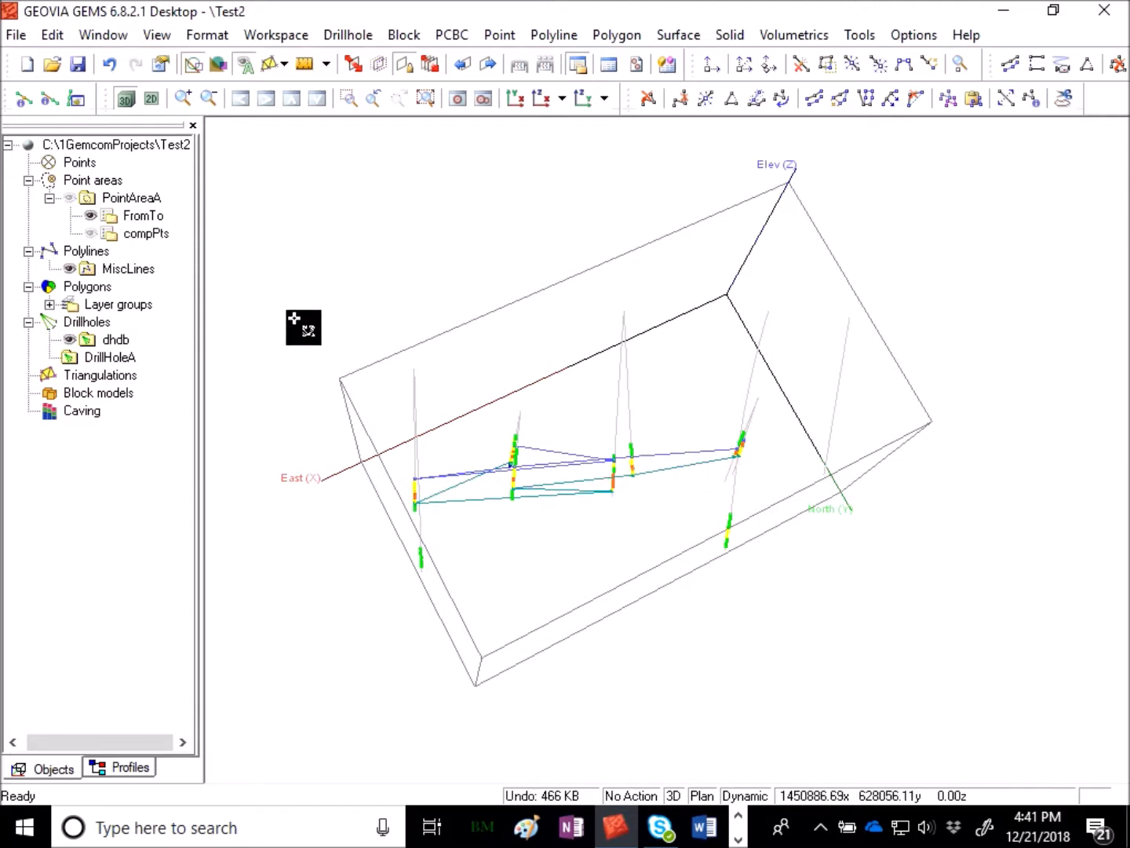
click(158, 35)
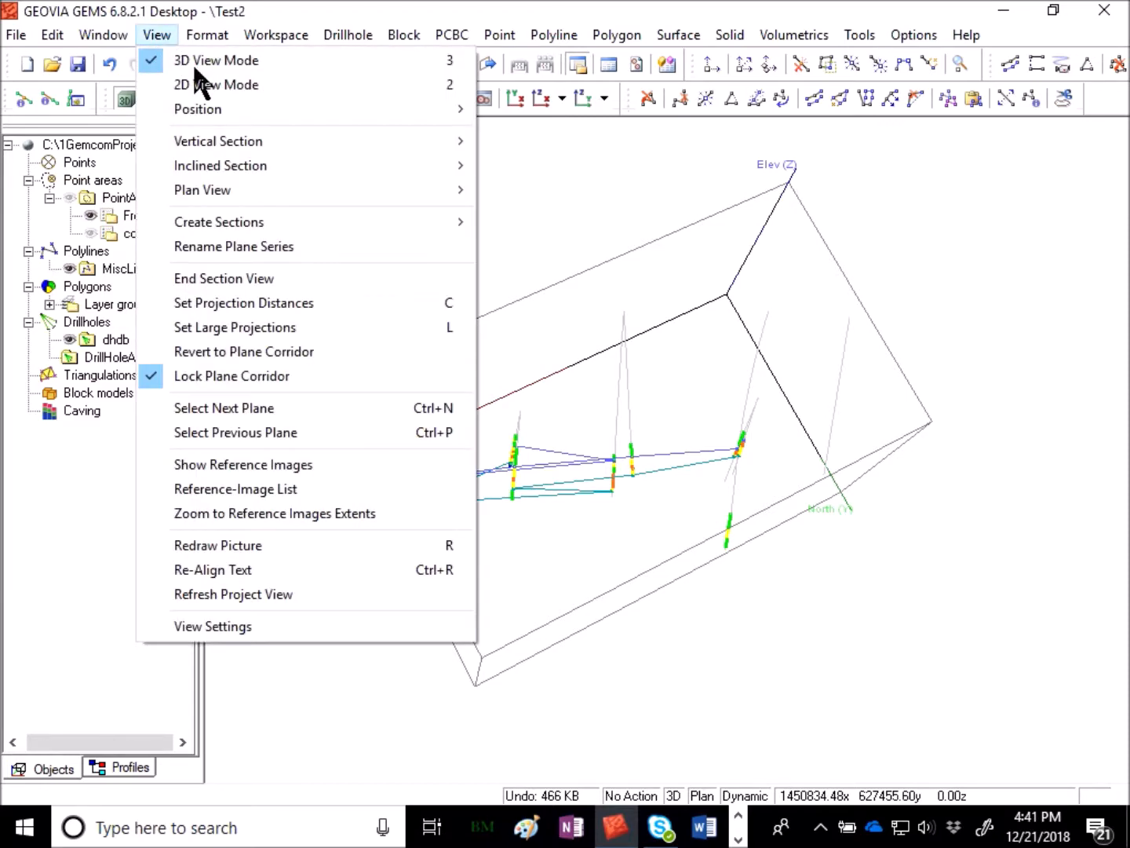
mouse_move(275, 164)
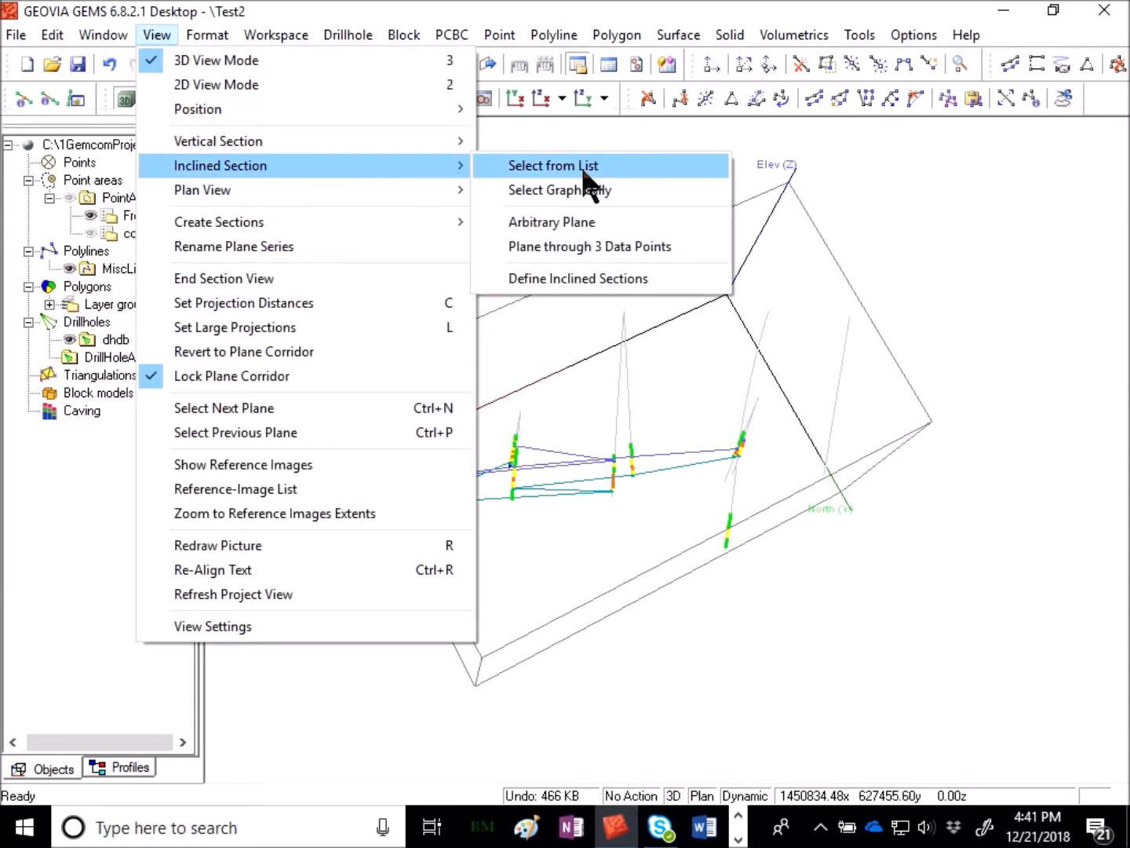
click(672, 246)
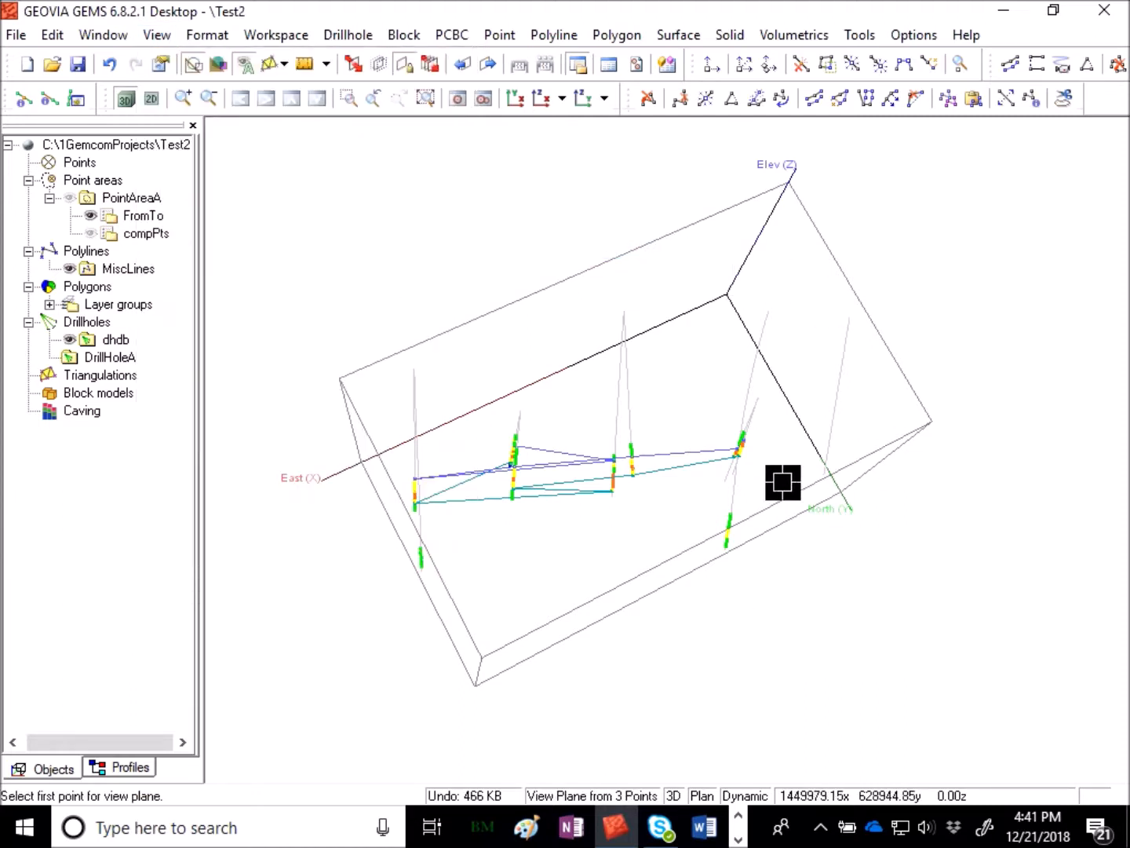
scroll(624, 510, up, 4)
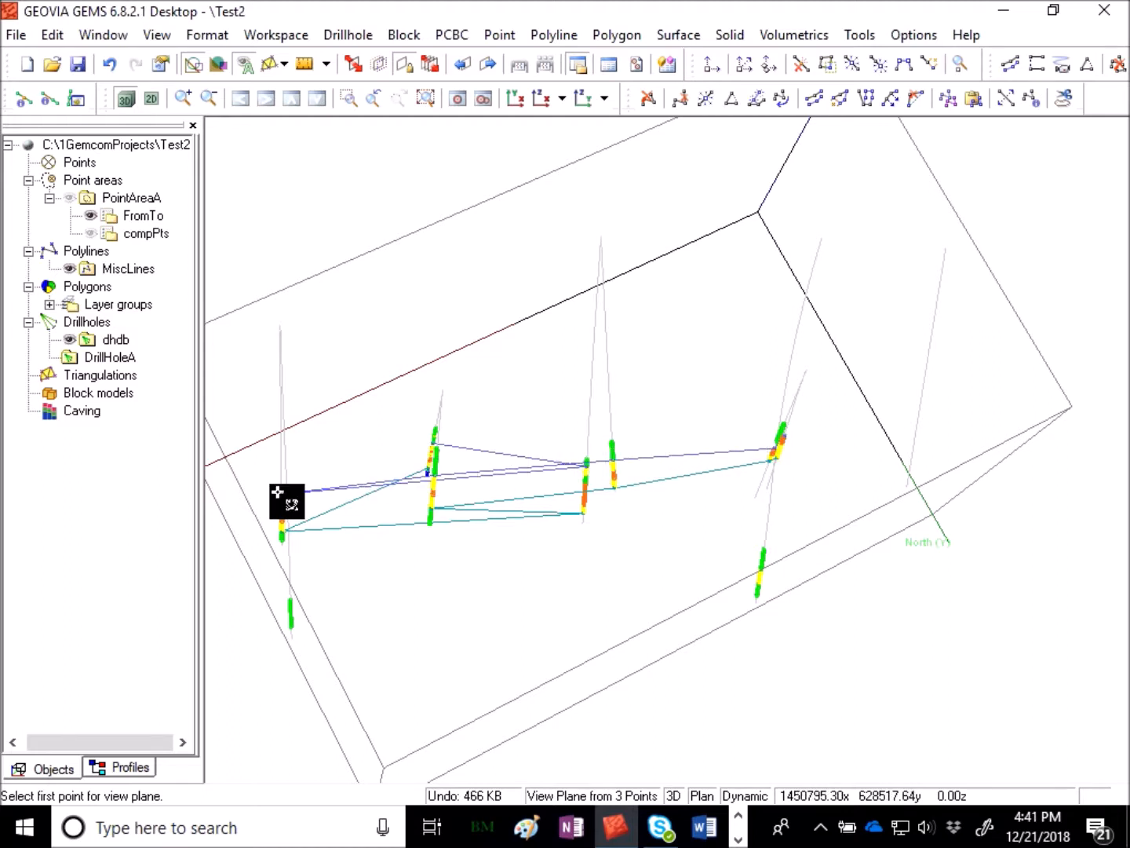
click(588, 465)
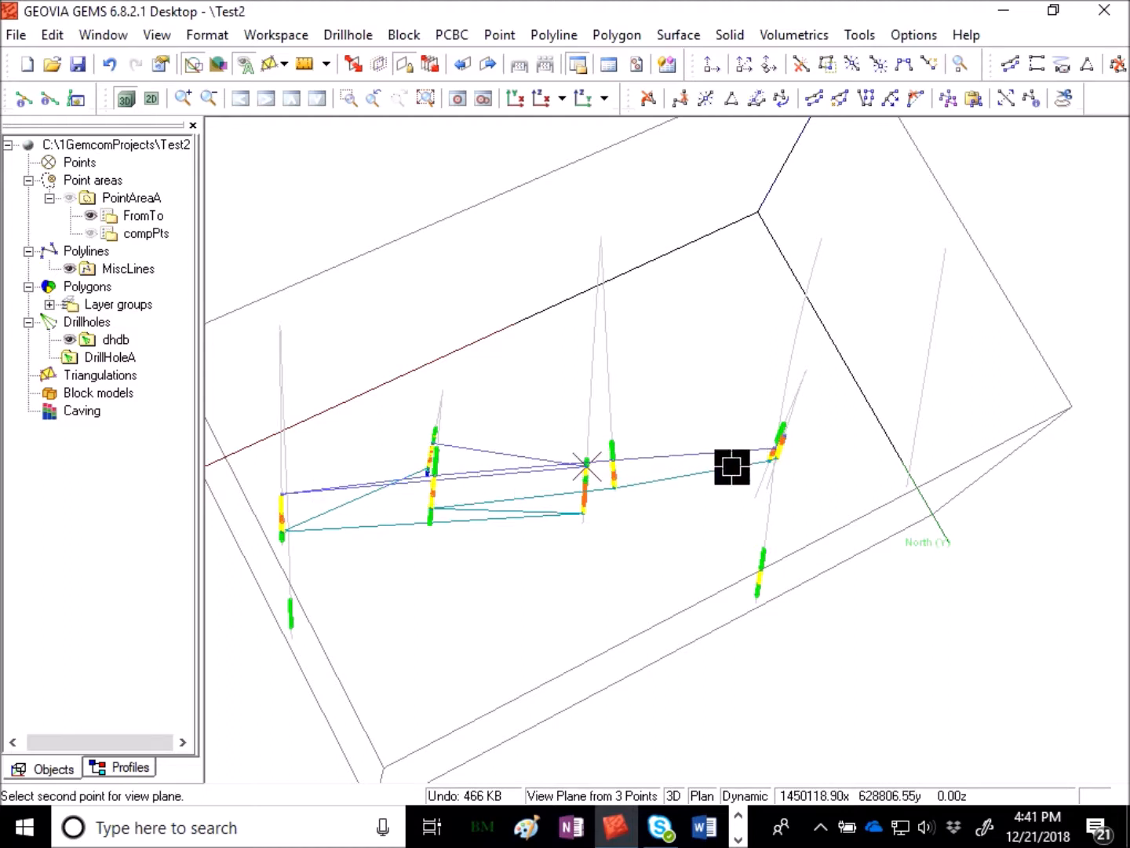
click(774, 448)
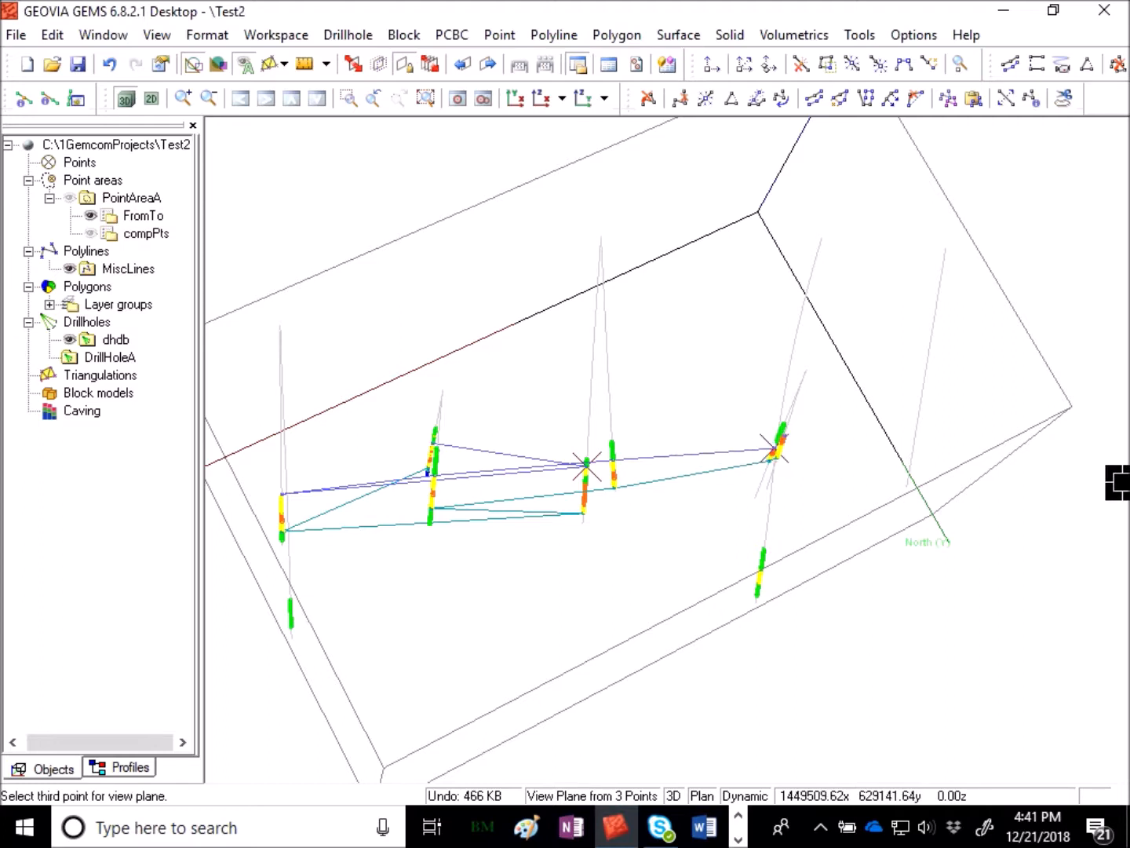
click(280, 496)
key(Escape)
- Orbit the 3D view to examine the inclined section plane against the drillholes and feature lines
drag(900, 589, 669, 485)
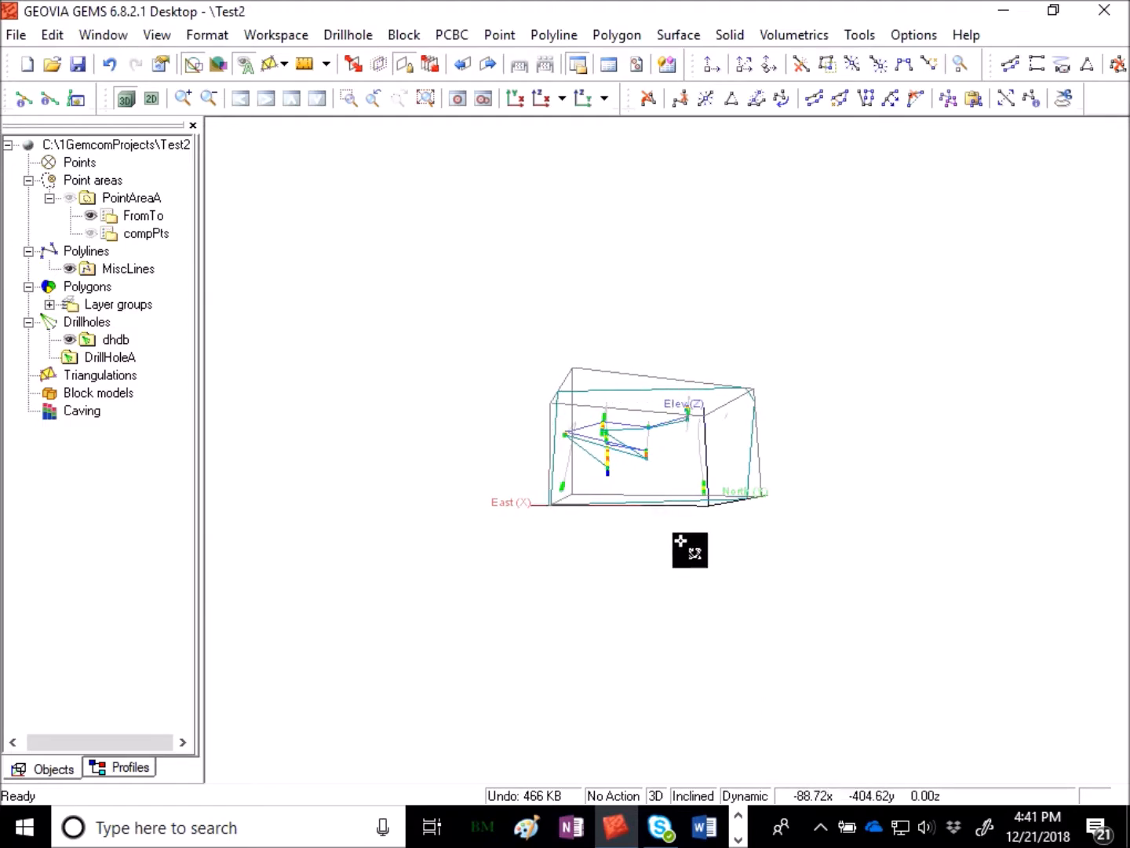
drag(763, 376, 615, 598)
right_drag(615, 597, 802, 526)
drag(802, 525, 712, 569)
right_drag(723, 616, 575, 625)
drag(577, 626, 551, 524)
right_drag(513, 572, 793, 531)
drag(740, 602, 769, 602)
right_drag(769, 601, 525, 588)
drag(526, 589, 513, 538)
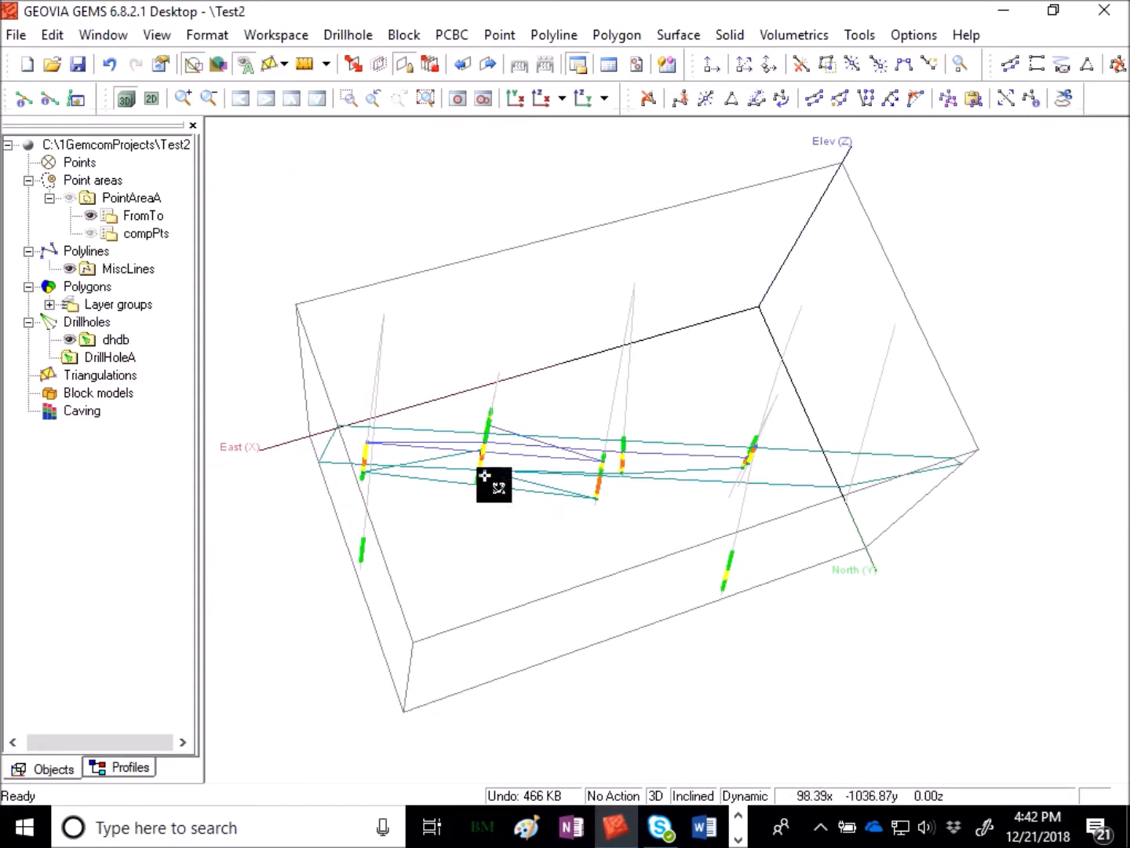
- Switch to a 2D view of the inclined section and hide the dhdb drillholes and the FromTo points
click(152, 101)
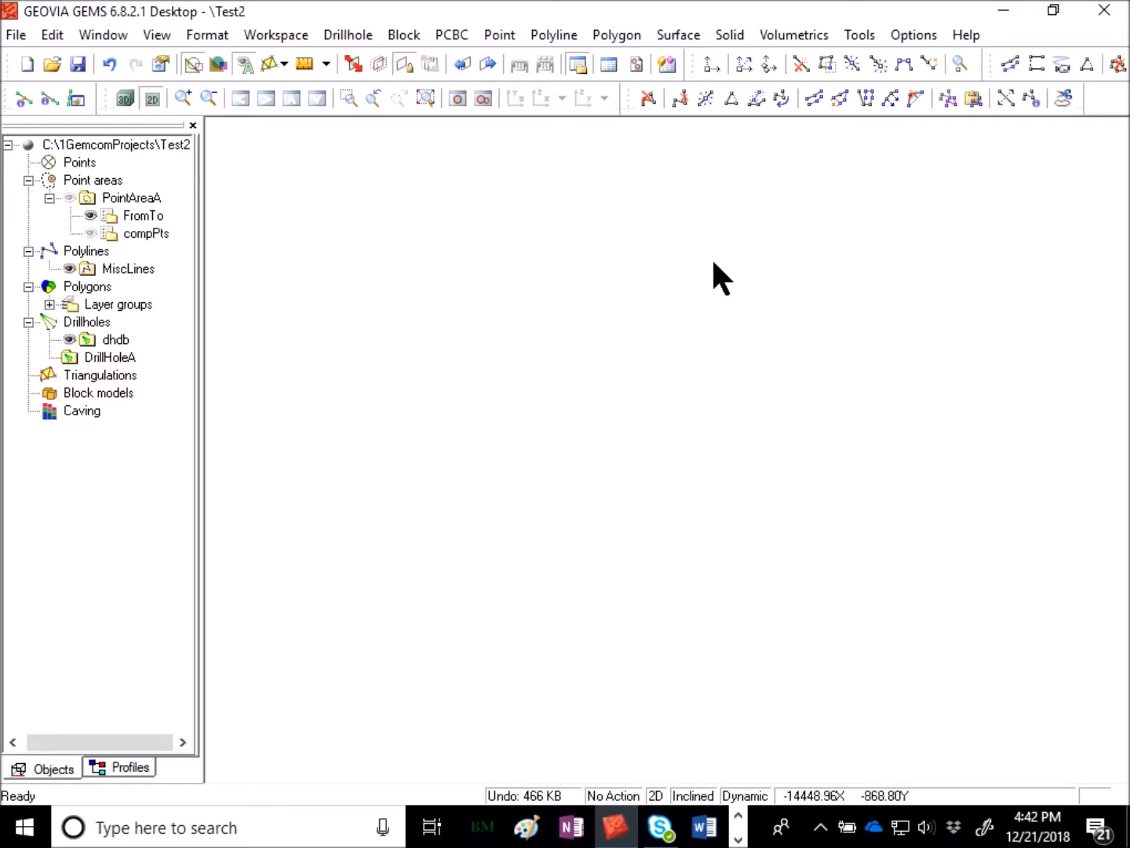
click(424, 99)
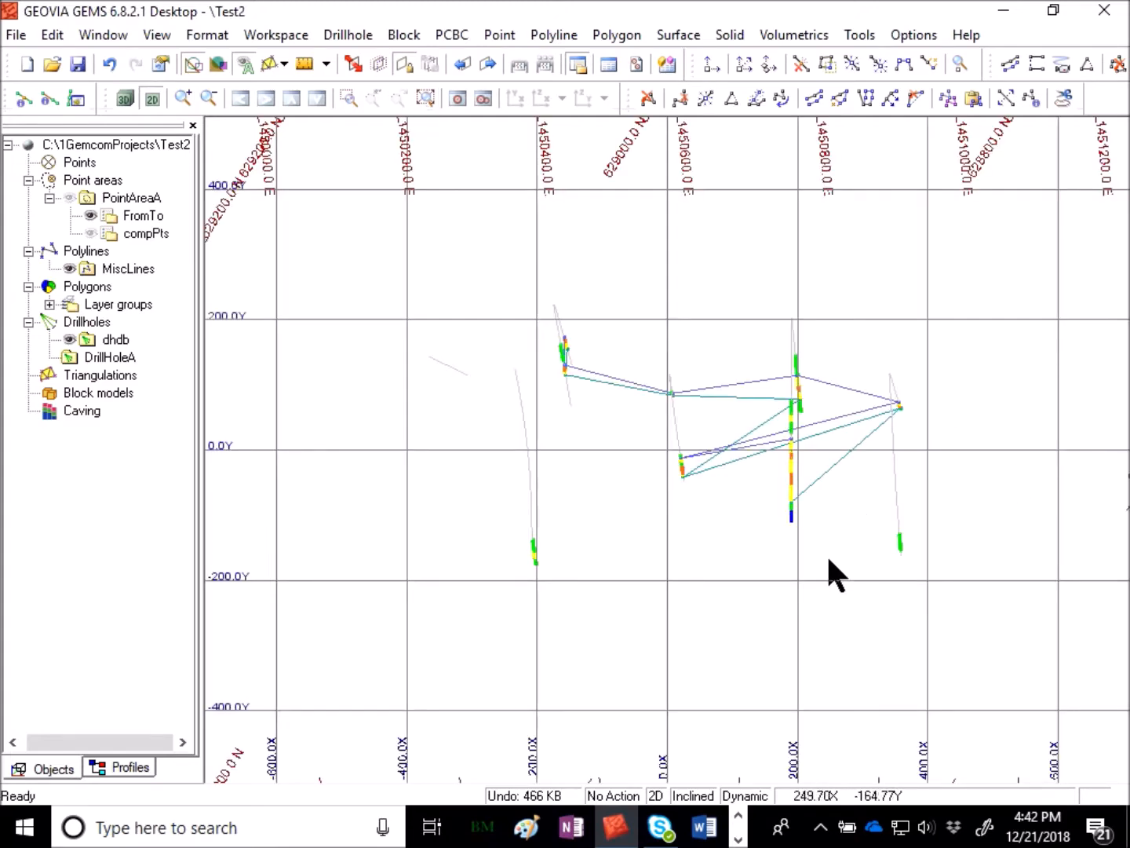
middle_drag(799, 598, 593, 587)
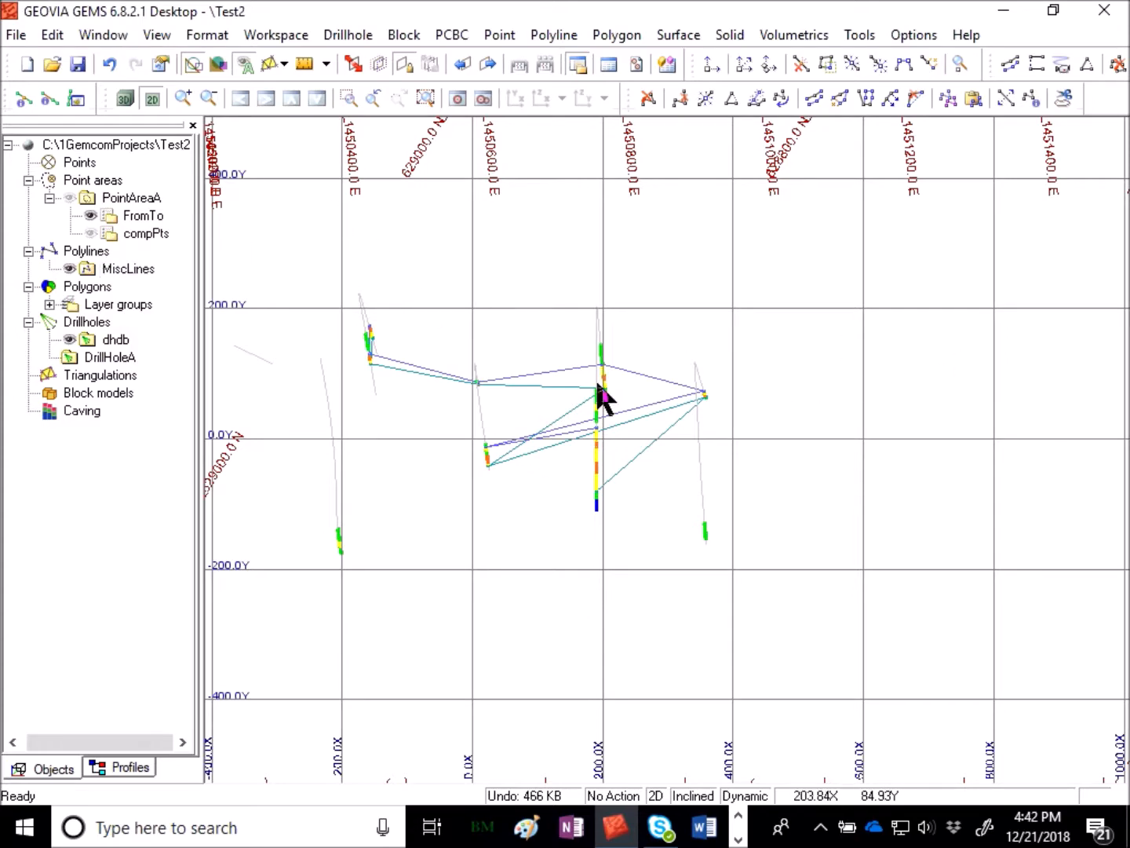
right_drag(604, 556, 644, 498)
middle_drag(644, 498, 811, 475)
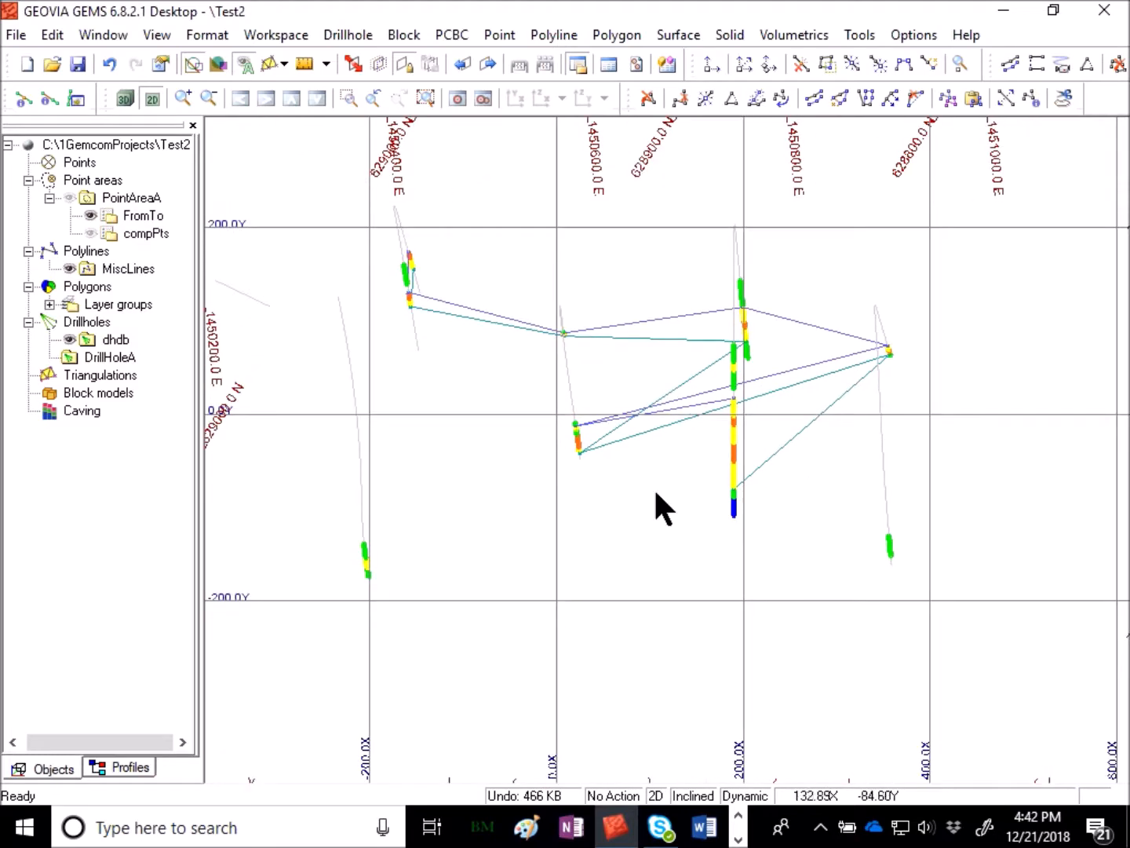
right_click(117, 343)
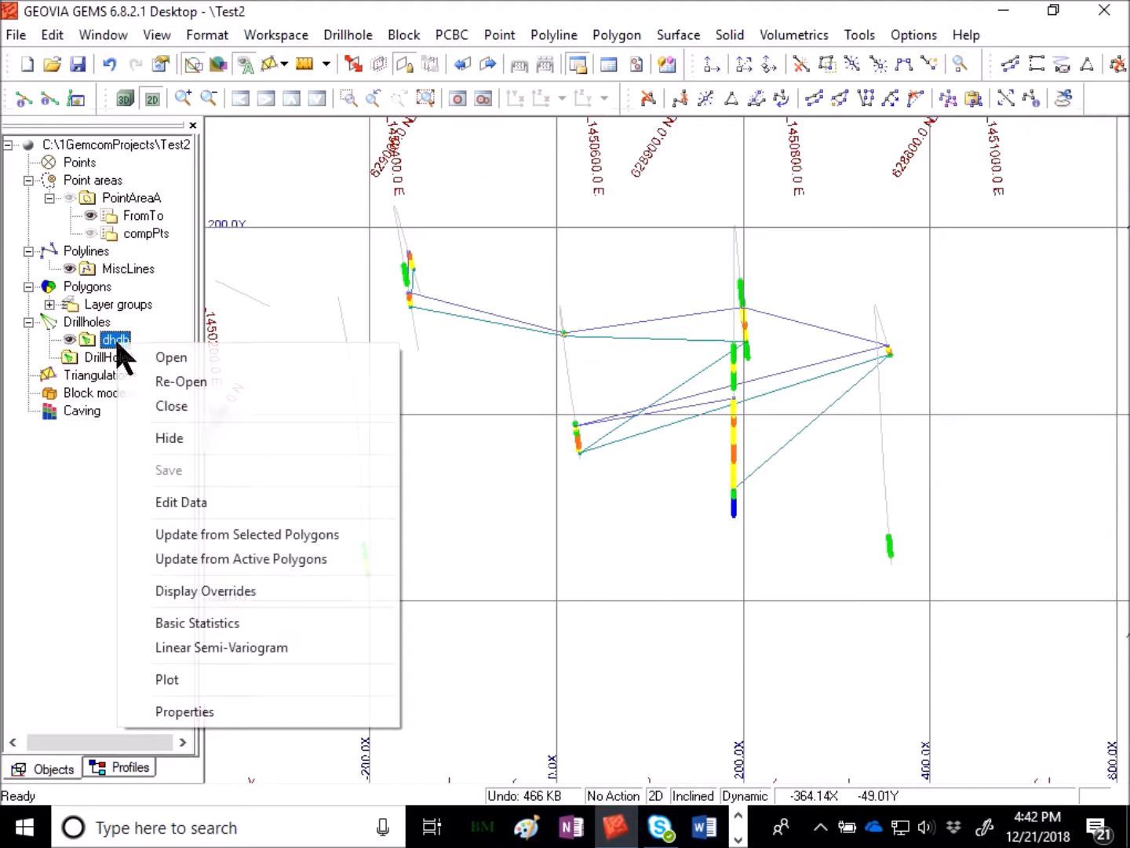
click(175, 432)
right_click(150, 215)
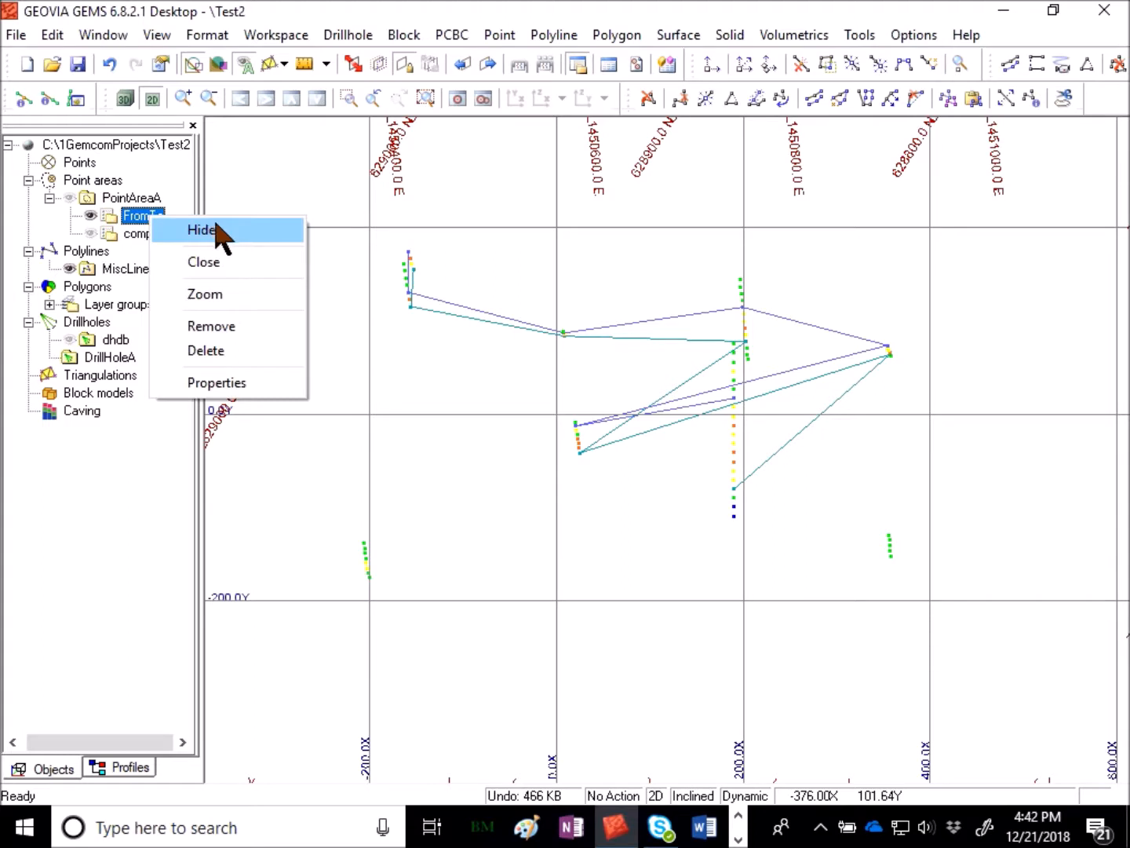
click(218, 229)
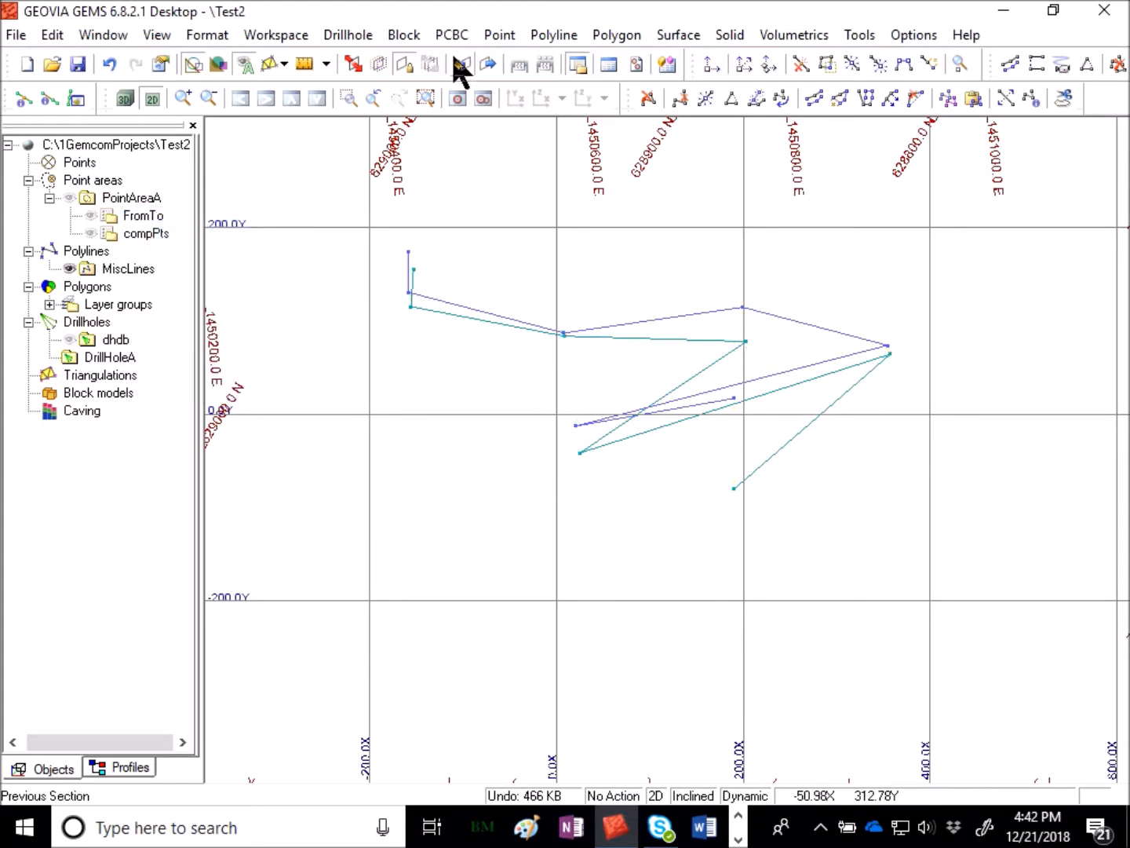
- Manually select one of the MiscLines feature lines as the active polyline
click(559, 36)
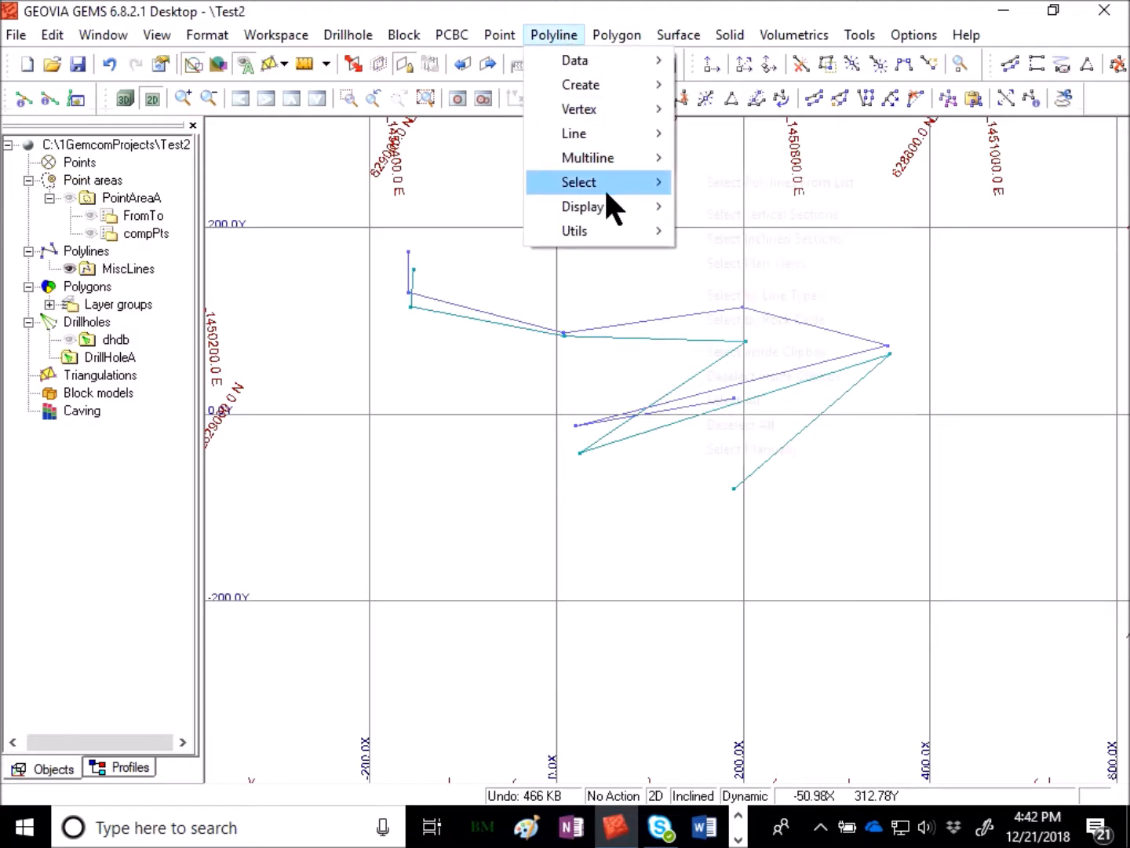
mouse_move(605, 187)
click(801, 447)
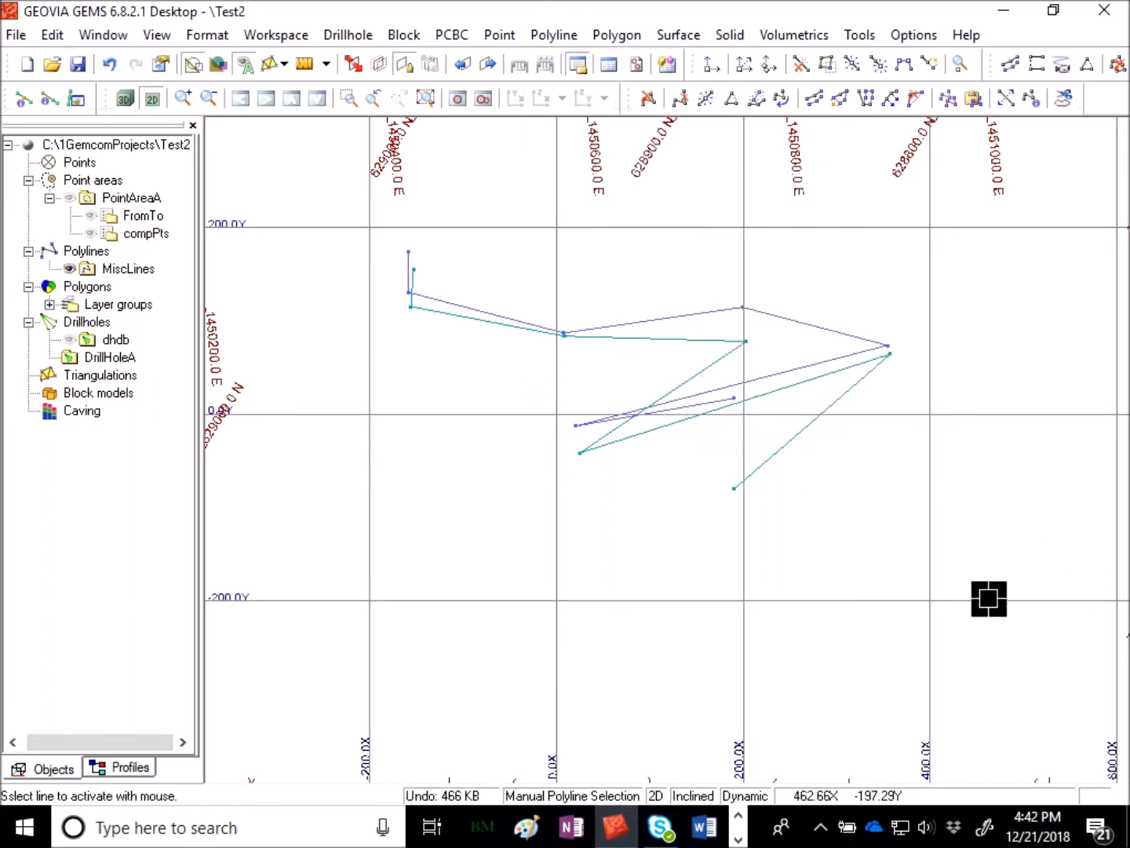
click(680, 342)
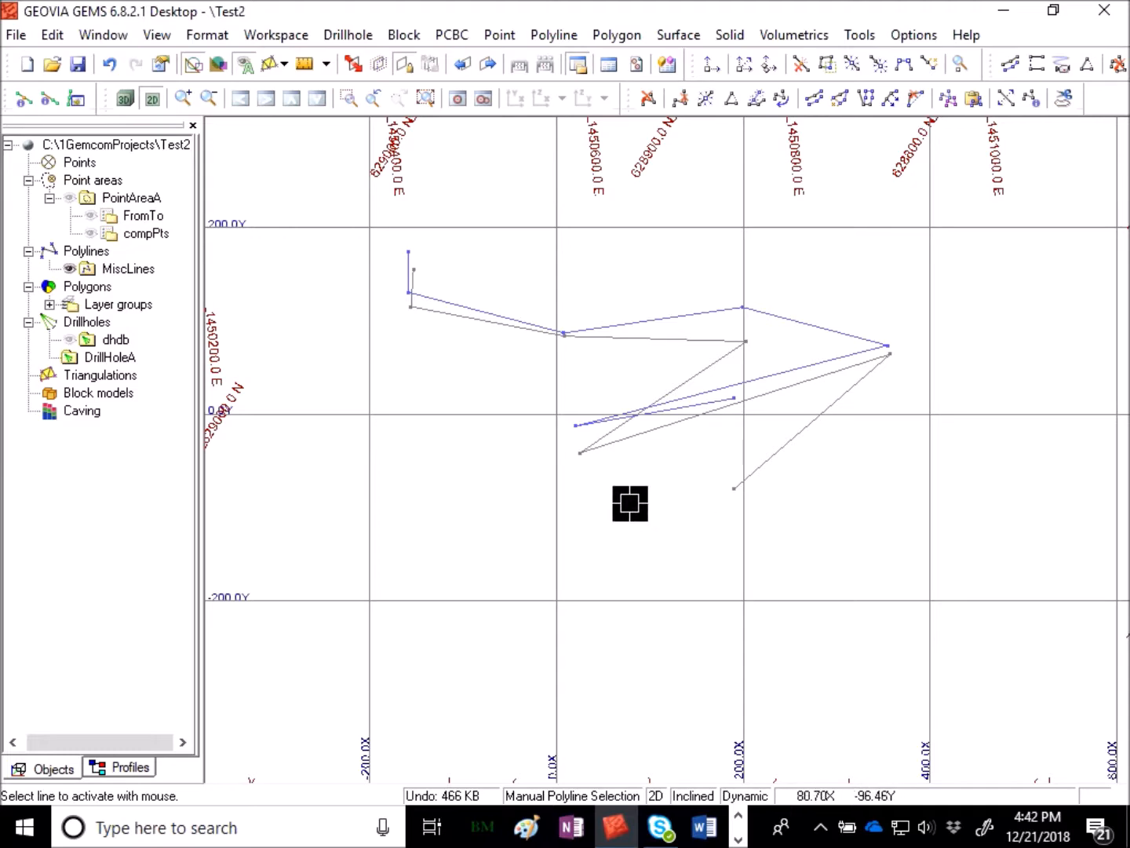
middle_drag(663, 466, 605, 522)
scroll(751, 576, down, 3)
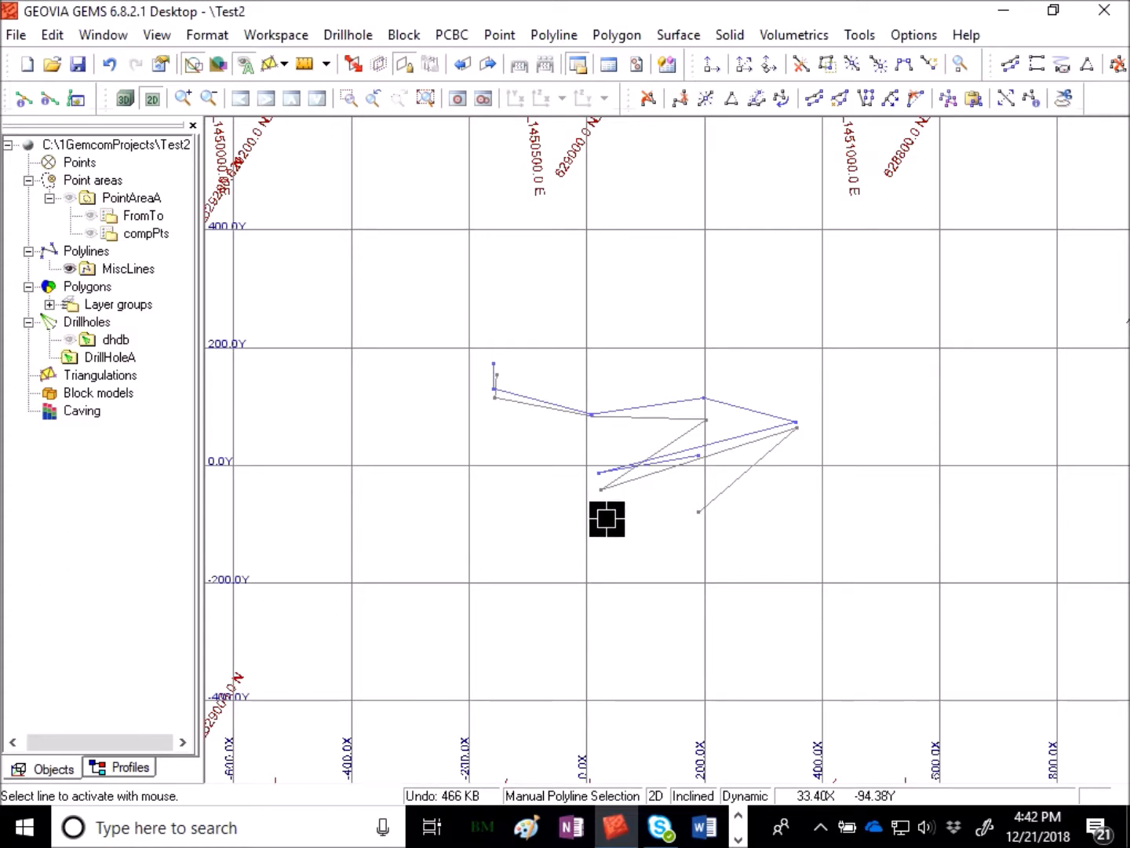
click(689, 35)
mouse_move(707, 91)
mouse_move(484, 133)
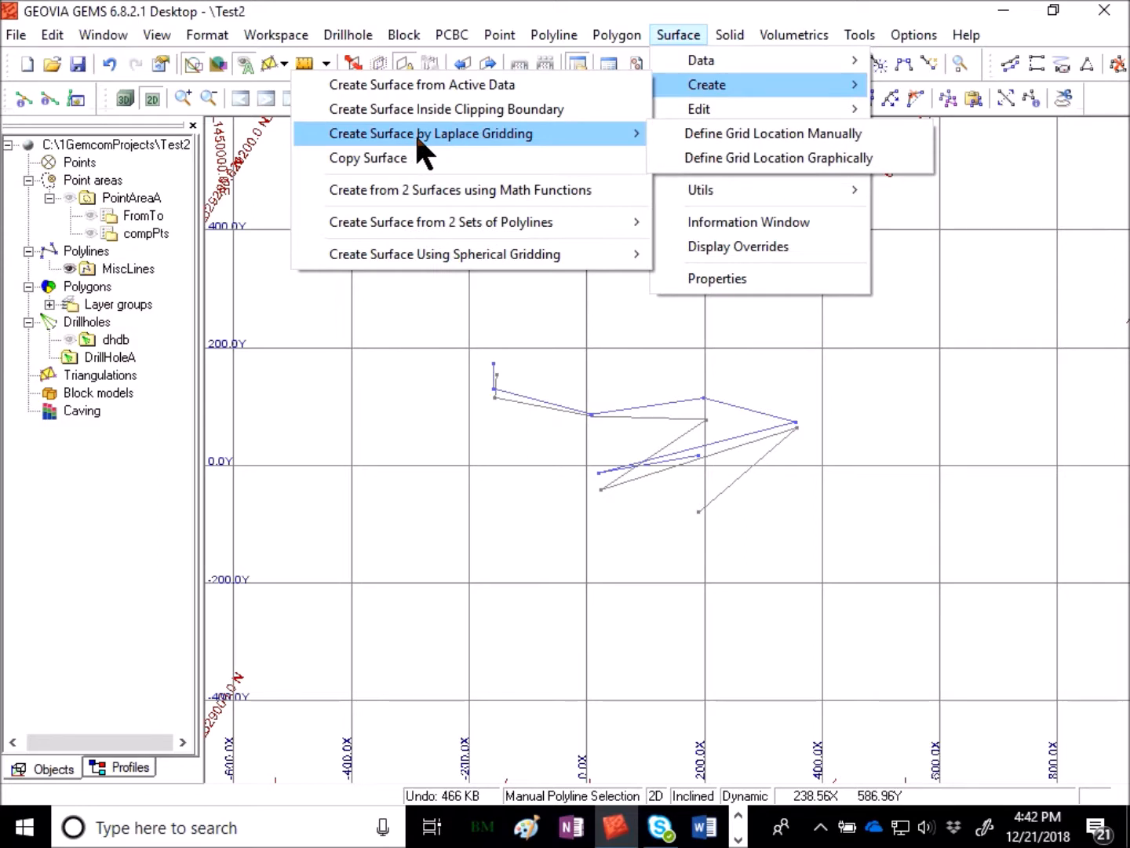
click(902, 154)
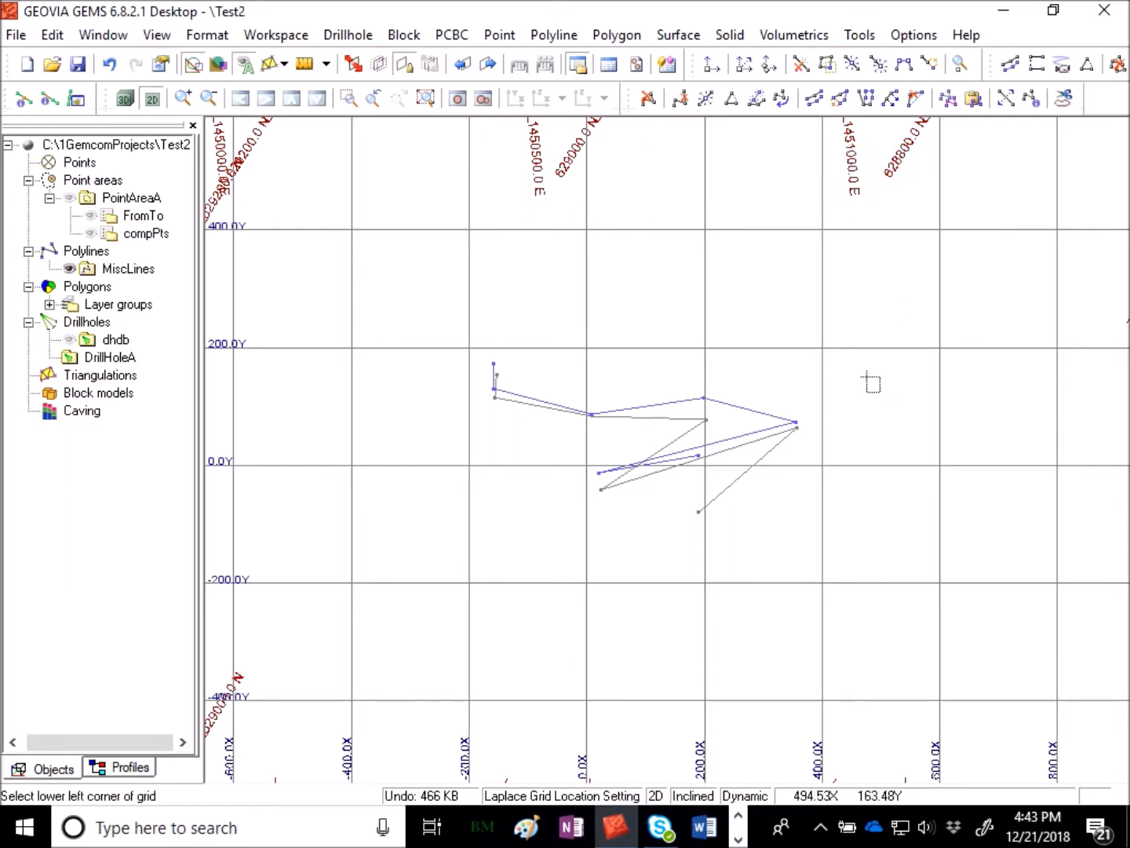
click(401, 231)
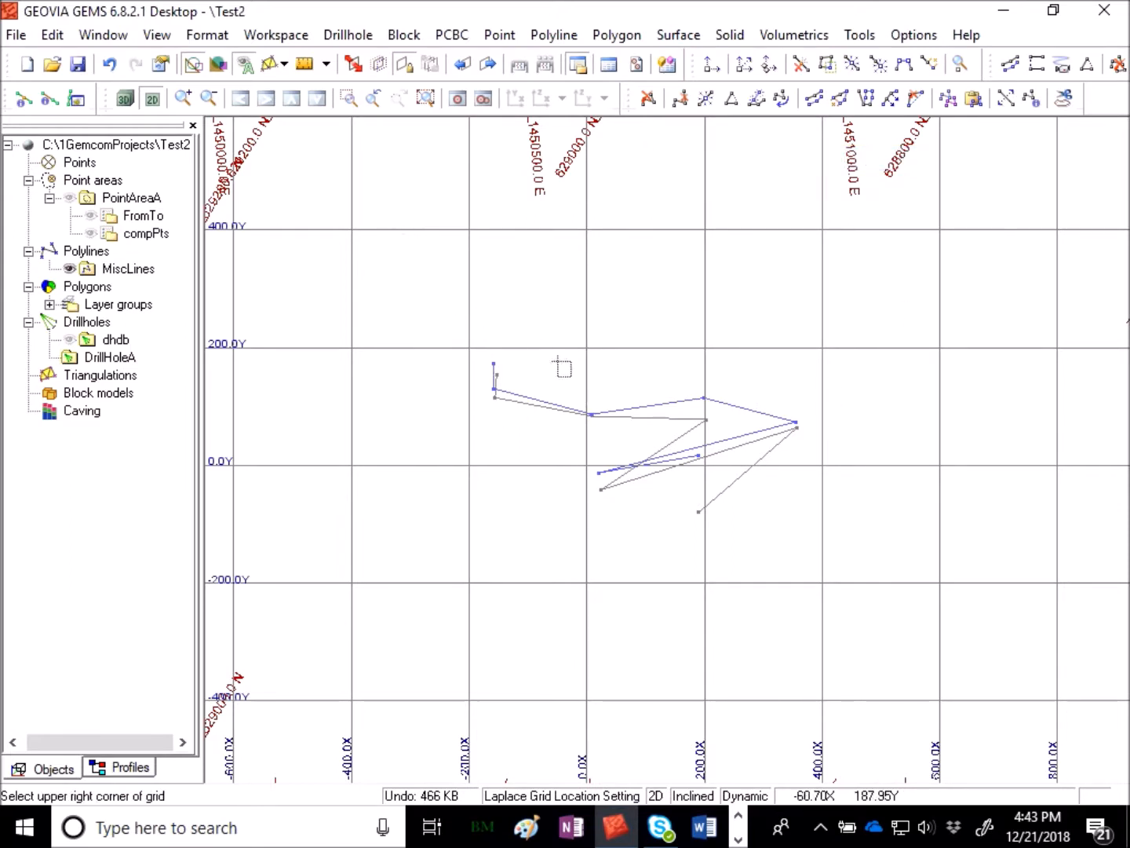
click(931, 620)
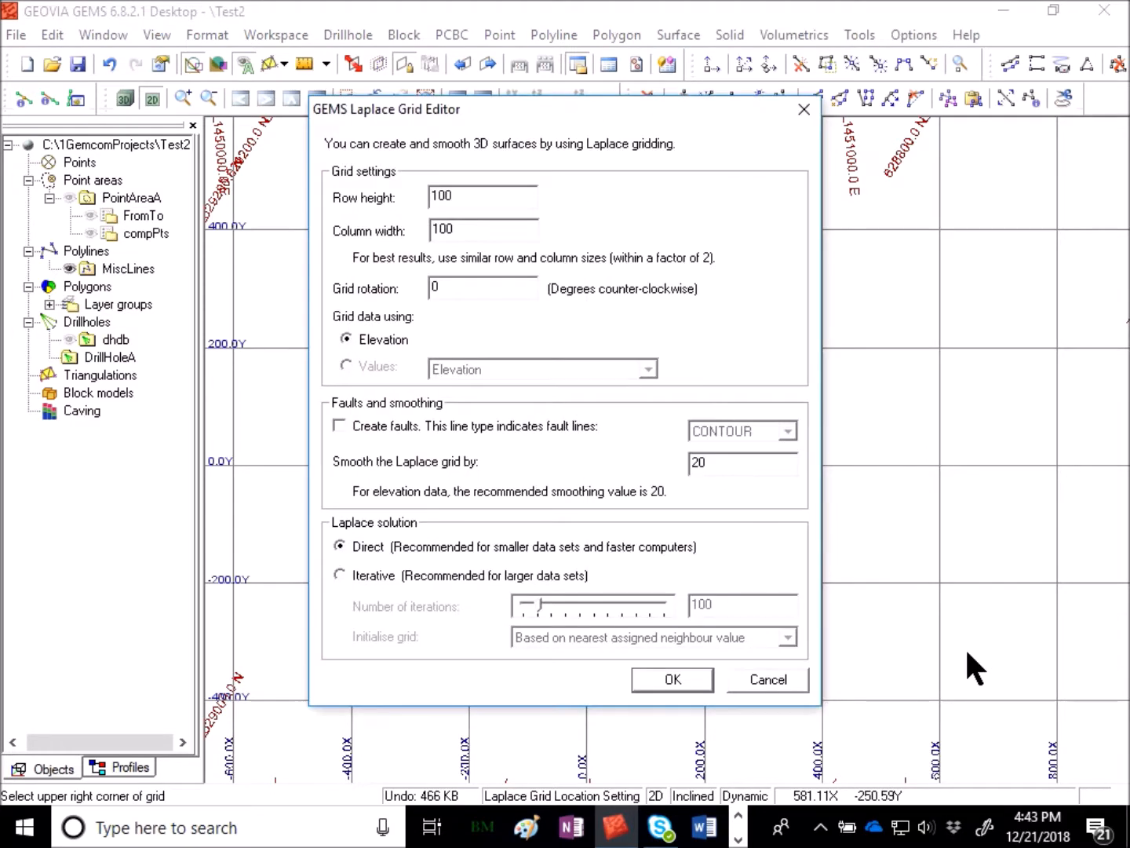
mouse_move(710, 117)
mouse_down()
mouse_move(809, 674)
mouse_move(911, 383)
mouse_move(729, 639)
mouse_move(774, 608)
mouse_move(717, 75)
mouse_move(710, 124)
mouse_up()
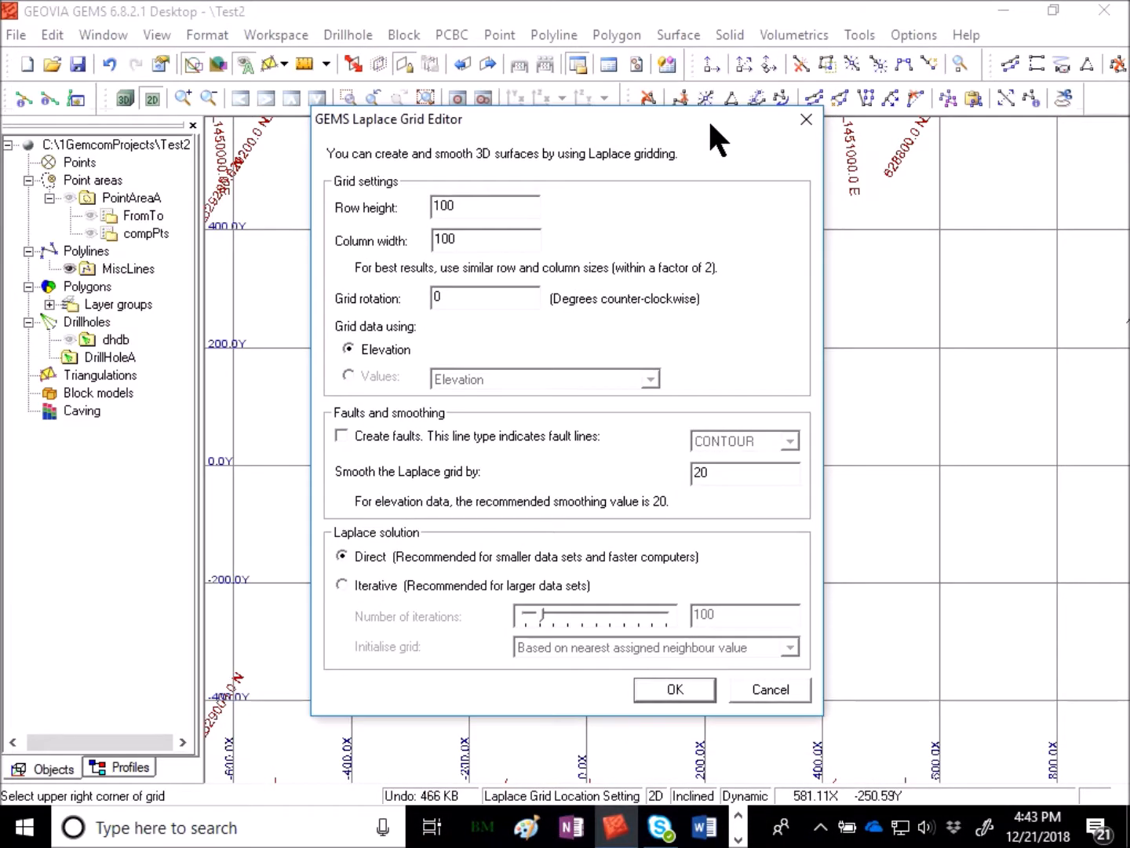
double_click(442, 206)
double_click(444, 238)
double_click(443, 206)
click(689, 685)
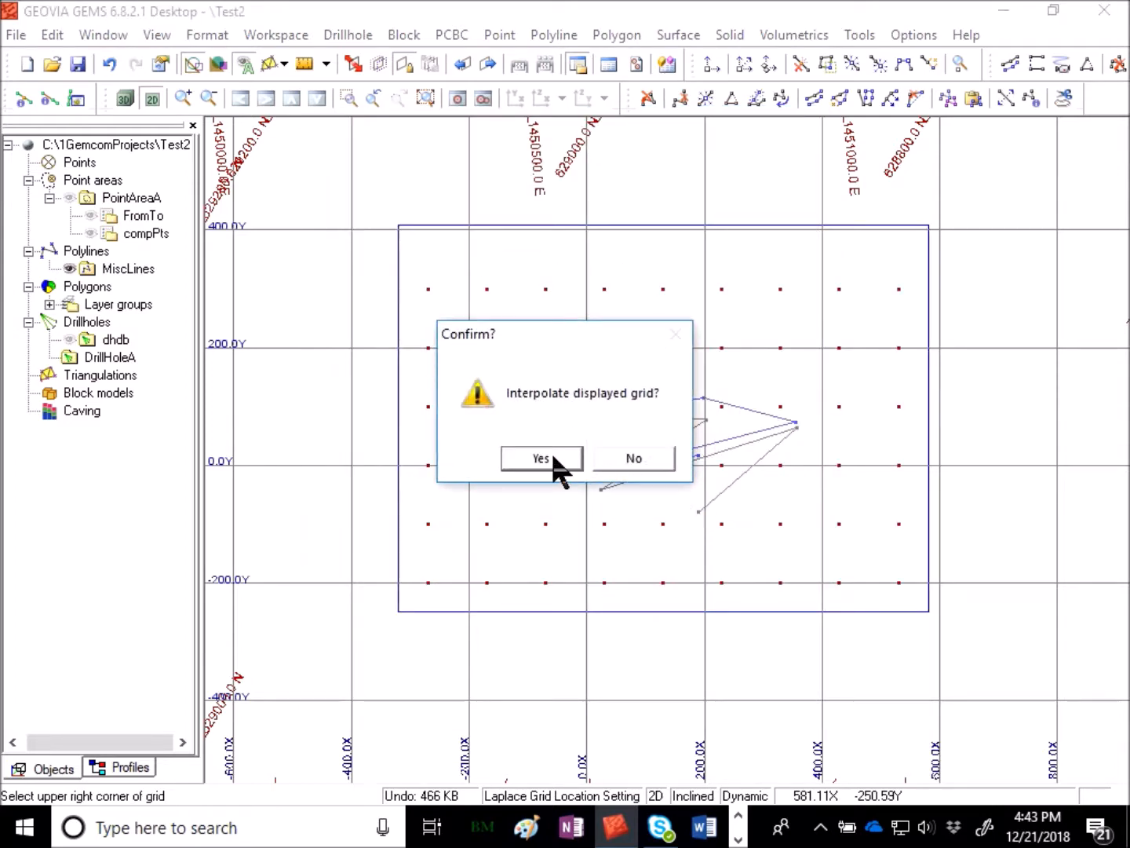
drag(589, 337, 731, 659)
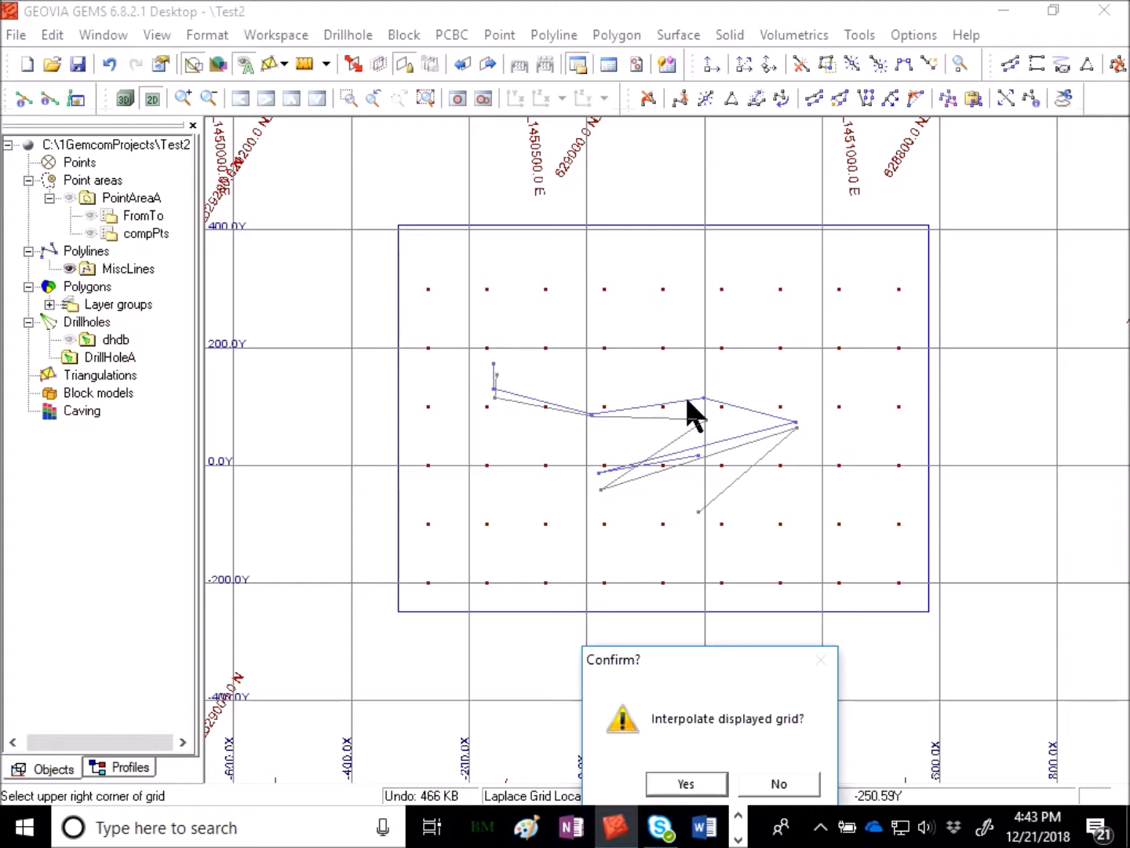
drag(726, 668, 630, 370)
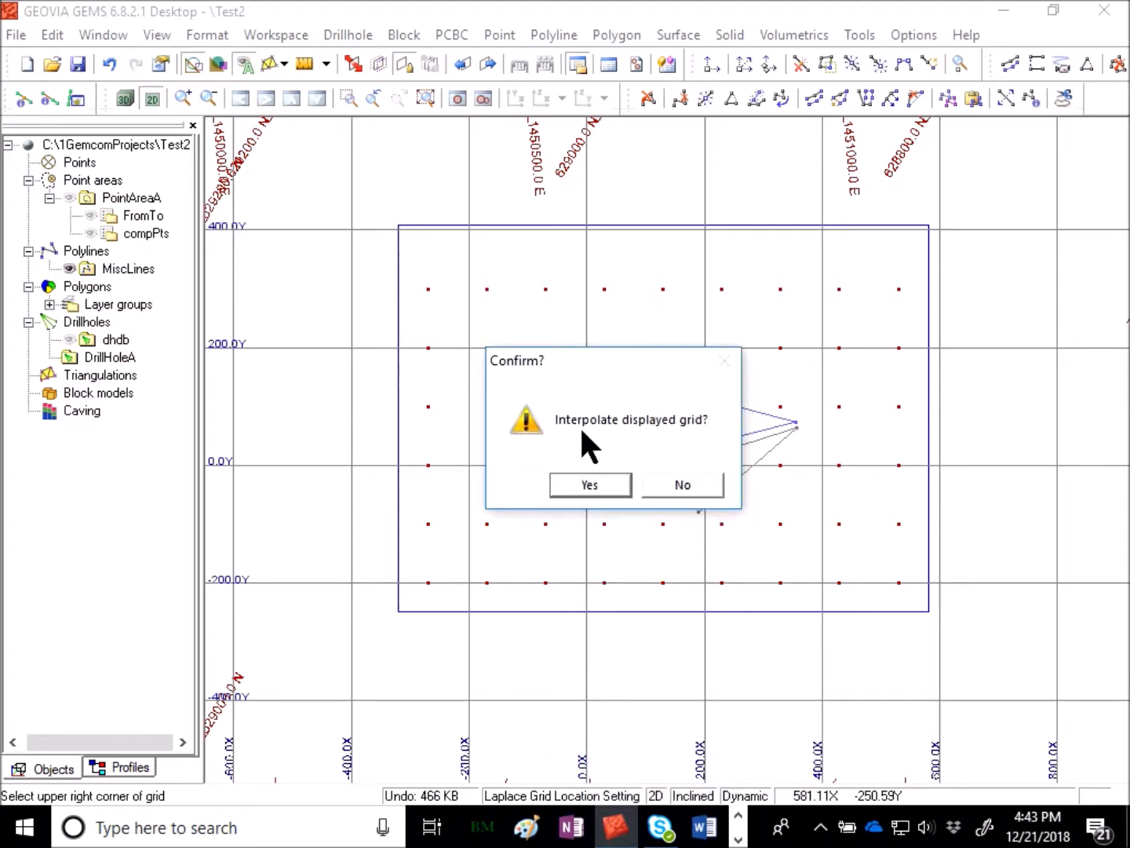
drag(609, 364, 631, 322)
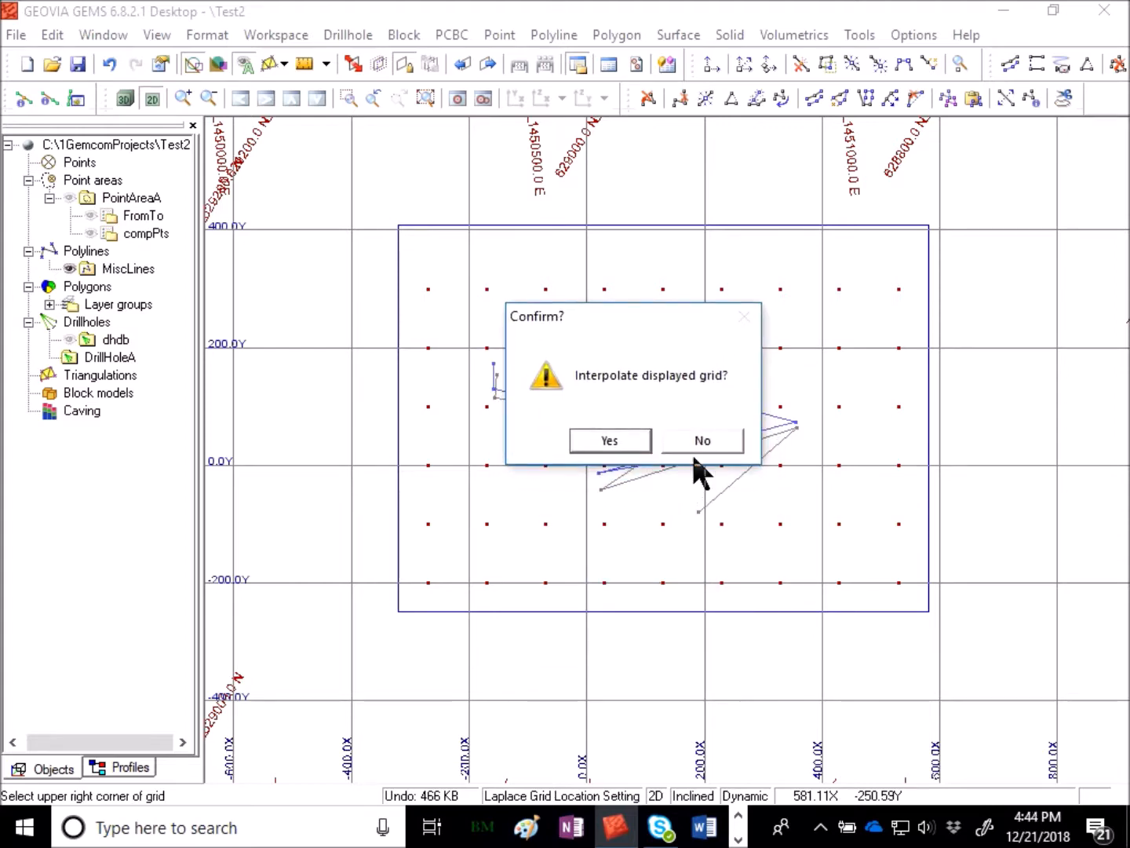
click(709, 434)
- Define the Laplace grid location graphically by picking its lower-left and upper-right corners around the feature lines
right_click(547, 330)
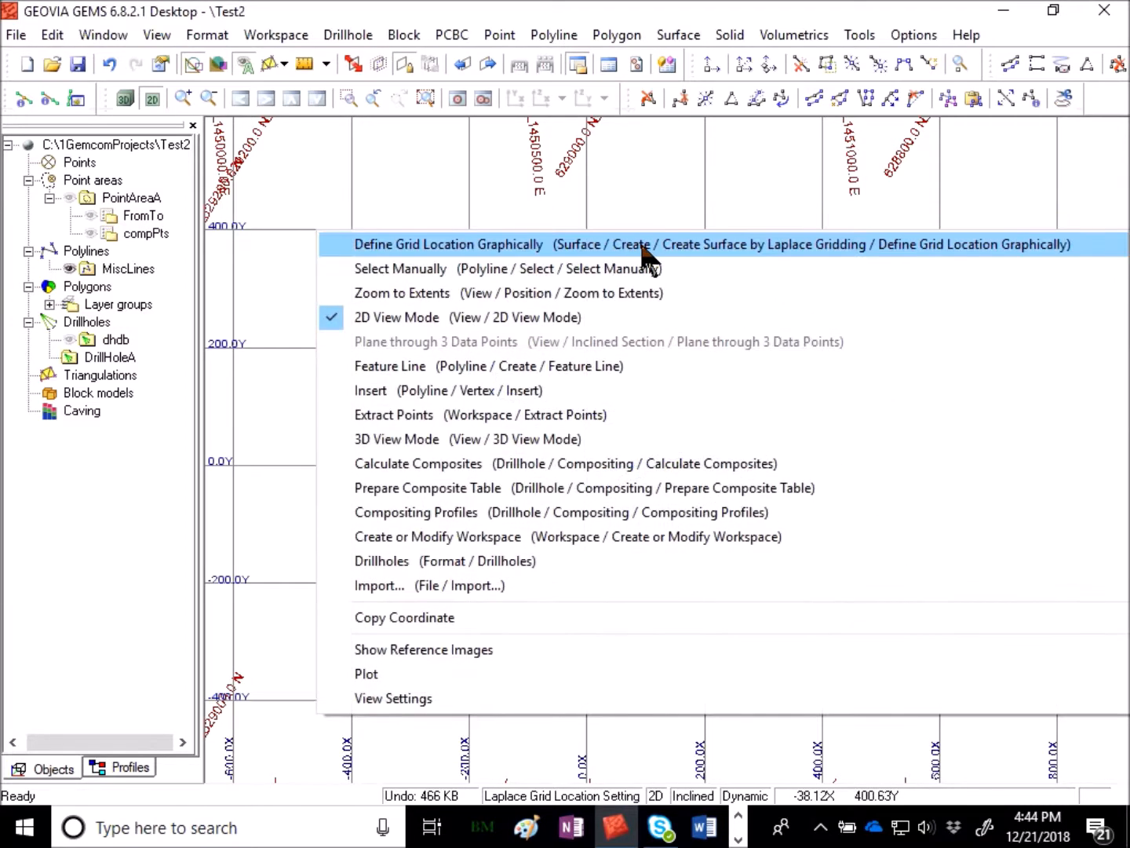
click(553, 186)
right_click(576, 252)
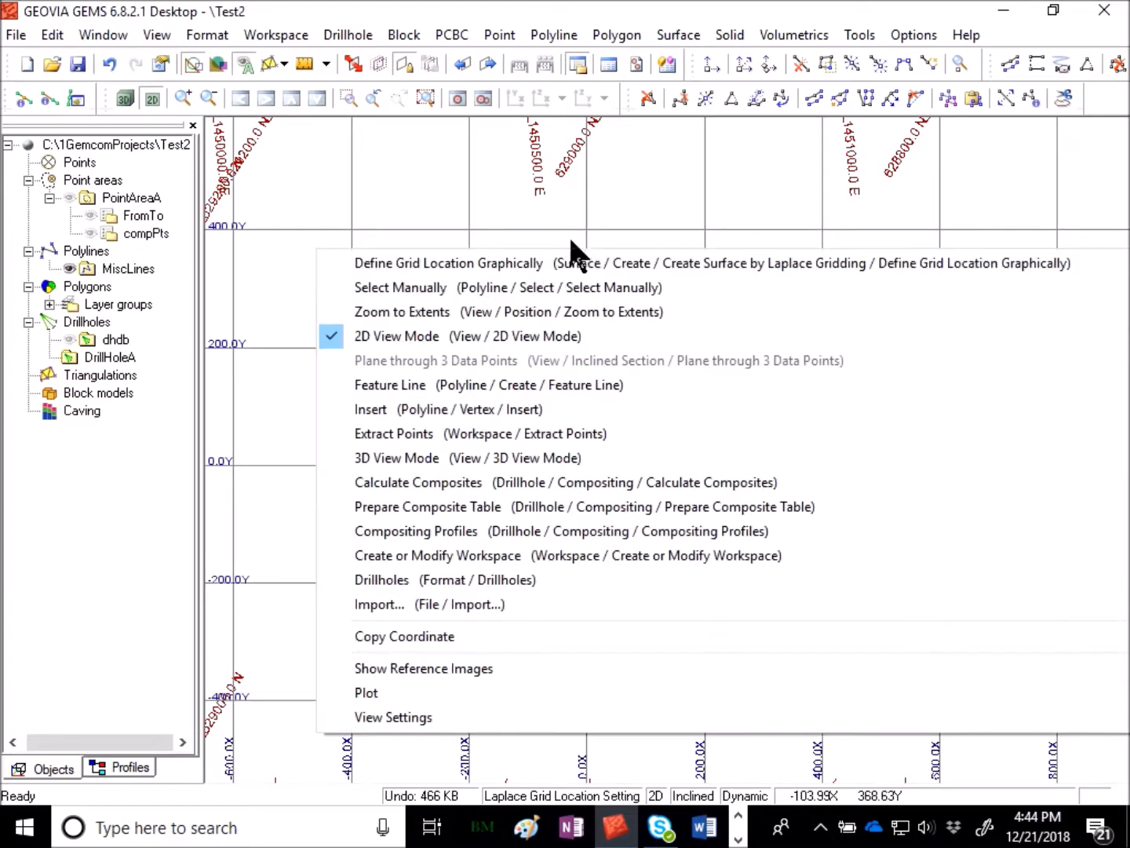
click(362, 265)
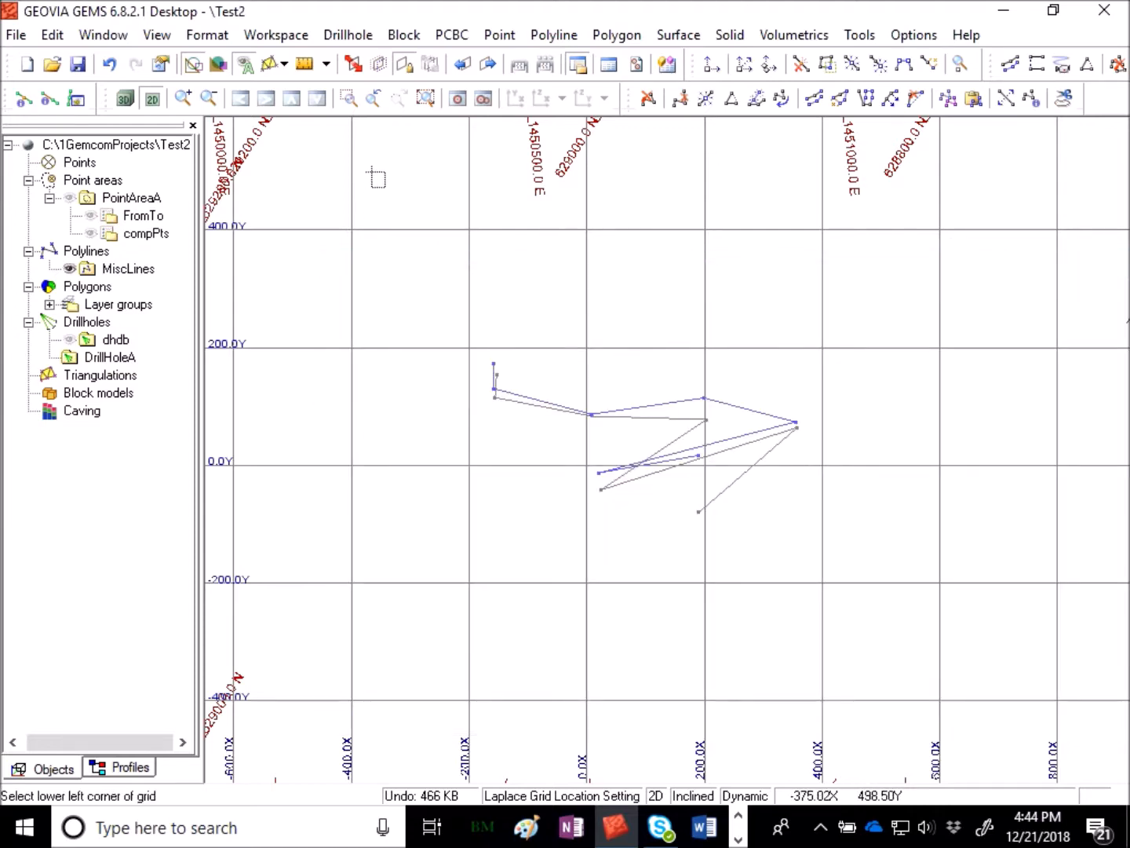
click(427, 265)
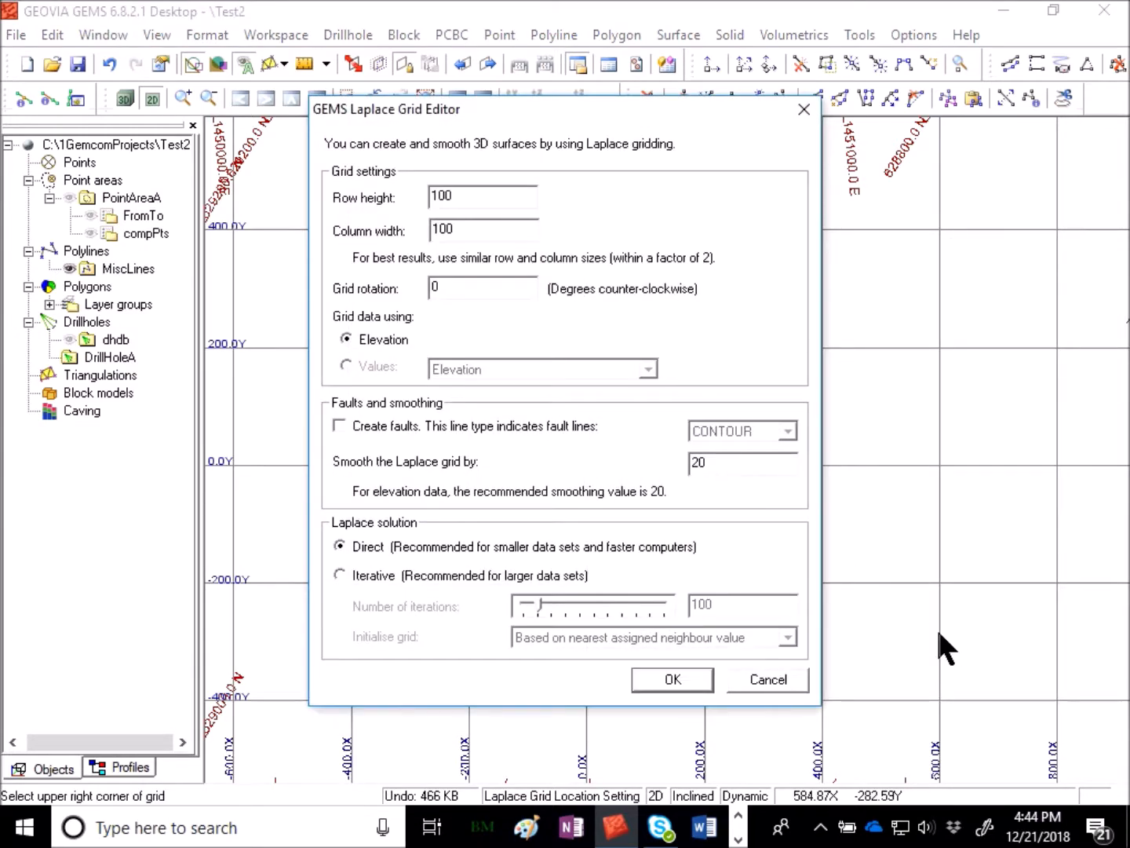
- Set the Laplace grid row height and column width to 50 and interpolate the displayed grid
double_click(471, 197)
text(50)
key(Tab)
text(50)
click(672, 680)
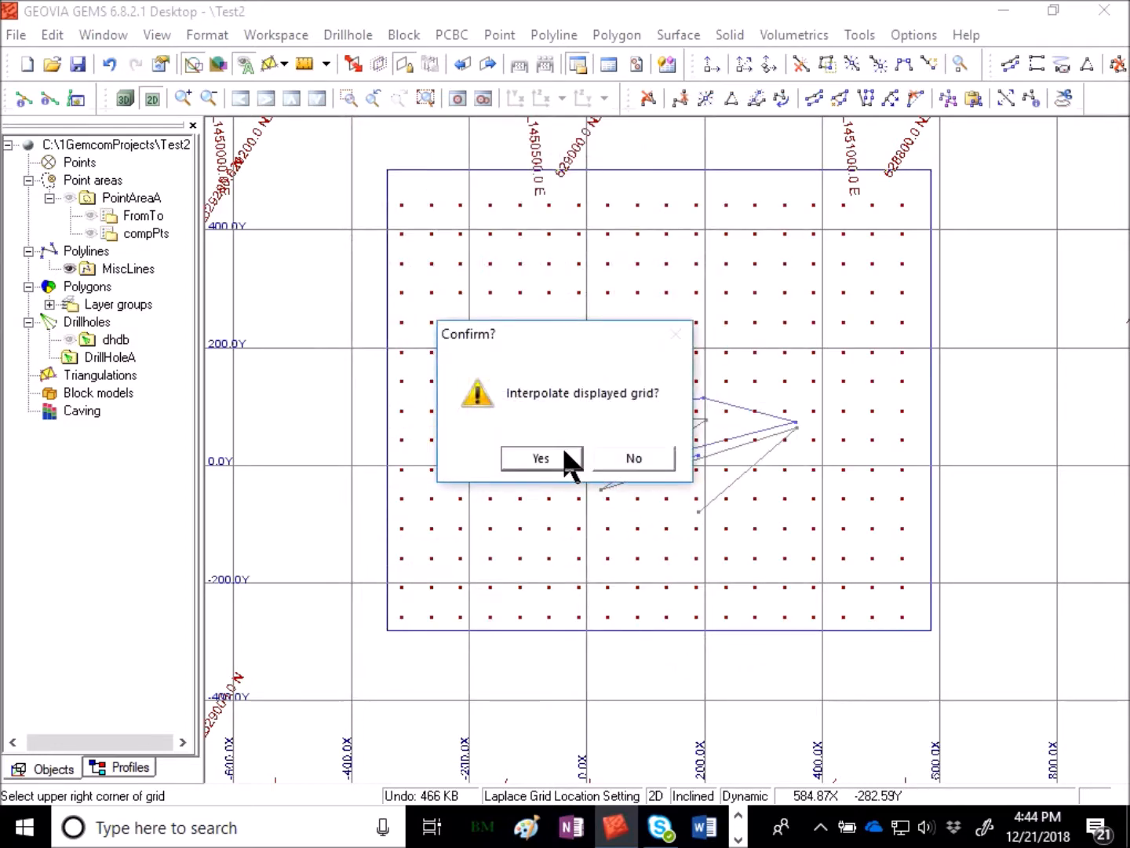
click(564, 453)
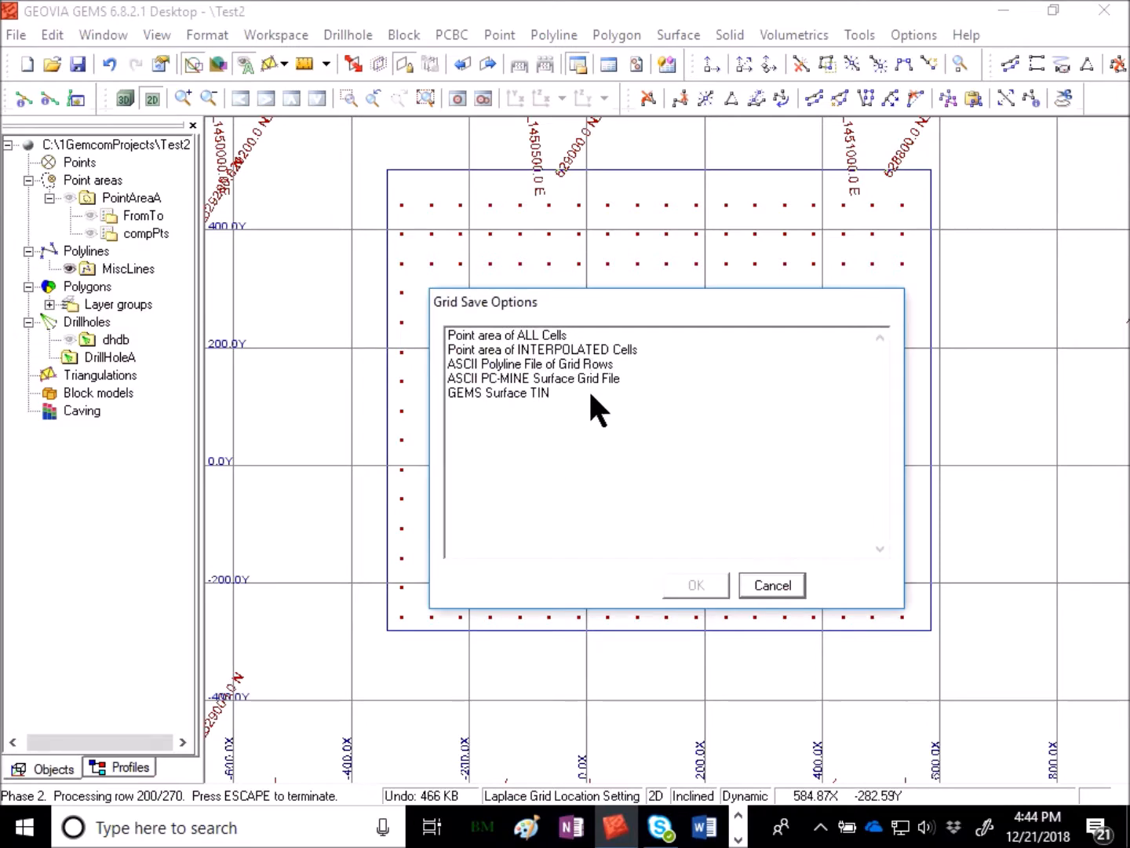
- Save the grid as a point area of all cells named temp in the PointAreaA workspace
click(514, 338)
click(707, 585)
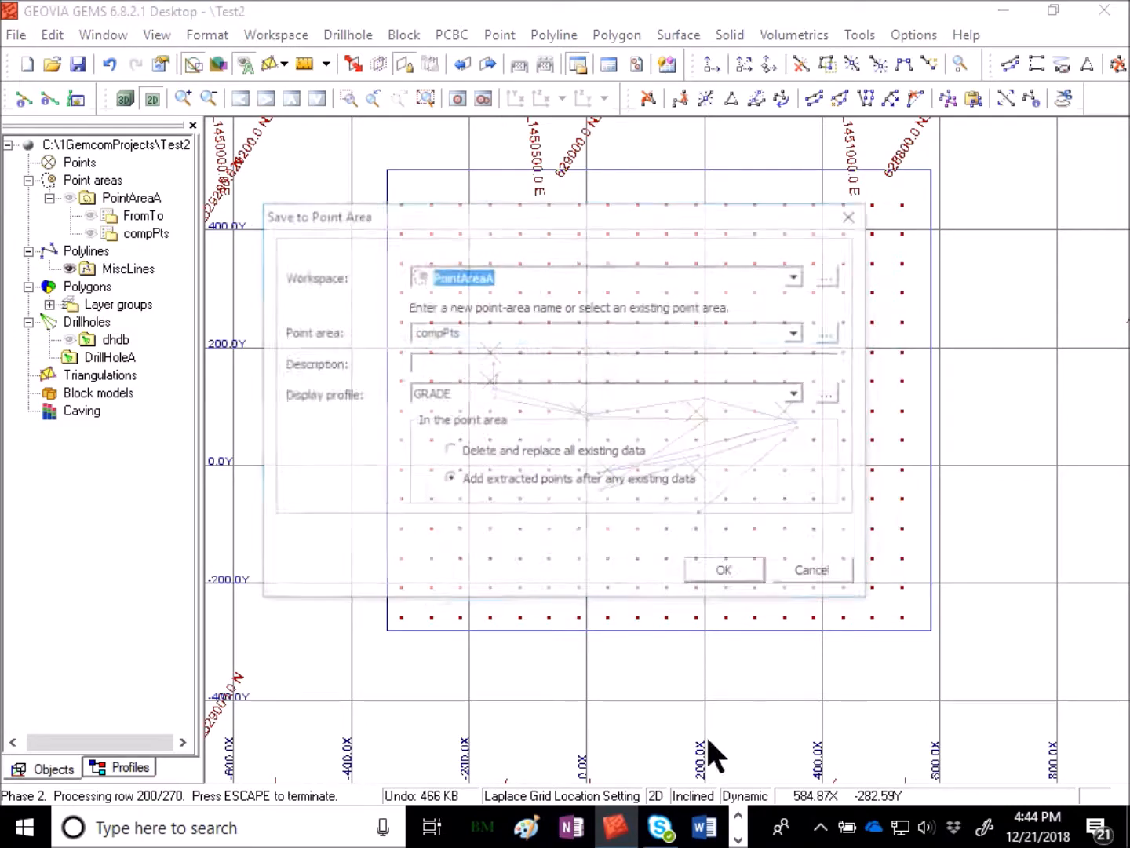
click(491, 332)
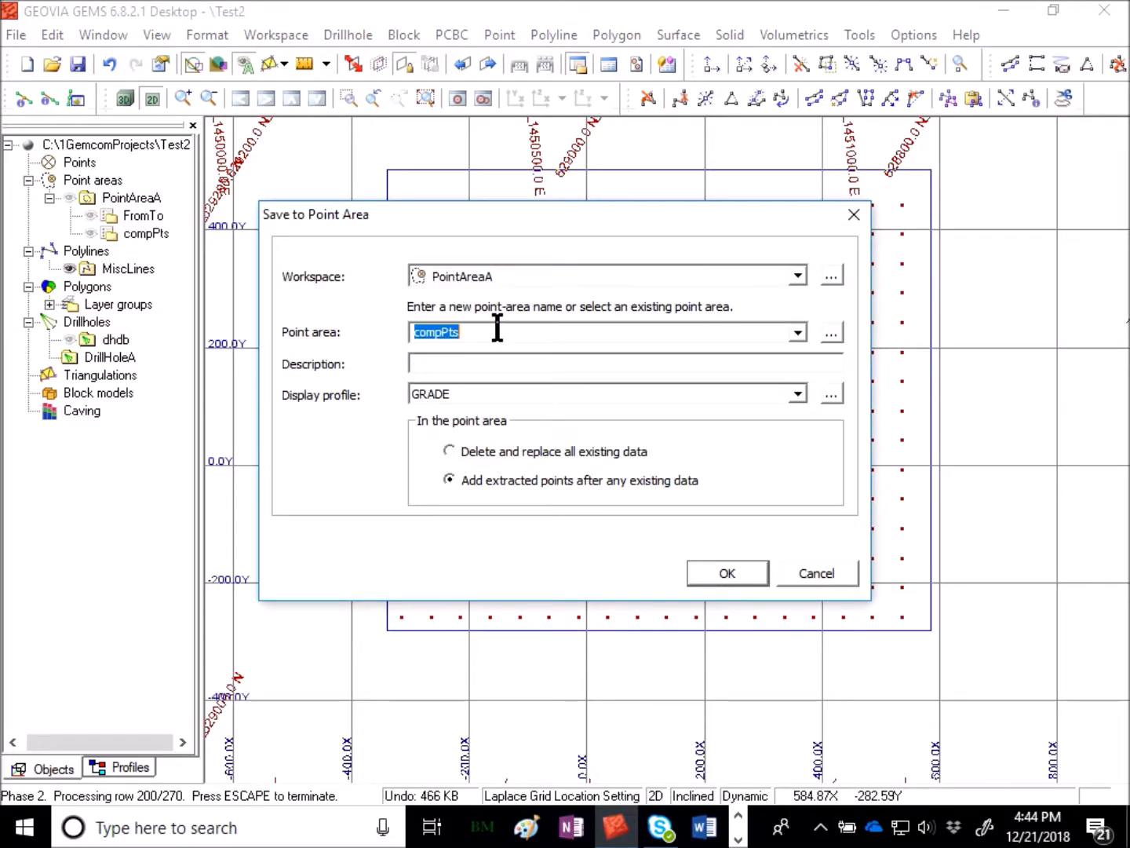
text(temp)
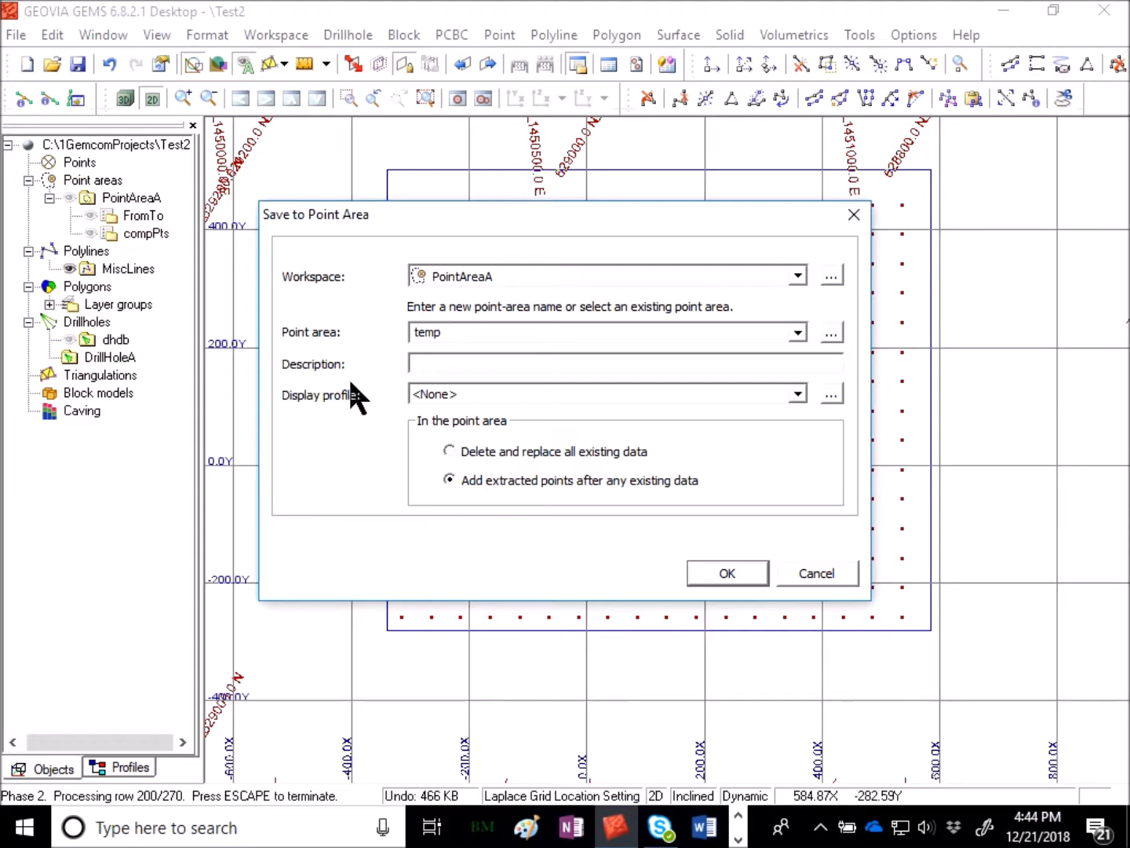
click(737, 572)
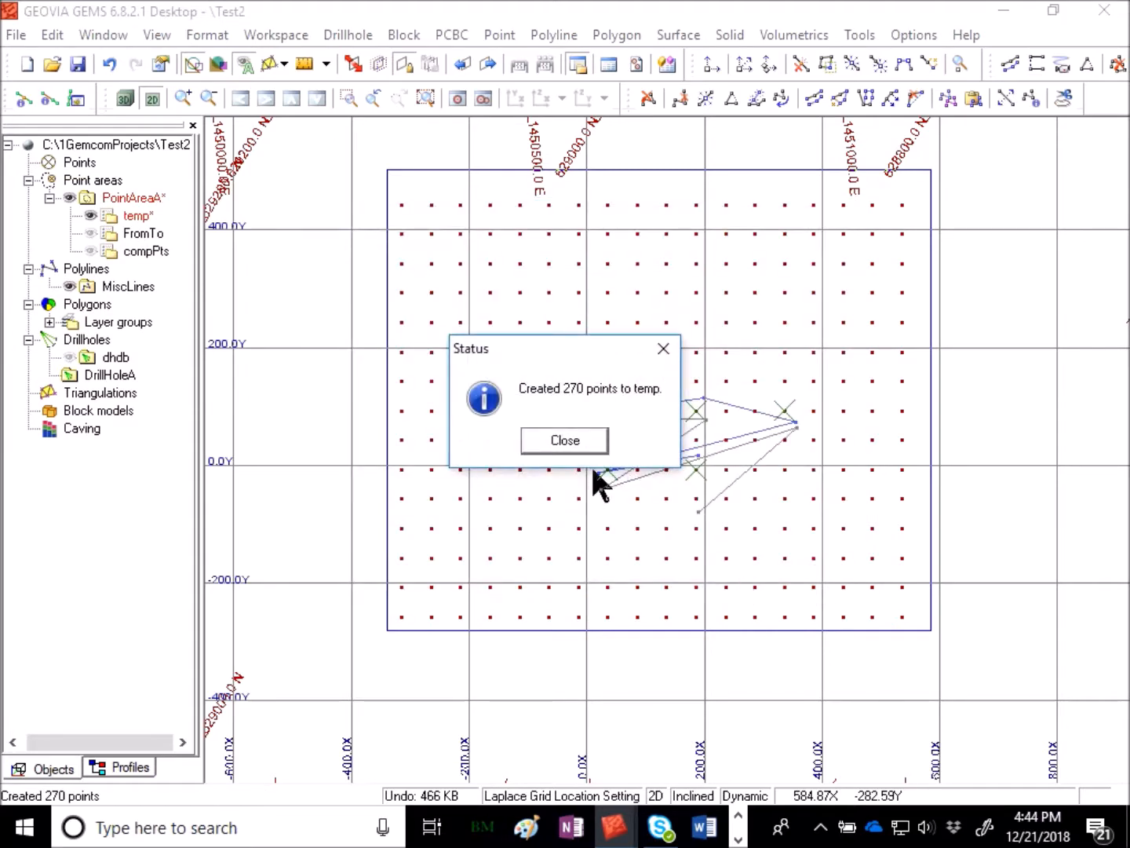
click(561, 440)
click(584, 456)
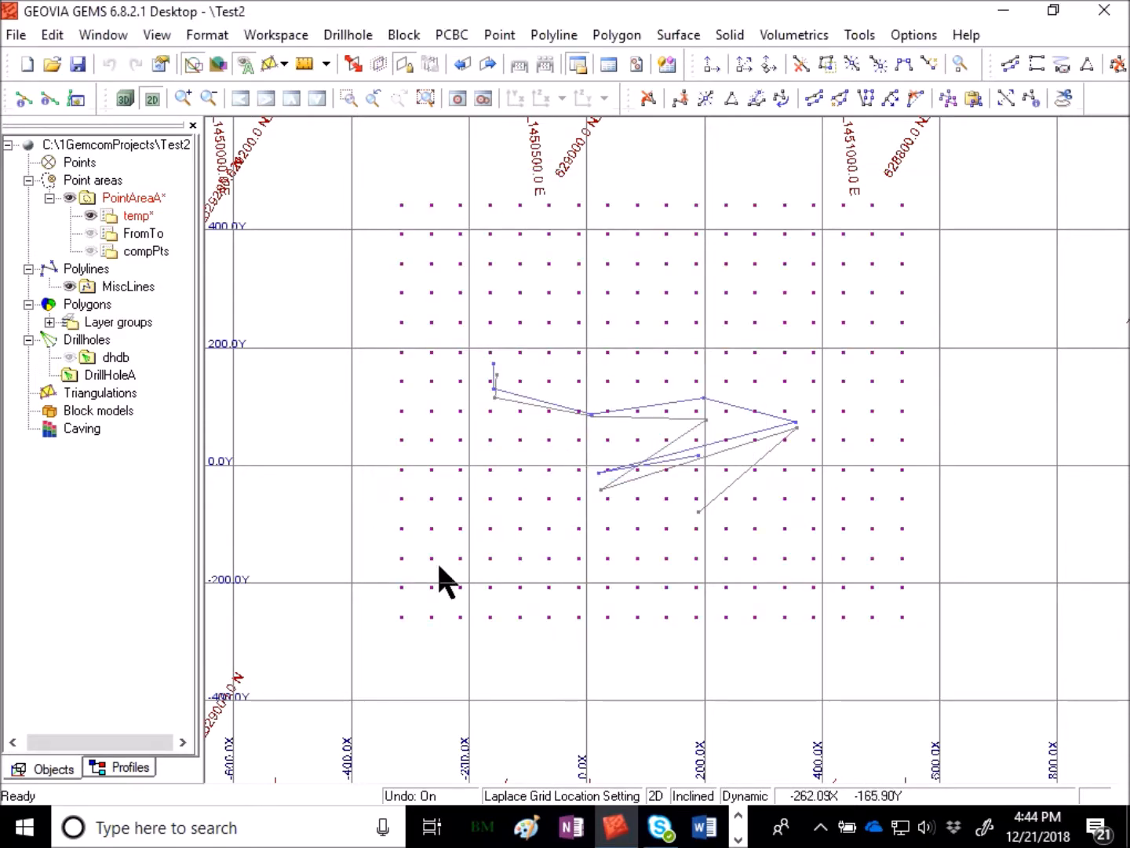
- Orbit the 3D view to examine the interpolated grid points, then return to the 2D view
click(125, 99)
mouse_move(762, 576)
mouse_down()
mouse_move(711, 663)
mouse_move(669, 684)
mouse_move(660, 581)
mouse_move(919, 538)
mouse_move(989, 512)
mouse_move(936, 494)
mouse_move(852, 530)
mouse_move(785, 585)
mouse_move(752, 579)
mouse_move(929, 527)
mouse_move(491, 573)
mouse_move(745, 496)
mouse_move(699, 603)
mouse_move(752, 613)
mouse_move(718, 626)
mouse_move(640, 618)
mouse_move(697, 583)
mouse_move(407, 613)
mouse_move(540, 456)
mouse_up()
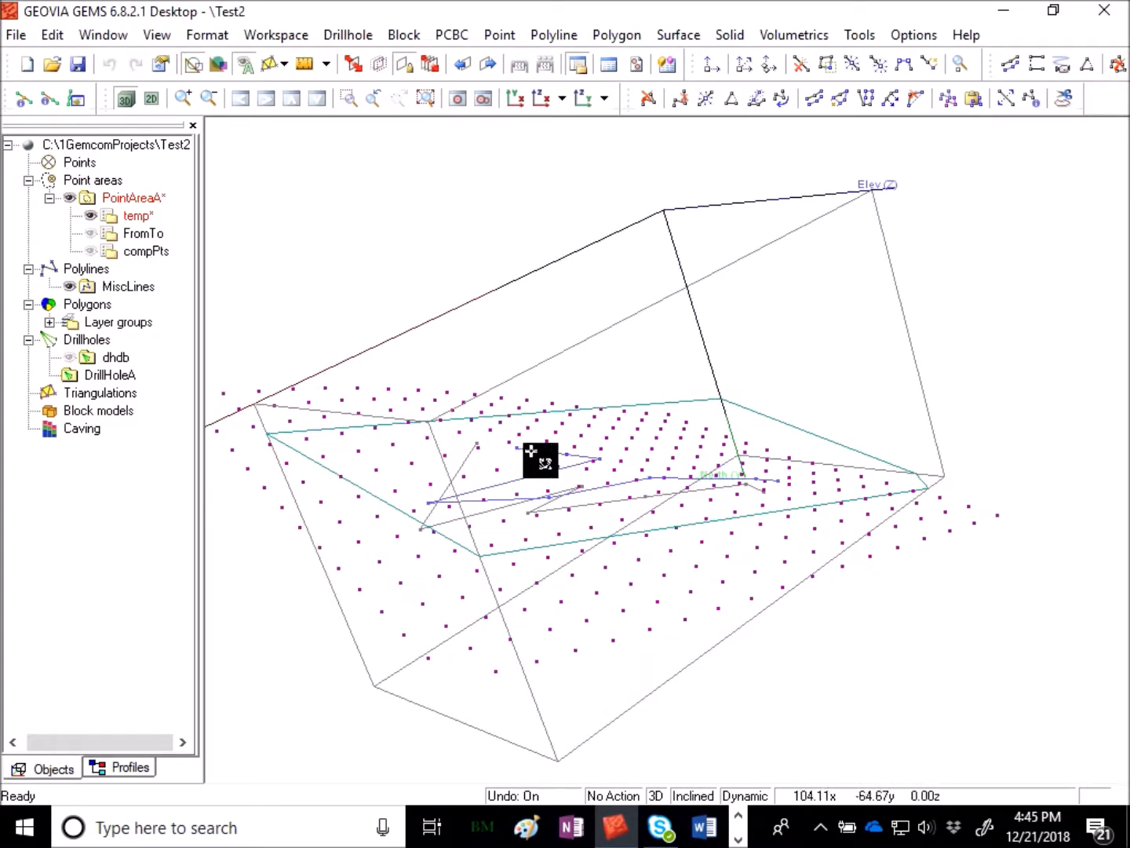
drag(604, 539, 831, 449)
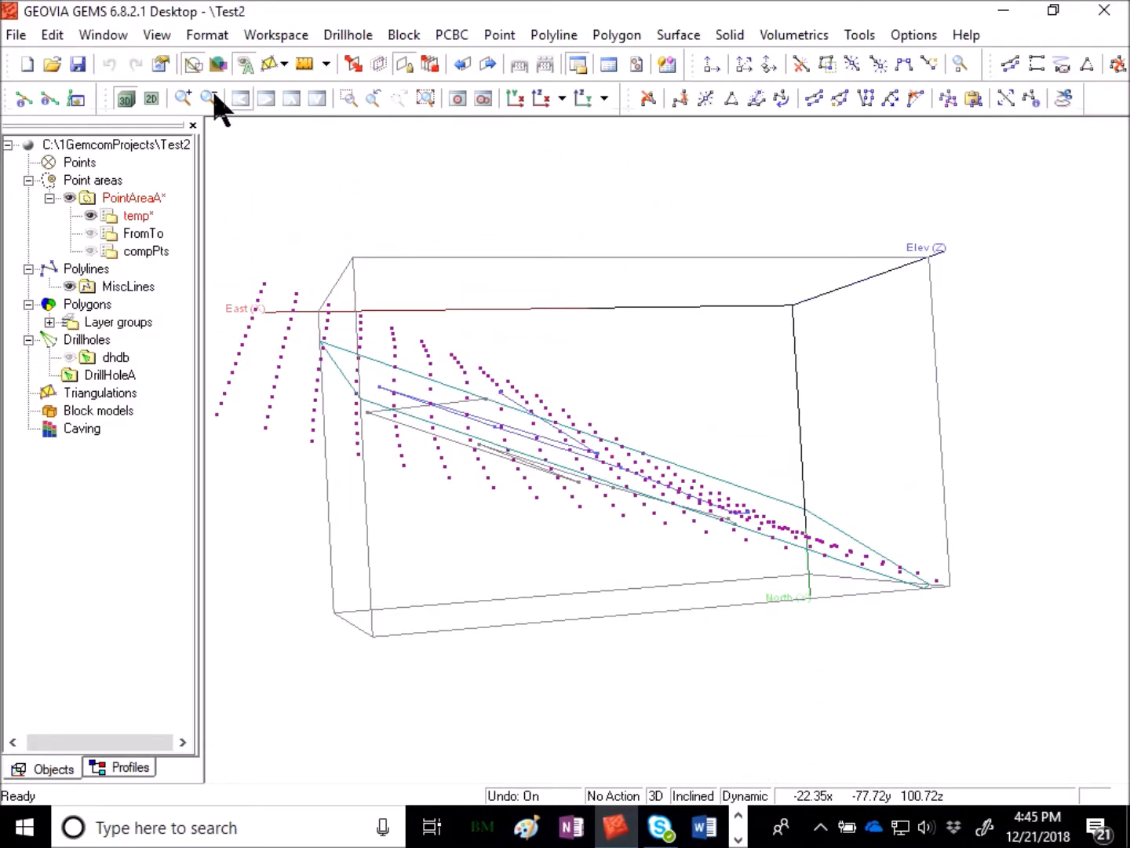
click(151, 98)
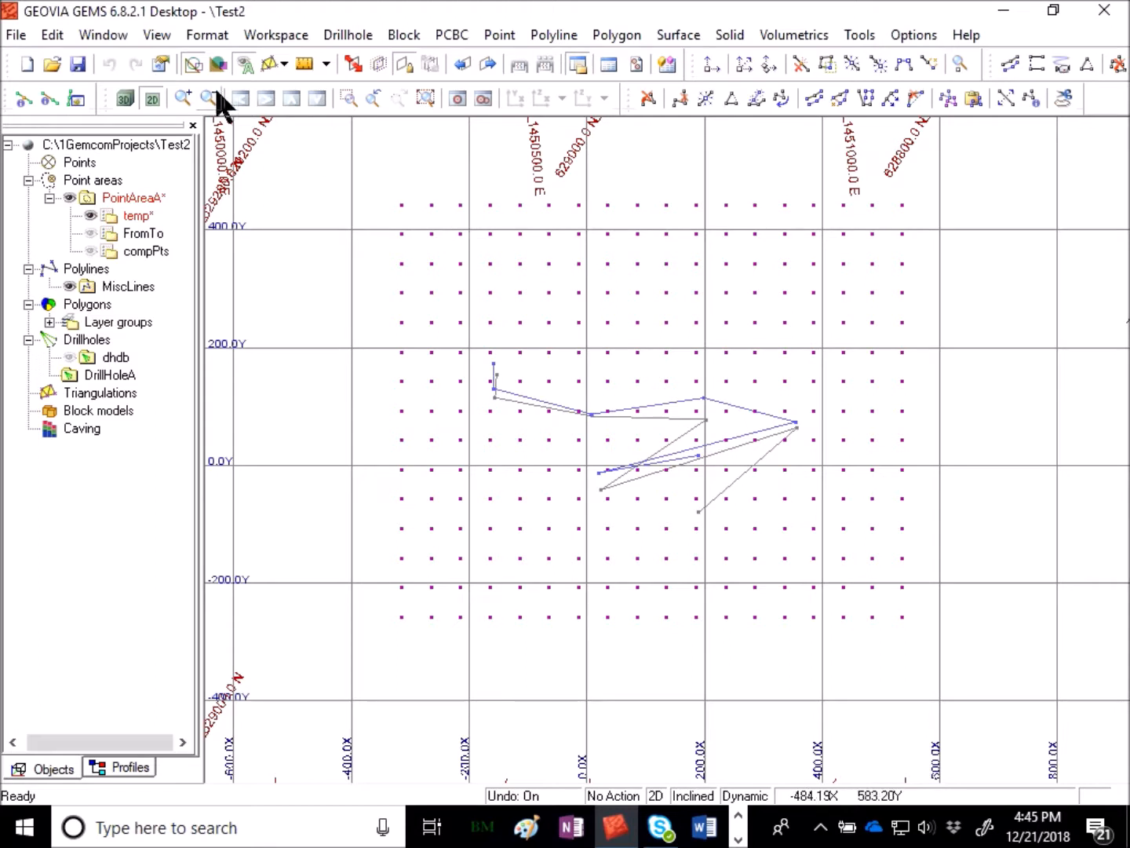
- Create a surface from active data using elevation on the current view plane, without forcing line segments as triangle edges
click(674, 34)
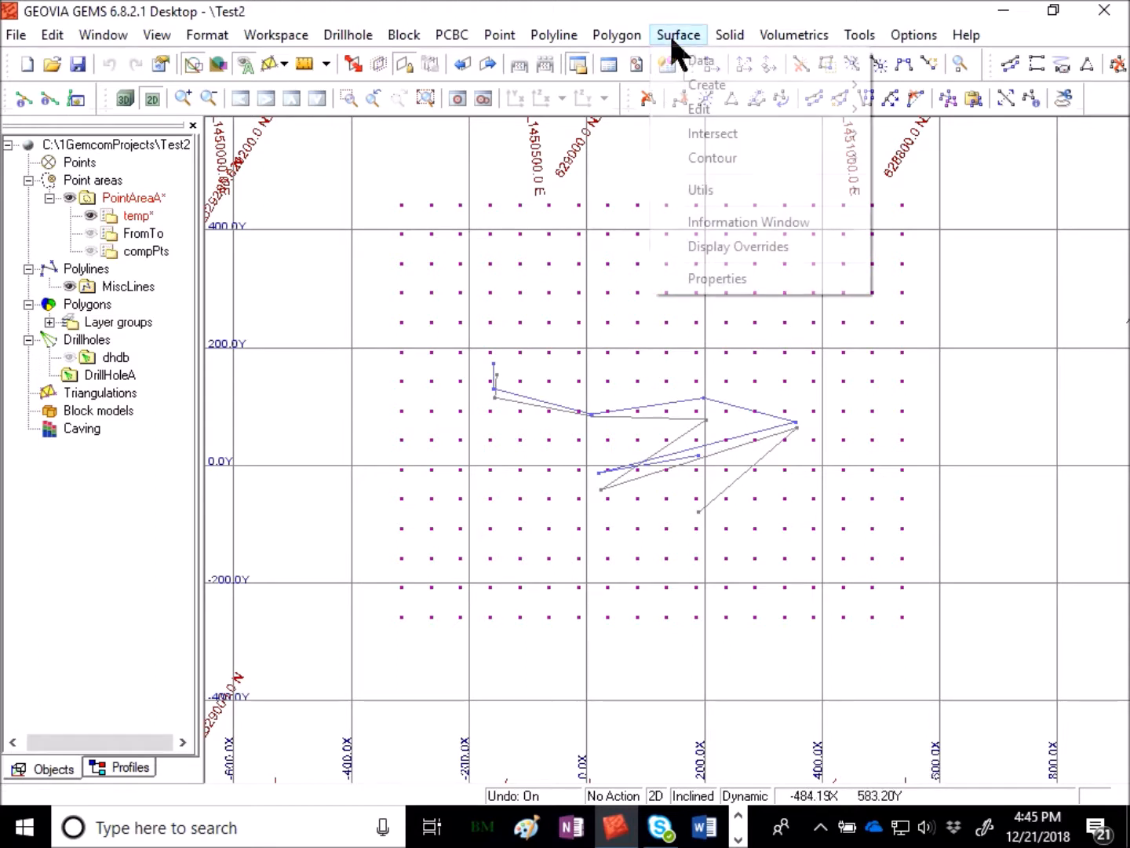
mouse_move(695, 91)
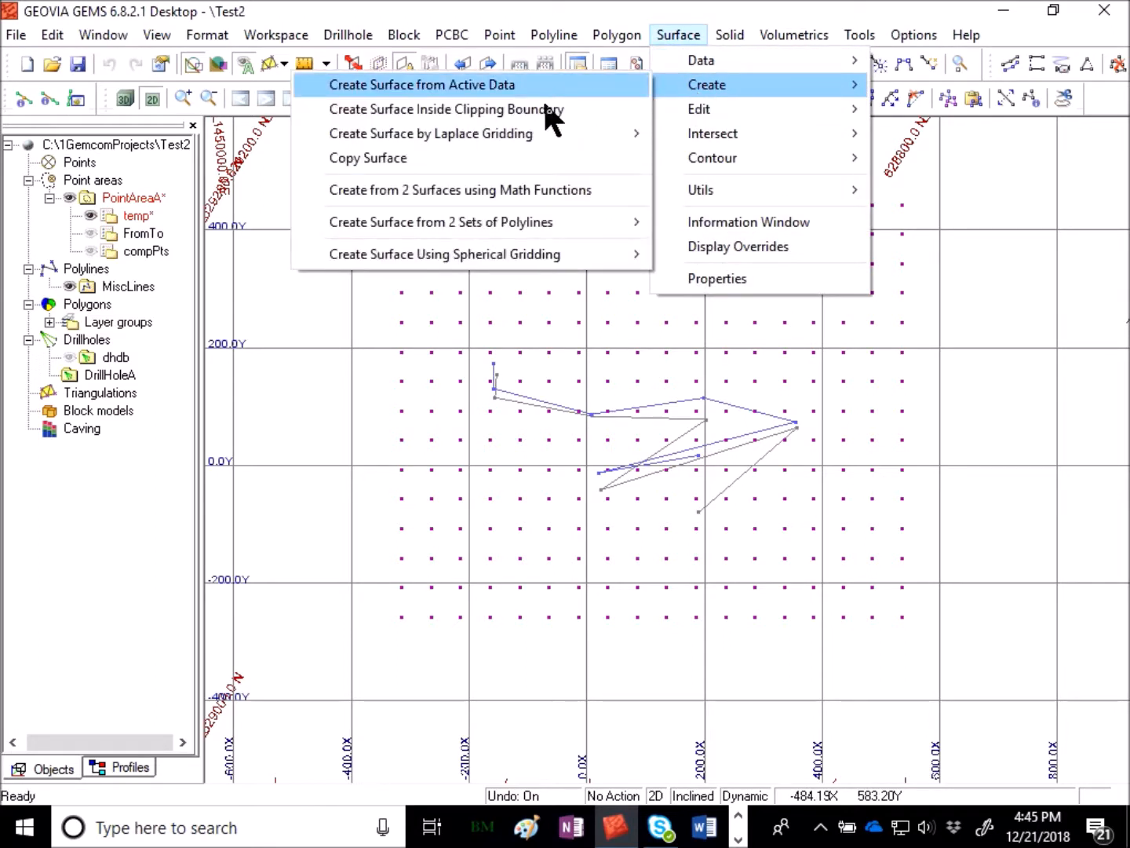
click(541, 88)
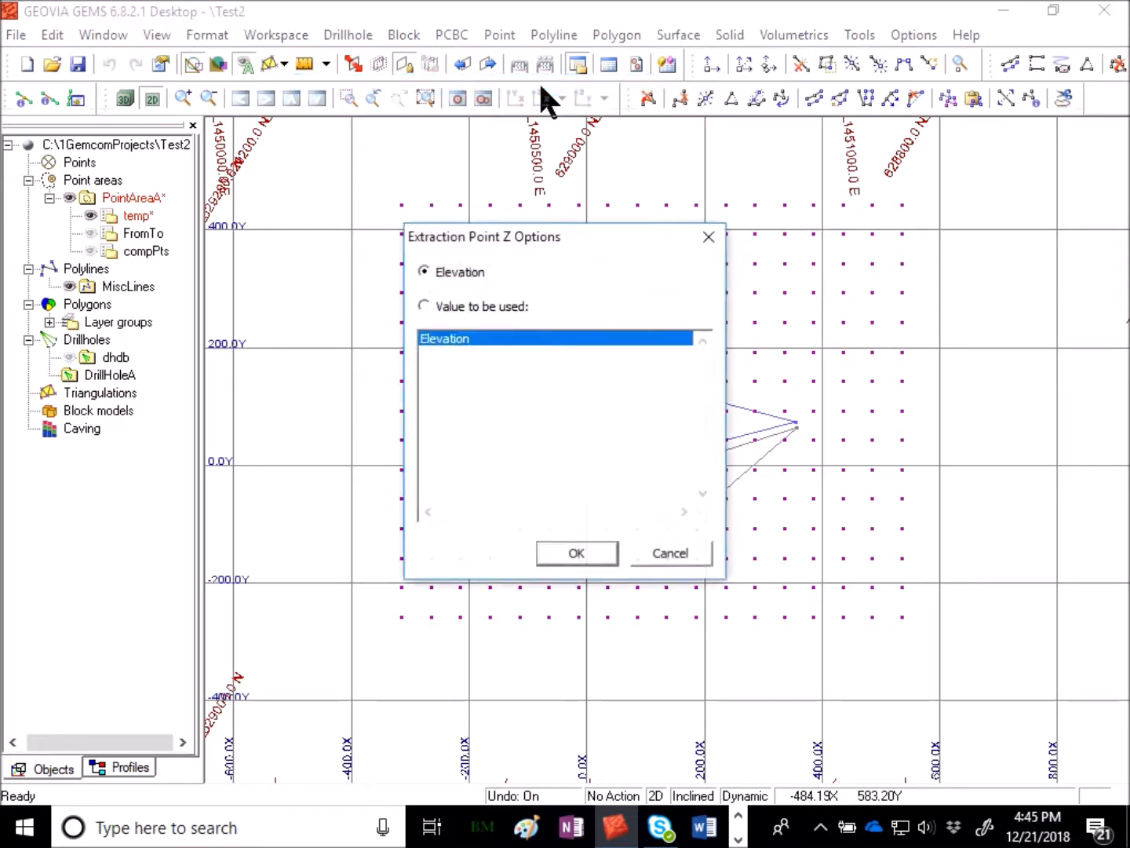
click(589, 551)
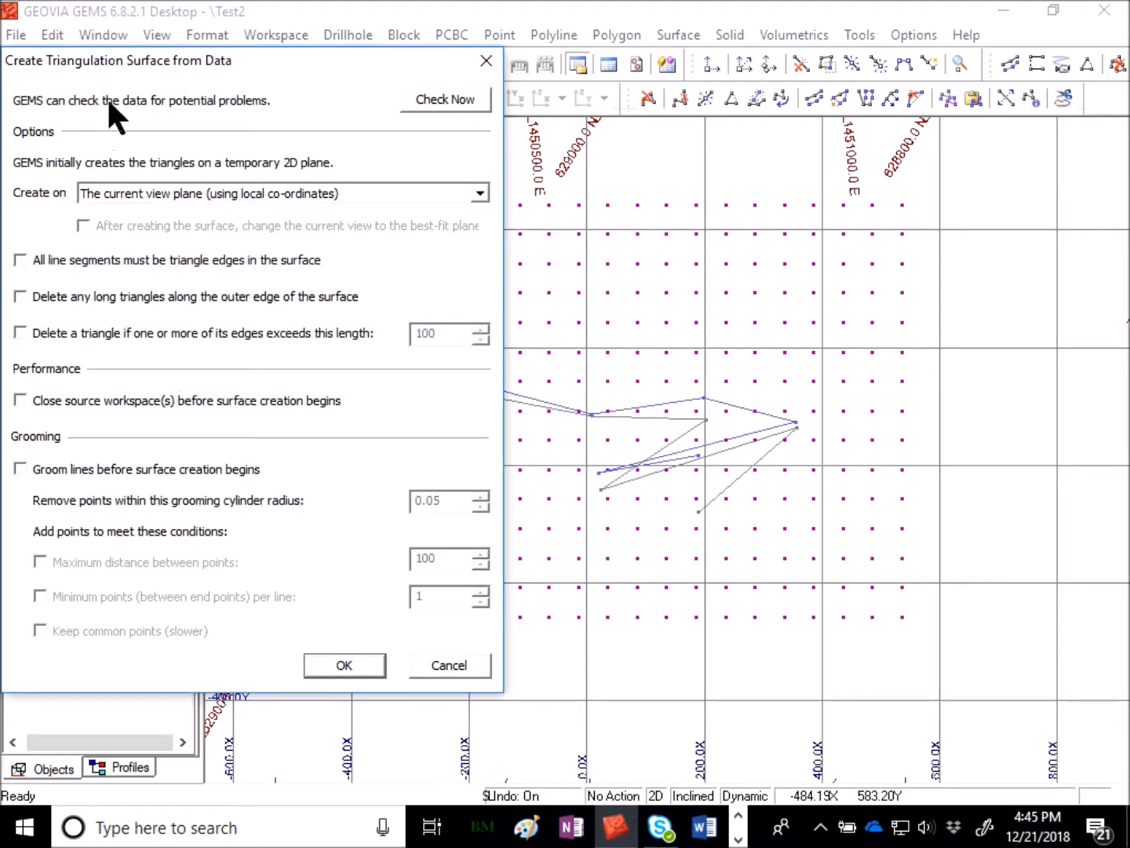
click(236, 193)
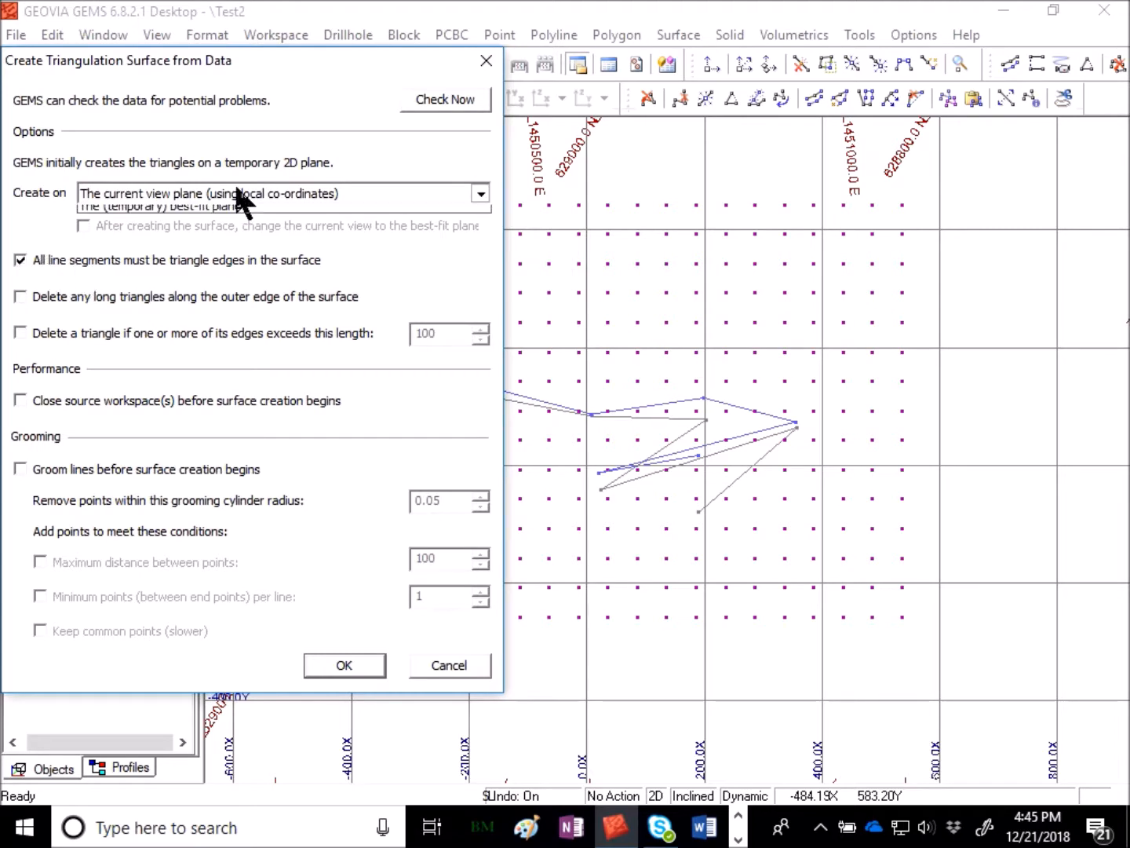
click(157, 207)
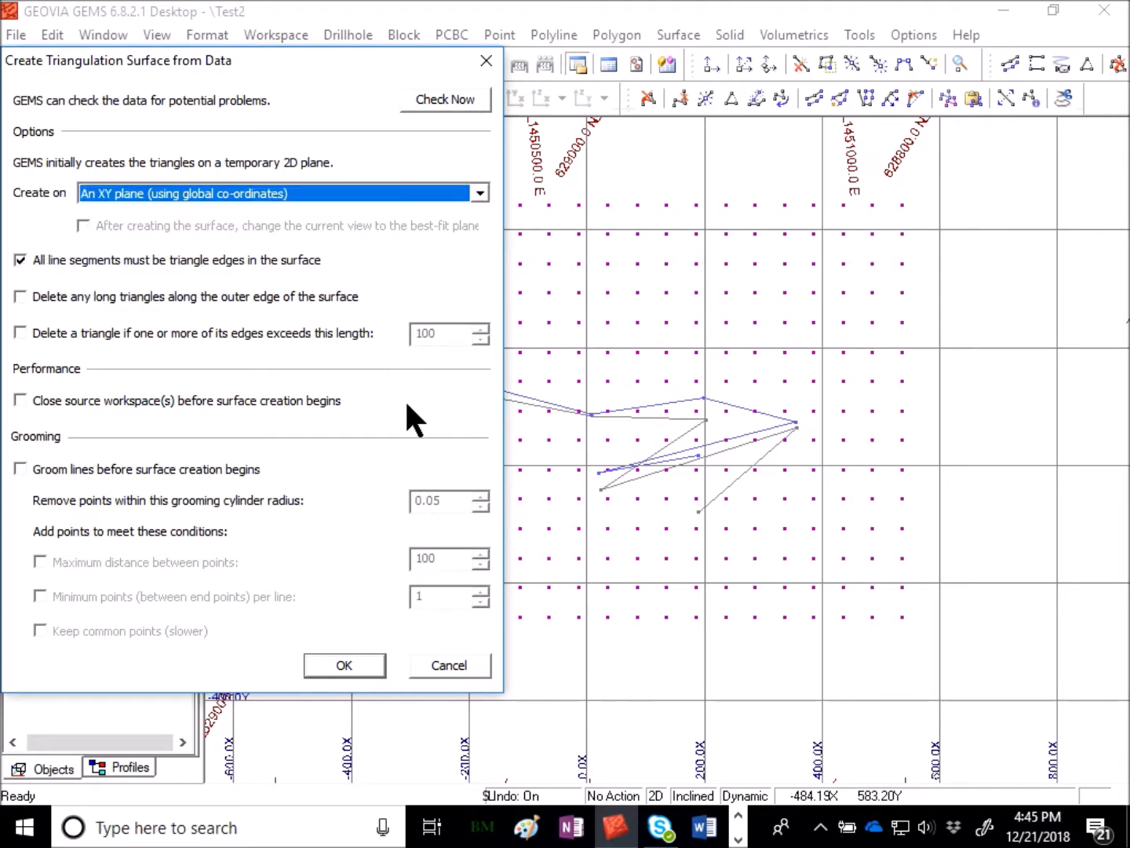
drag(240, 64, 309, 46)
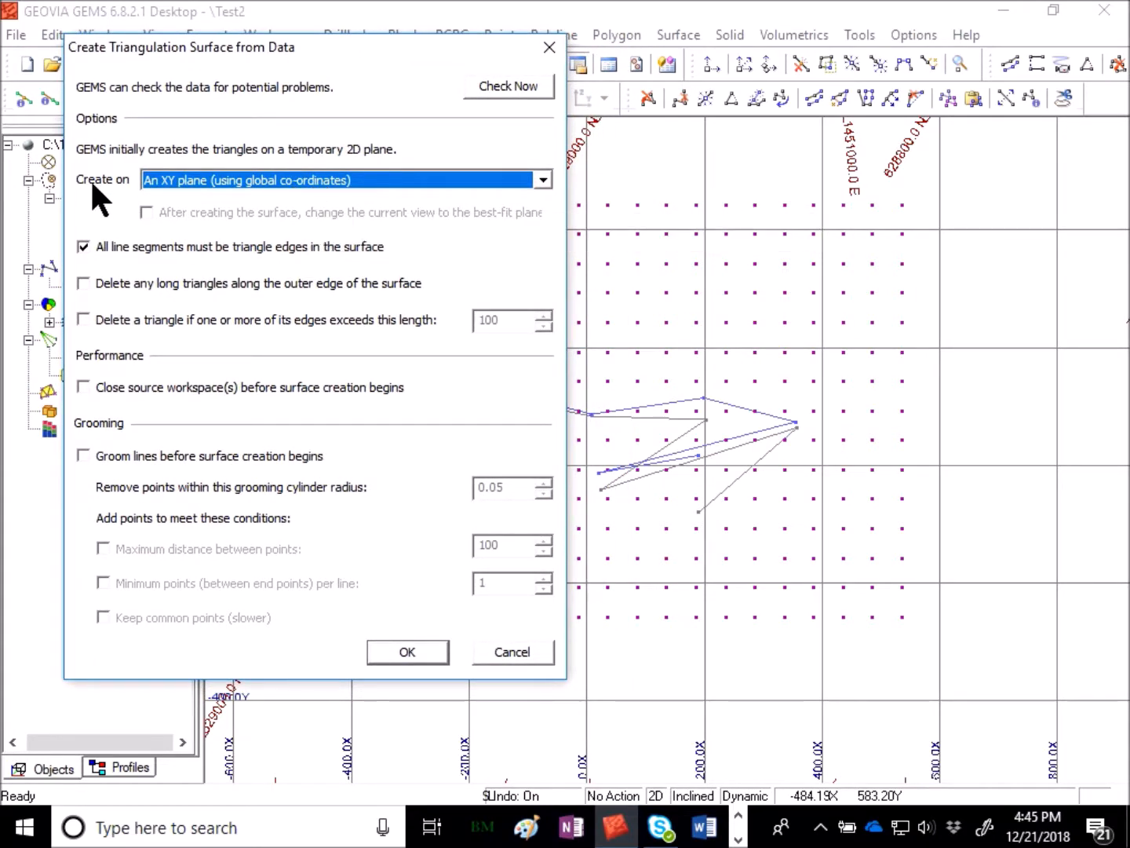
click(388, 179)
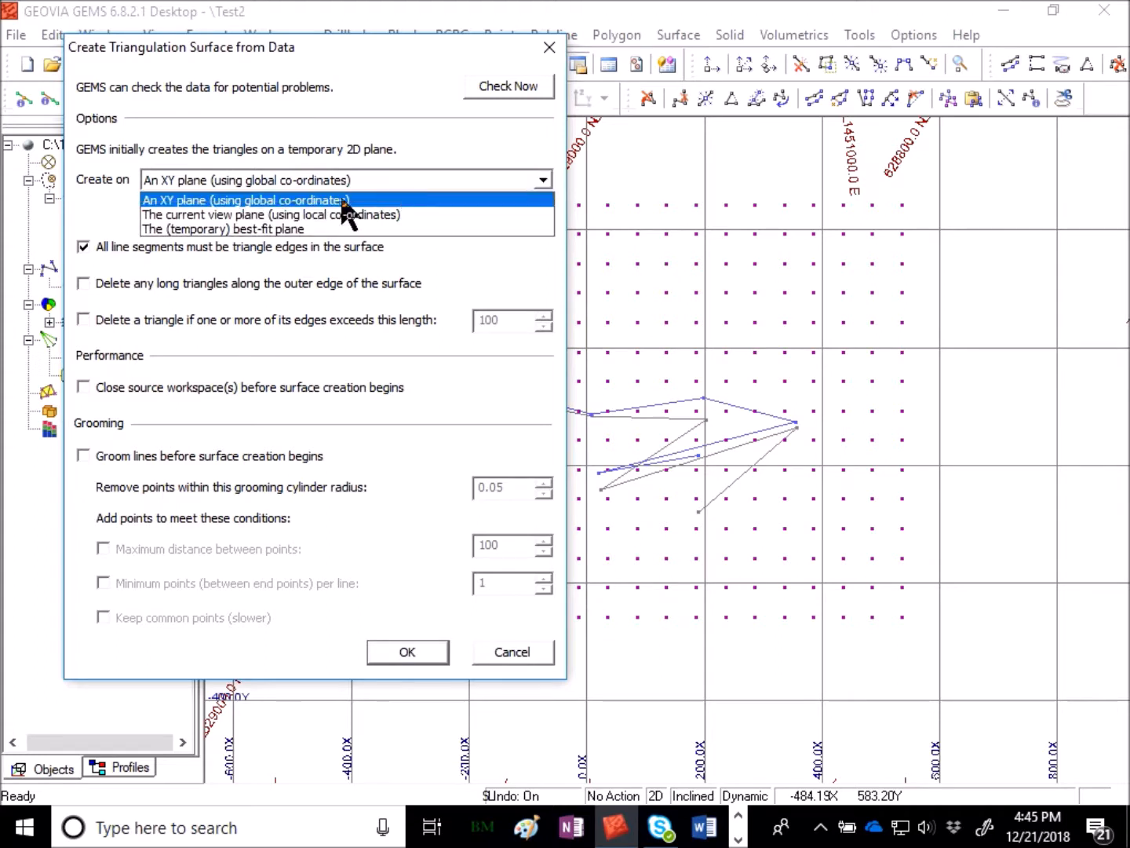
click(231, 214)
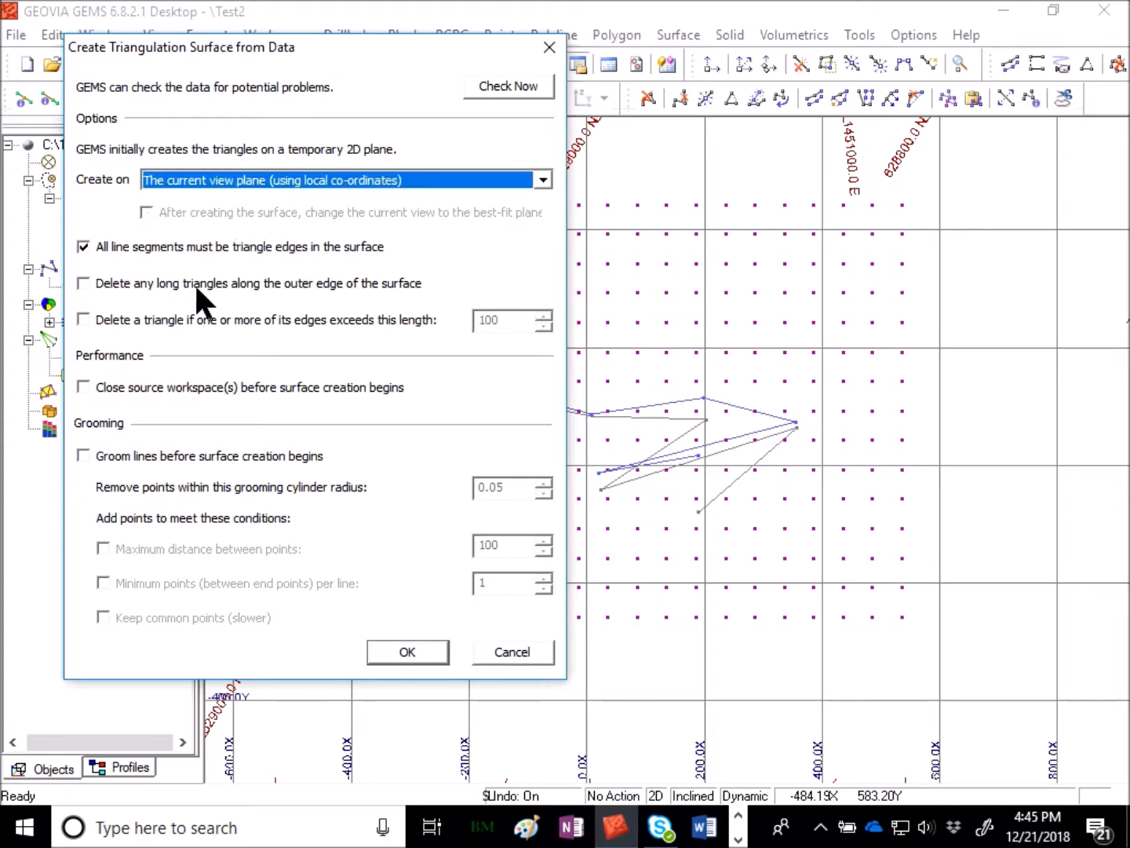
click(83, 246)
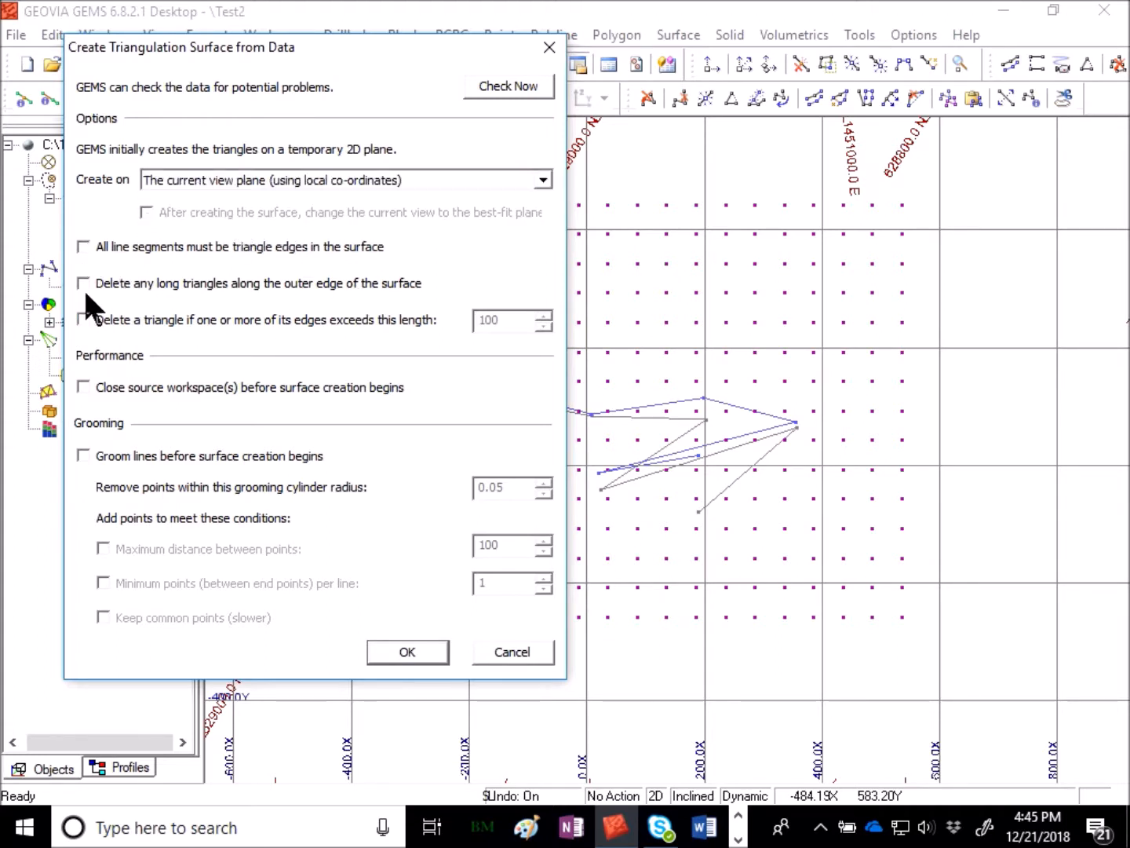
click(429, 650)
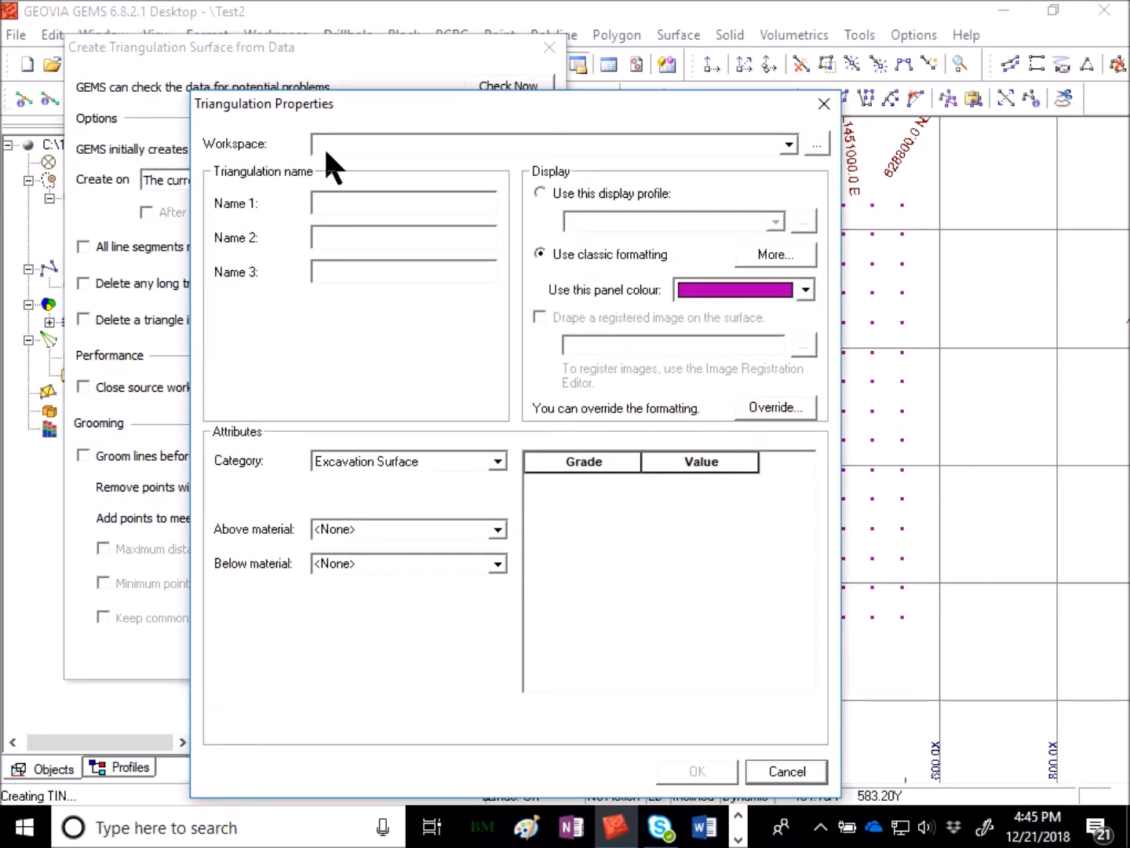
- Store the triangulation in the TinA workspace with the name side
click(431, 143)
click(431, 142)
click(827, 137)
click(815, 141)
click(257, 231)
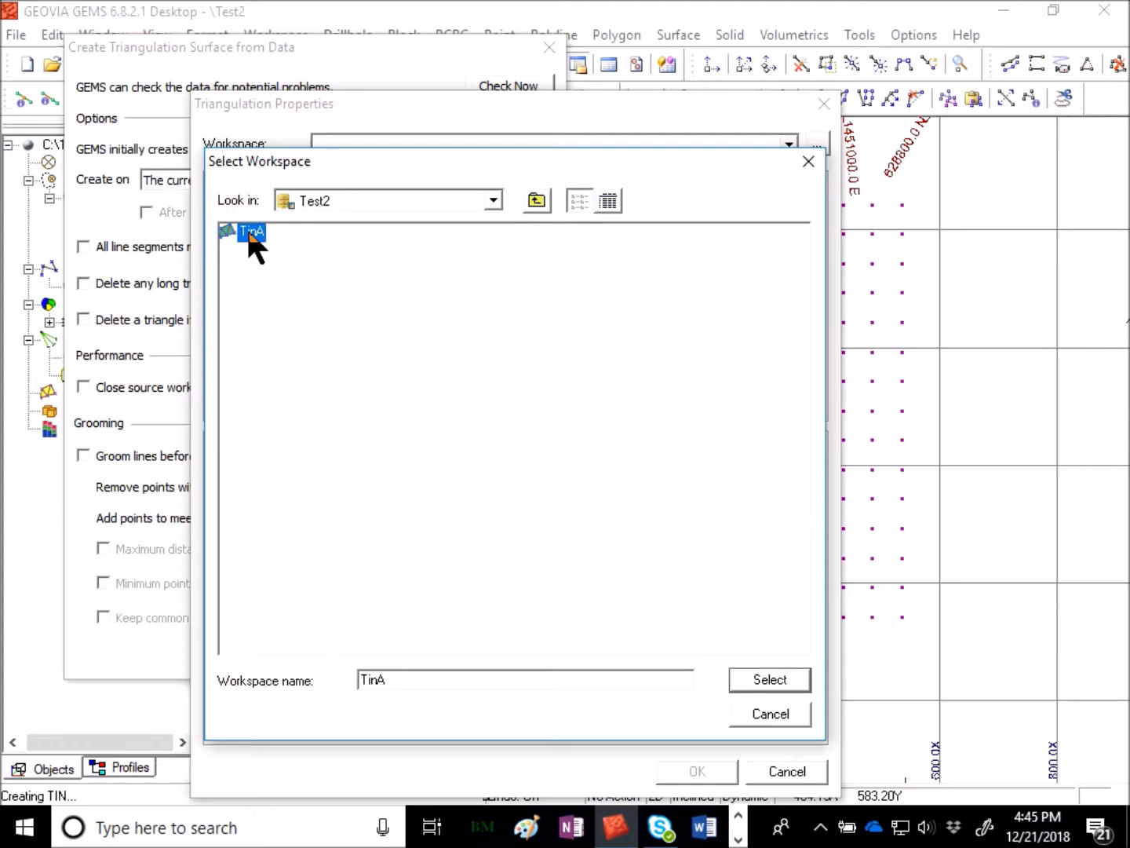
click(763, 681)
click(357, 200)
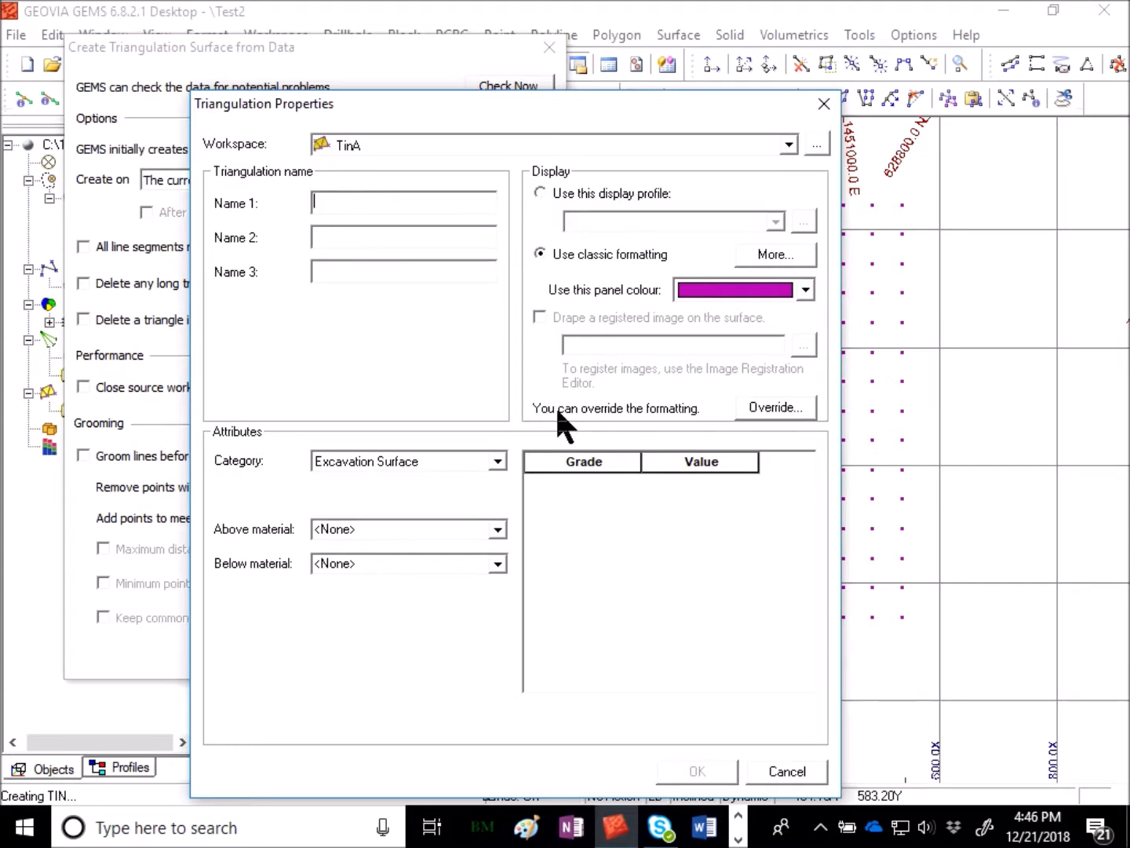
text(side A)
click(711, 763)
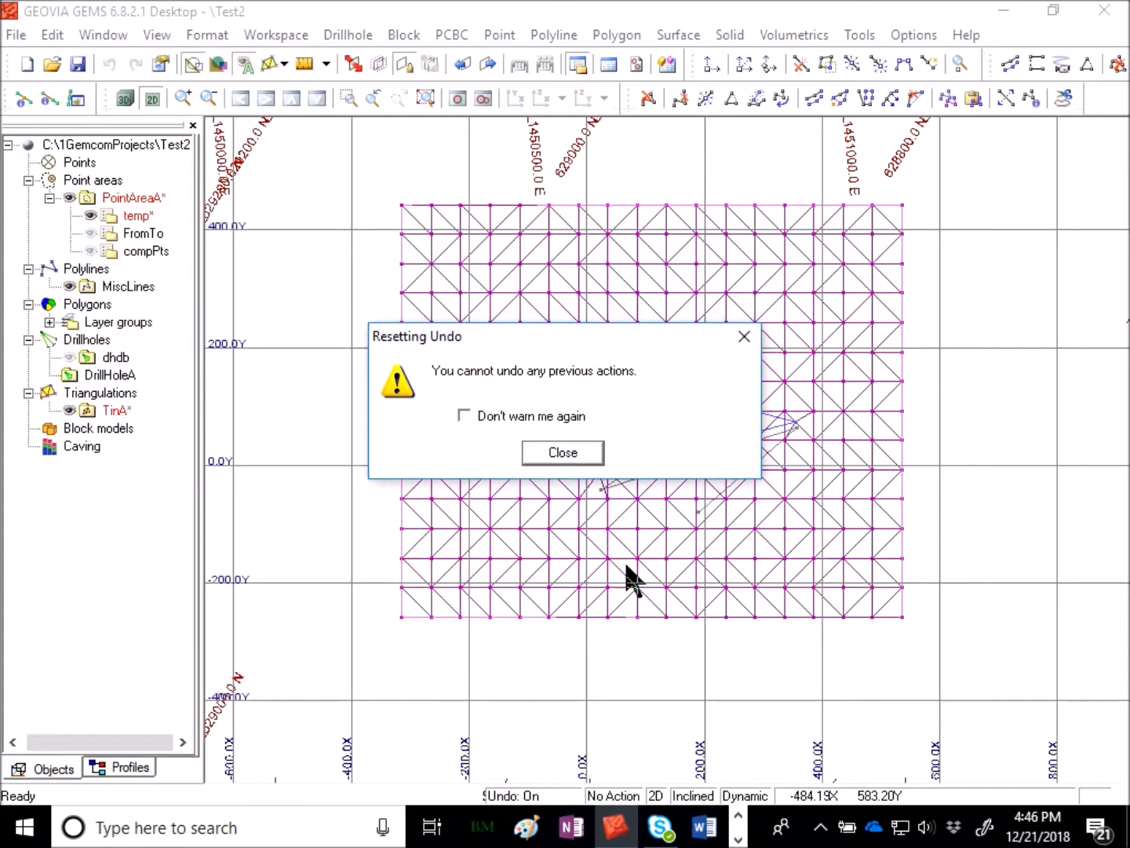
click(561, 452)
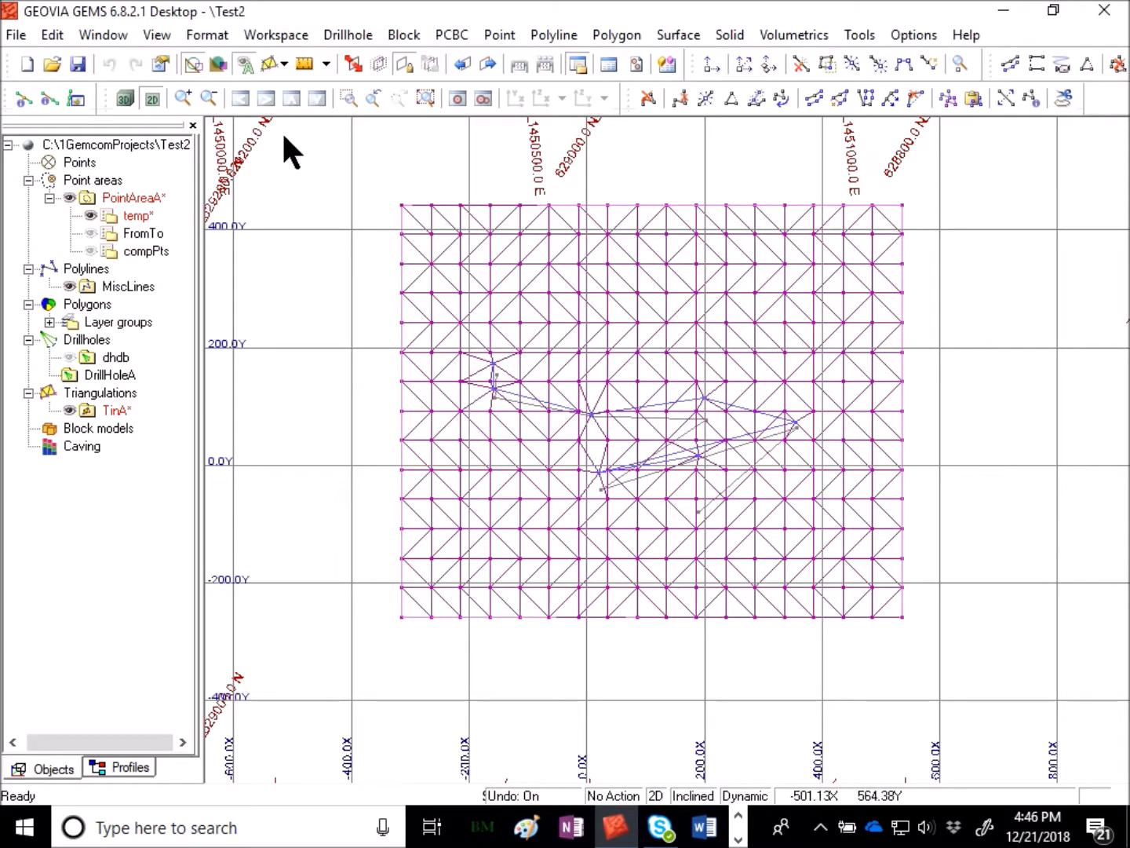
- Save the TinA triangulation and close the temp point area without saving it
right_click(114, 410)
click(217, 482)
right_click(138, 214)
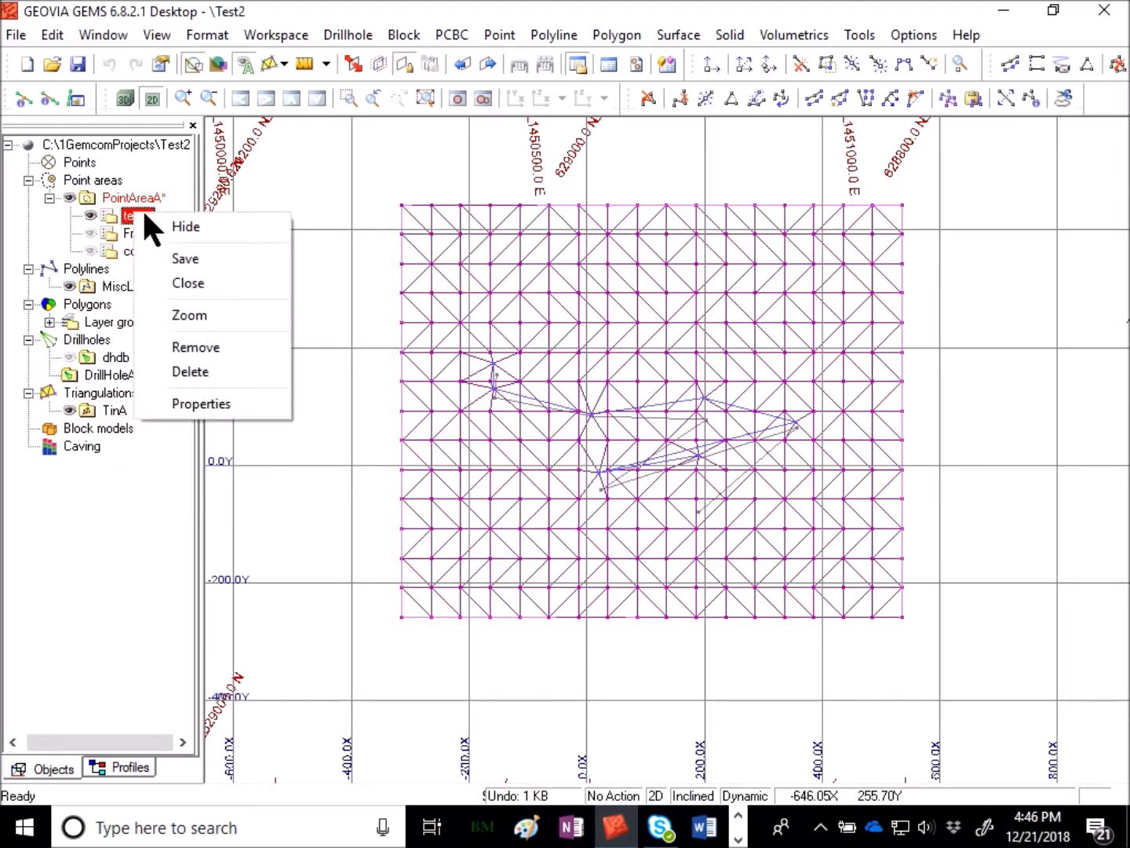
click(207, 280)
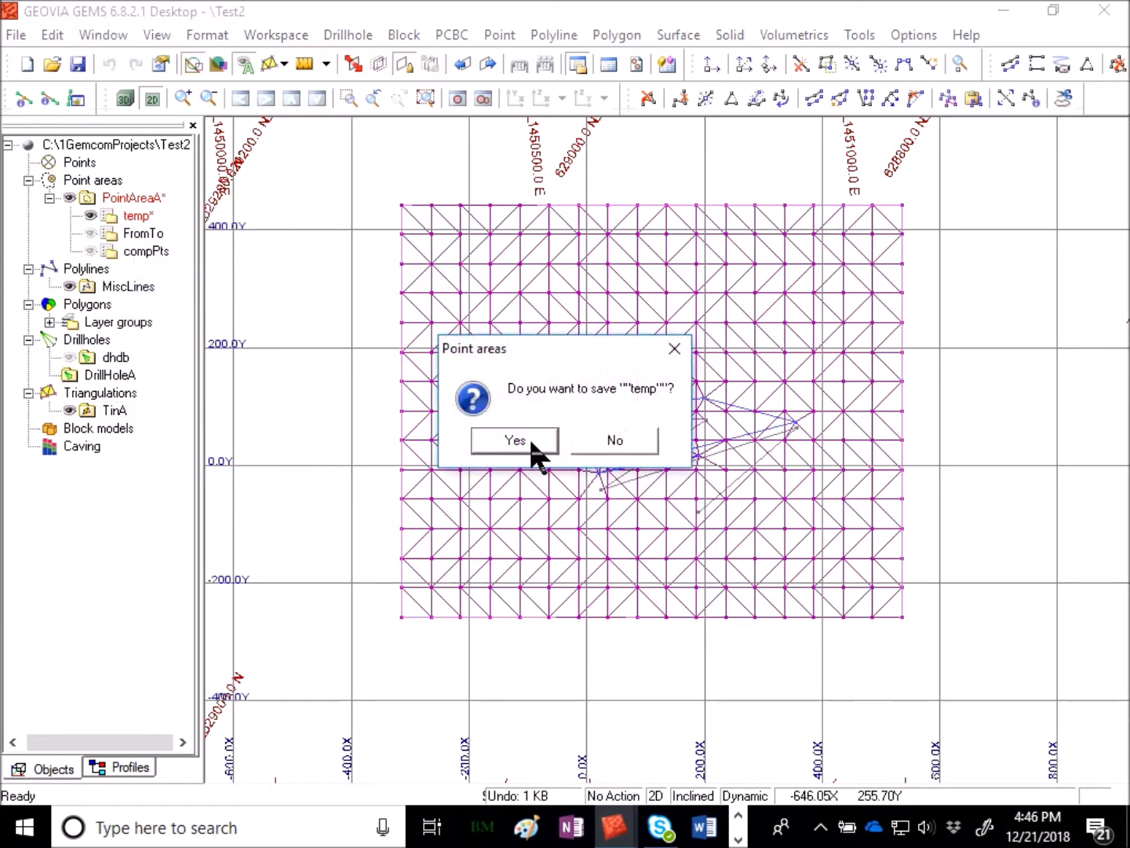
click(616, 441)
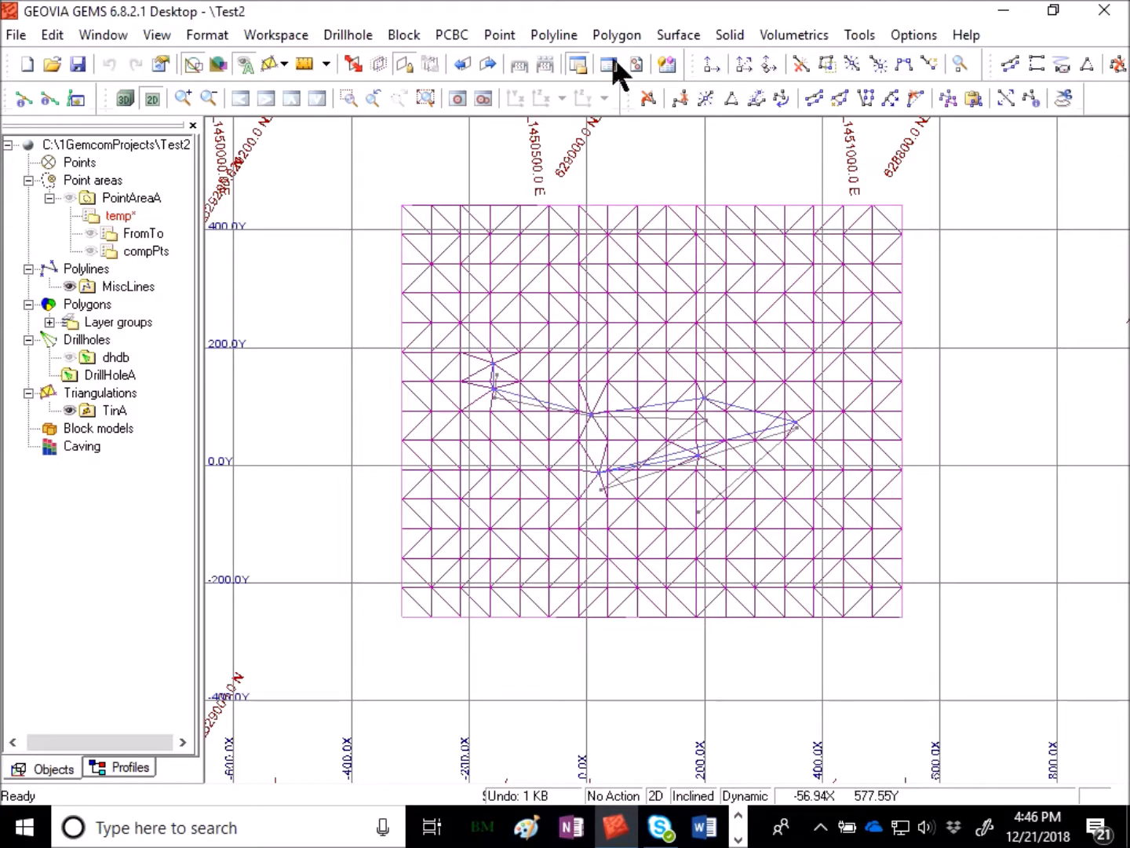
- Examine the side surface in a solid-rendered 3D view, then return to the 2D view
click(124, 95)
drag(849, 537, 748, 315)
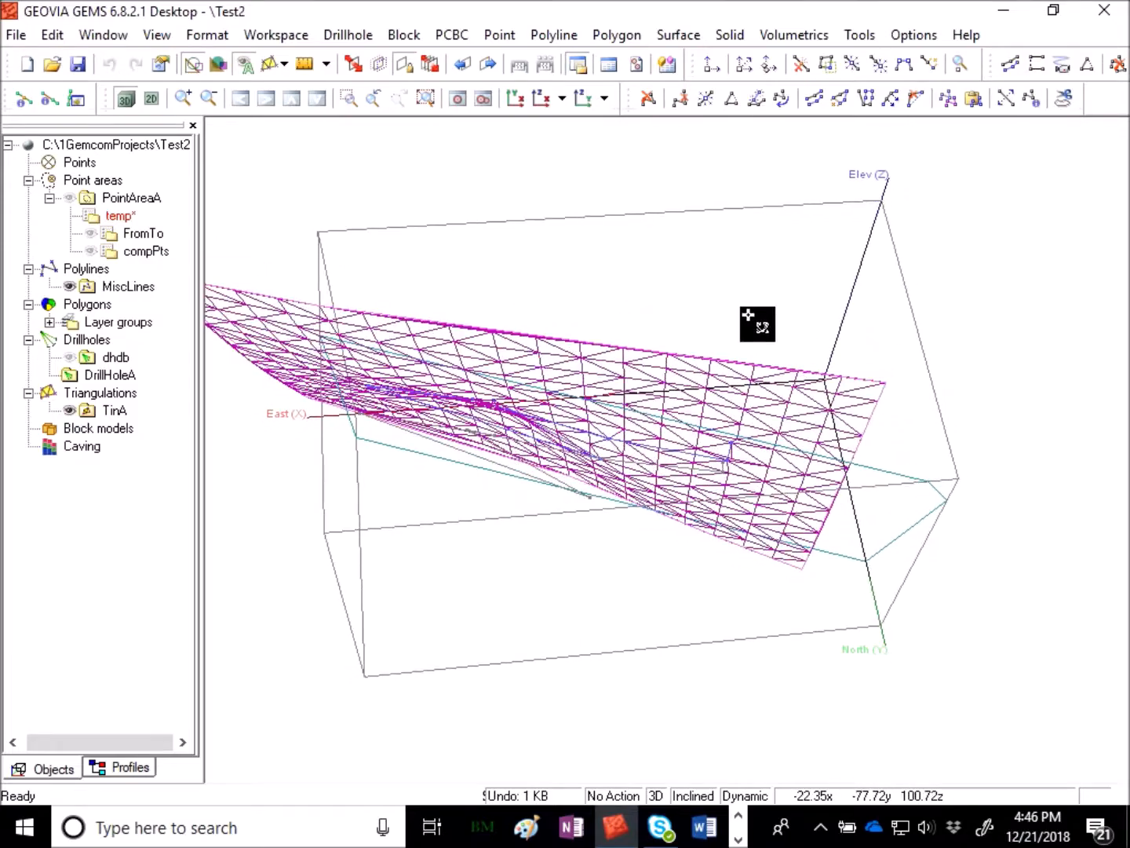
click(219, 63)
mouse_move(802, 279)
mouse_down()
mouse_move(663, 455)
mouse_move(729, 456)
mouse_move(850, 303)
mouse_move(865, 74)
mouse_move(836, 181)
mouse_move(815, 345)
mouse_move(750, 315)
mouse_move(638, 381)
mouse_move(794, 522)
mouse_move(710, 547)
mouse_move(852, 511)
mouse_up()
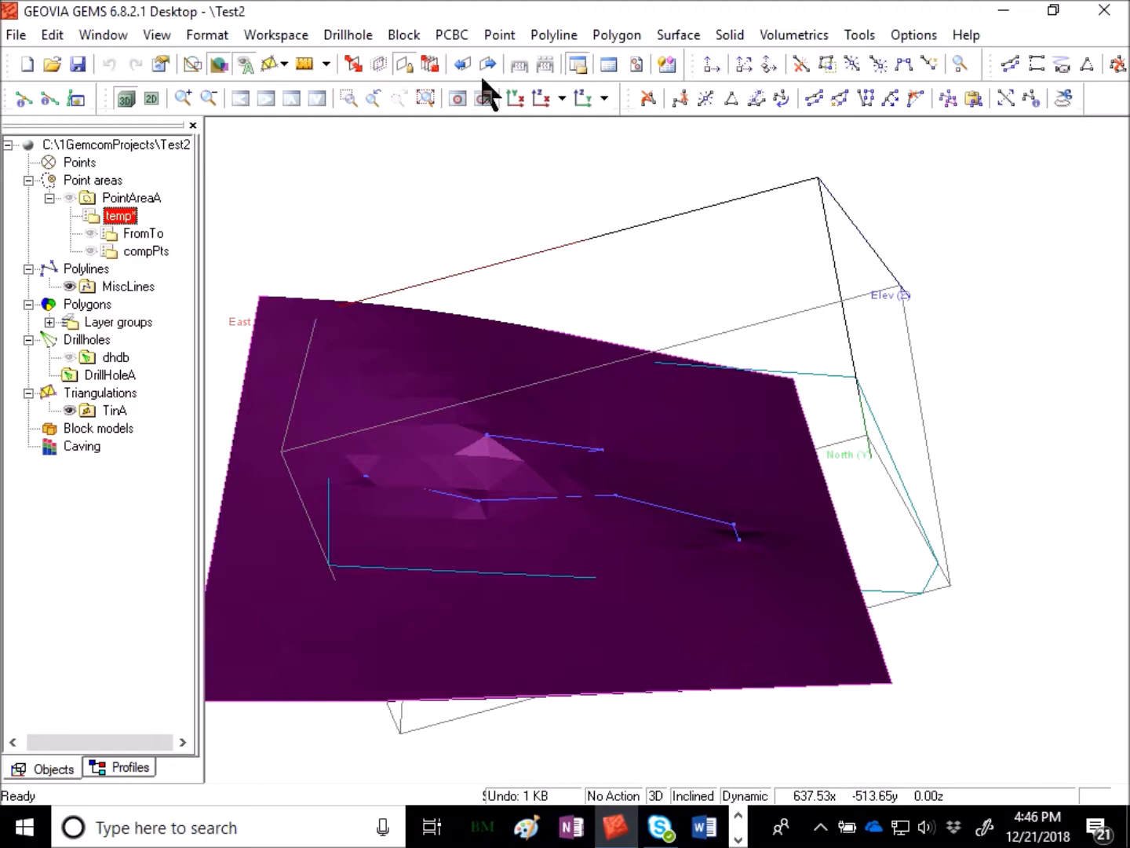
click(156, 99)
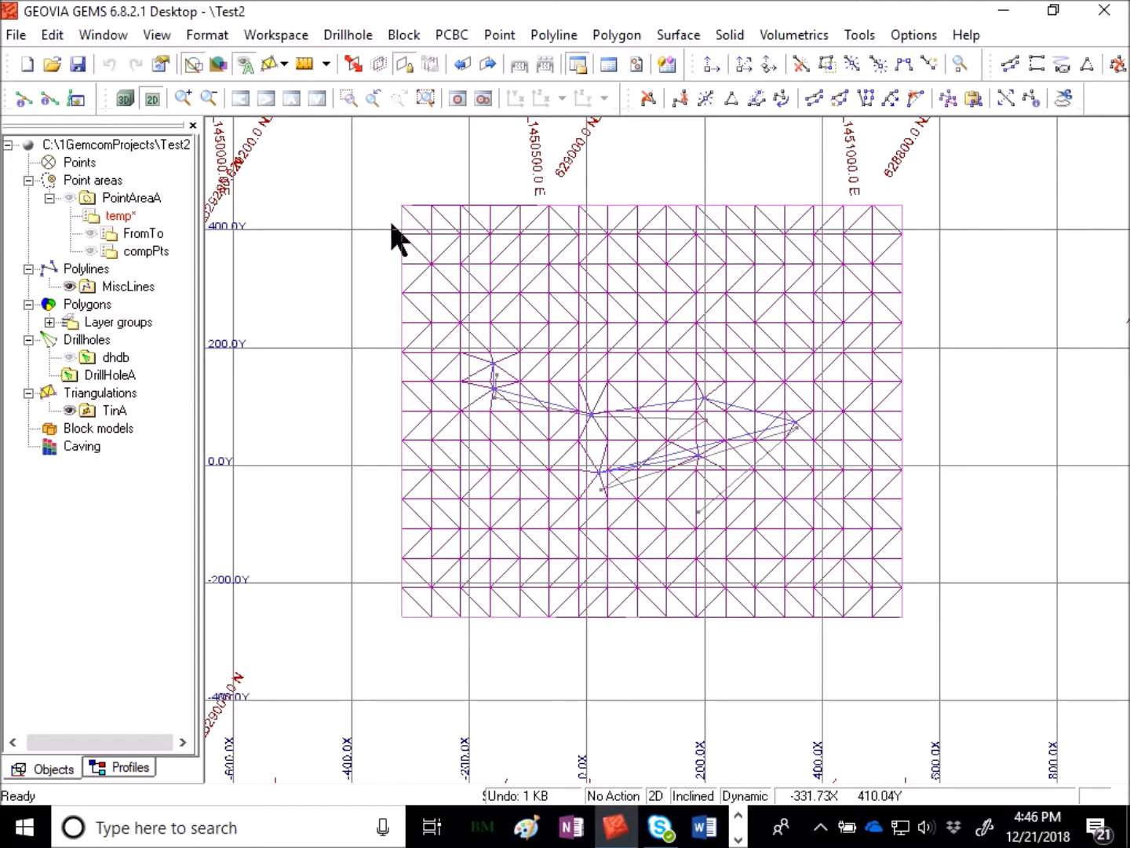
- Switch triangulation display to draw as projections
click(283, 63)
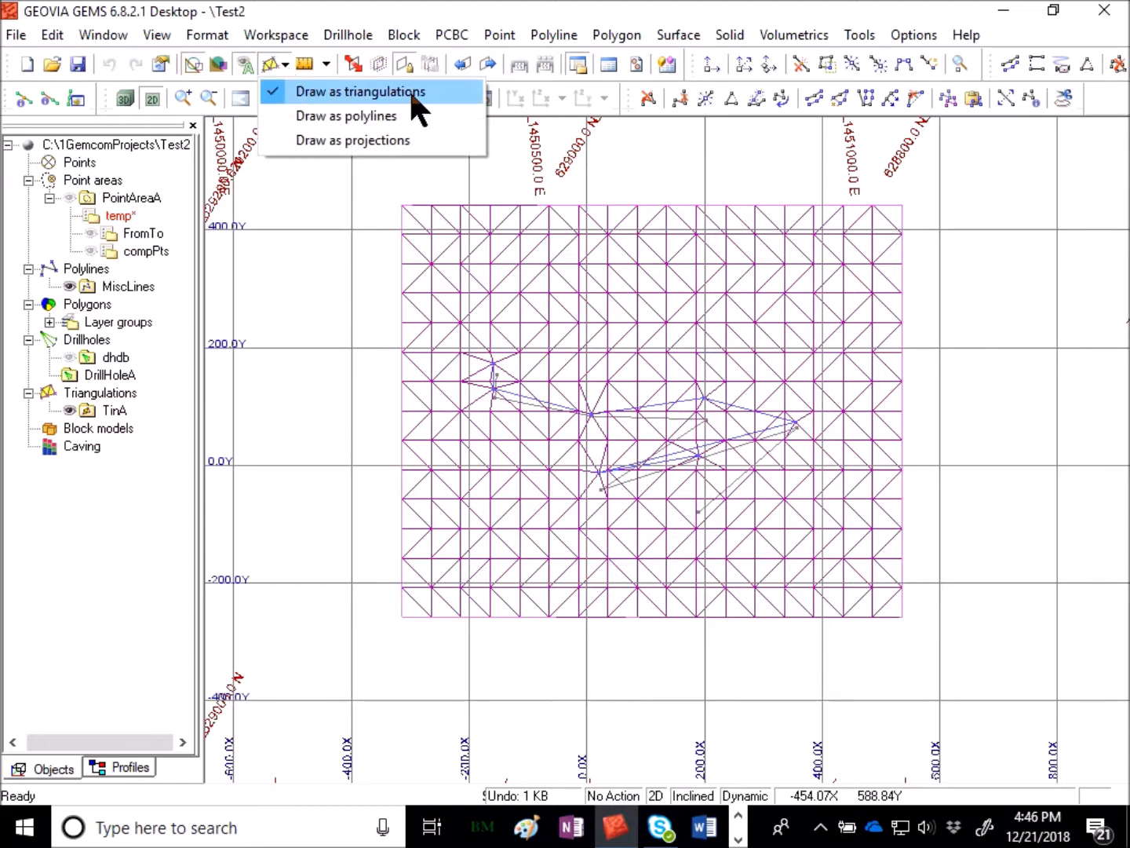
click(412, 139)
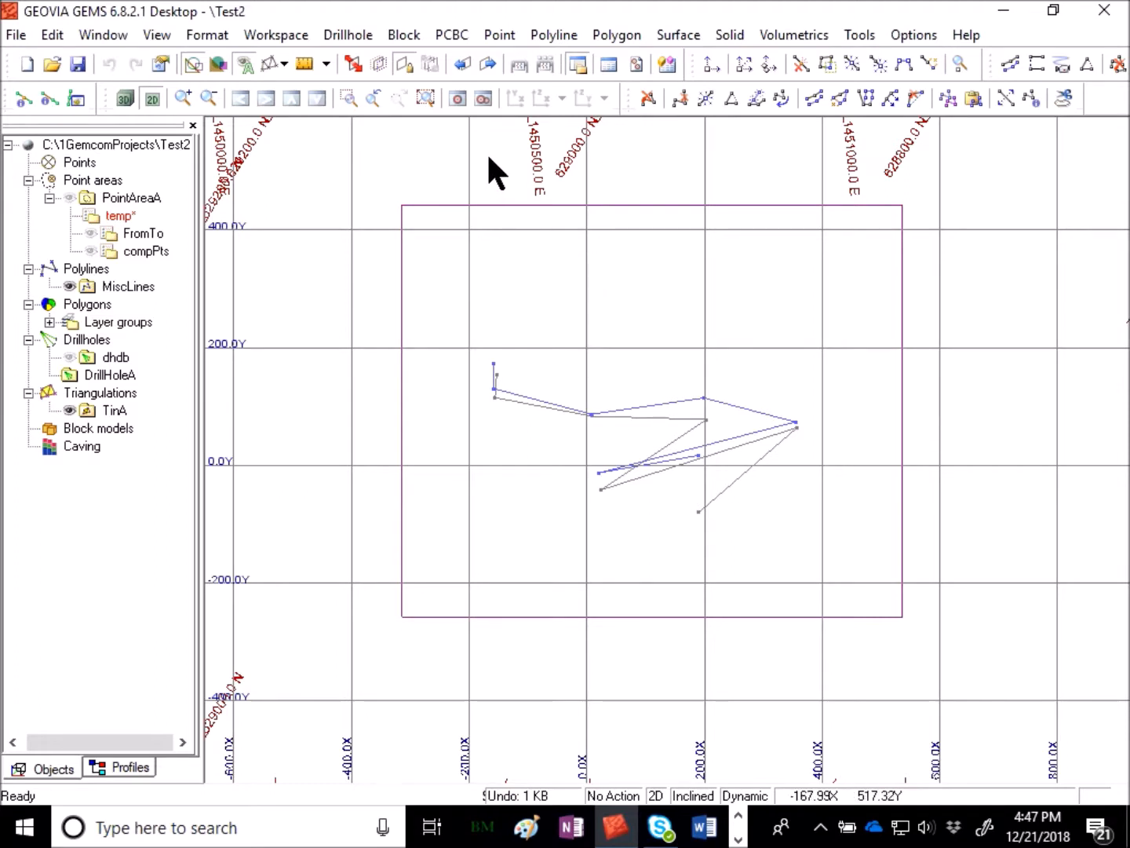
- Manually activate the lower digitised feature polyline
click(551, 36)
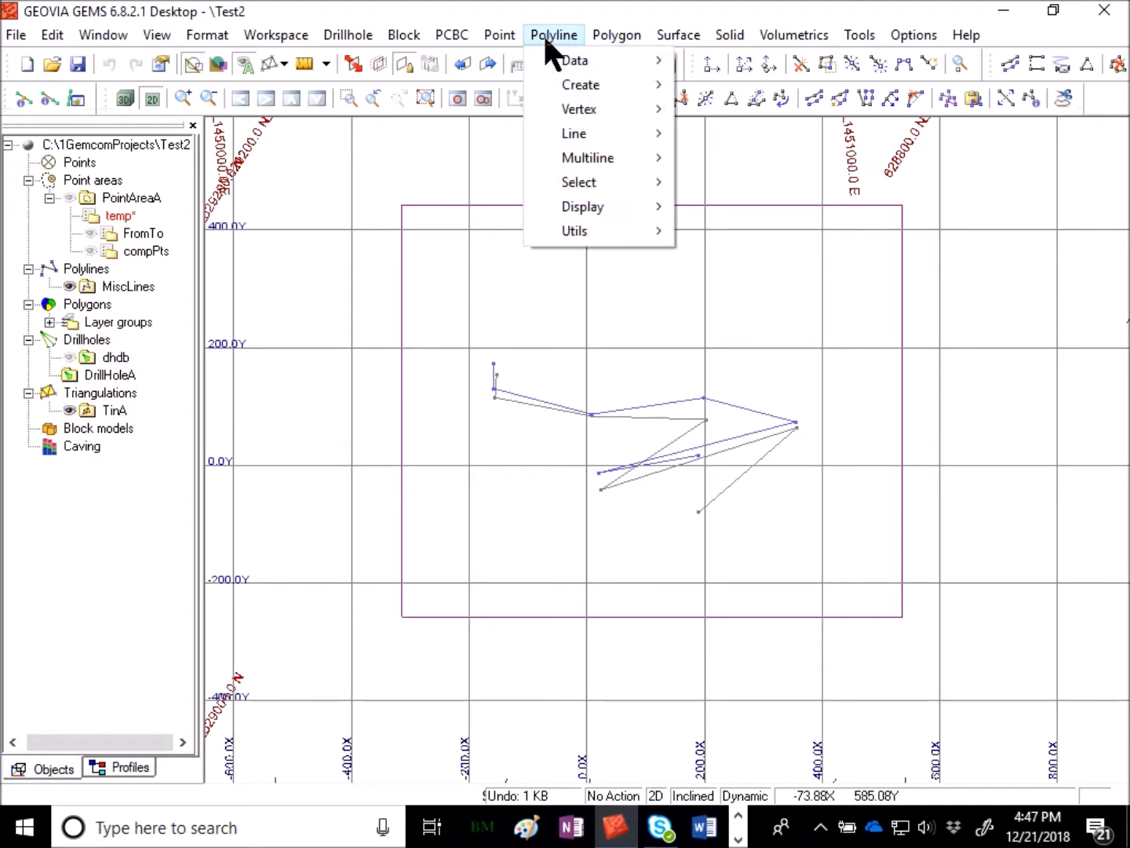
mouse_move(599, 185)
click(816, 449)
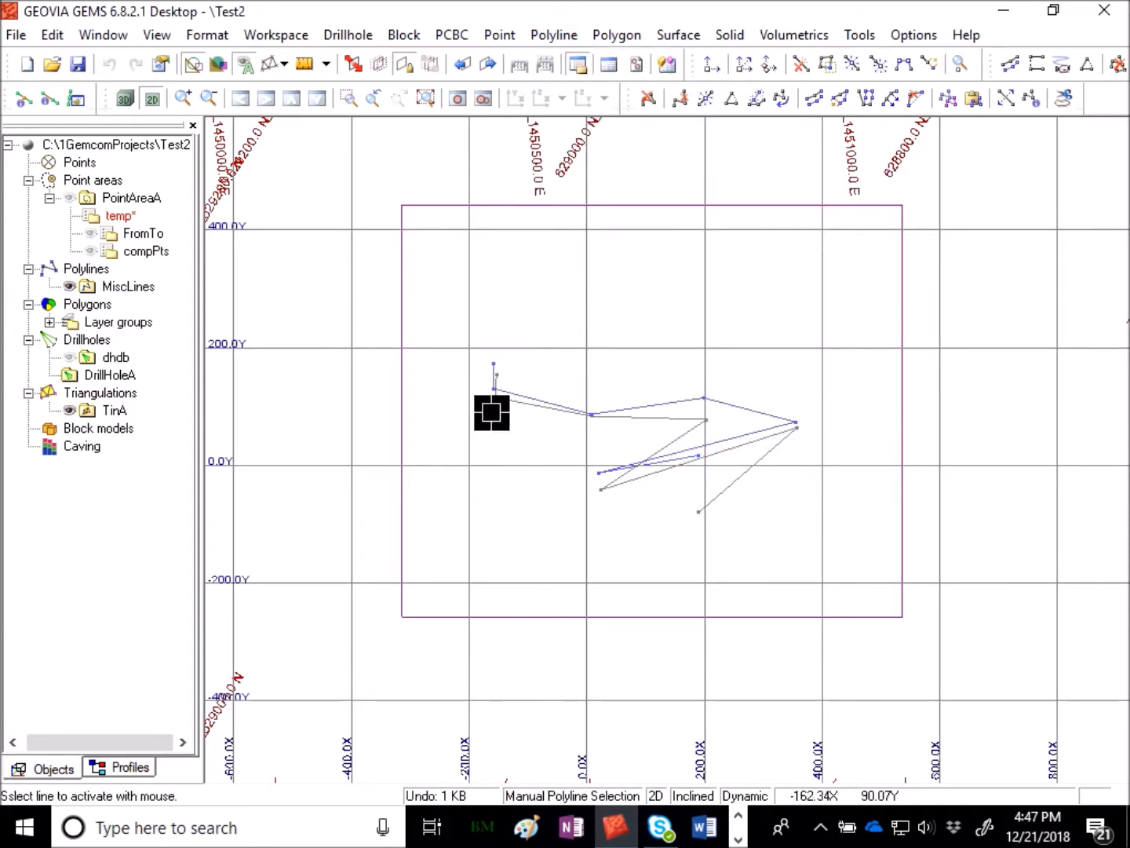
click(706, 428)
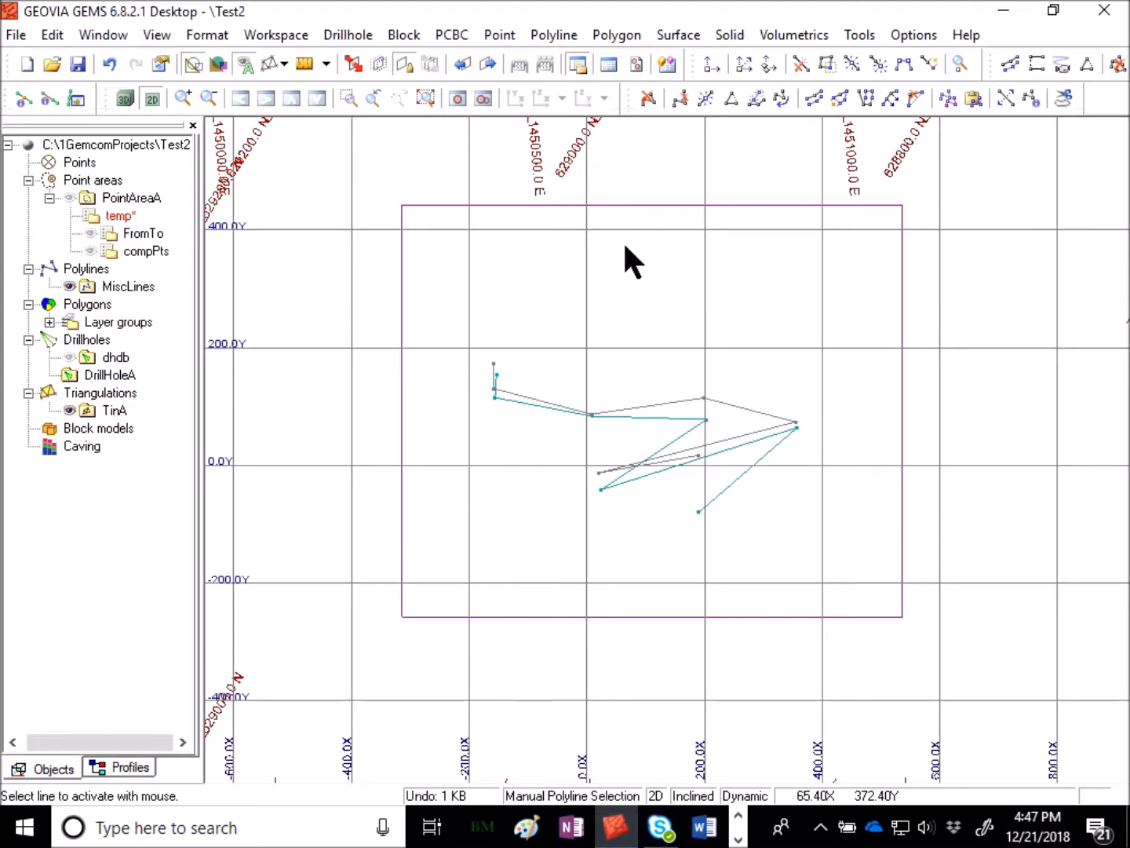
key(Escape)
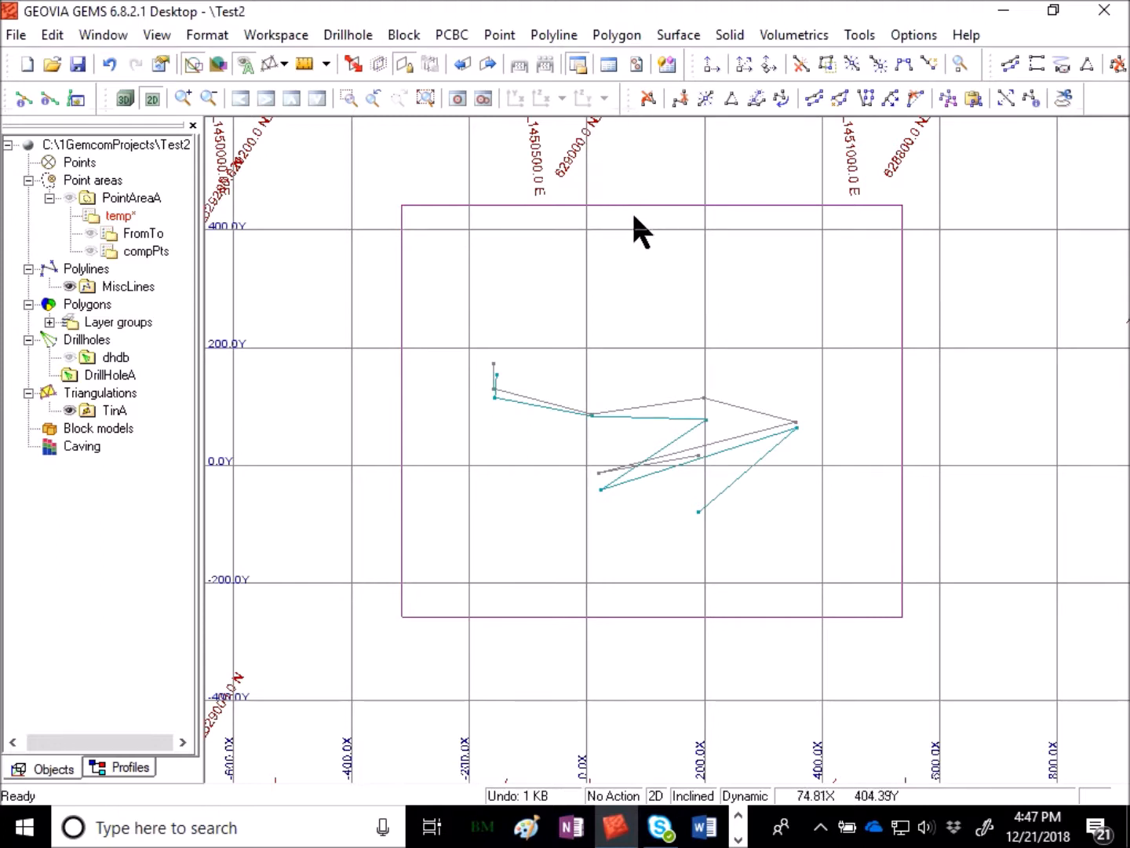
- Laplace-grid the active data on a graphically defined grid with 50 by 50 cells and smoothing 20, interpolating the displayed grid
click(685, 35)
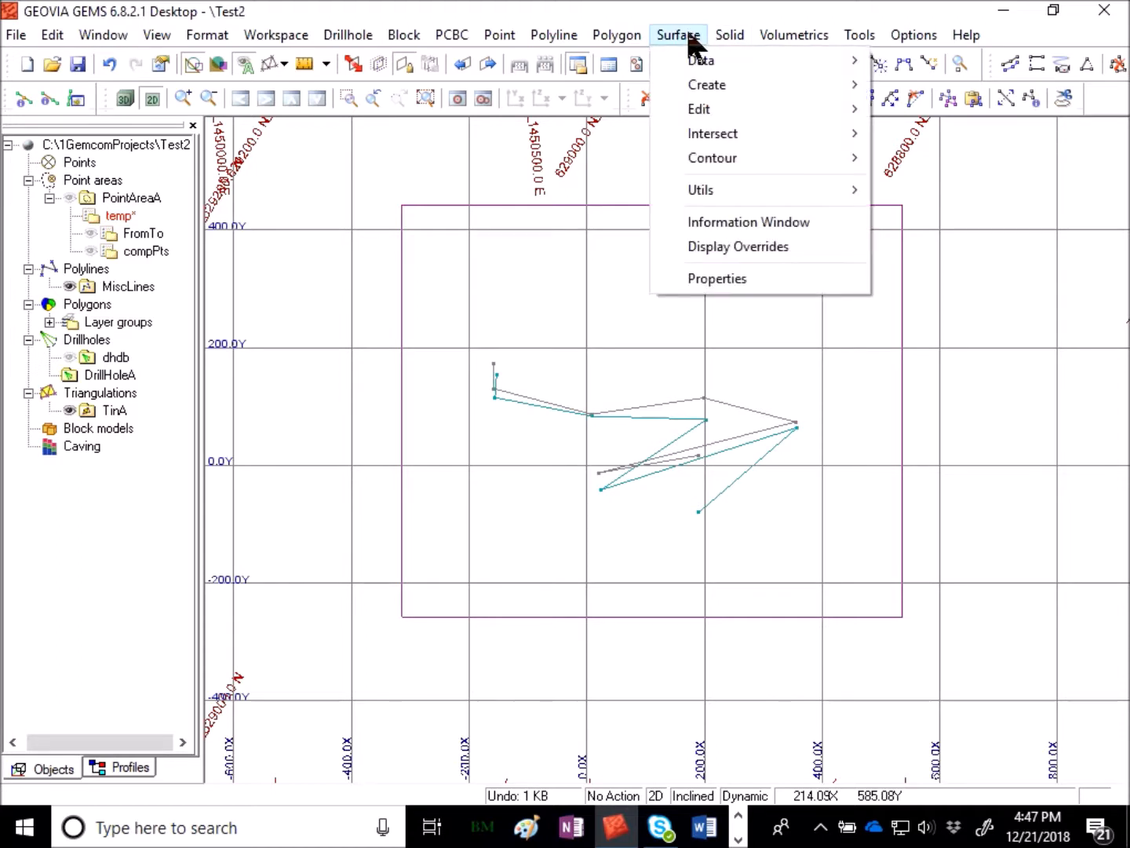
mouse_move(706, 81)
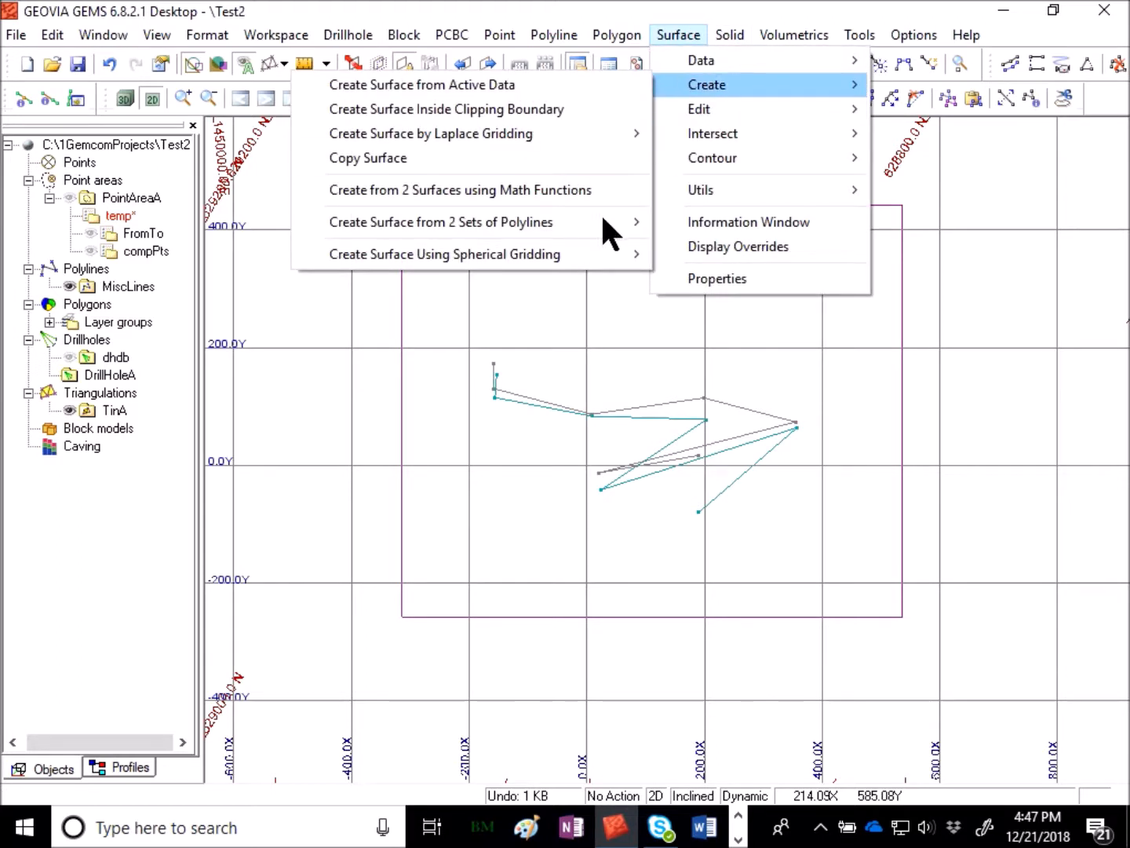
mouse_move(575, 251)
mouse_move(575, 130)
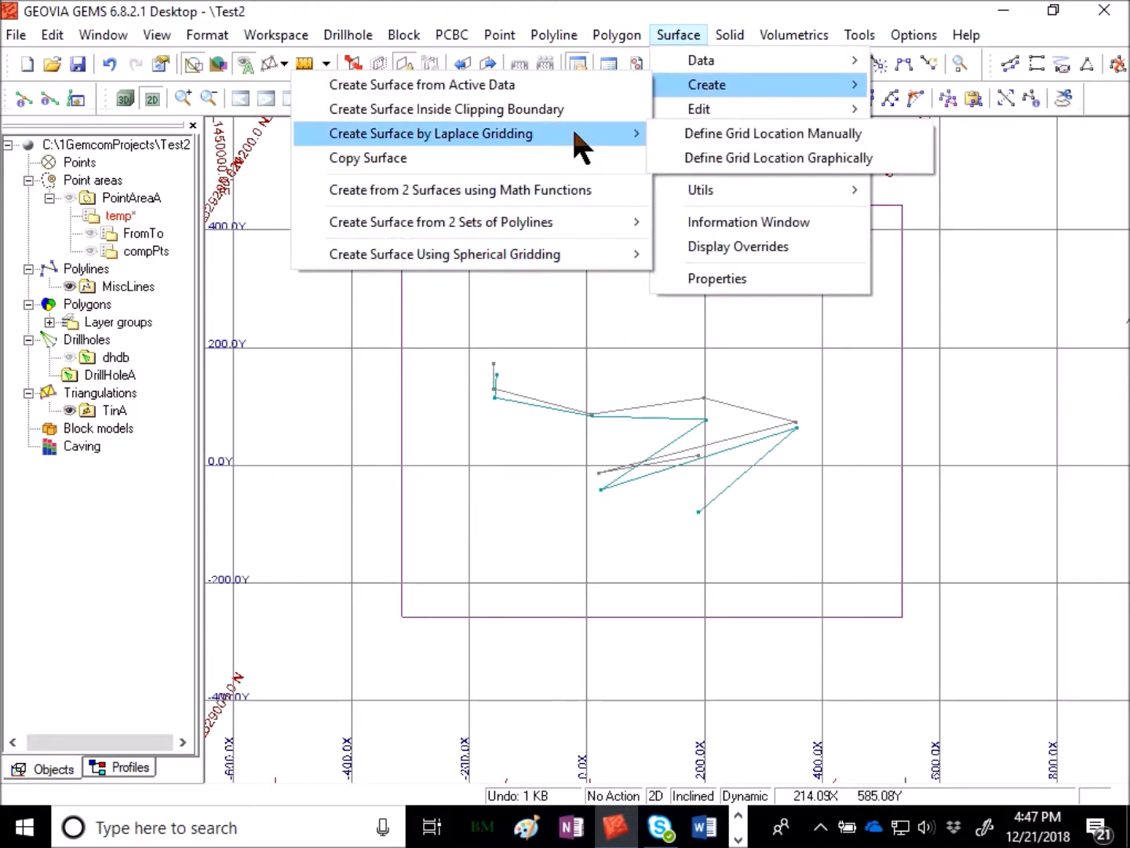
click(836, 157)
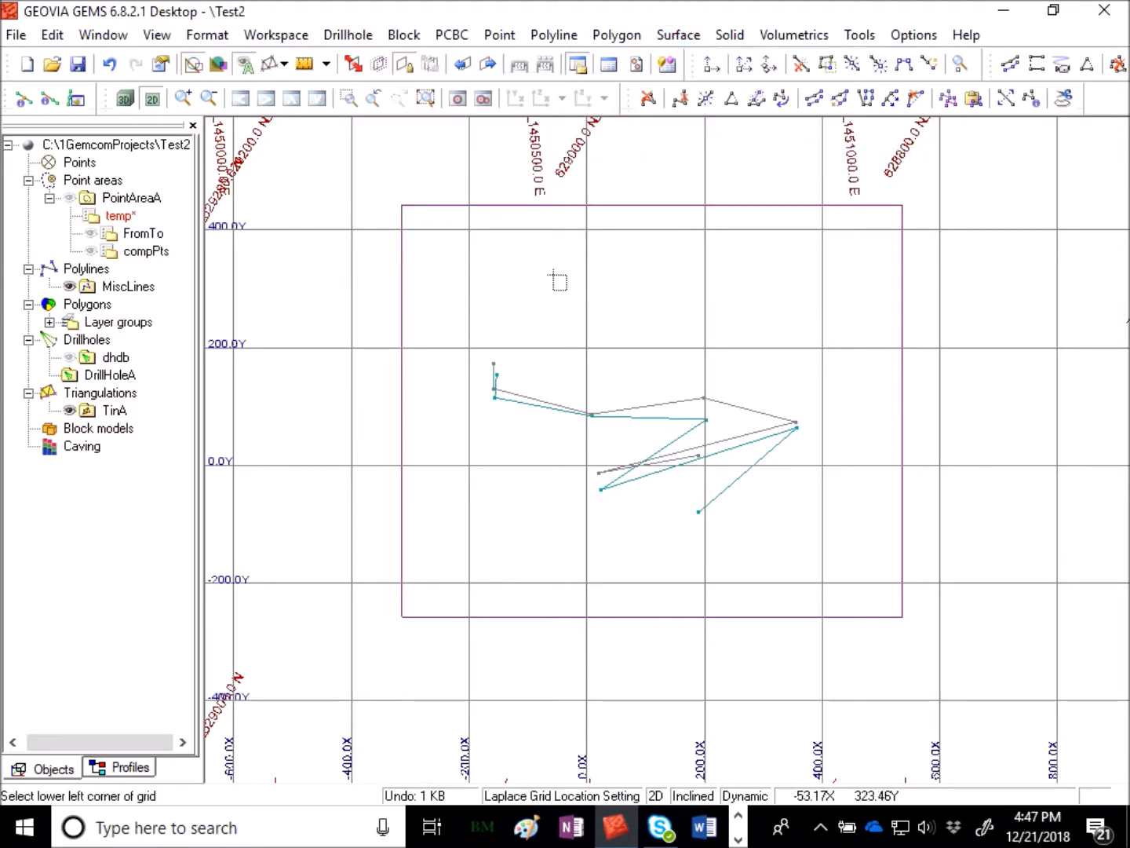
click(373, 173)
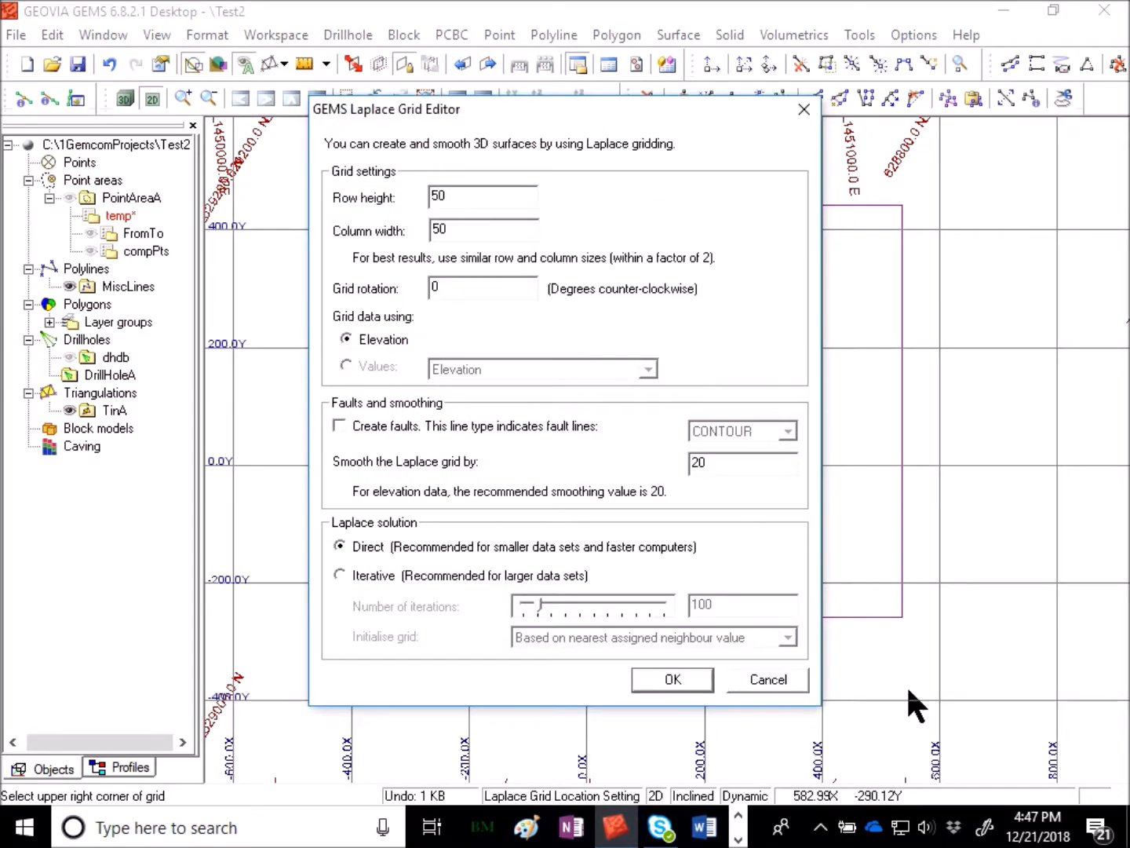
click(672, 680)
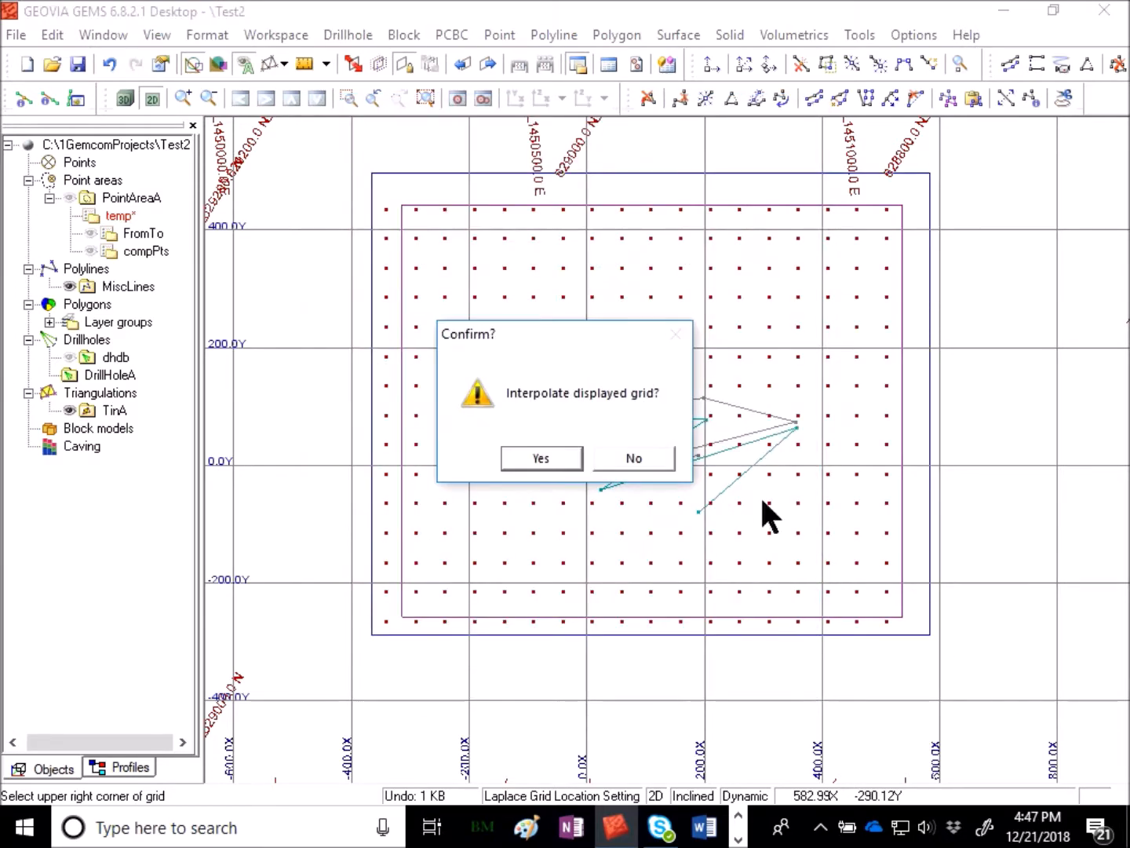
click(550, 456)
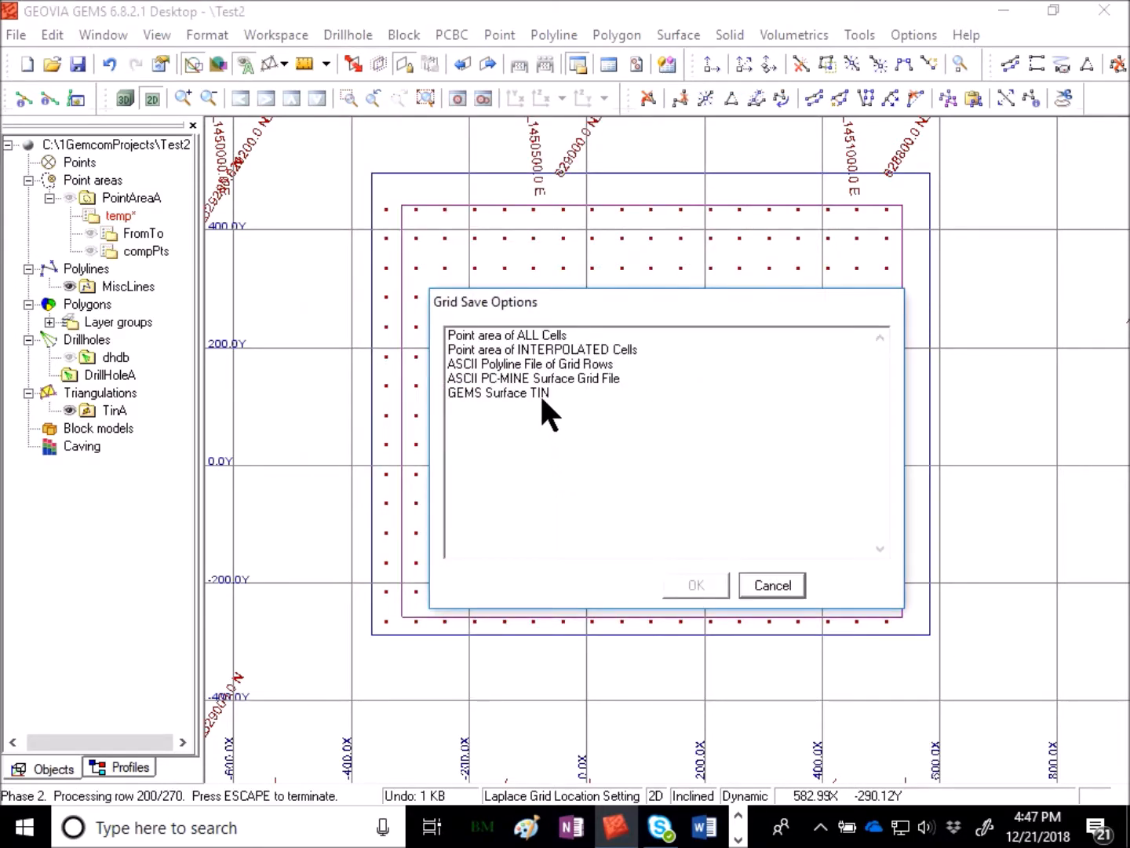
- Save all grid cells to the temp point area in PointAreaA, deleting and replacing its existing data
click(520, 337)
click(684, 581)
click(484, 336)
text(temps)
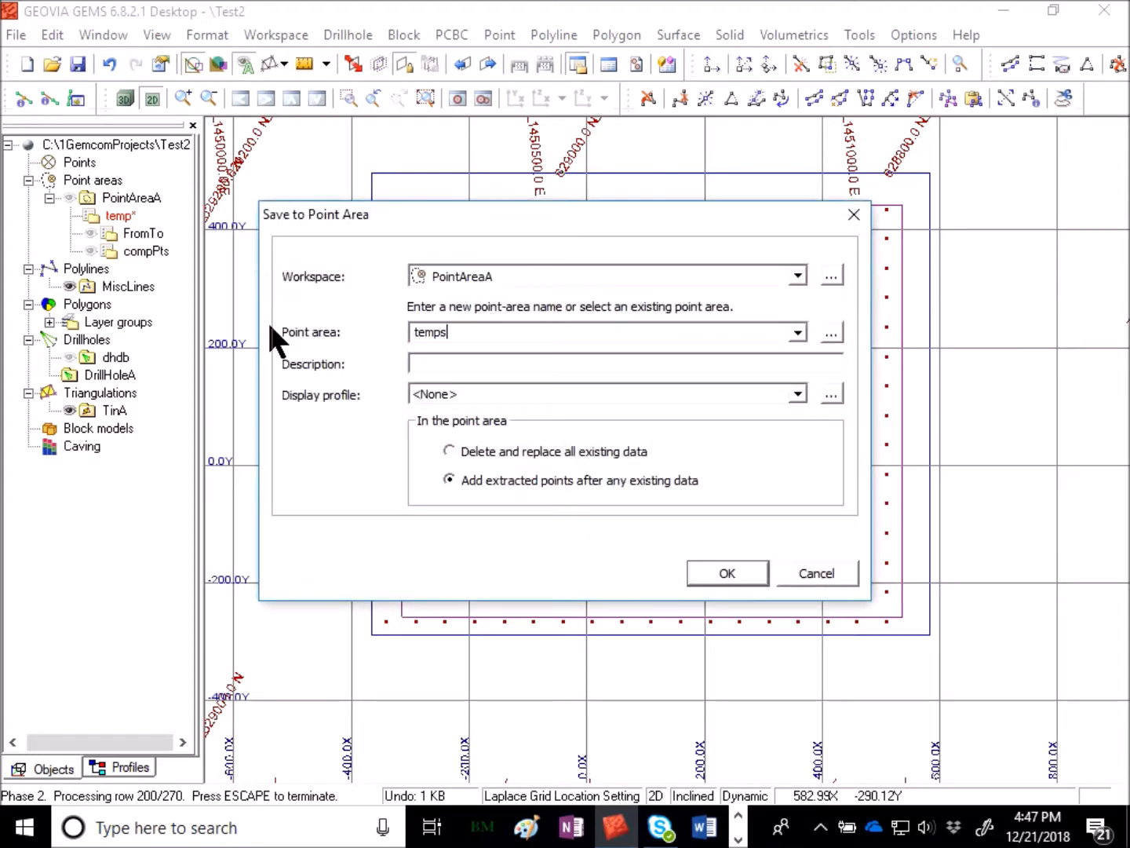
key(BackSpace)
click(530, 453)
click(728, 571)
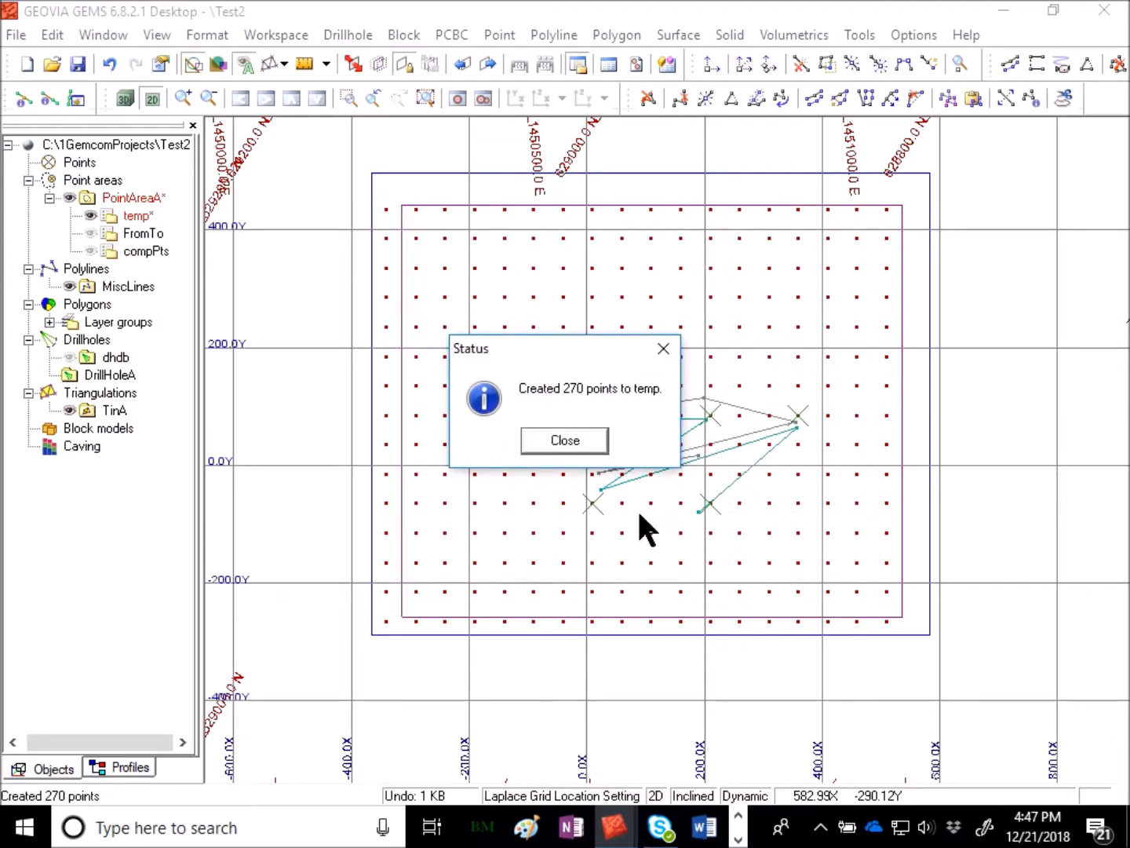
click(587, 444)
click(585, 451)
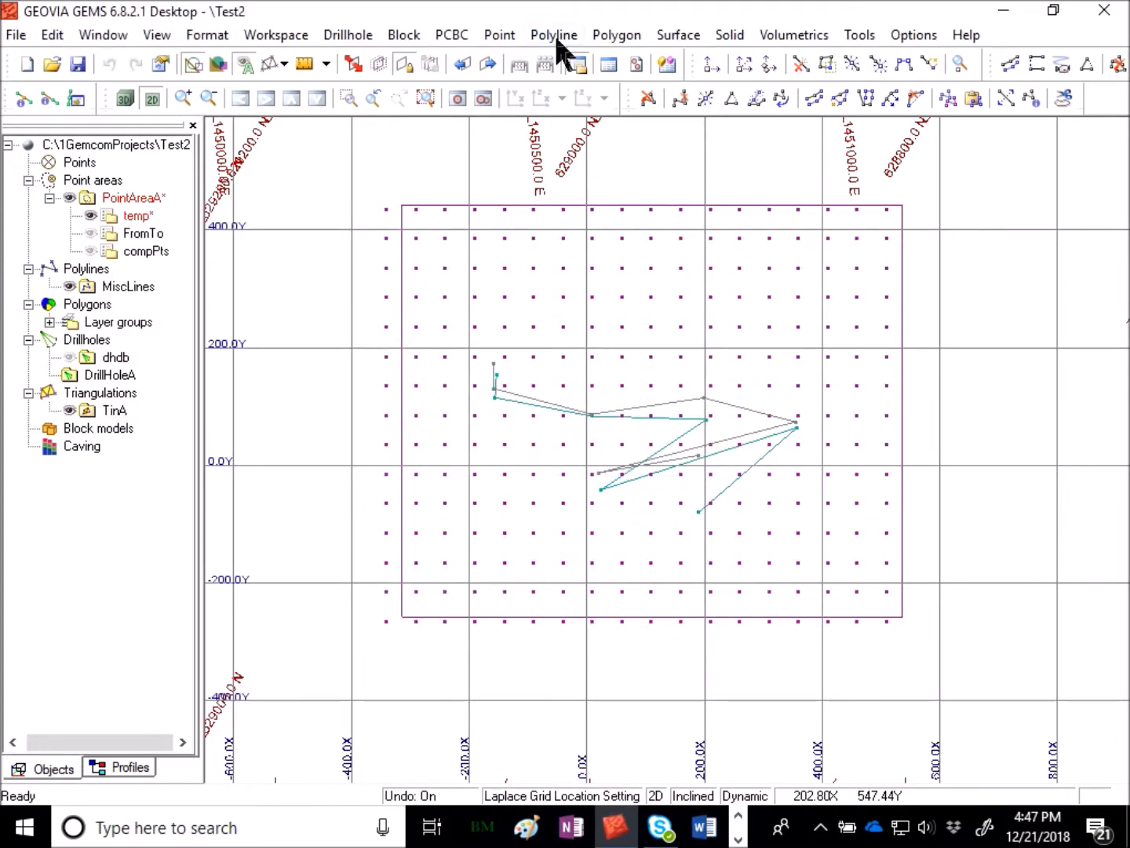
- Inspect the gridded points in a rotated 3D view, then return to the 2D view
click(125, 98)
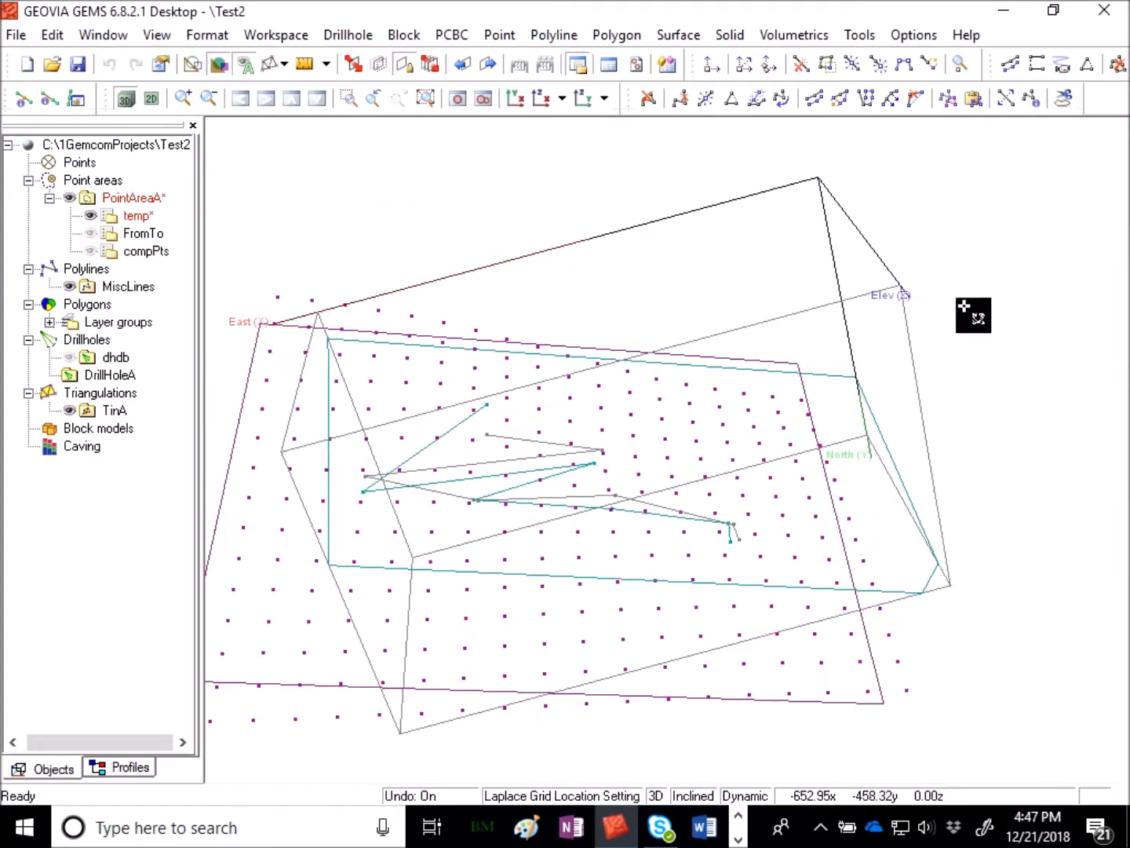
drag(762, 661, 627, 489)
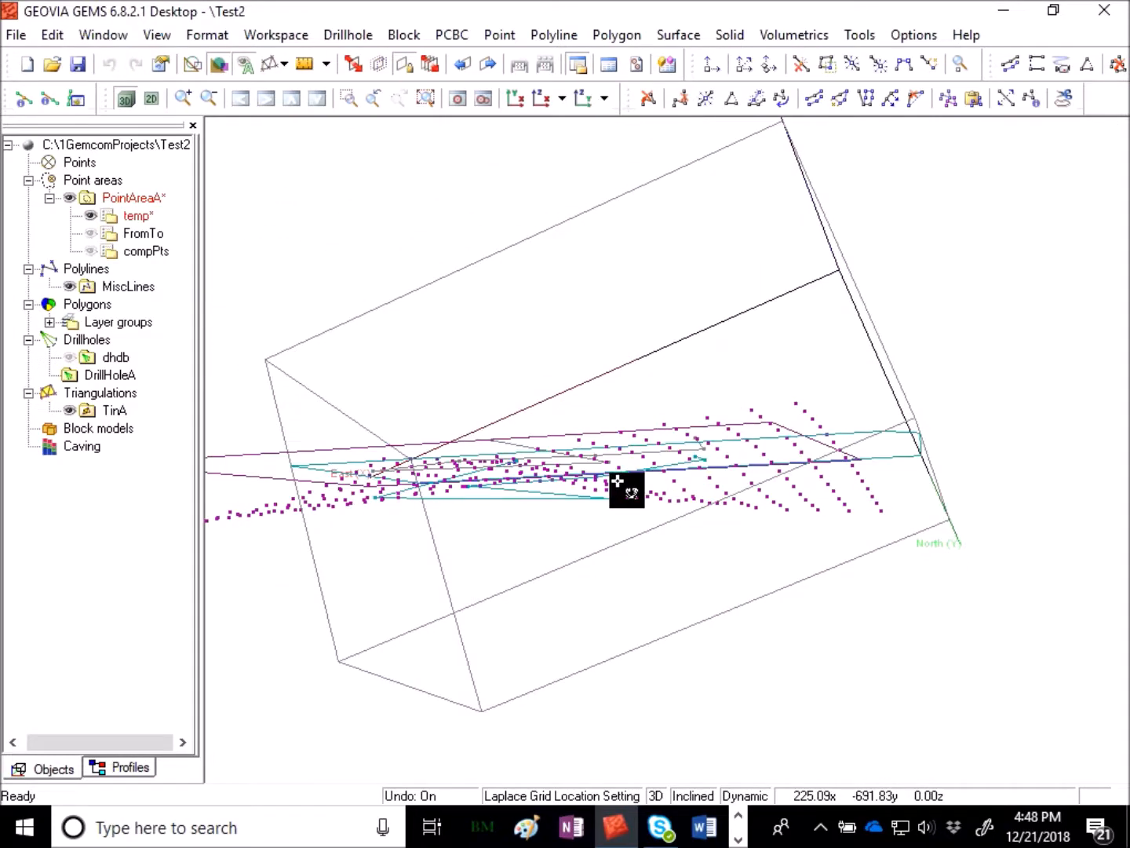
click(147, 98)
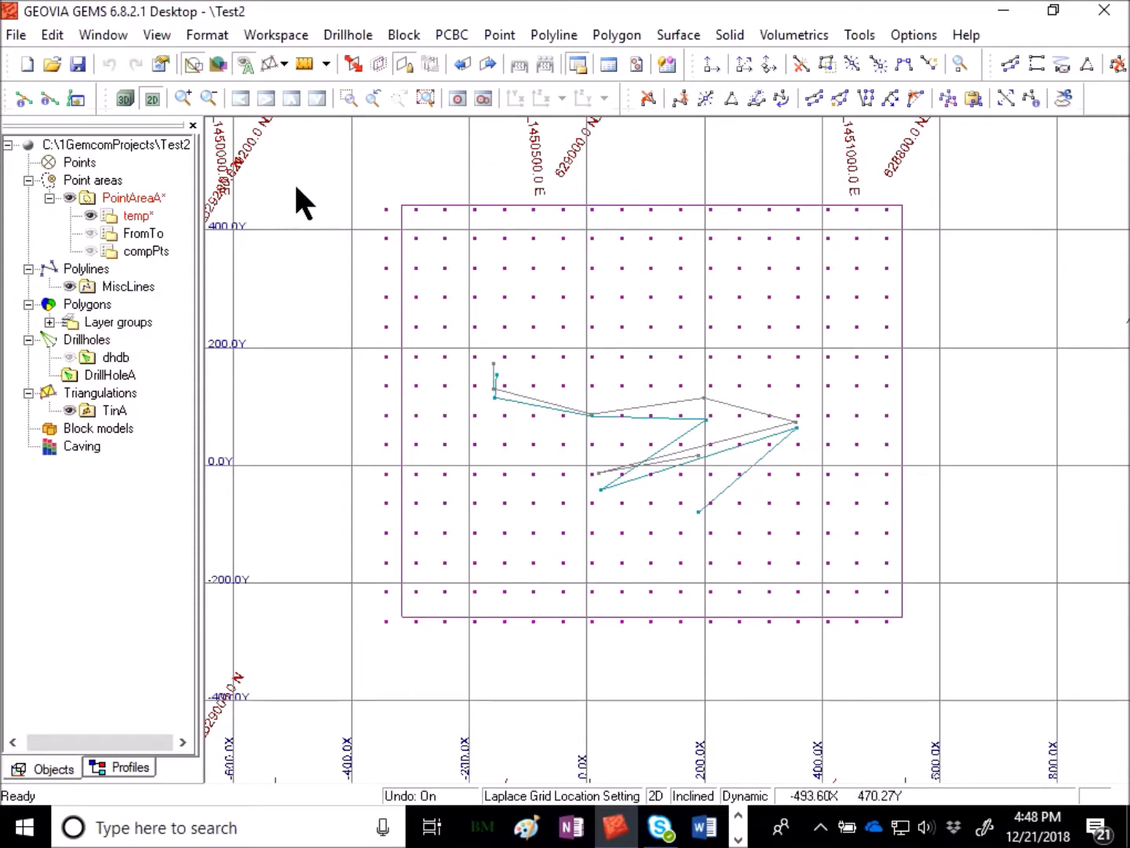
- Create a surface from active data using elevation with the default triangulation options
click(676, 35)
mouse_move(697, 84)
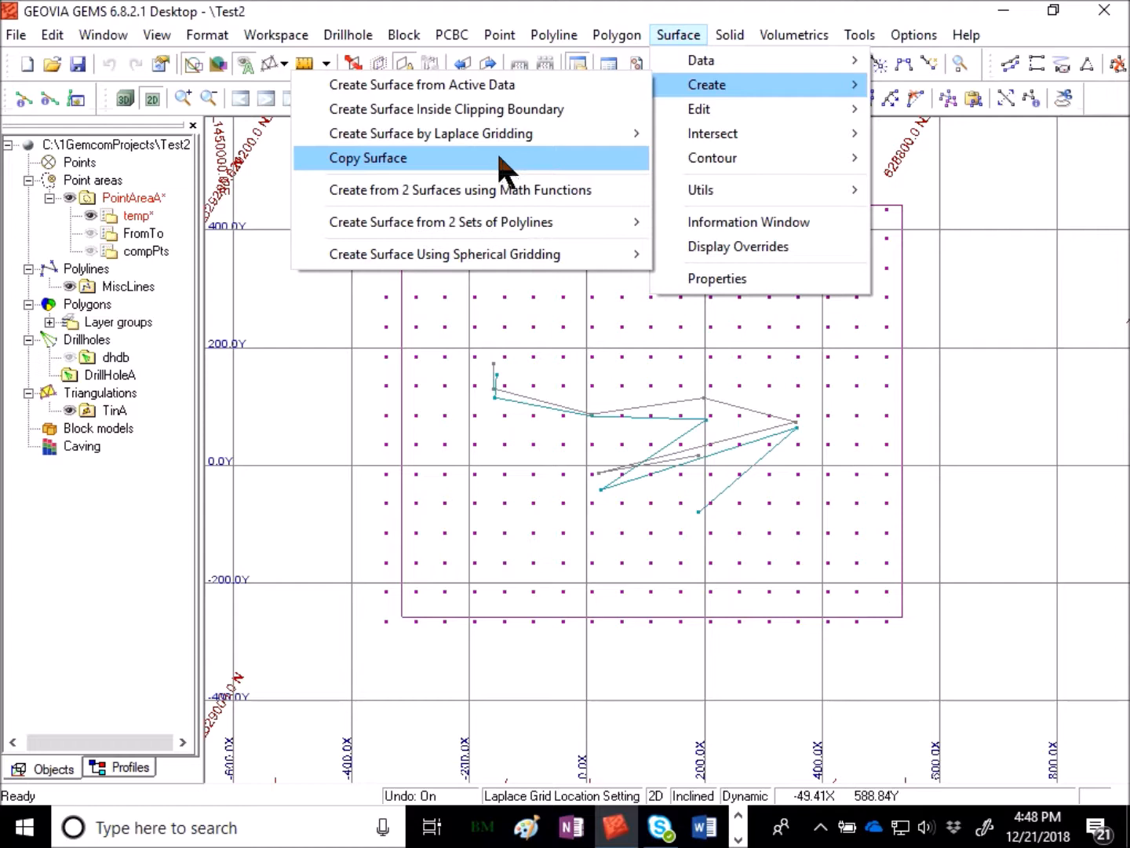
click(503, 85)
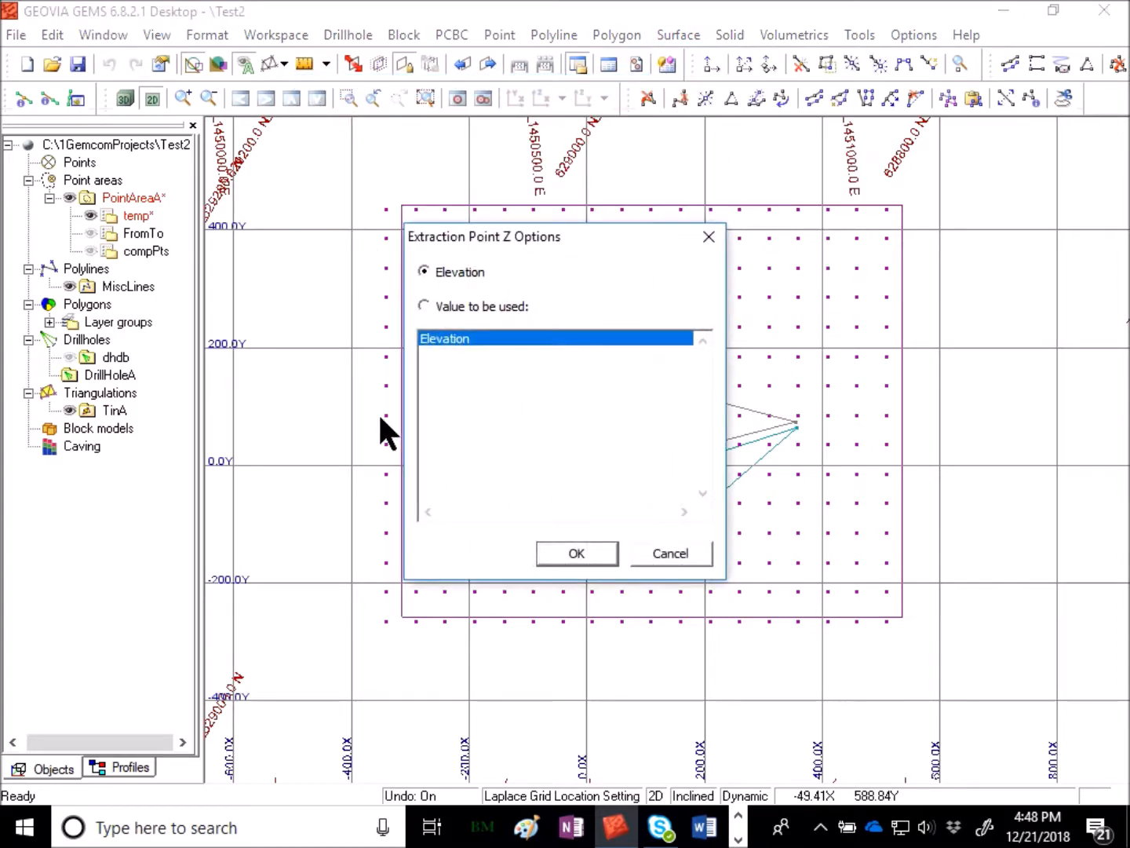
click(579, 552)
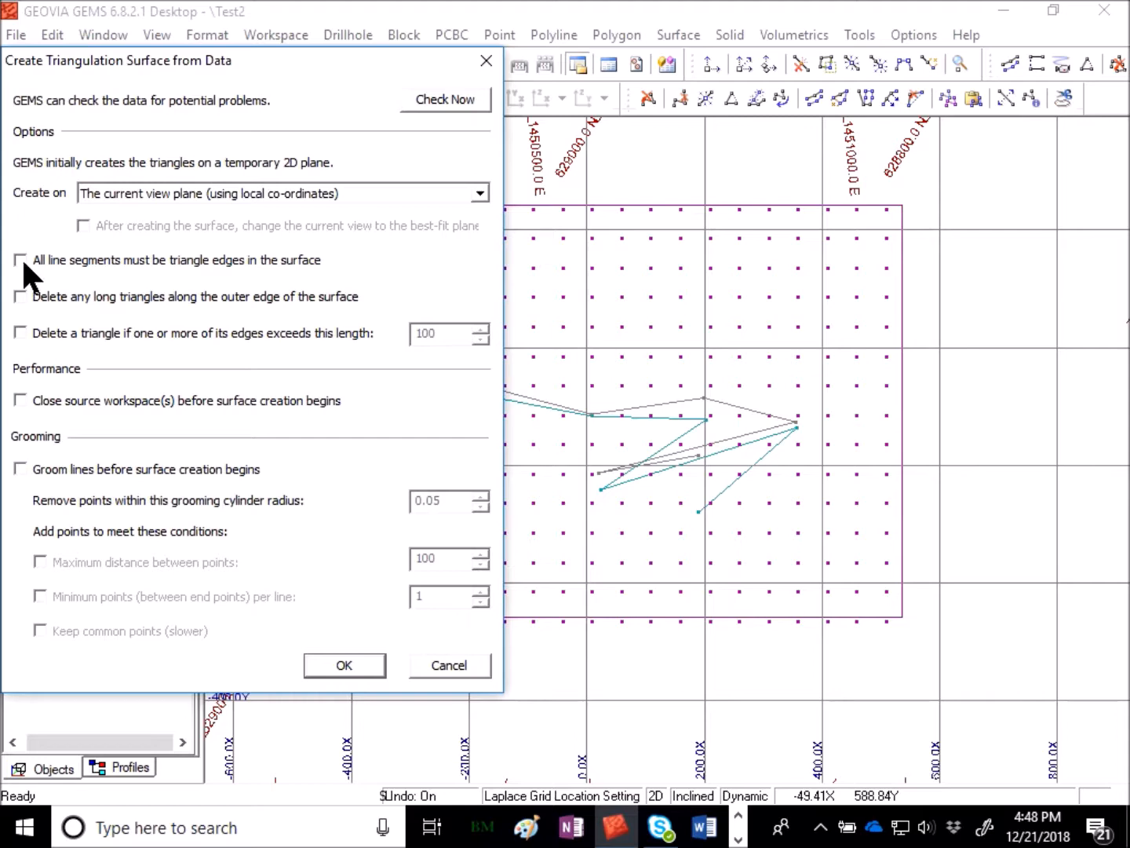
click(364, 664)
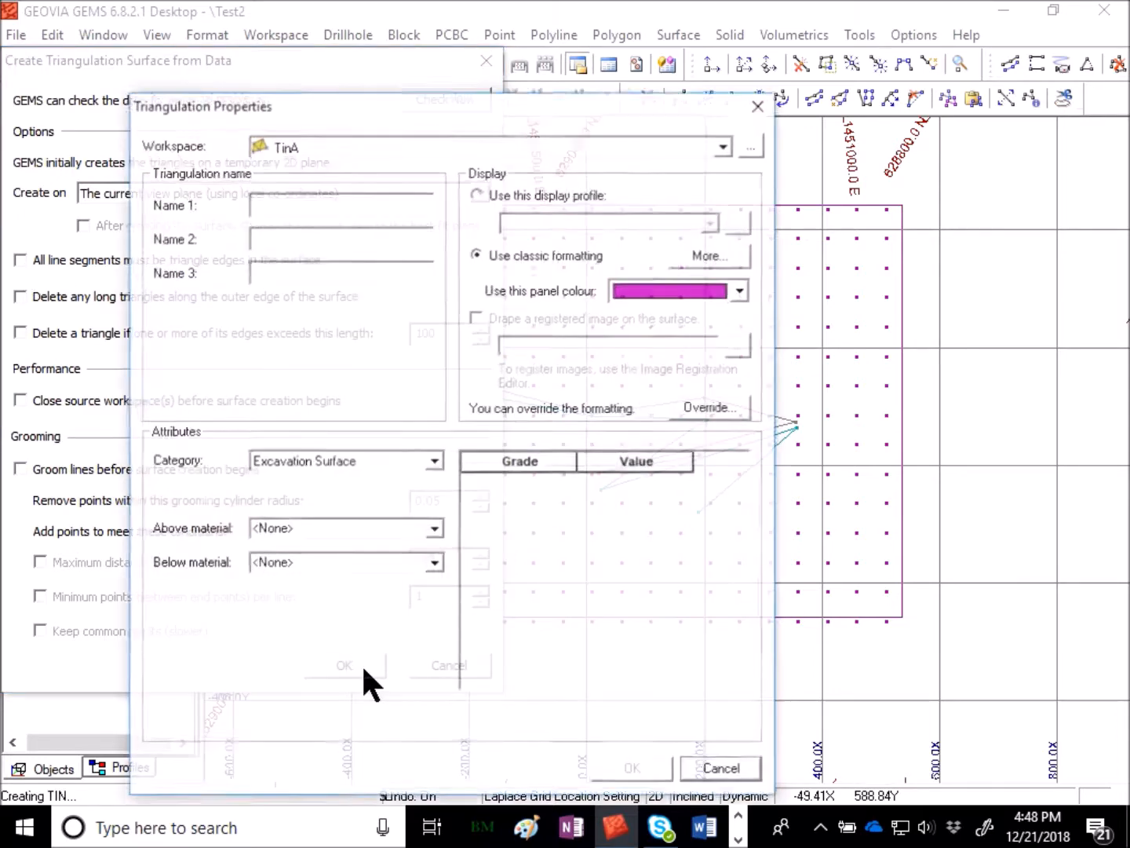
- Store the triangulation in TinA named side b with a cyan panel colour
click(320, 212)
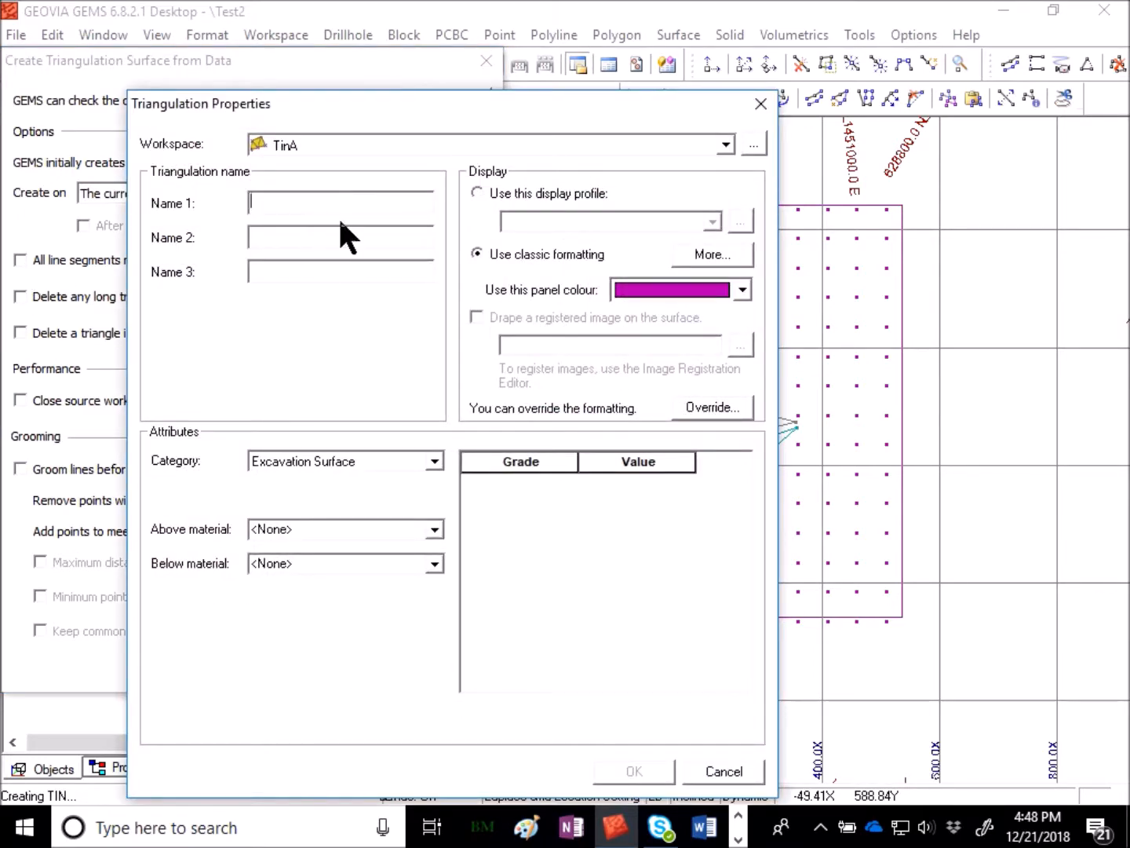
text(side b)
click(742, 290)
click(675, 415)
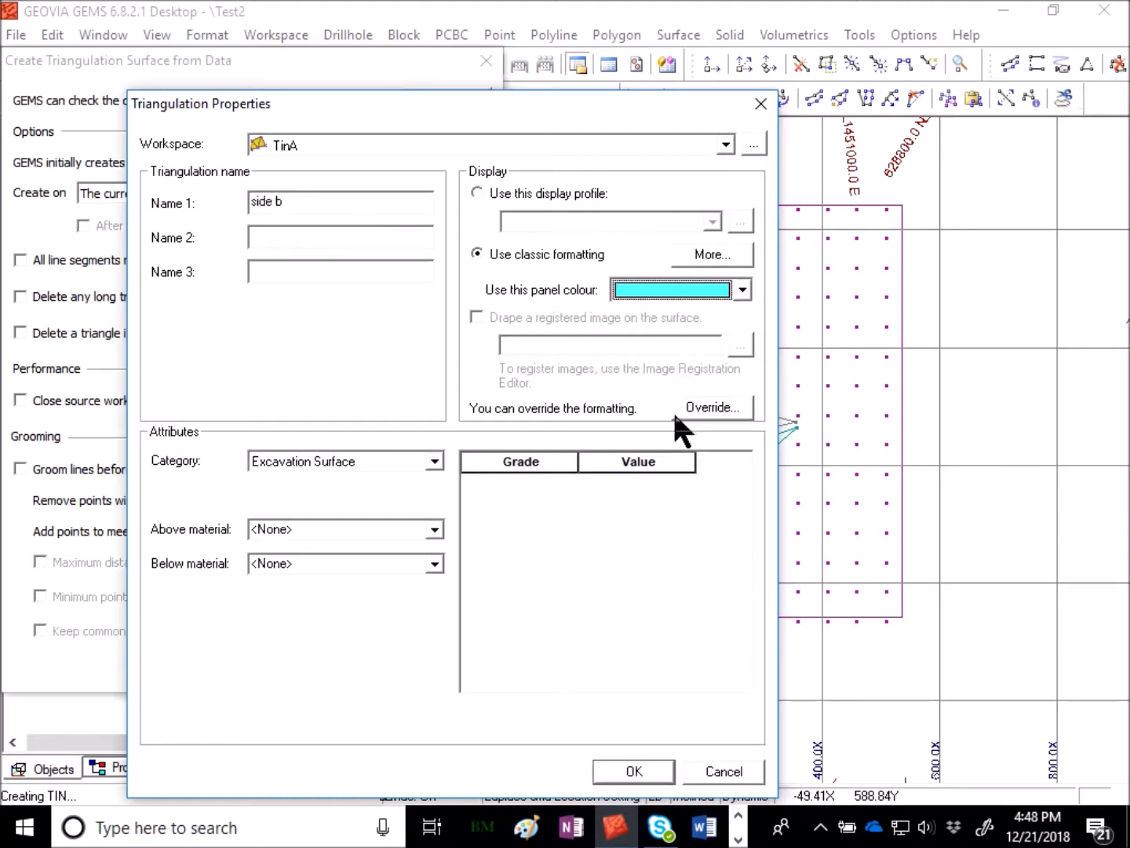
click(656, 770)
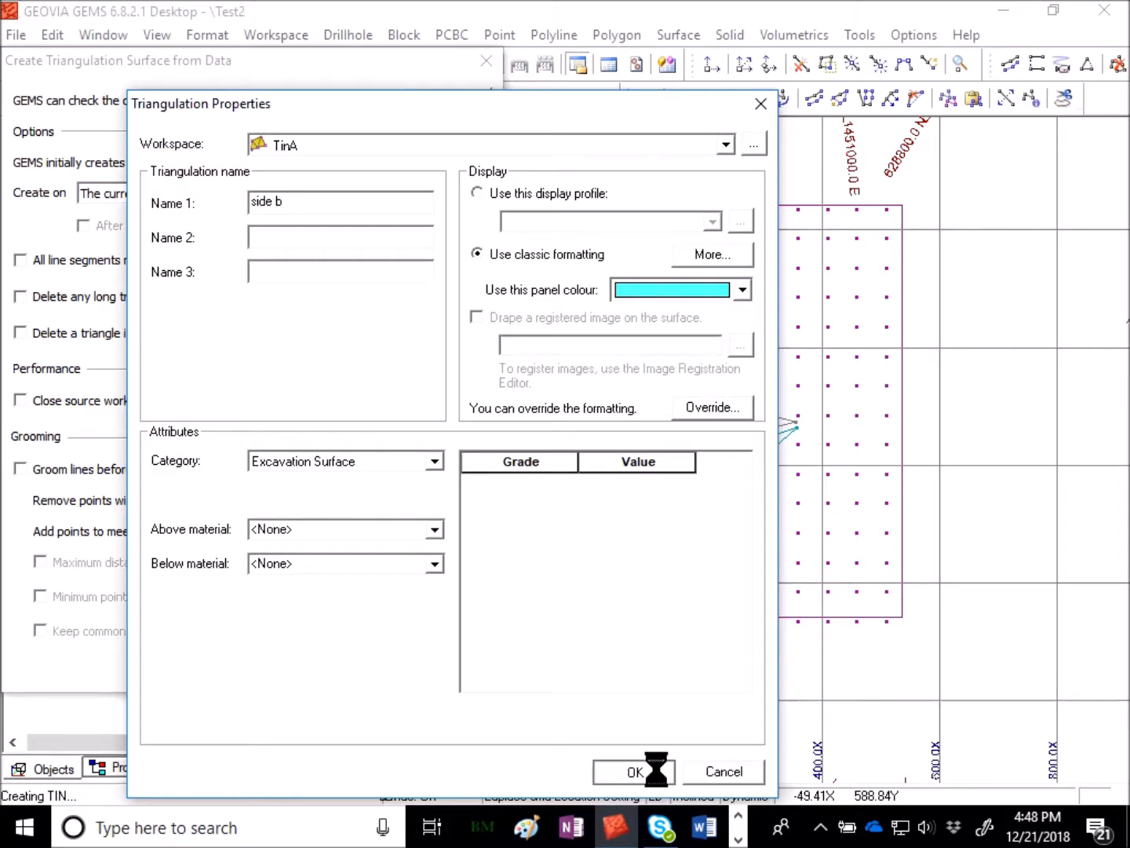
click(570, 451)
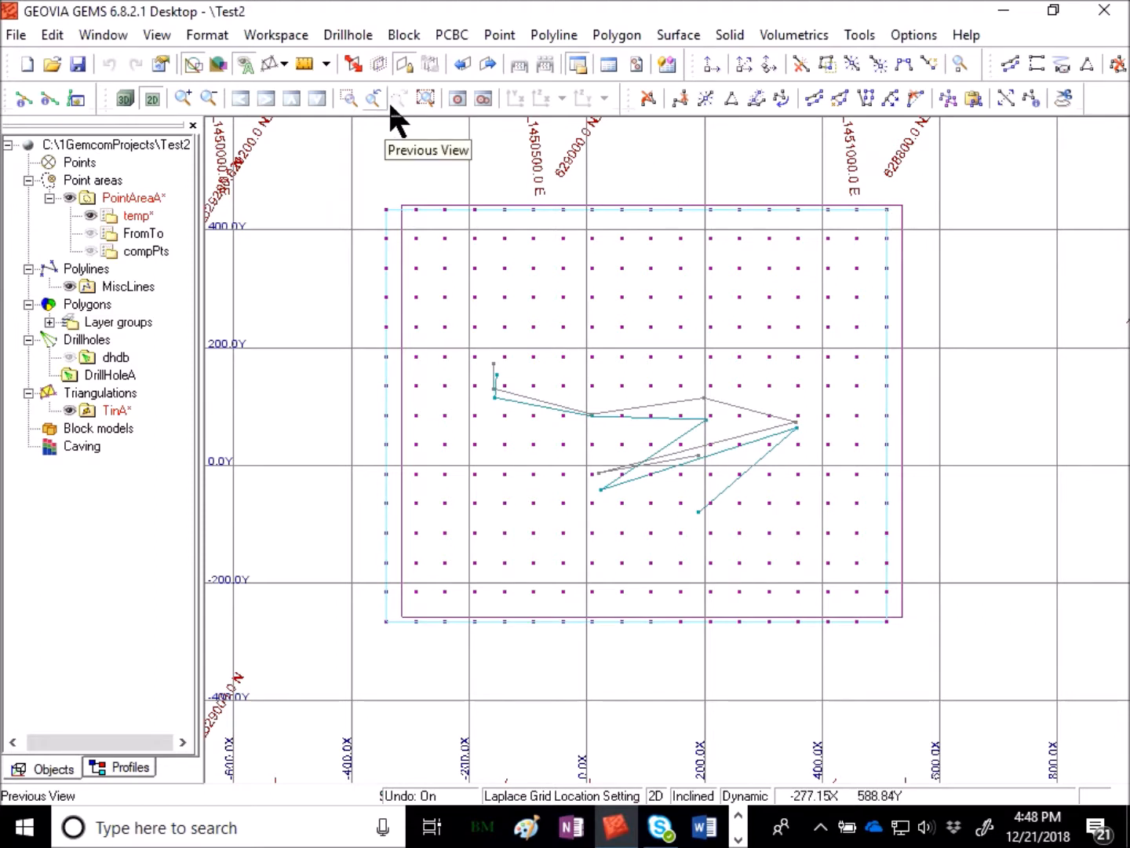
- Digitise a closed rectangular contour line just inside the gridded point extents as a clipping boundary
click(552, 33)
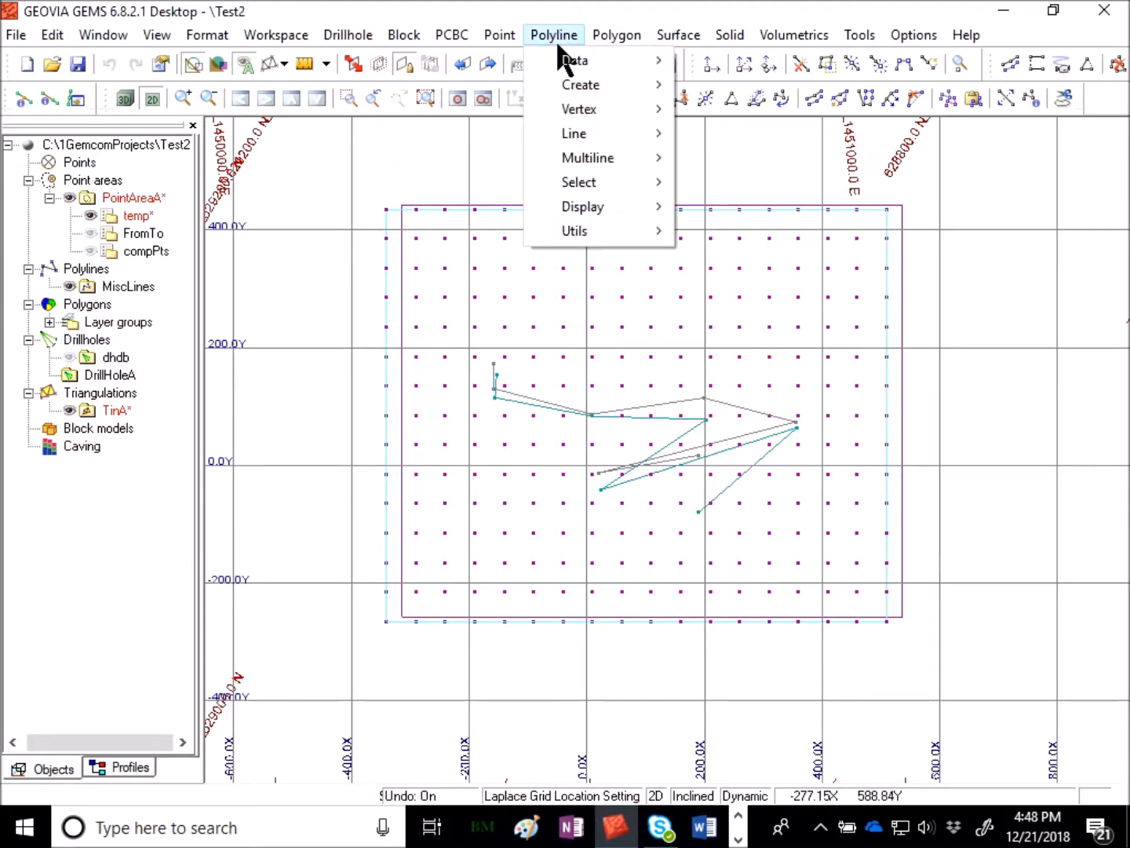
mouse_move(578, 85)
click(709, 83)
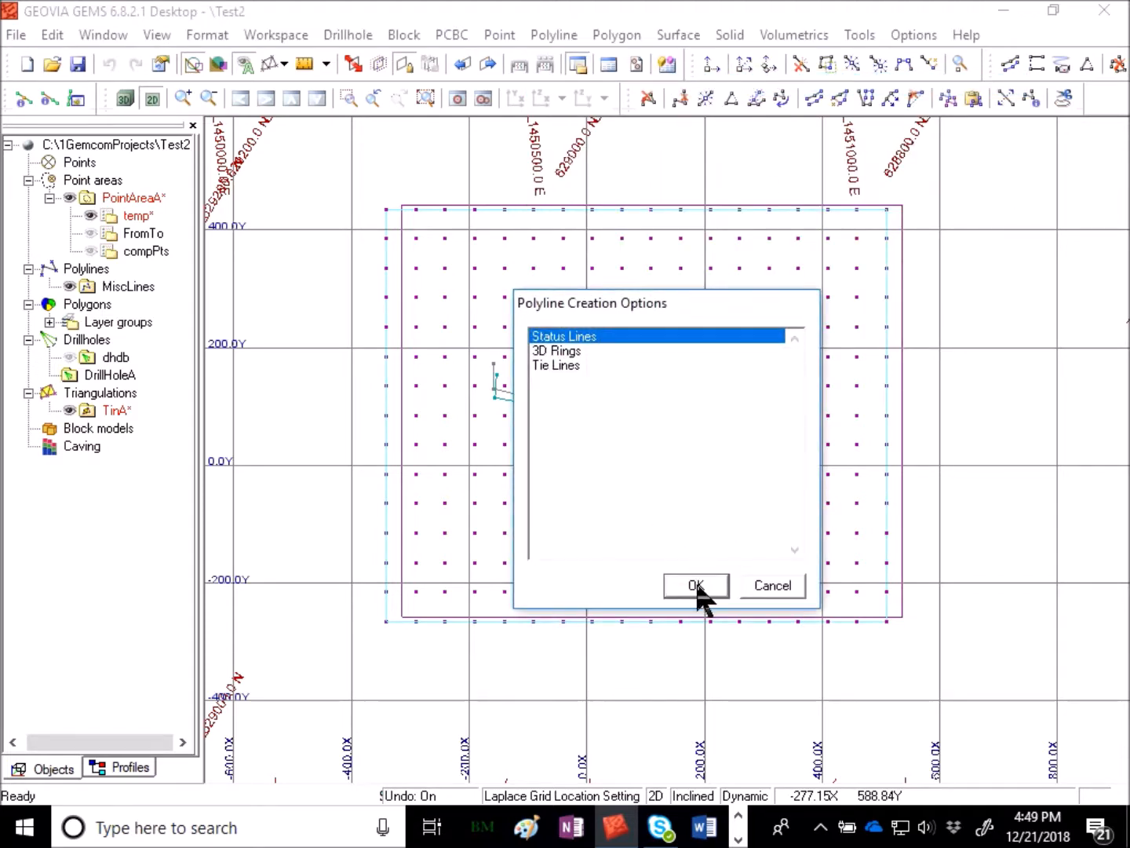
click(695, 583)
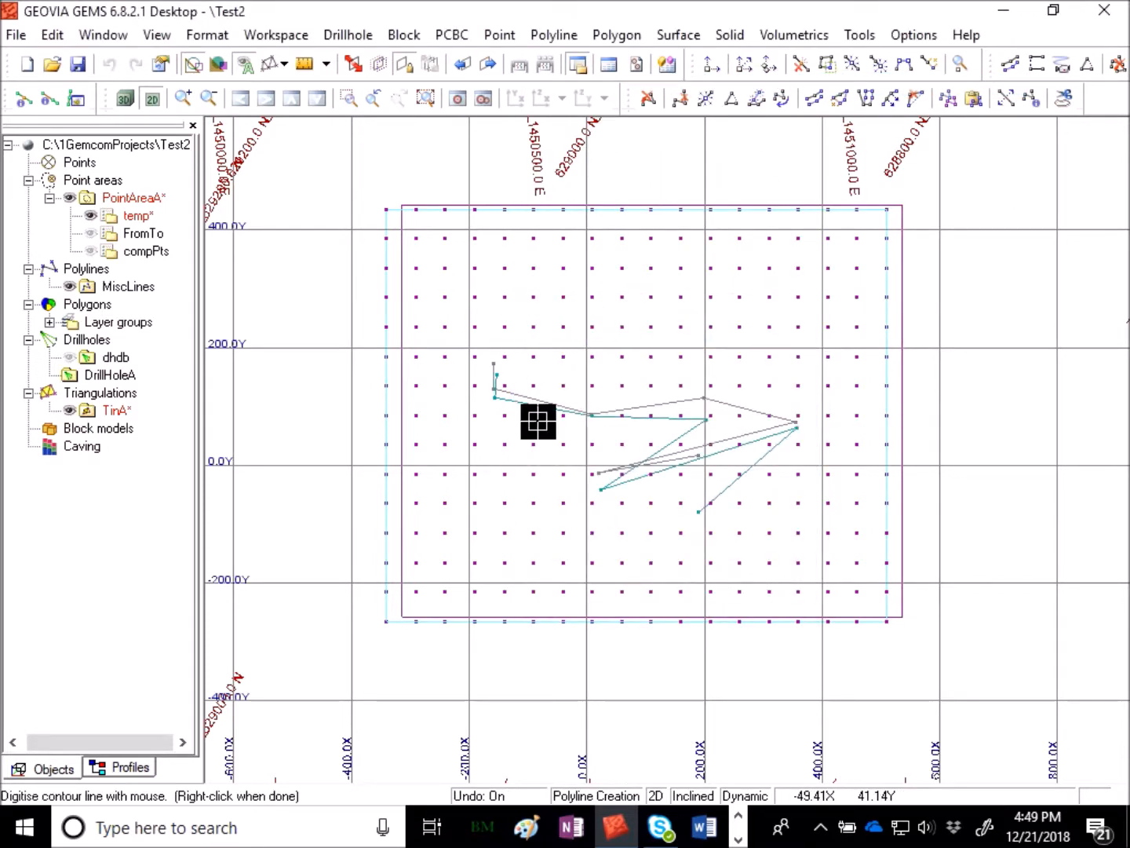
click(412, 223)
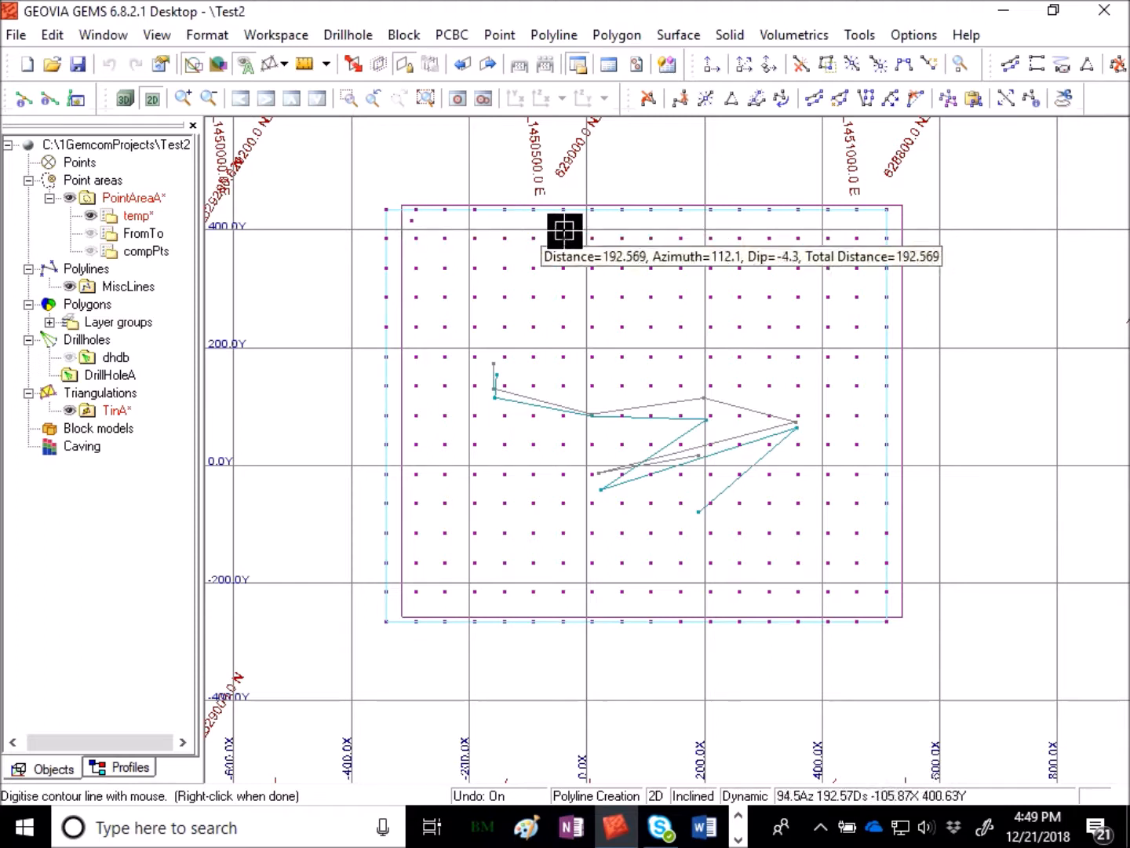
click(872, 225)
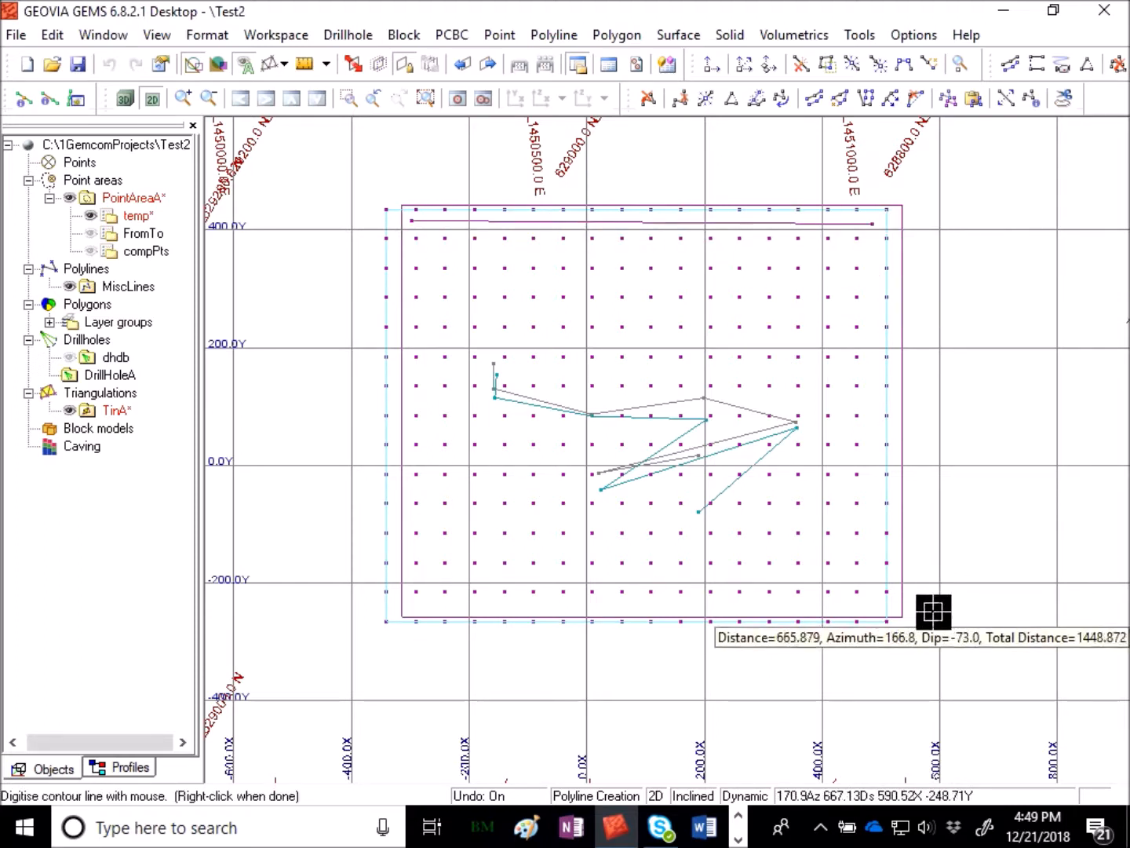
click(871, 602)
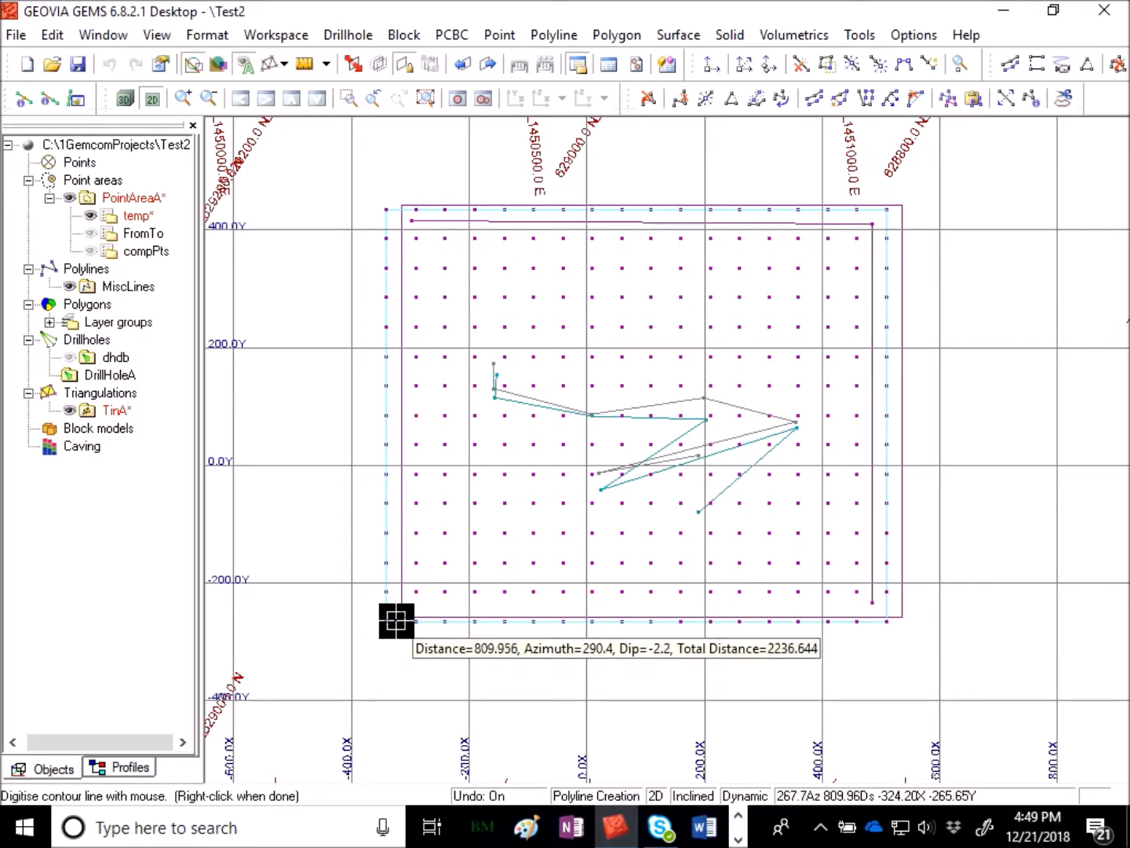
click(411, 604)
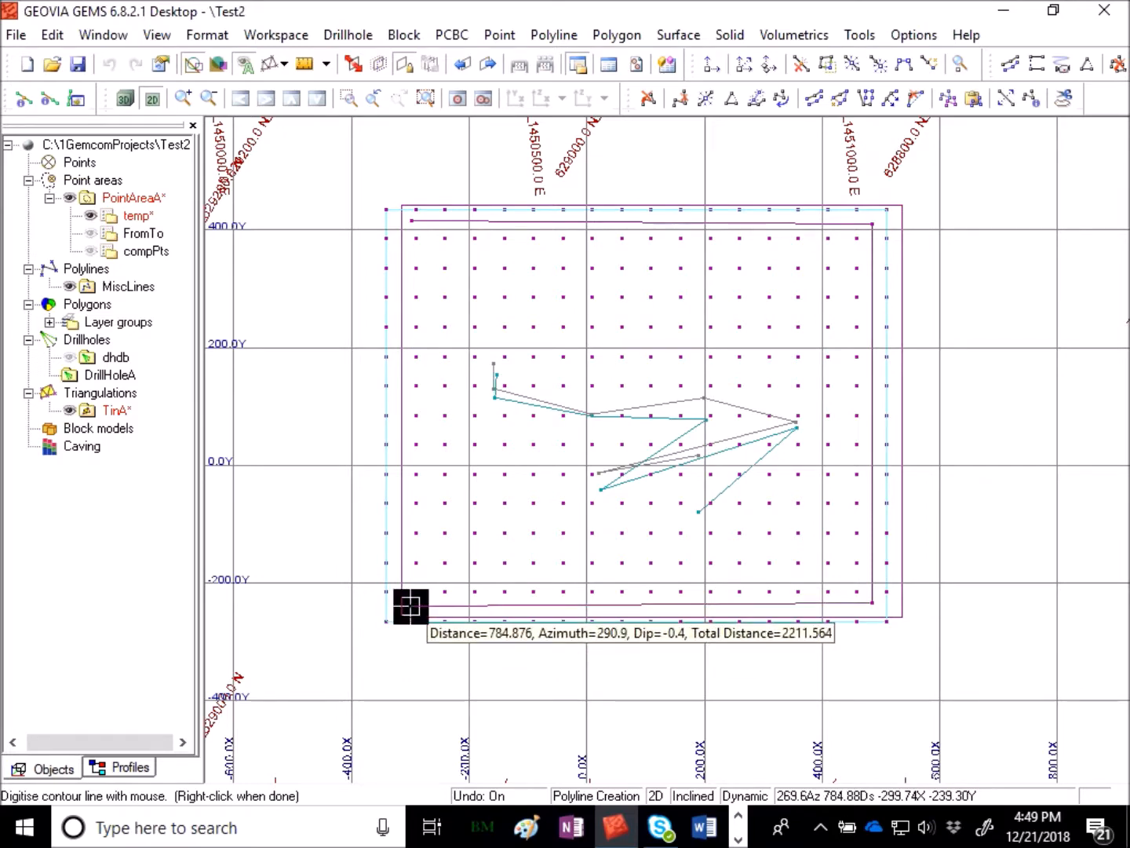
right_click(456, 619)
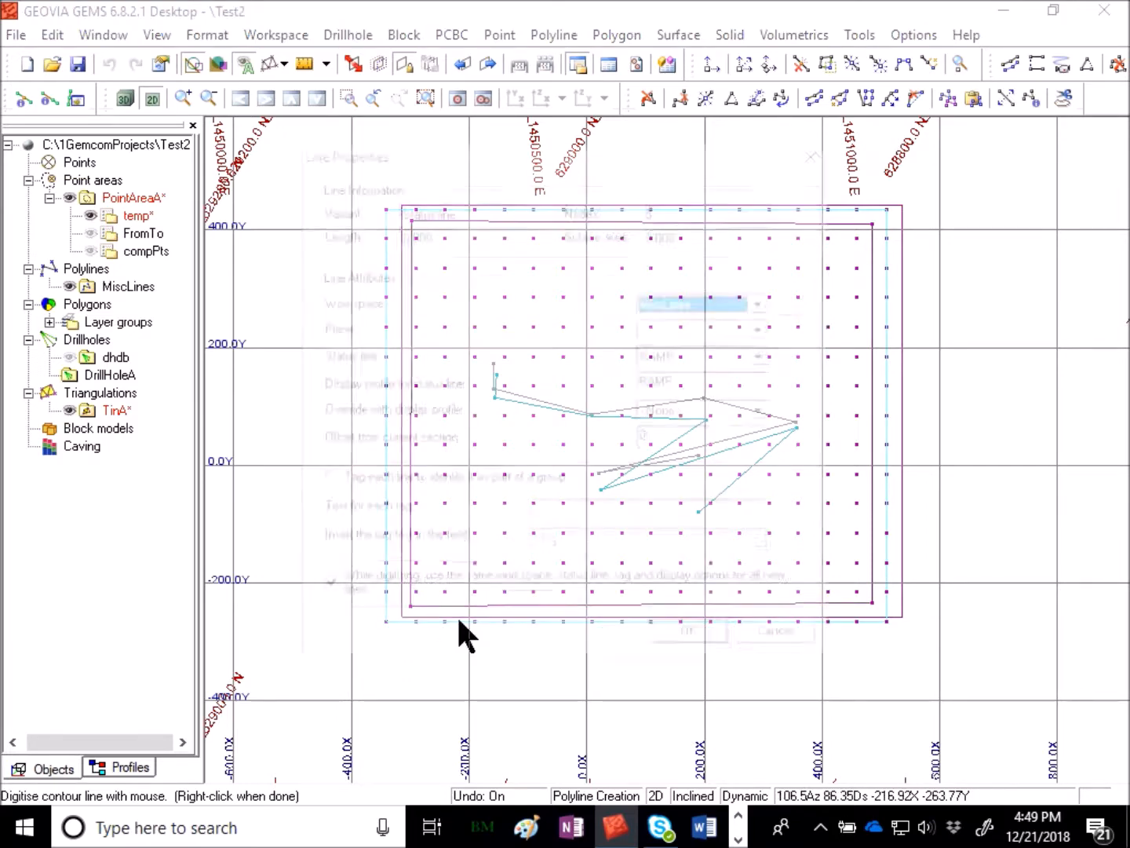
click(688, 646)
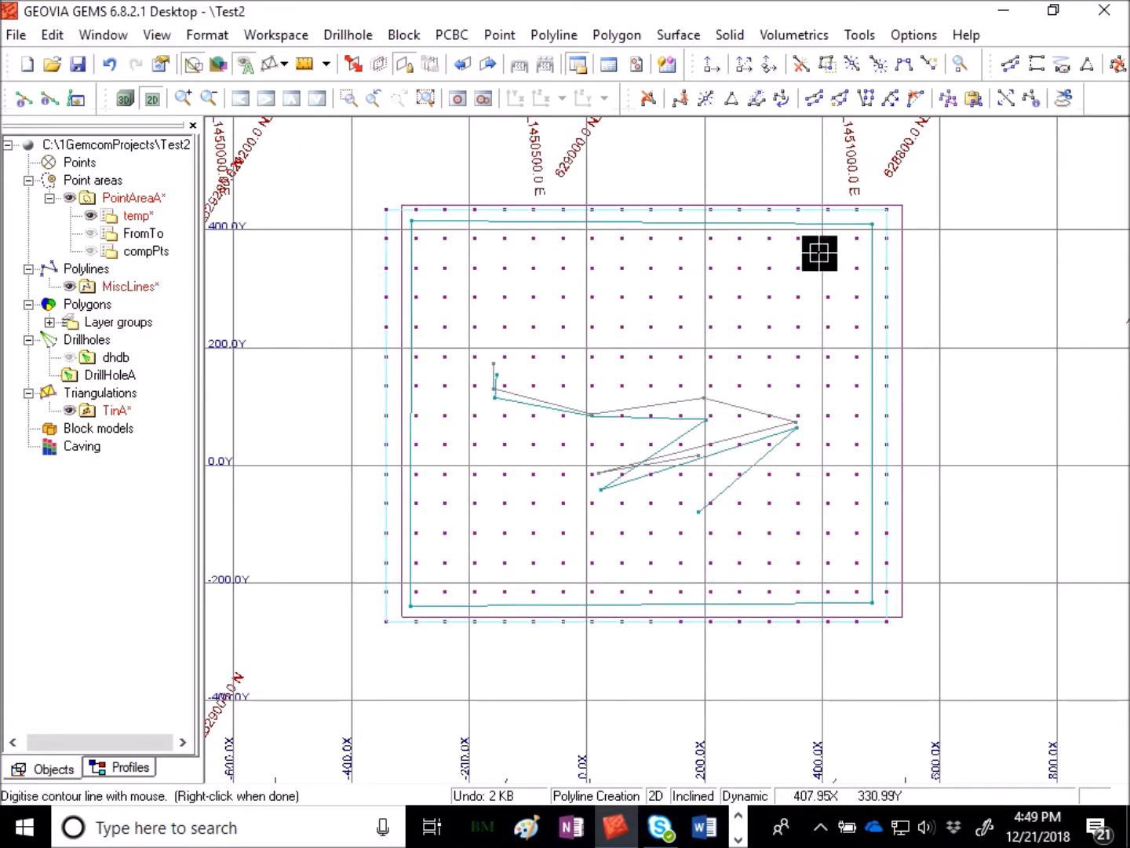
- Clip the side A surface outside the rectangular boundary, overwriting the existing side A triangulation in TinA
click(677, 35)
mouse_move(752, 131)
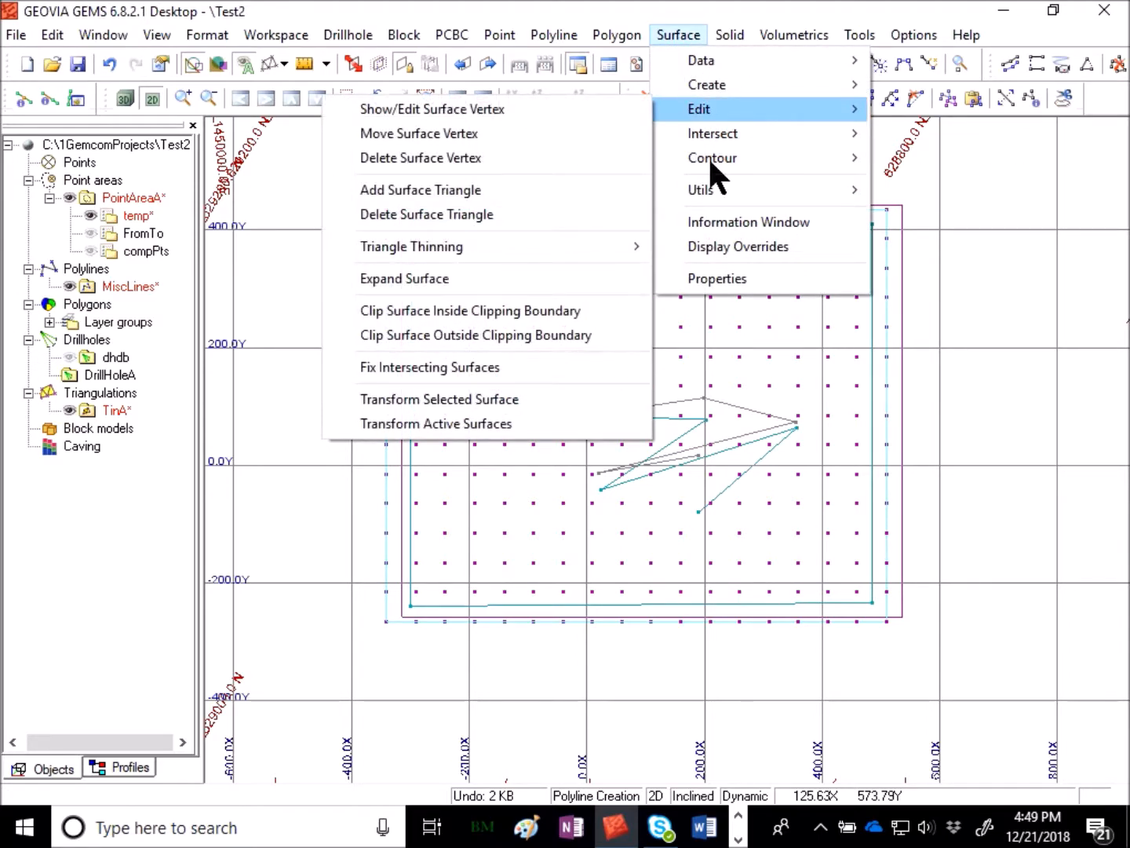
click(550, 336)
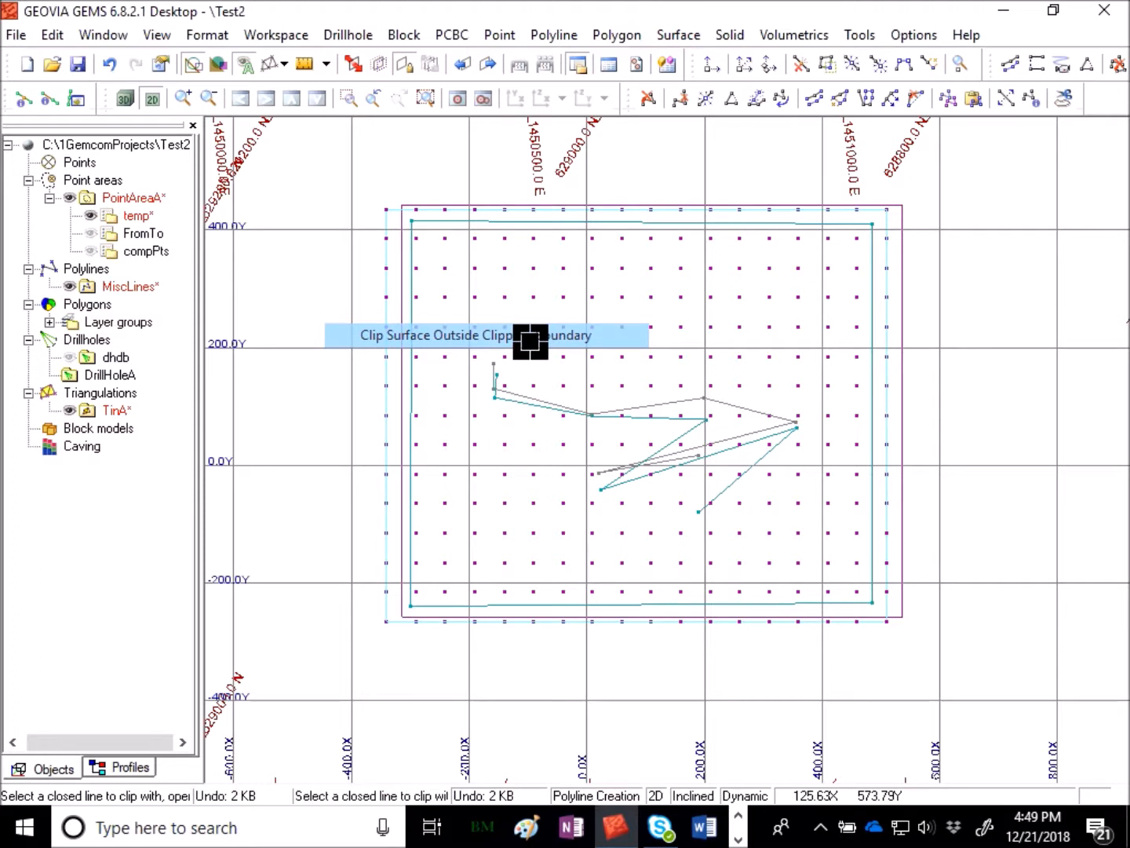
click(873, 235)
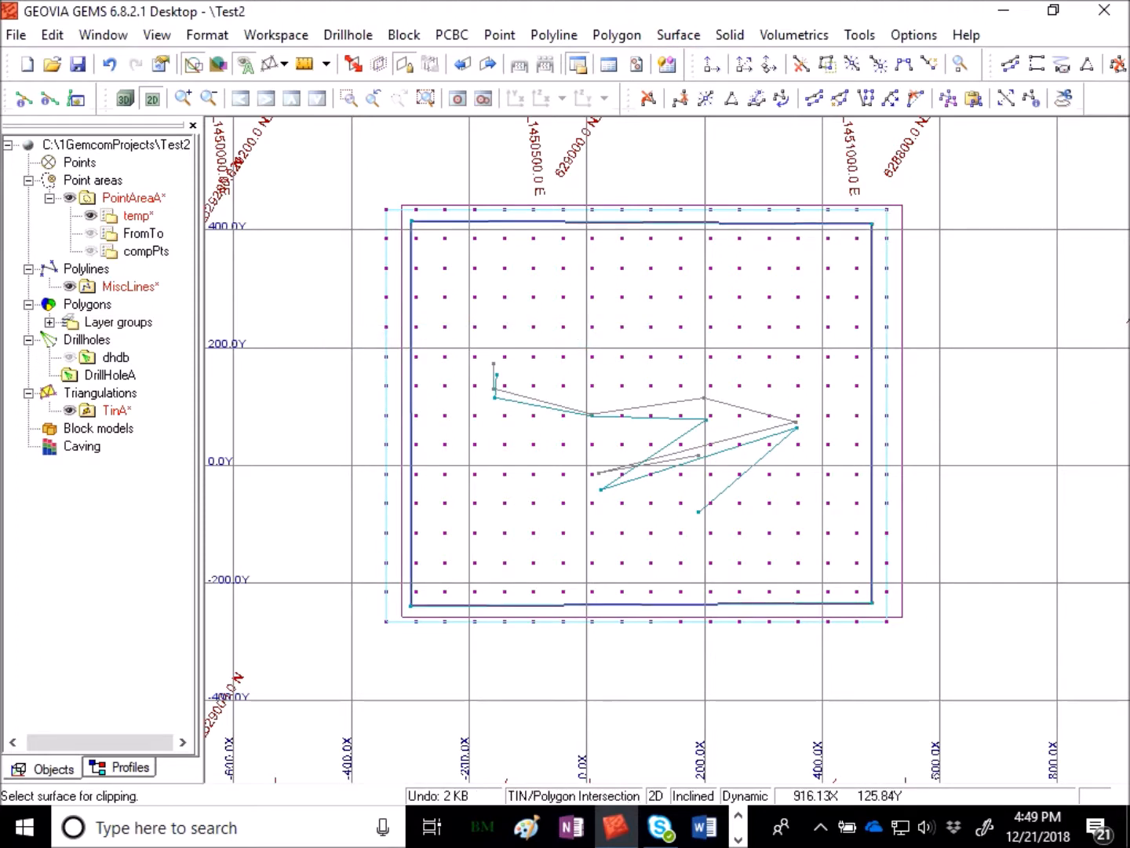
click(902, 239)
click(561, 488)
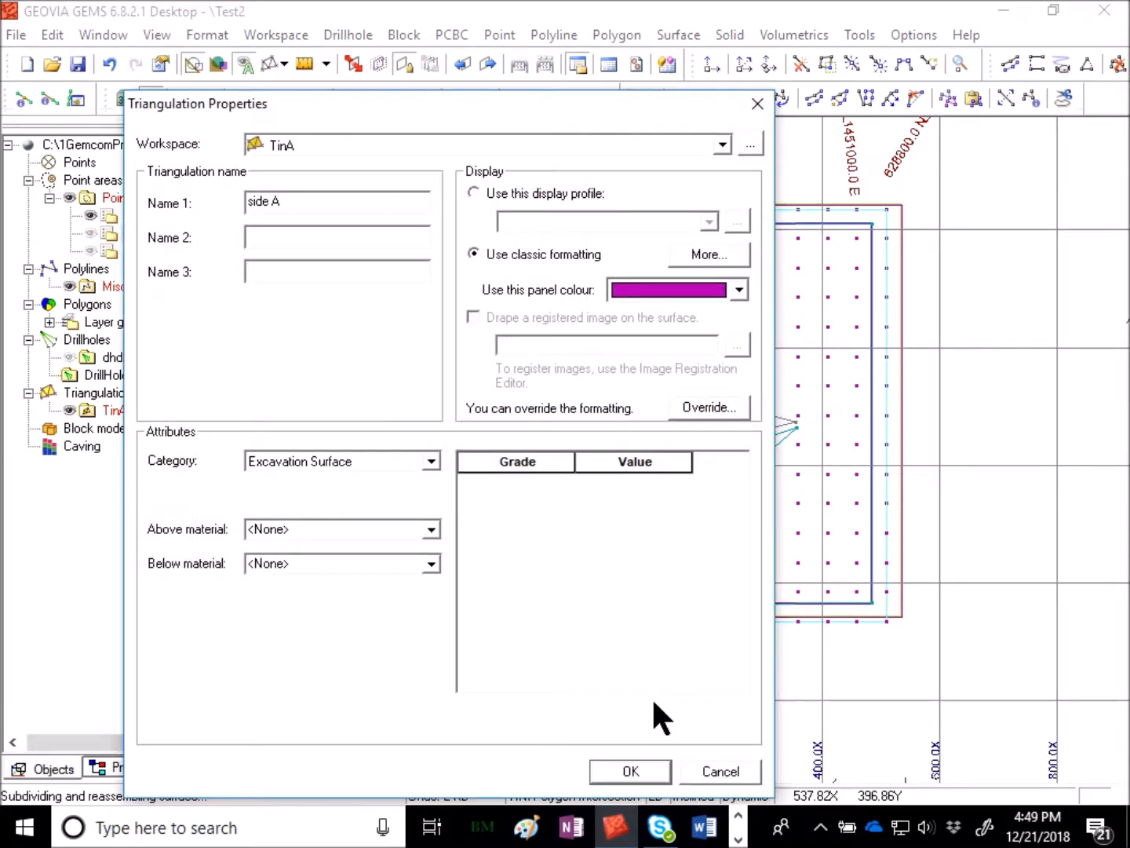
click(633, 771)
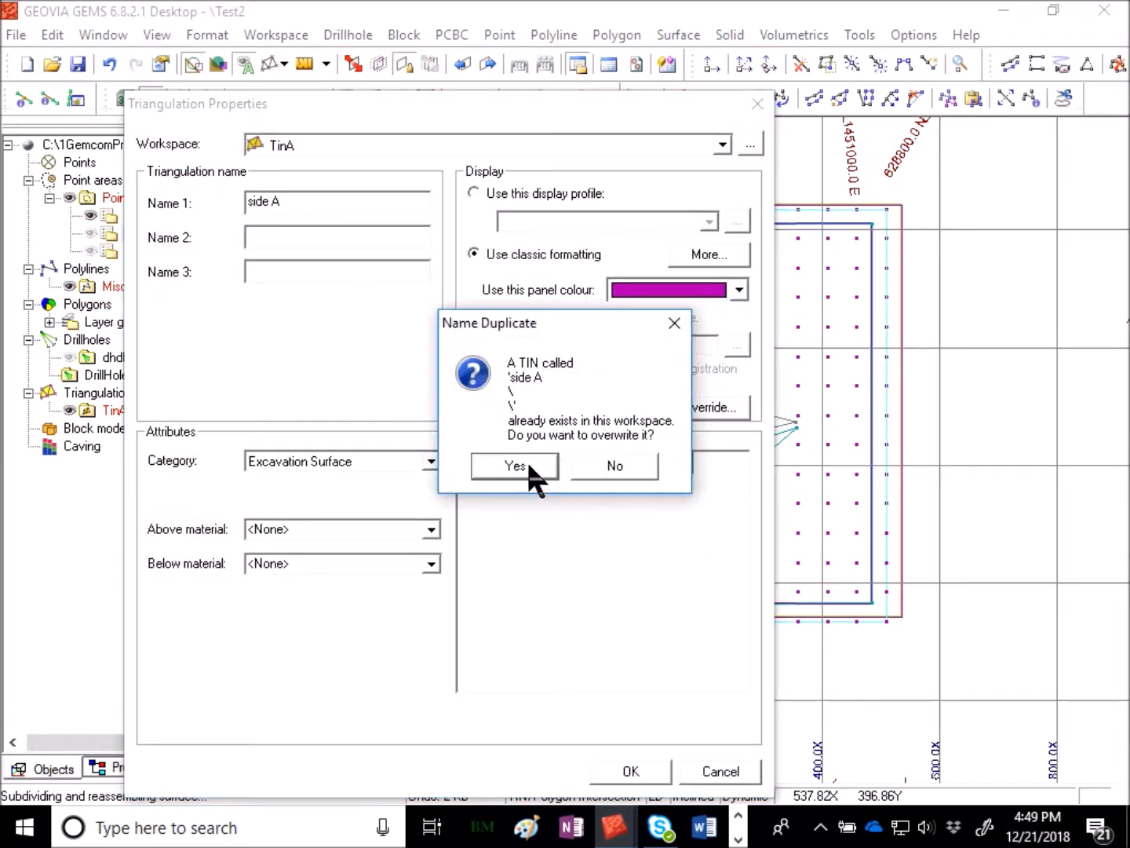
click(527, 465)
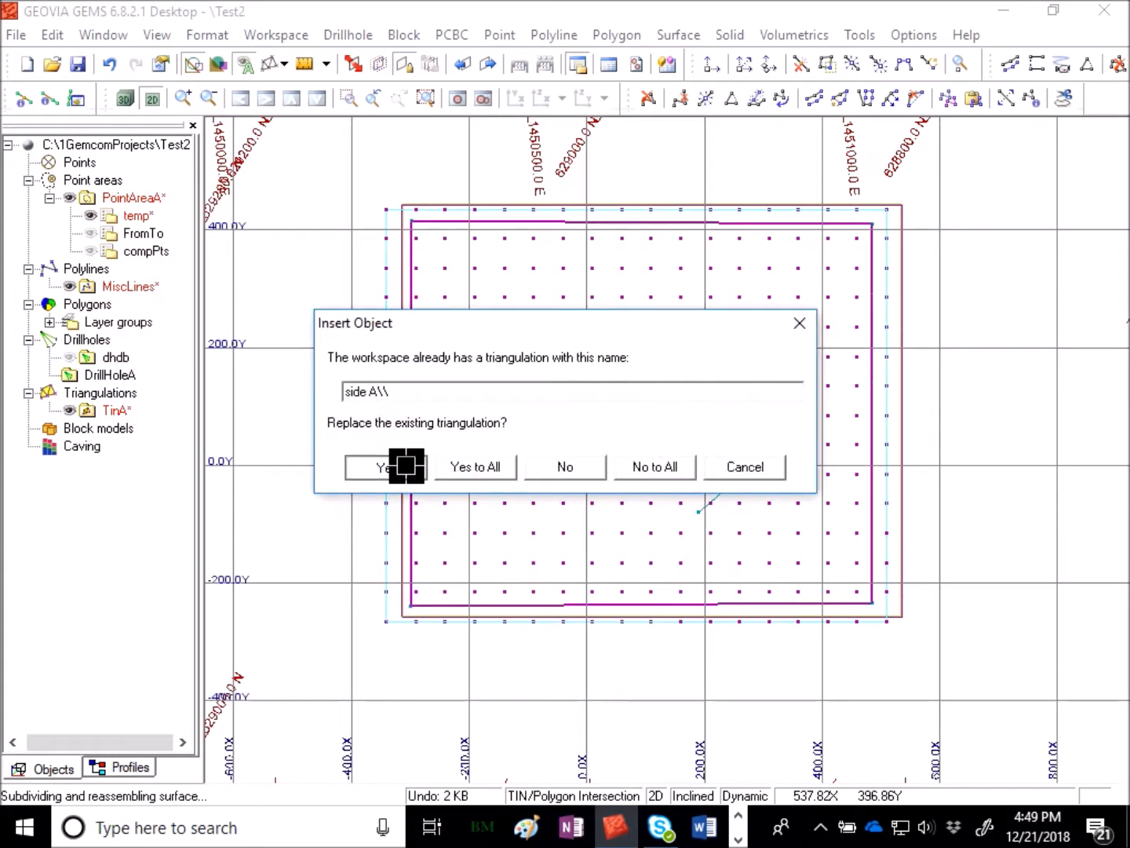
click(401, 467)
click(542, 440)
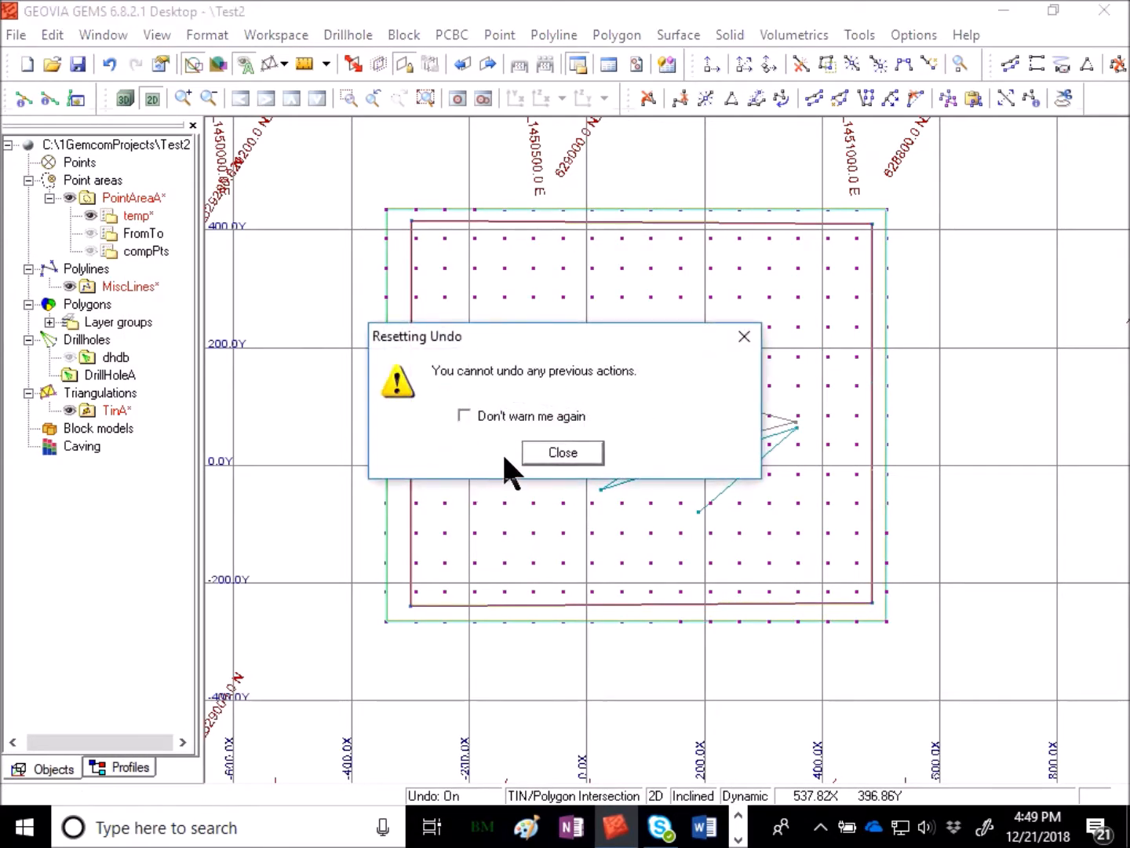
key(Return)
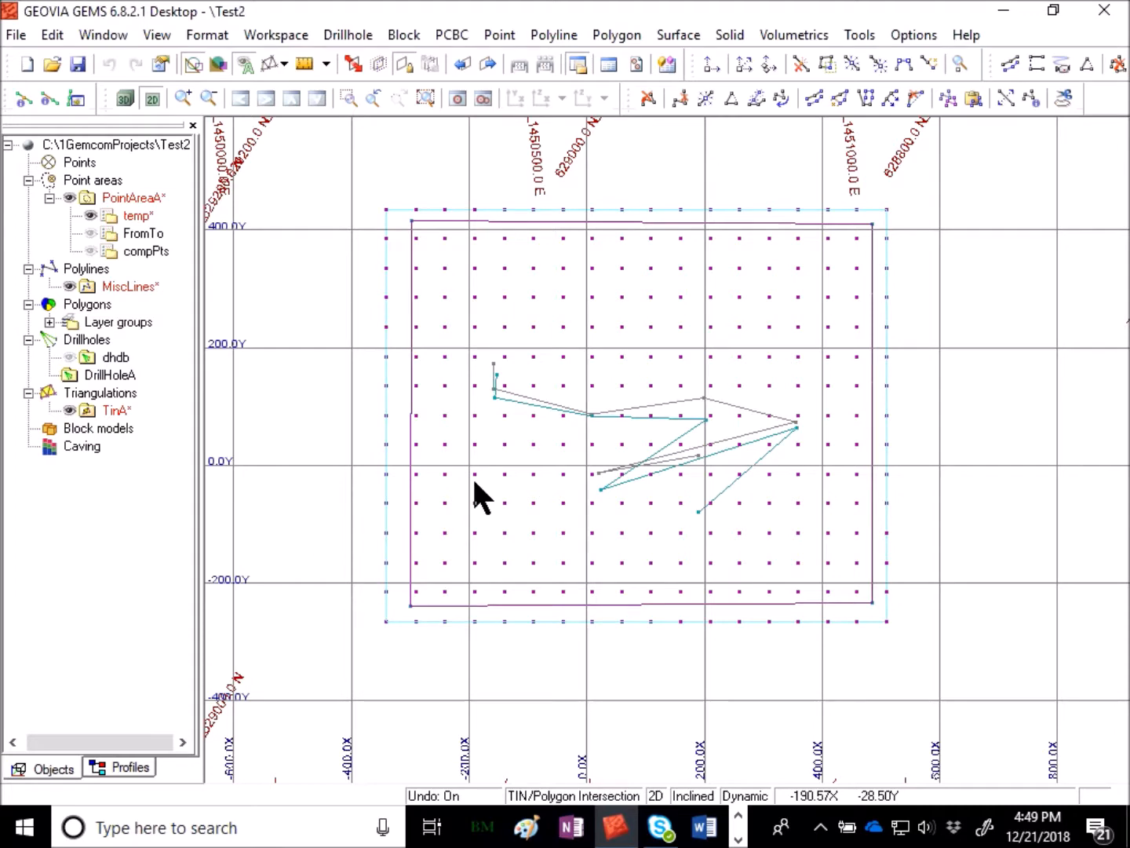
- Clip the side b surface outside the same boundary, overwriting the existing side b triangulation
right_click(820, 173)
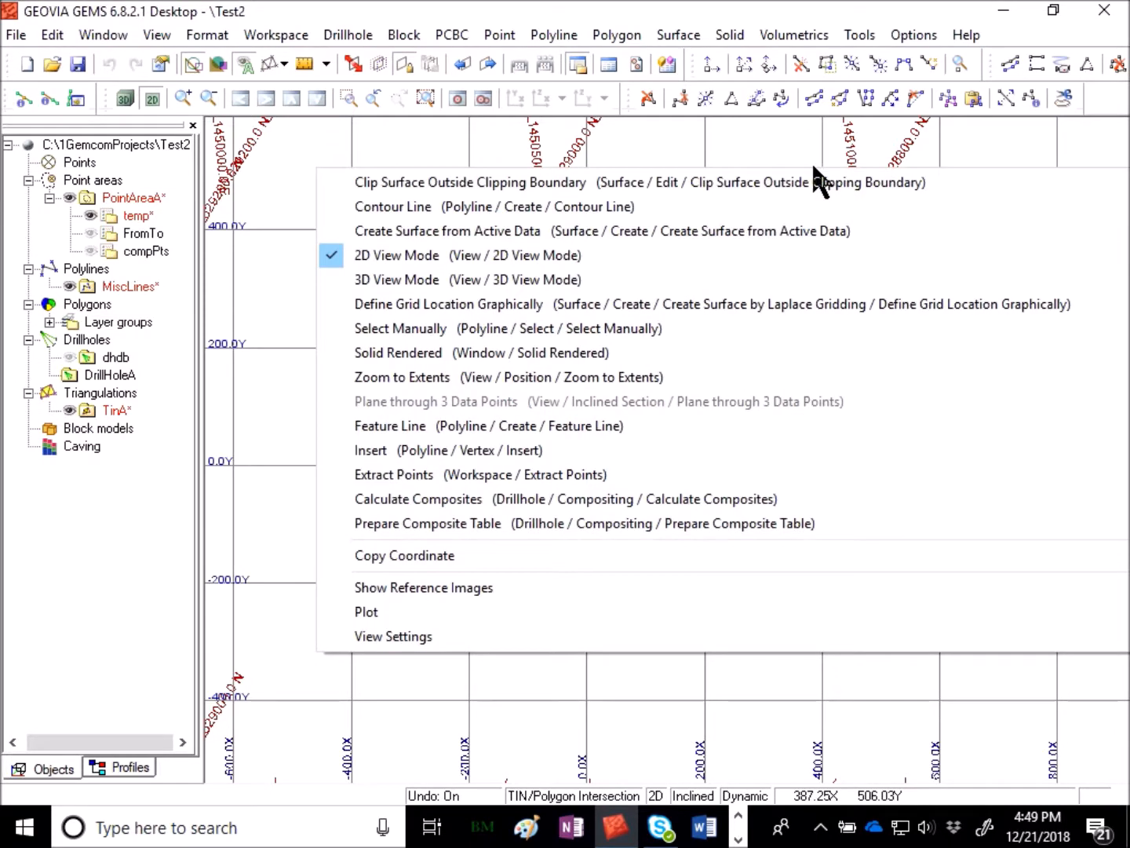
click(816, 179)
click(871, 235)
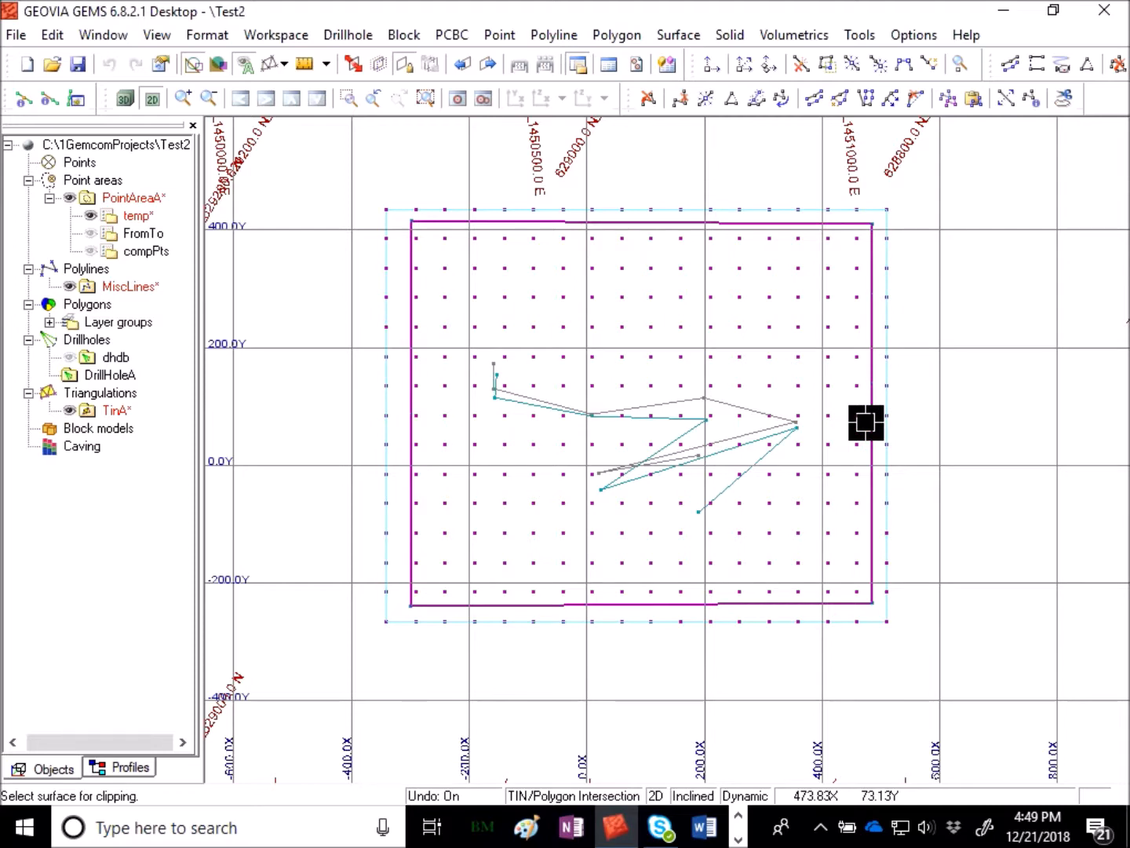
click(887, 230)
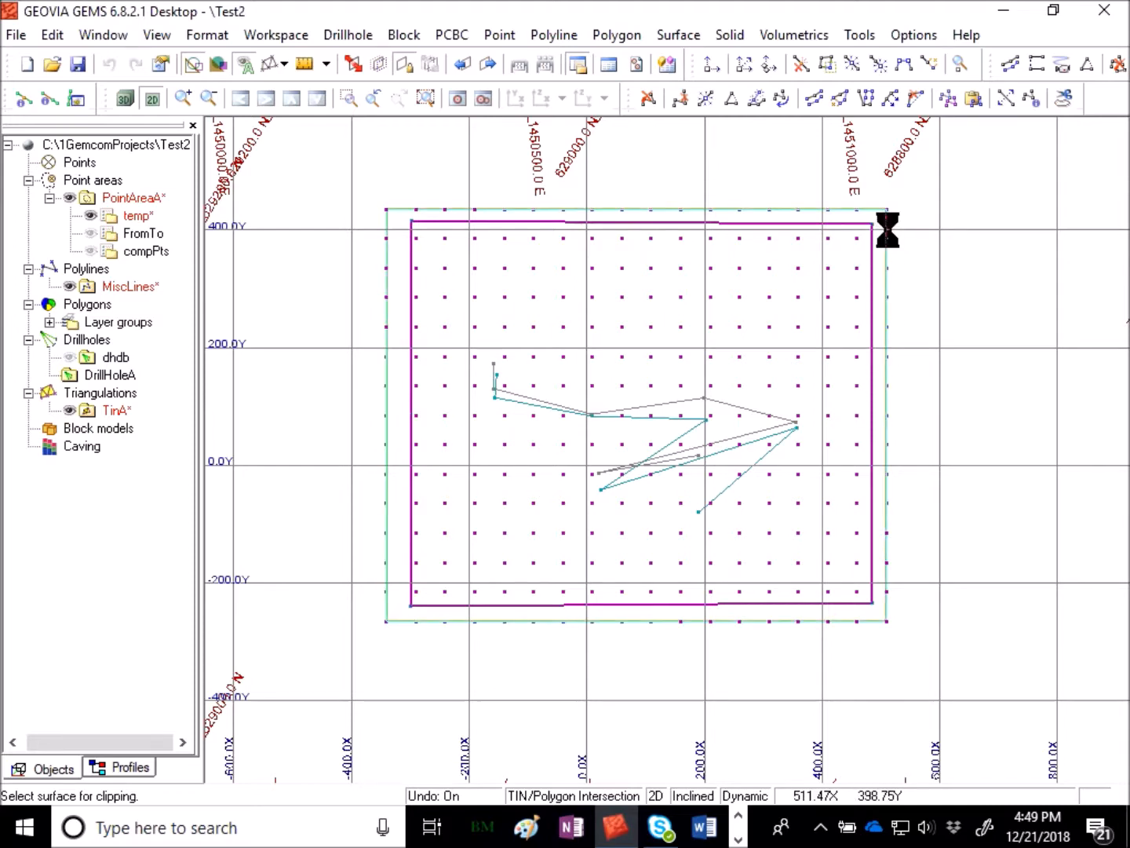
click(588, 482)
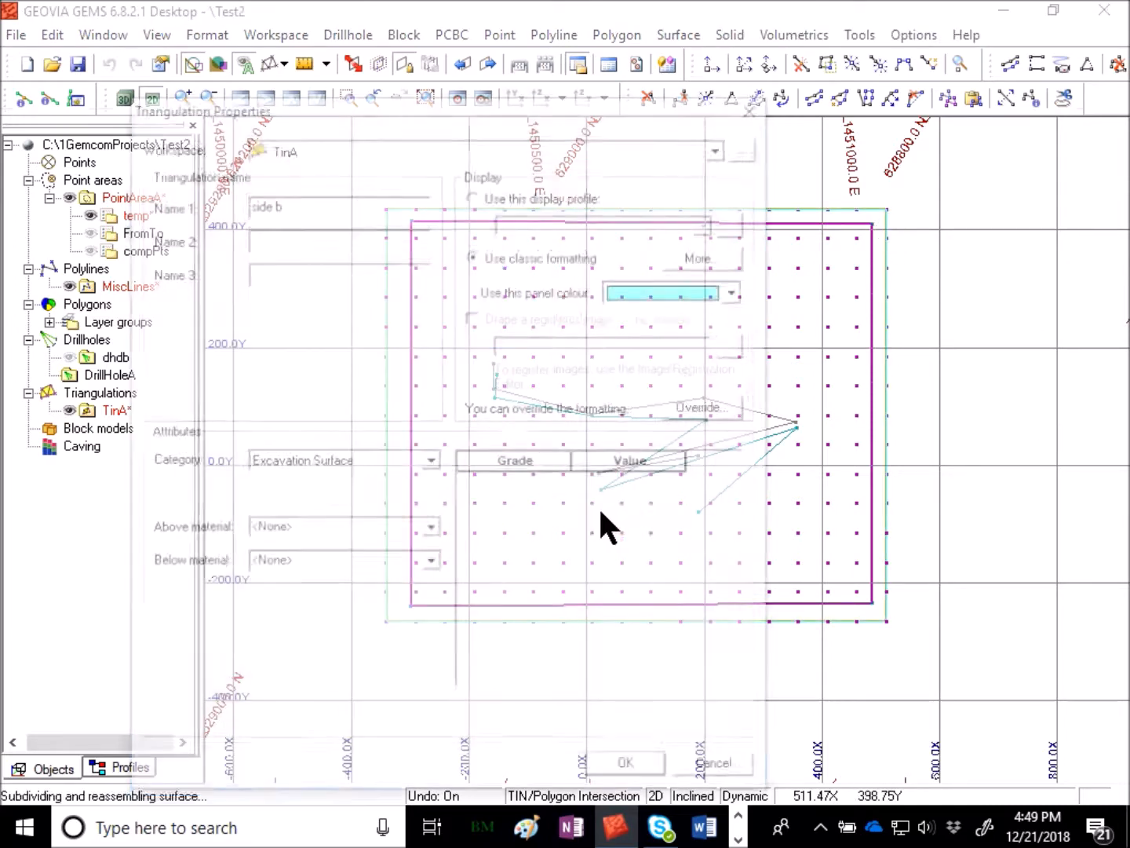
key(Return)
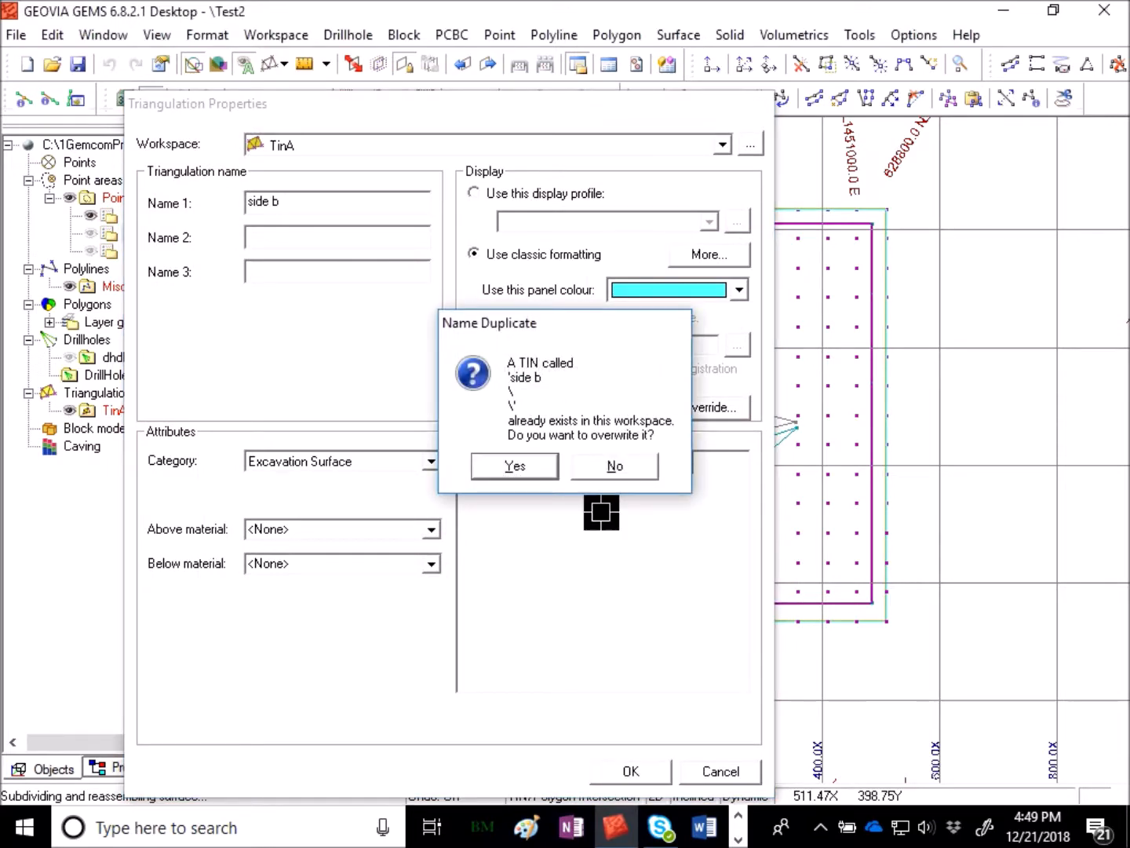
key(Return)
key(Return)
key(Return)
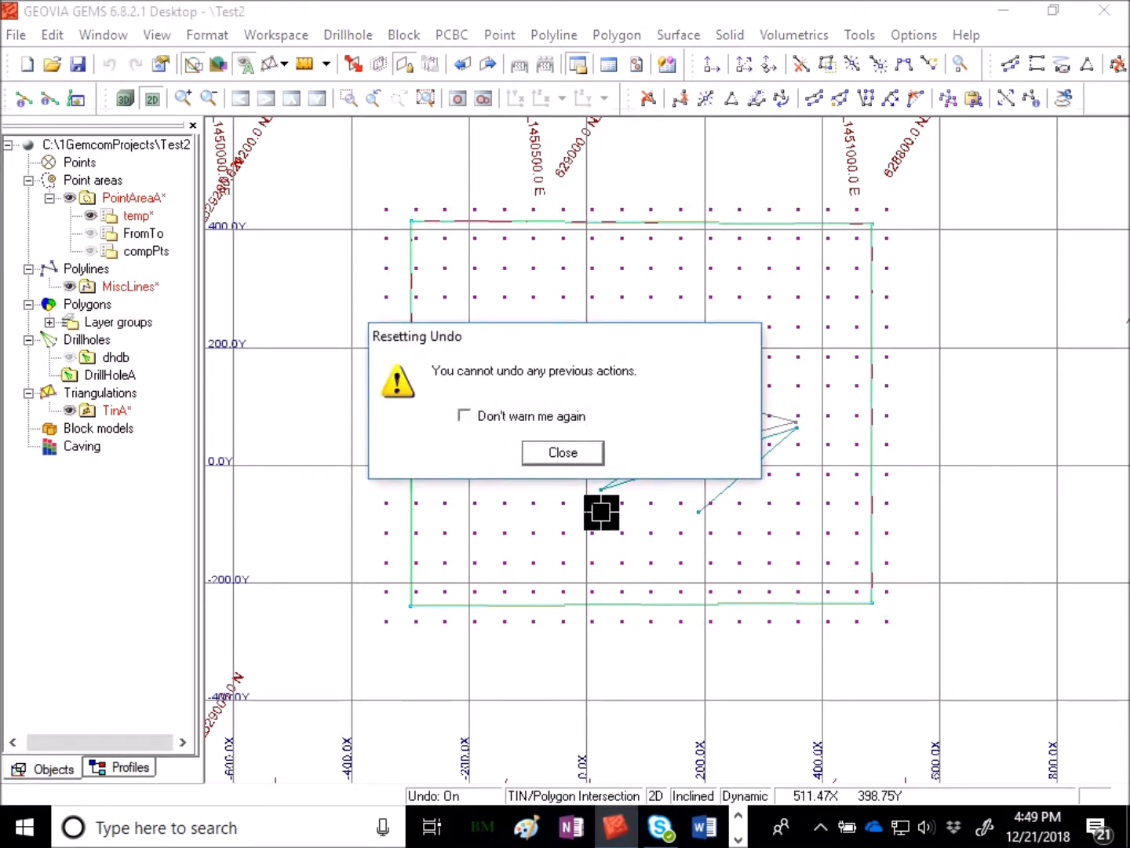
key(Return)
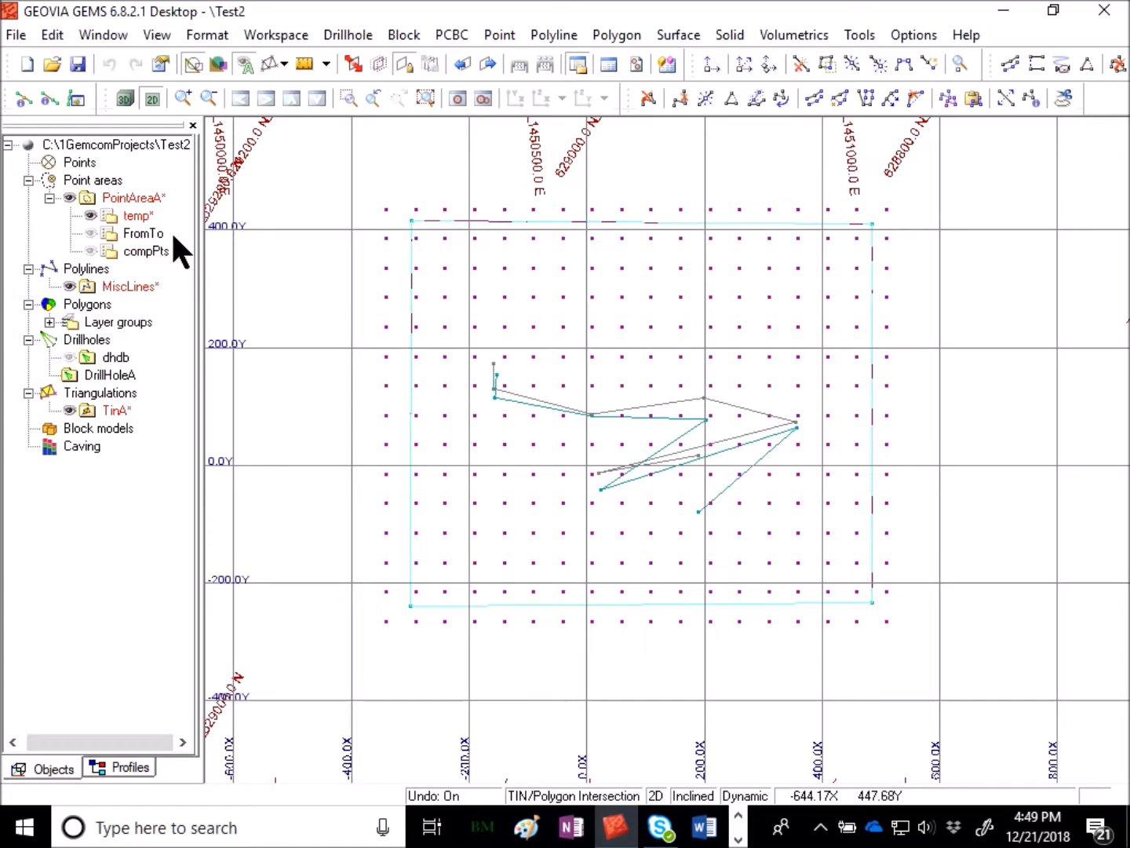
- Close the temp point area
right_click(141, 219)
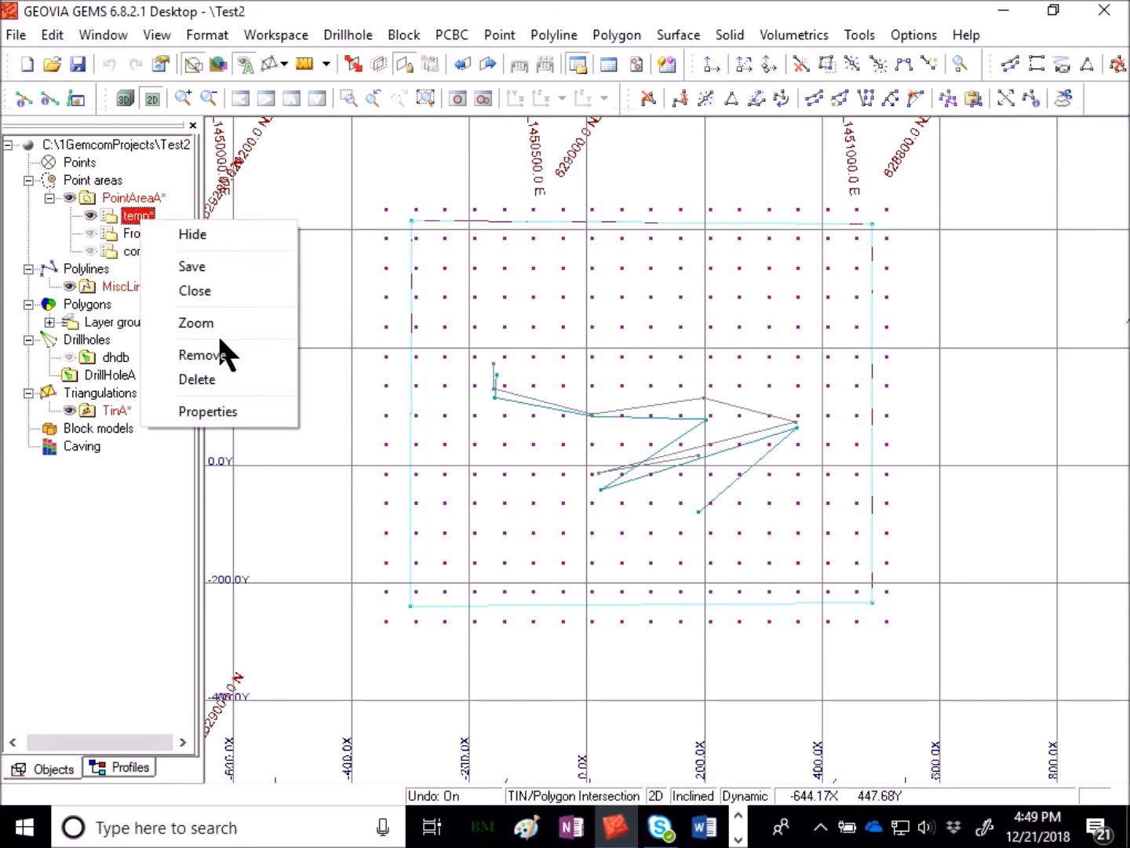
click(232, 291)
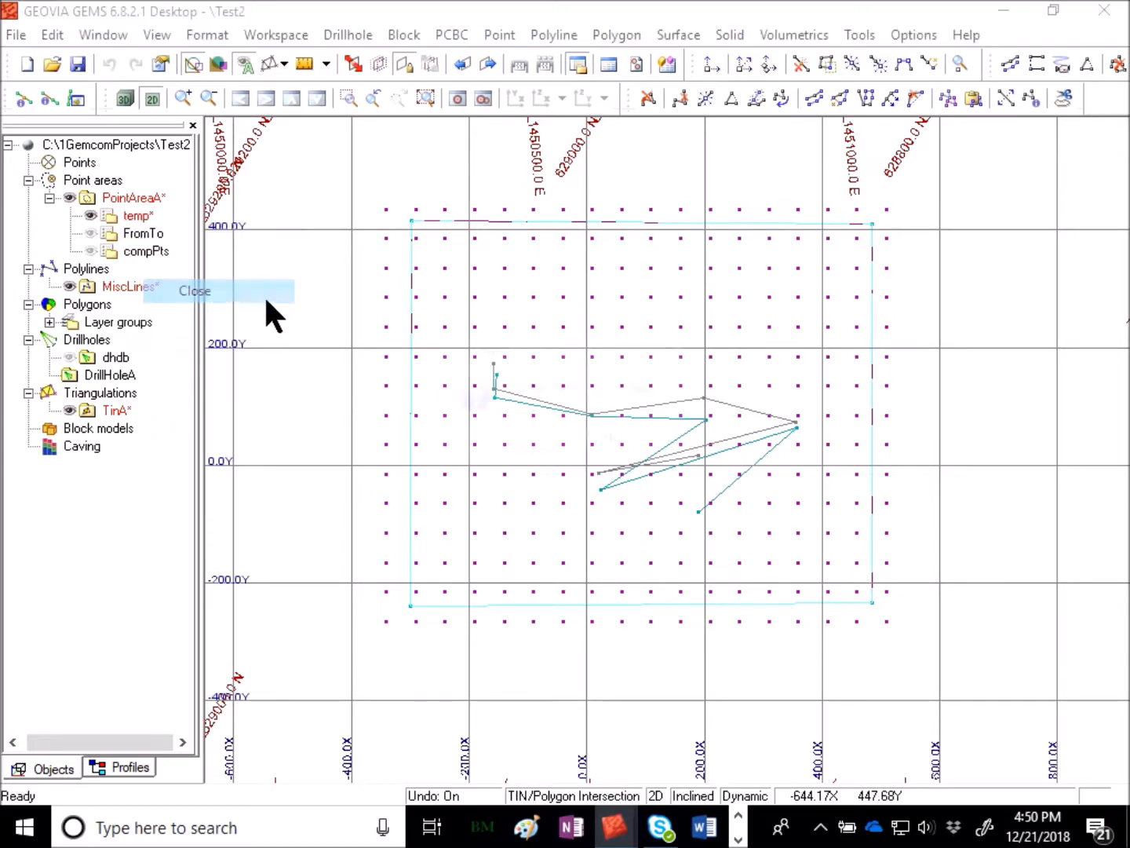
click(621, 445)
- Save the MiscLines polyline workspace and the TinA triangulation workspace
right_click(139, 287)
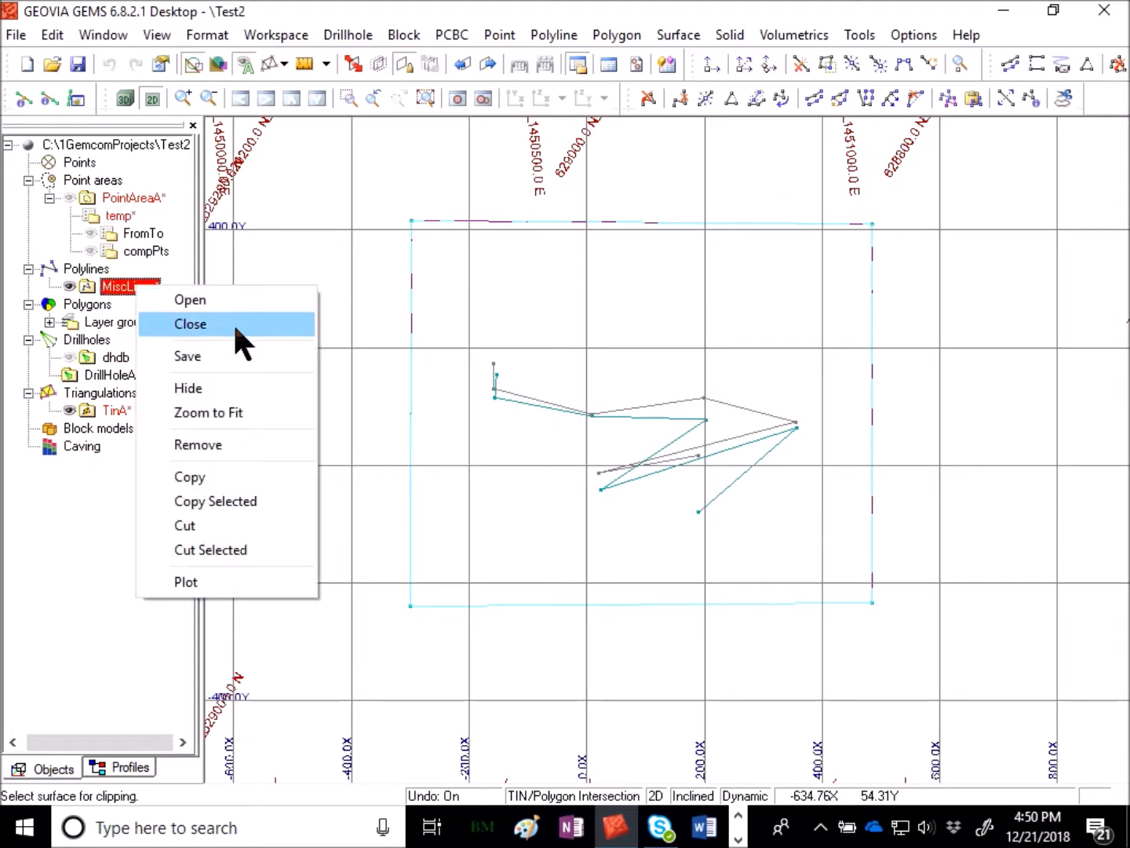
click(232, 355)
right_click(120, 414)
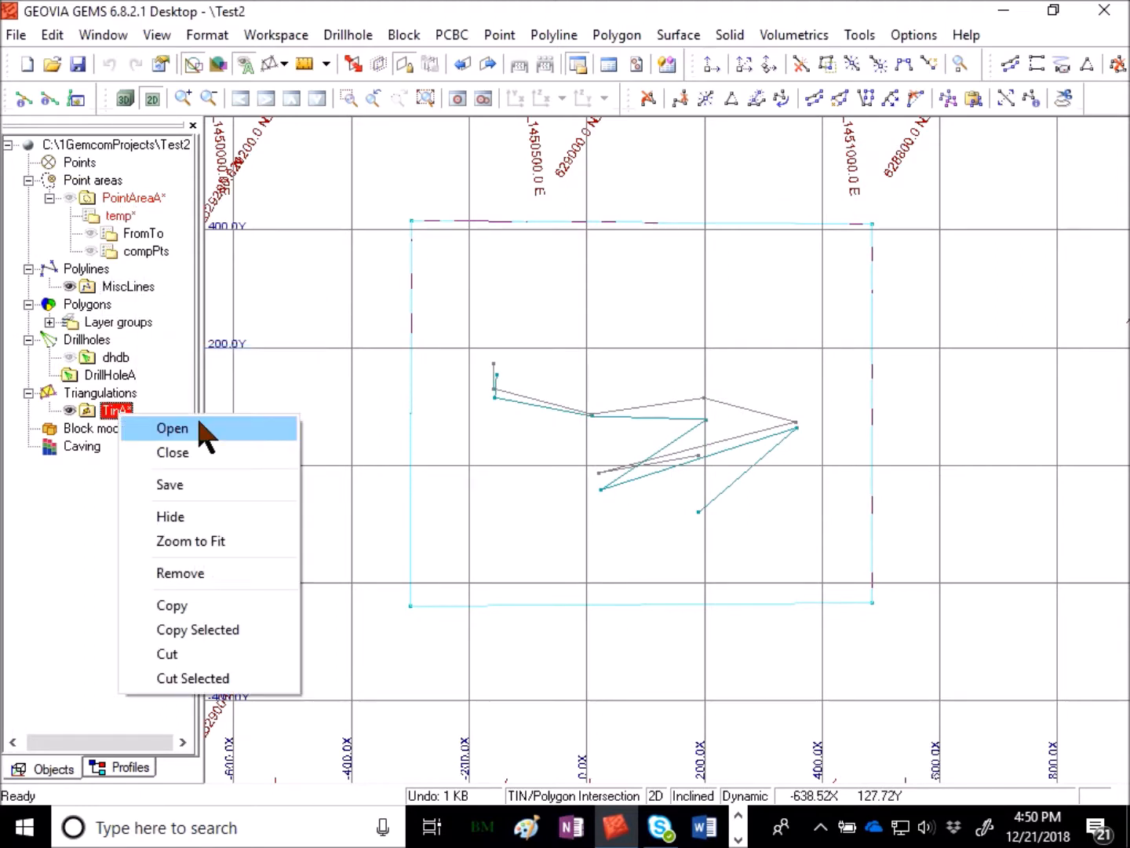
click(187, 485)
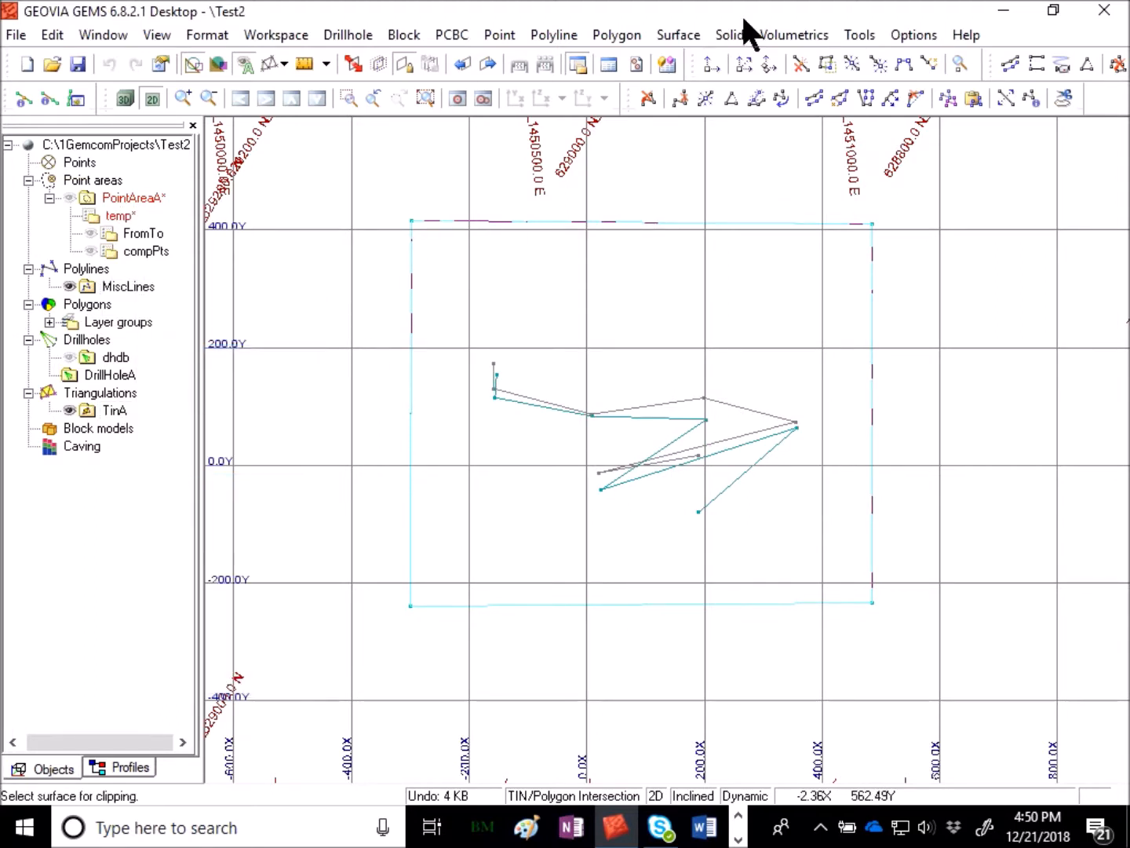
- Switch to 3D view and draw triangulations as triangulations to inspect the clipped side surfaces
click(127, 100)
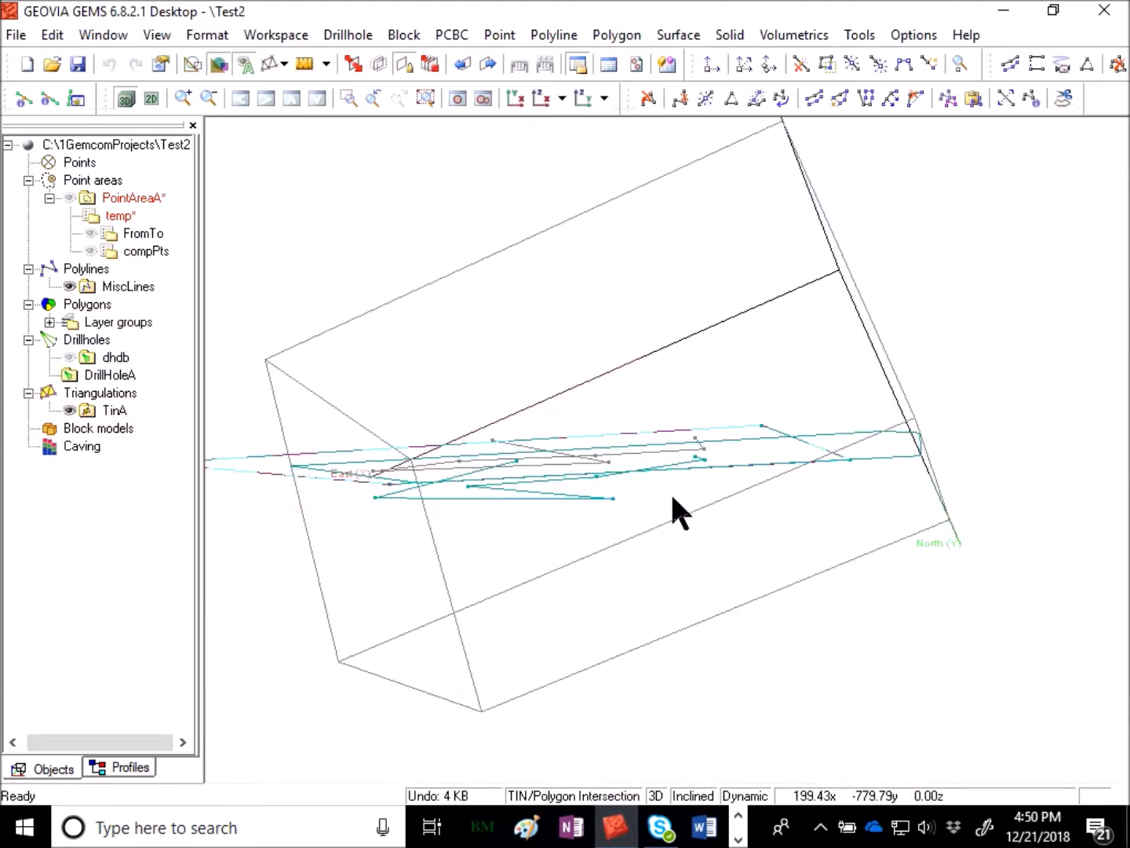
drag(621, 387, 729, 353)
right_click(126, 287)
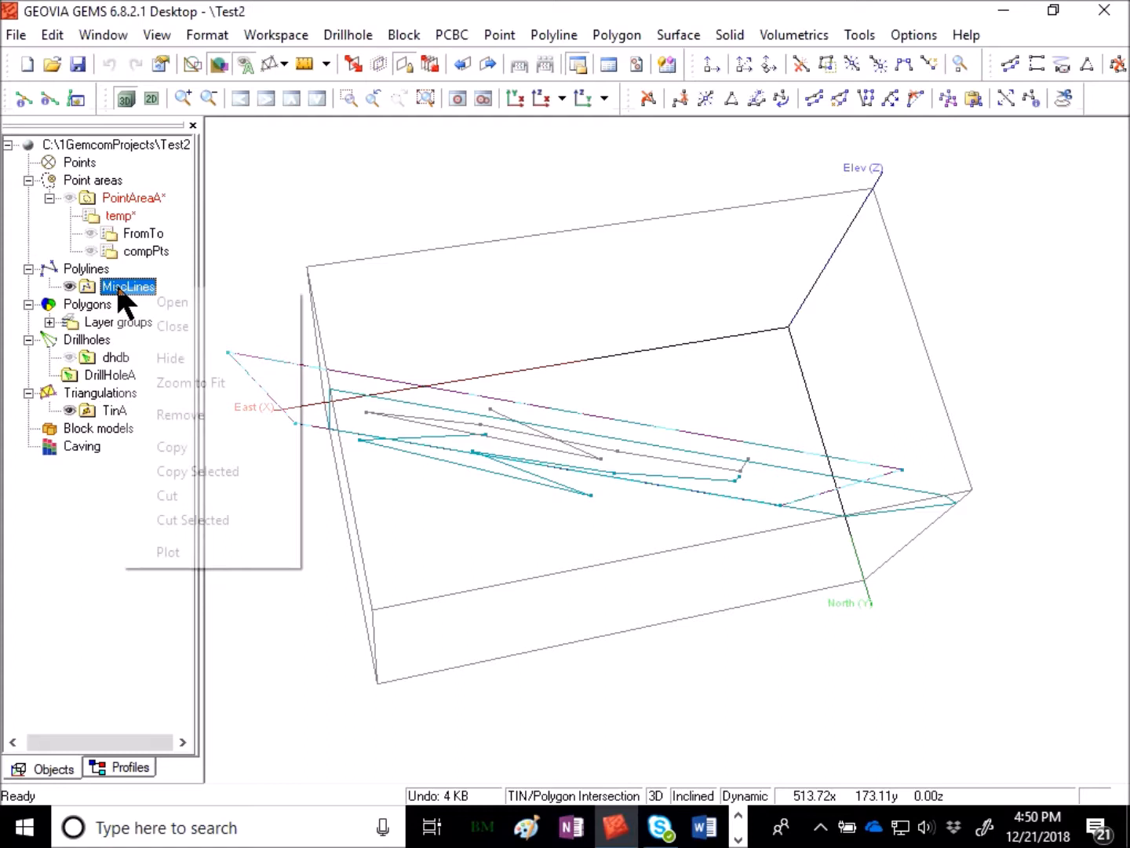
click(727, 227)
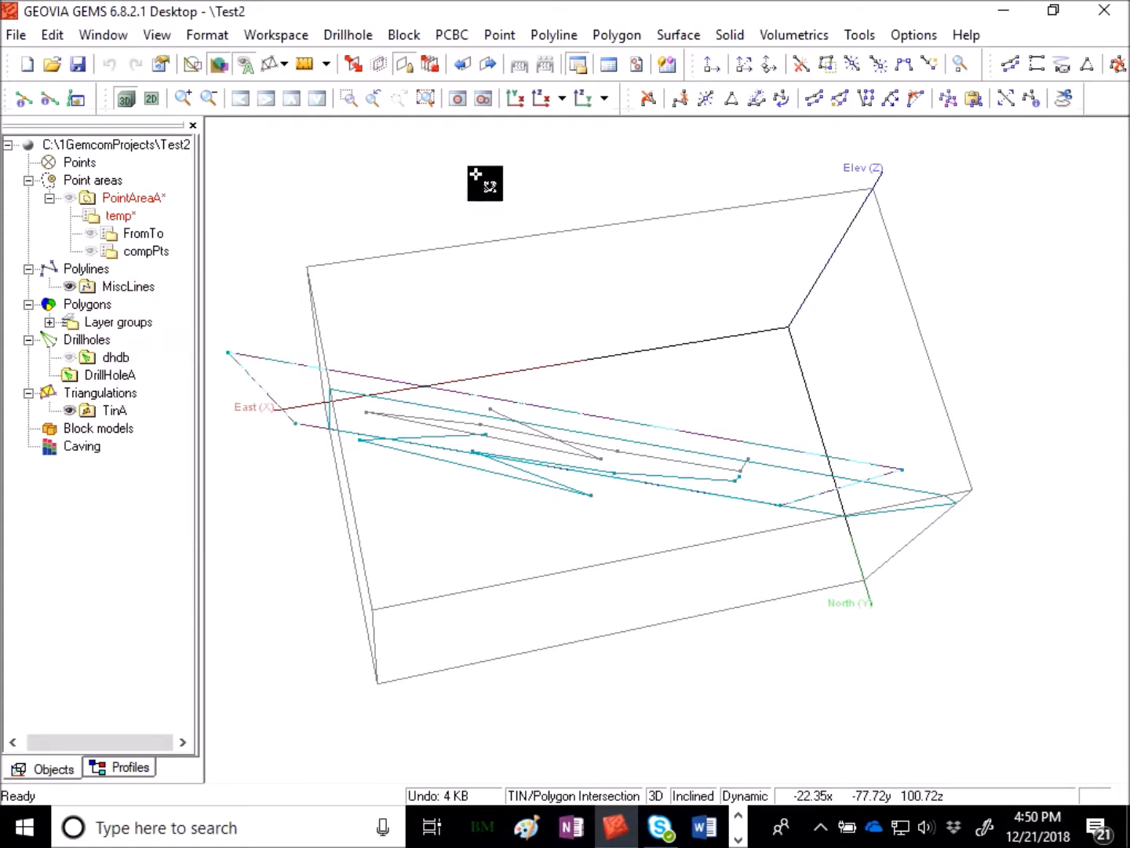
click(284, 64)
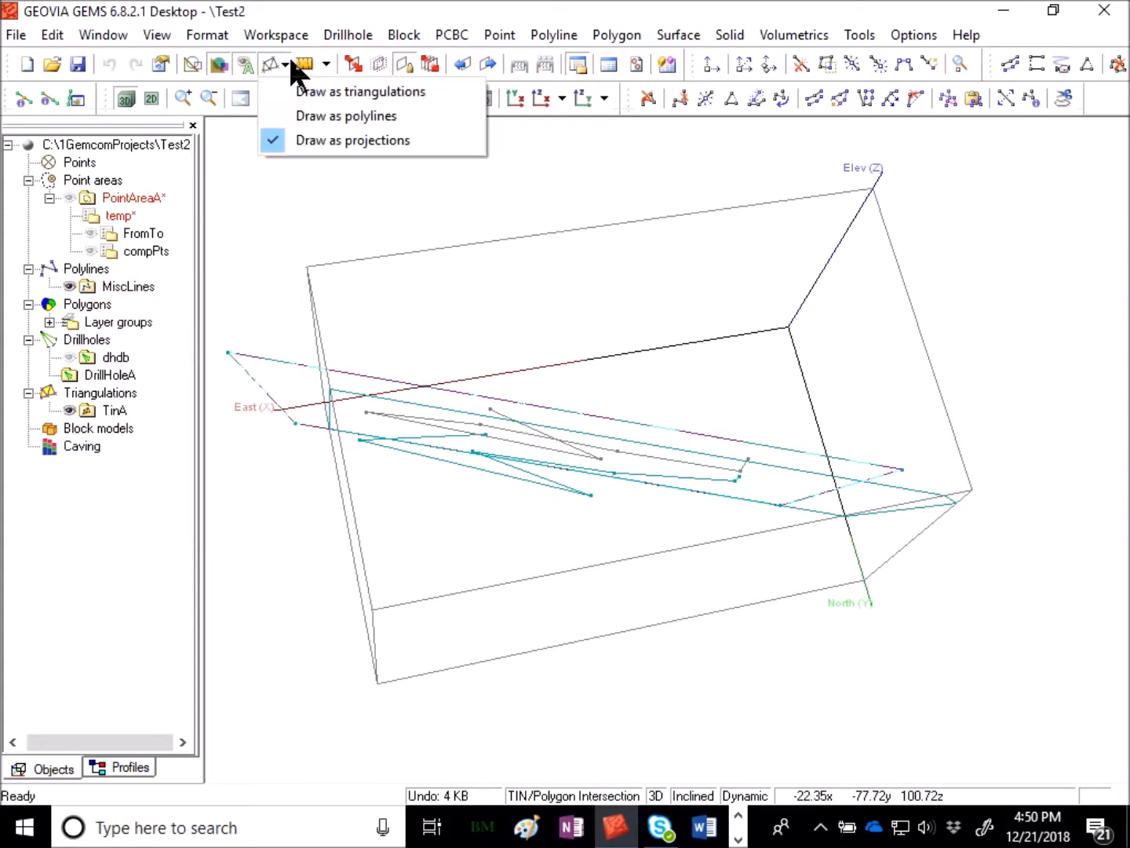
click(428, 83)
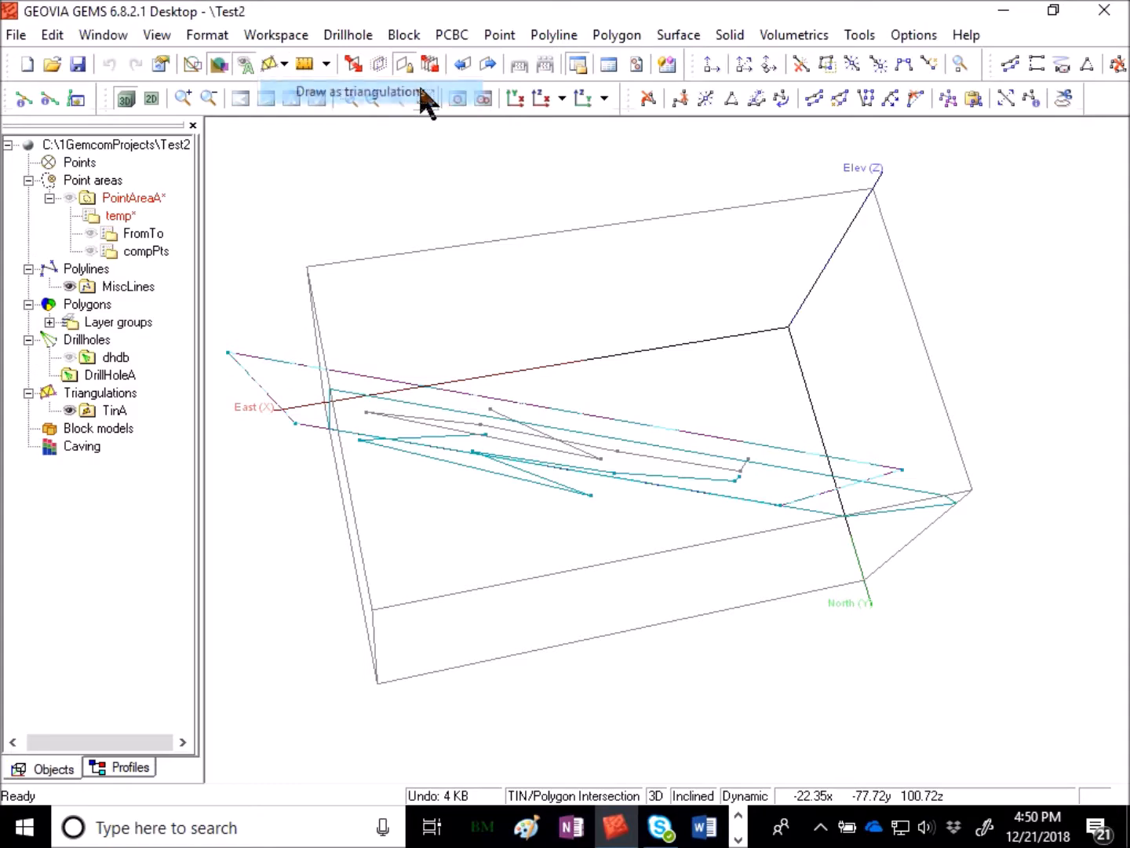
mouse_move(479, 151)
mouse_down()
mouse_move(675, 239)
mouse_move(723, 310)
mouse_move(691, 468)
mouse_move(755, 356)
mouse_move(730, 233)
mouse_move(731, 153)
mouse_move(616, 439)
mouse_move(615, 492)
mouse_move(610, 33)
mouse_move(688, 177)
mouse_move(349, 295)
mouse_move(212, 214)
mouse_move(427, 266)
mouse_up()
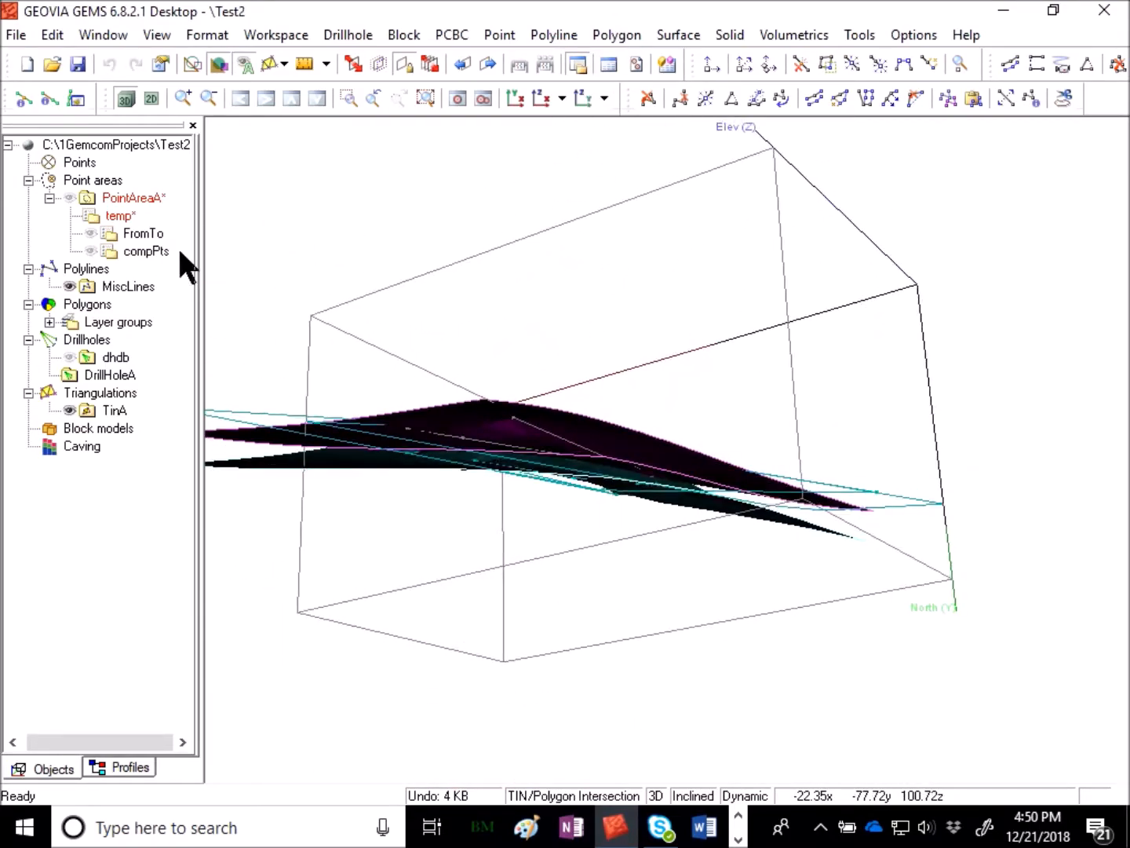
- Create a solid between the two side surfaces, named solid with geological code 1EX_RED, and close the undo warning
drag(544, 353, 928, 365)
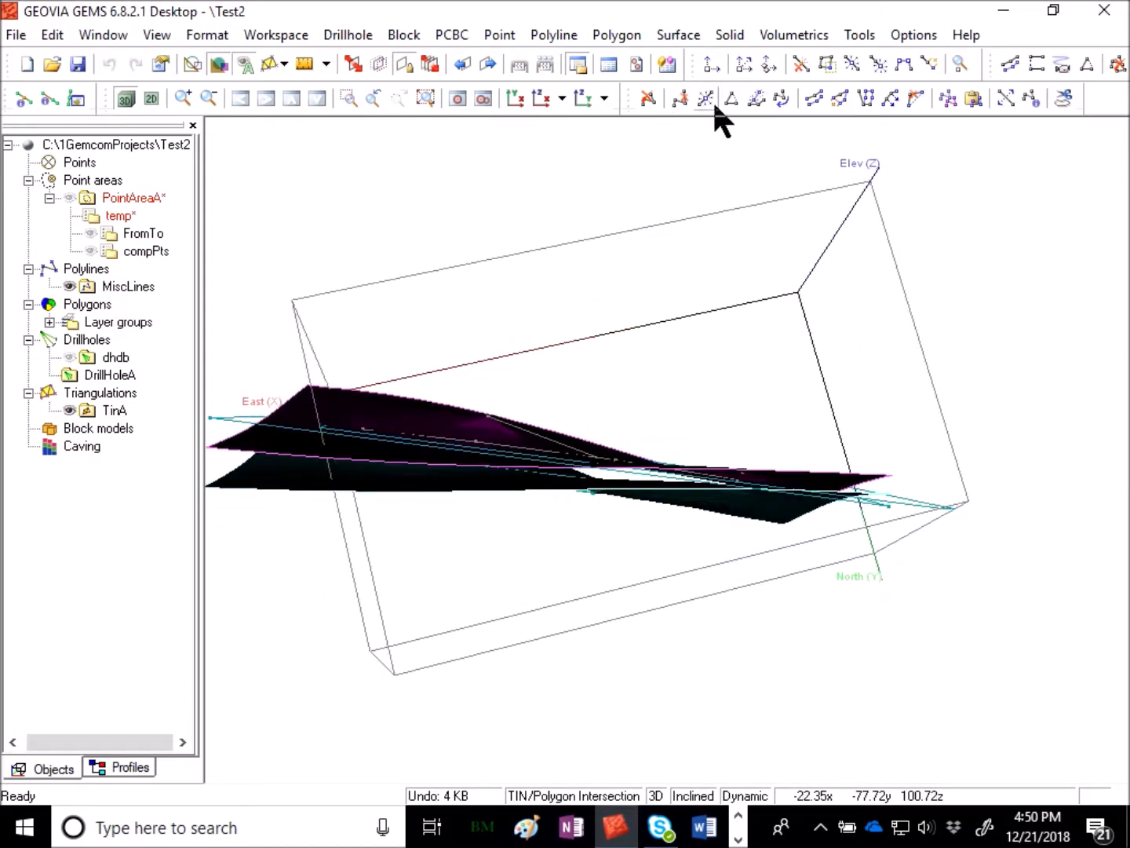
click(730, 34)
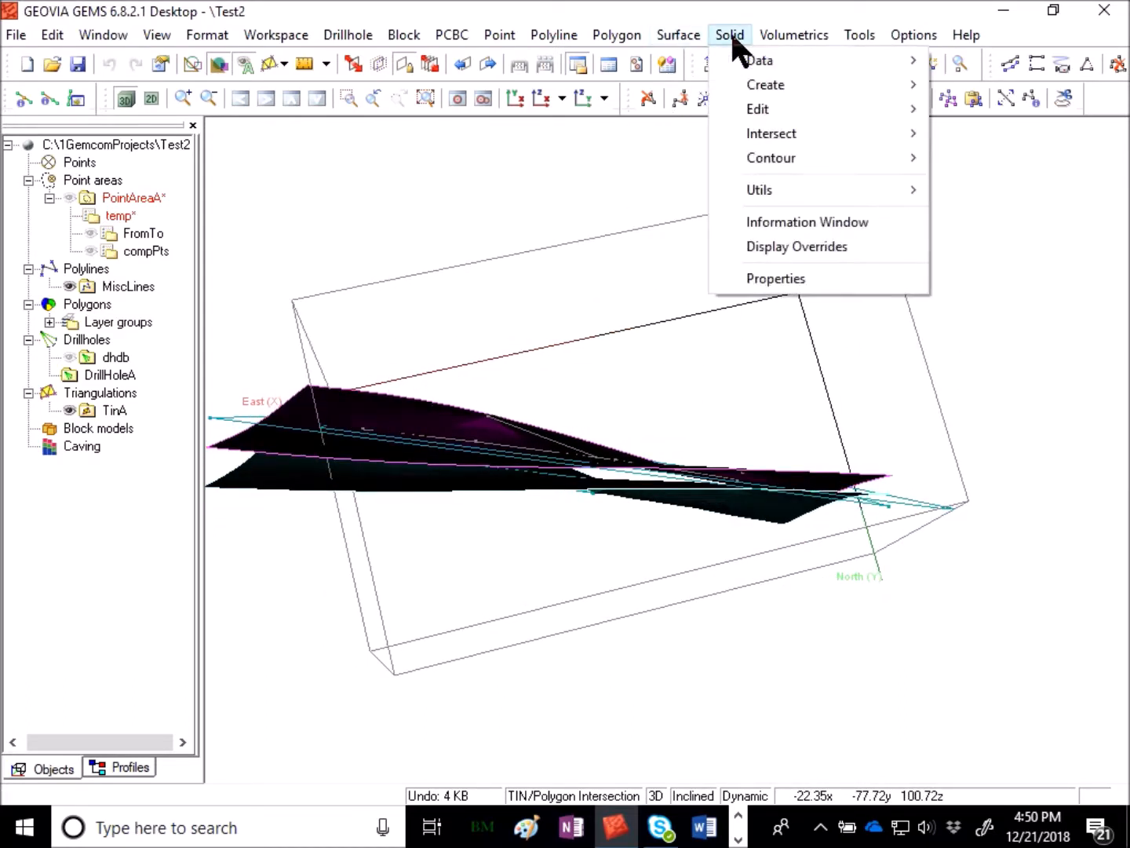
mouse_move(750, 83)
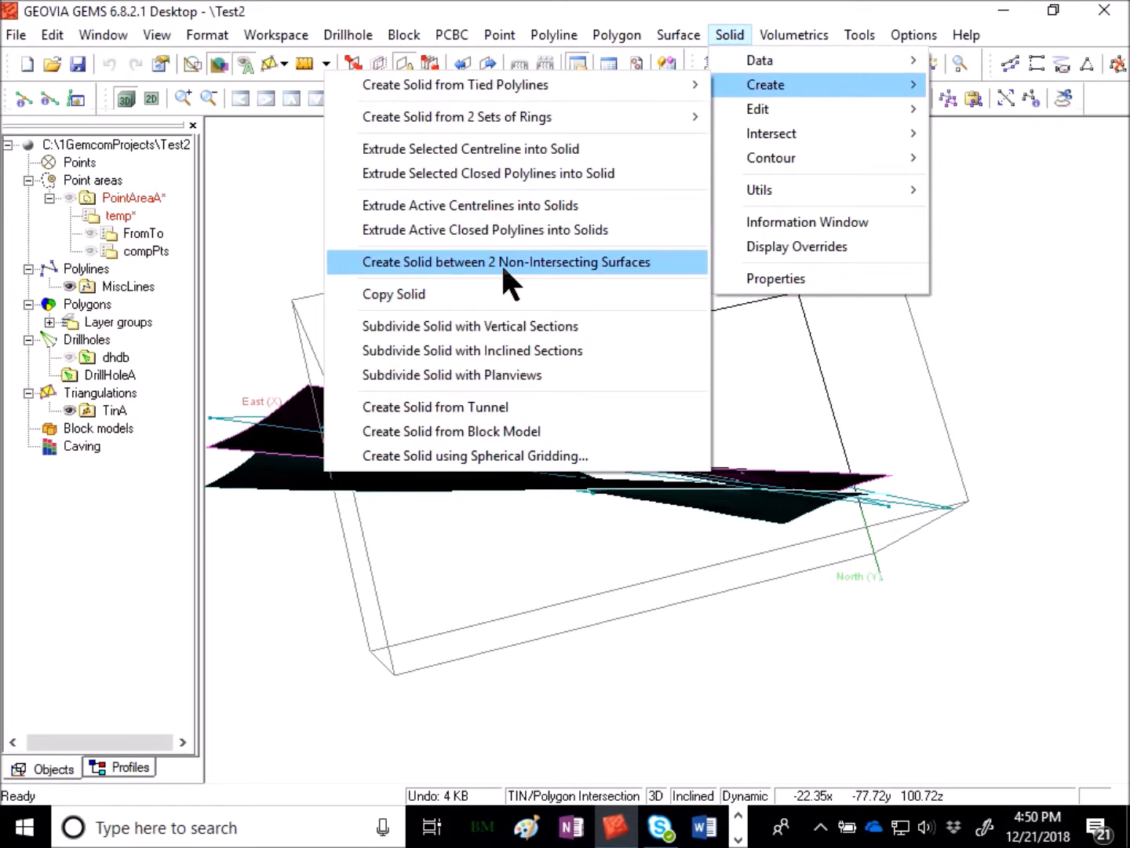
click(605, 264)
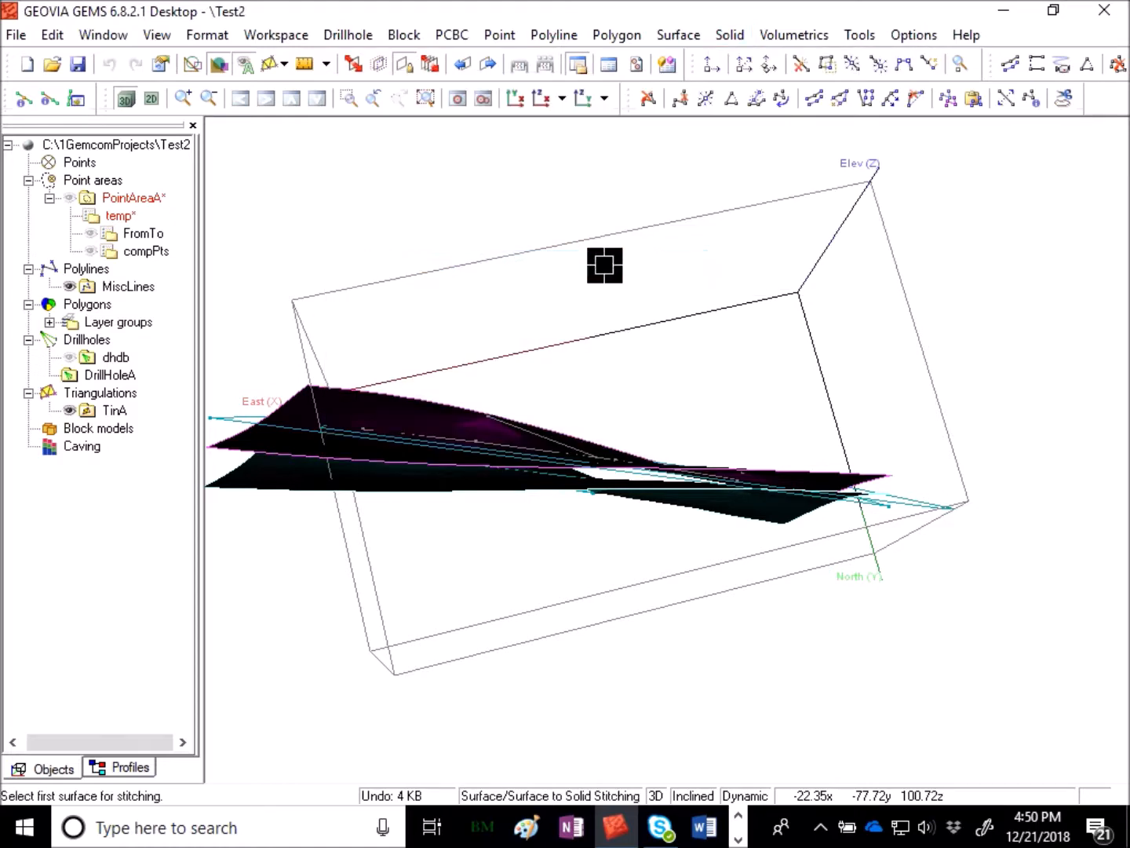
click(425, 395)
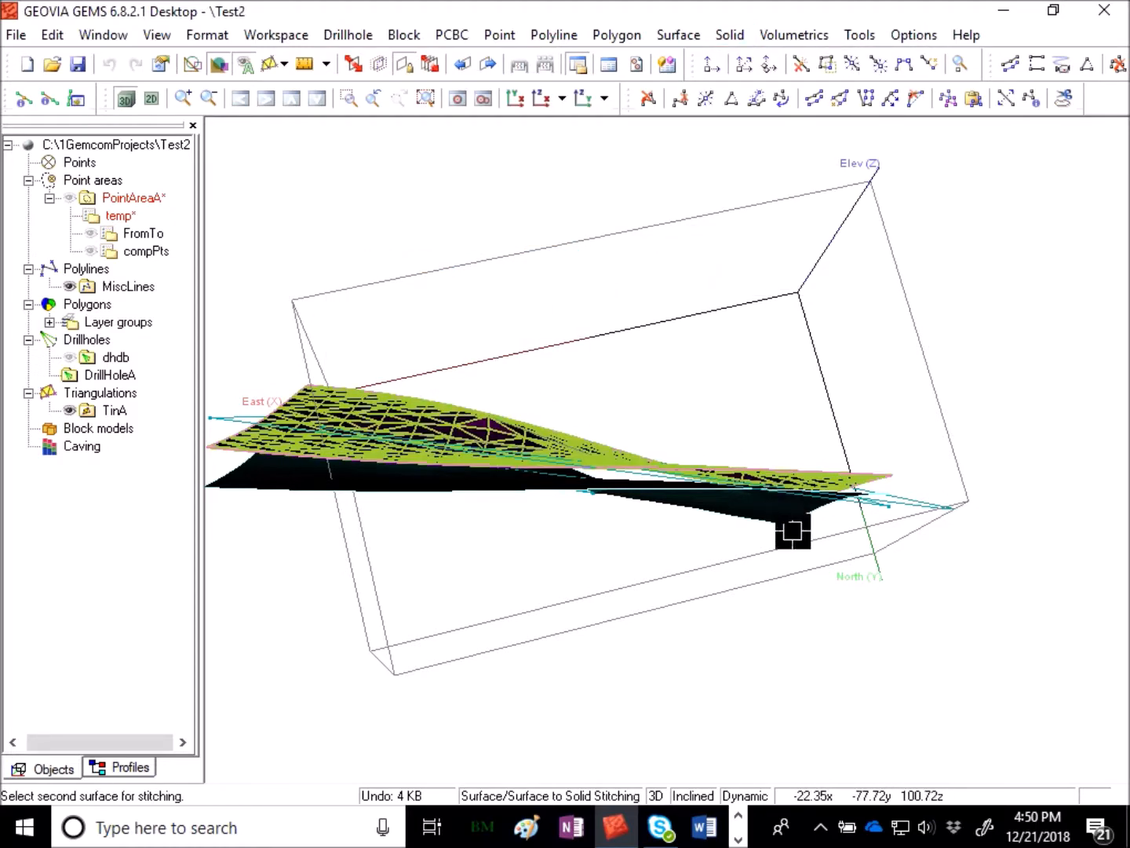
click(696, 526)
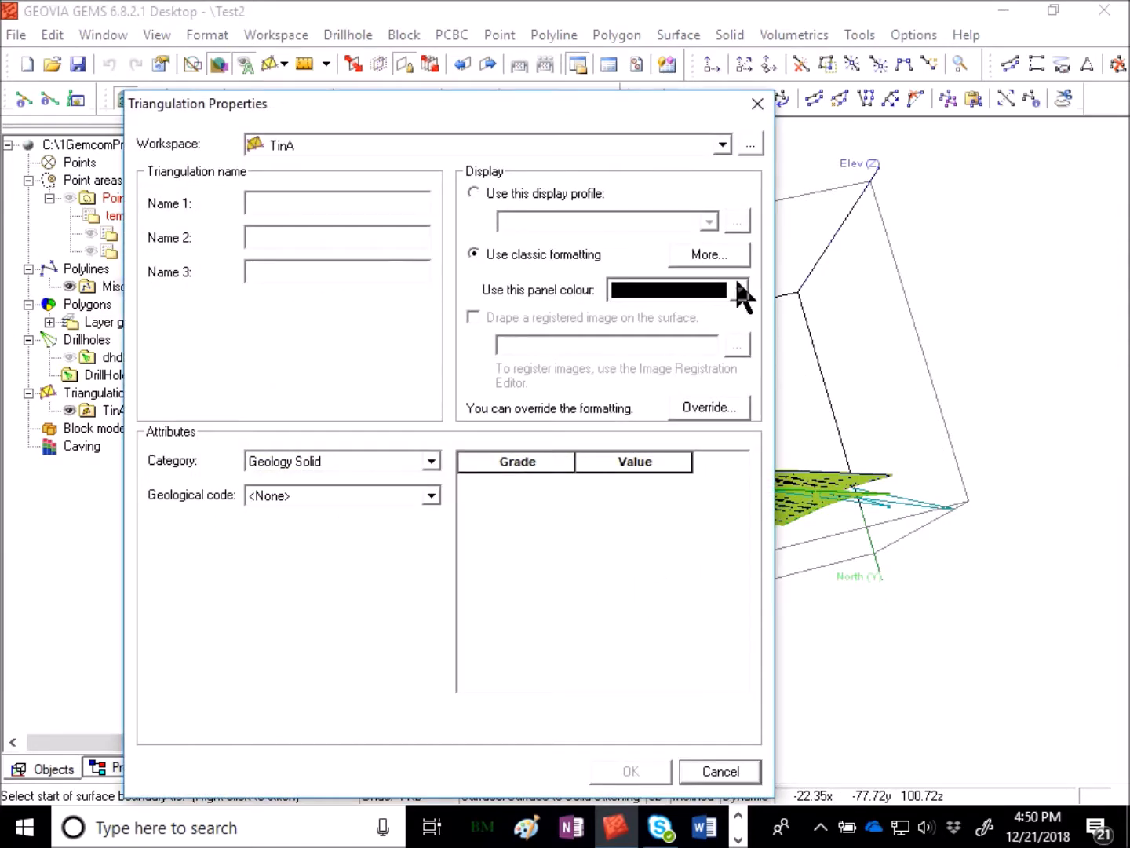
drag(628, 122, 809, 74)
click(526, 158)
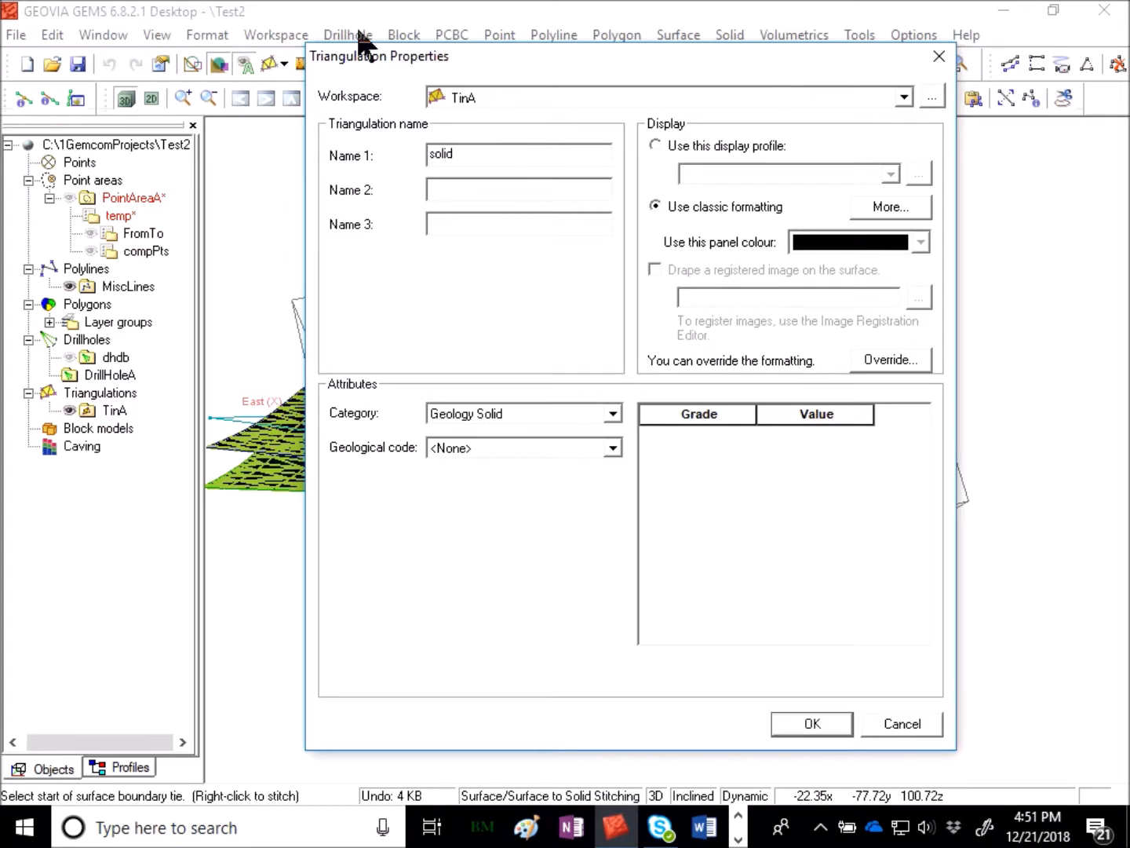
click(462, 449)
click(487, 481)
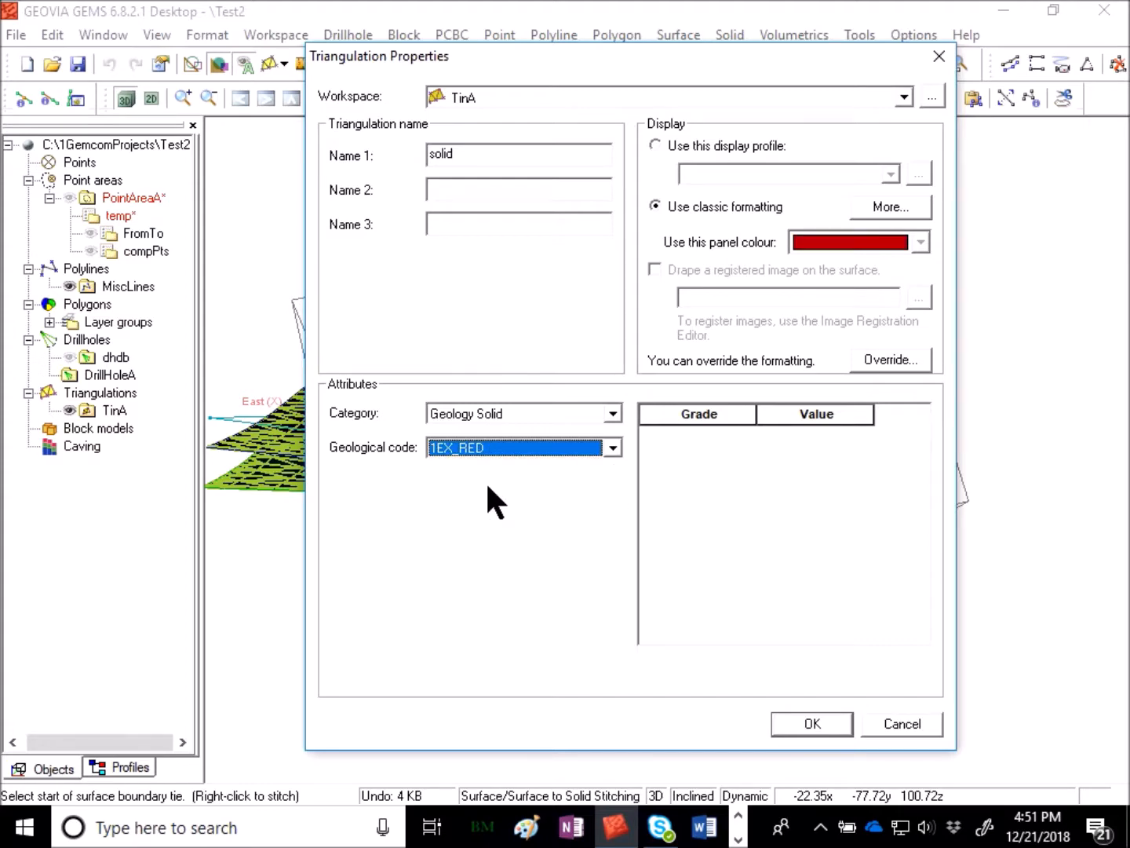
click(812, 723)
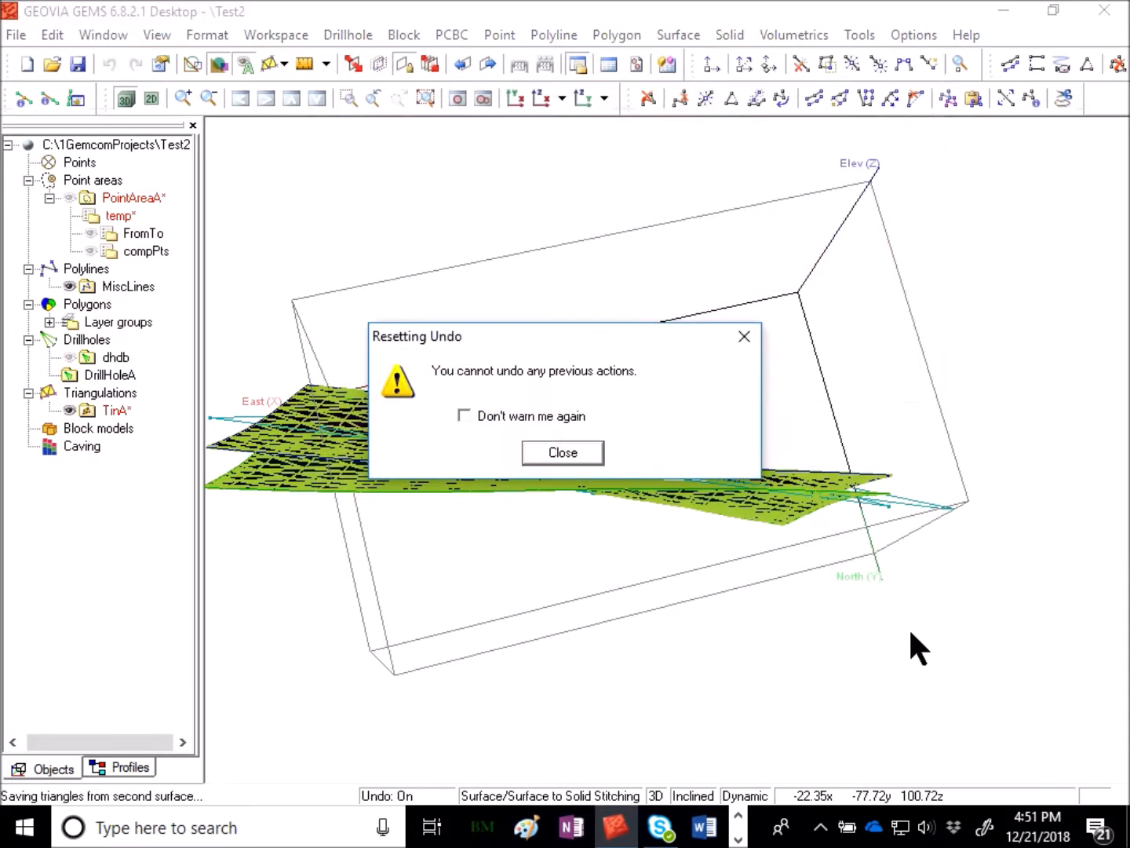
click(526, 453)
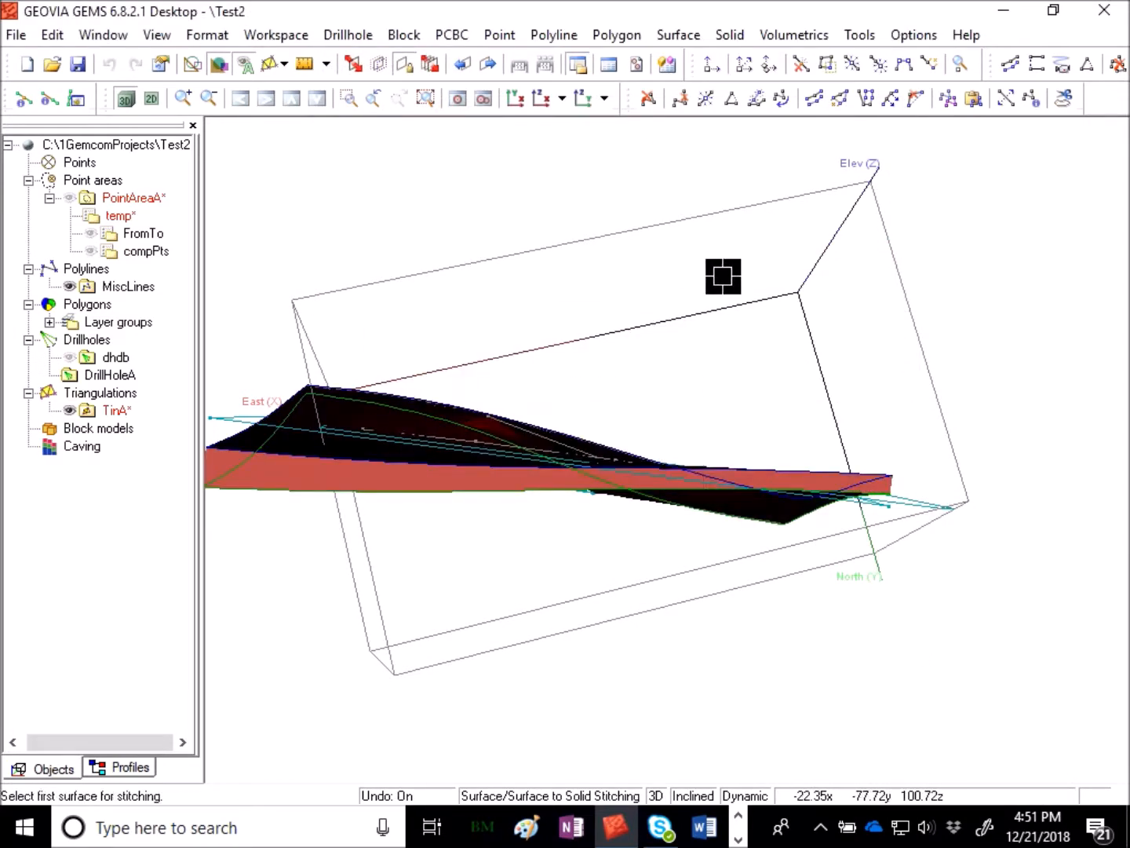
key(Escape)
- Save the PointAreaA point workspace
drag(753, 280, 690, 424)
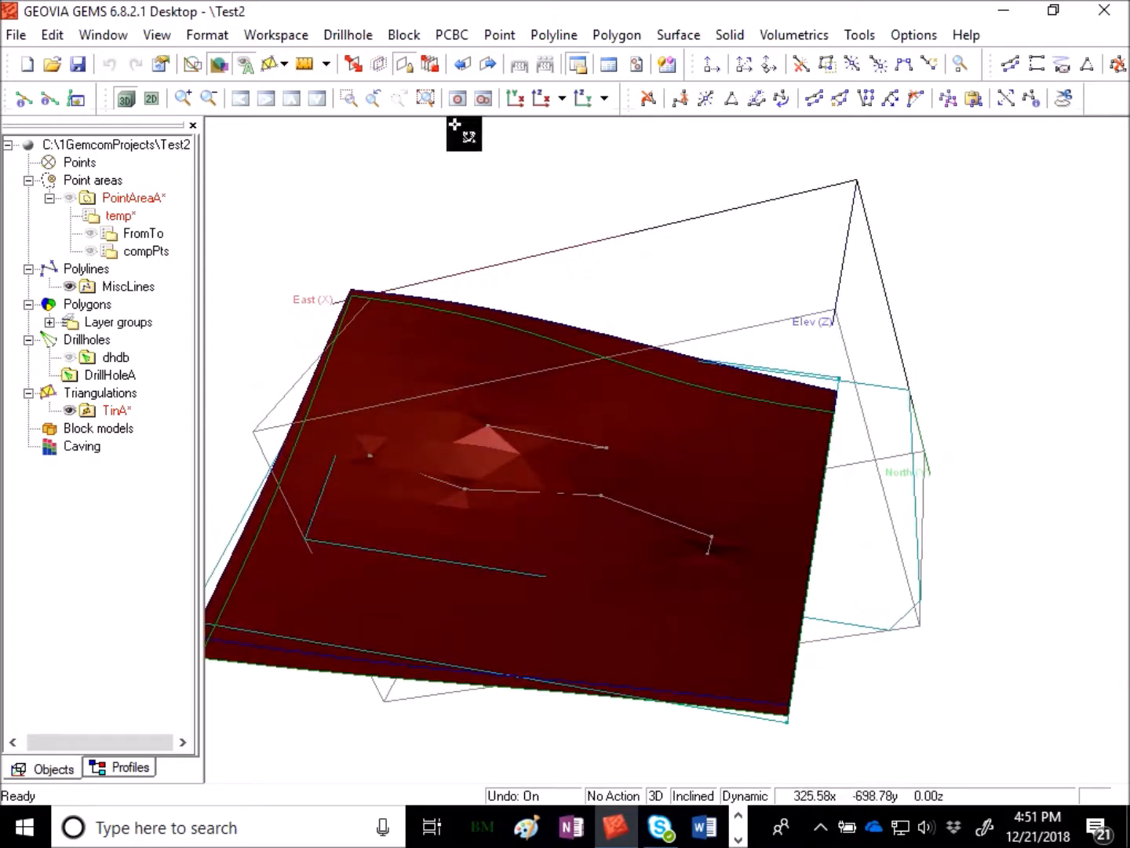
right_click(145, 200)
click(221, 263)
- Show the dhdb drillholes and the compPts composite points in the 3D view
drag(1071, 320, 651, 724)
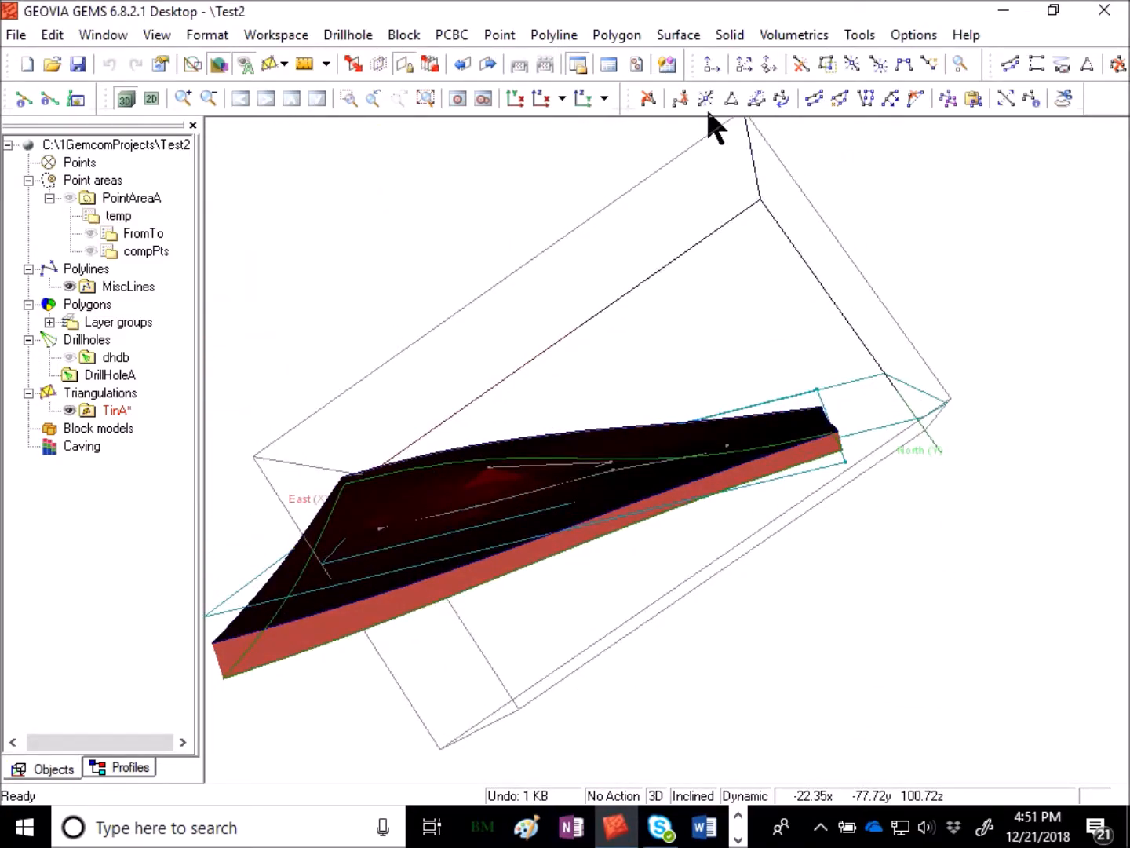
drag(642, 144, 751, 195)
right_click(116, 358)
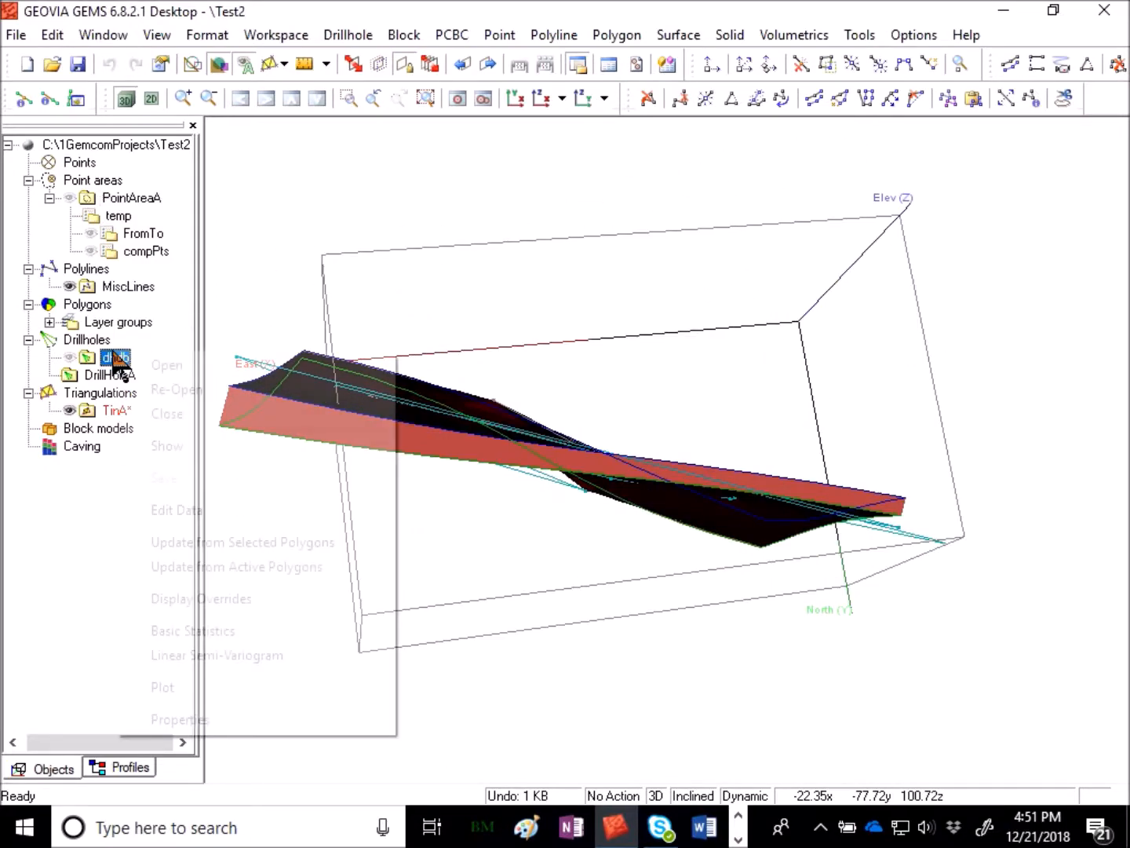
click(220, 445)
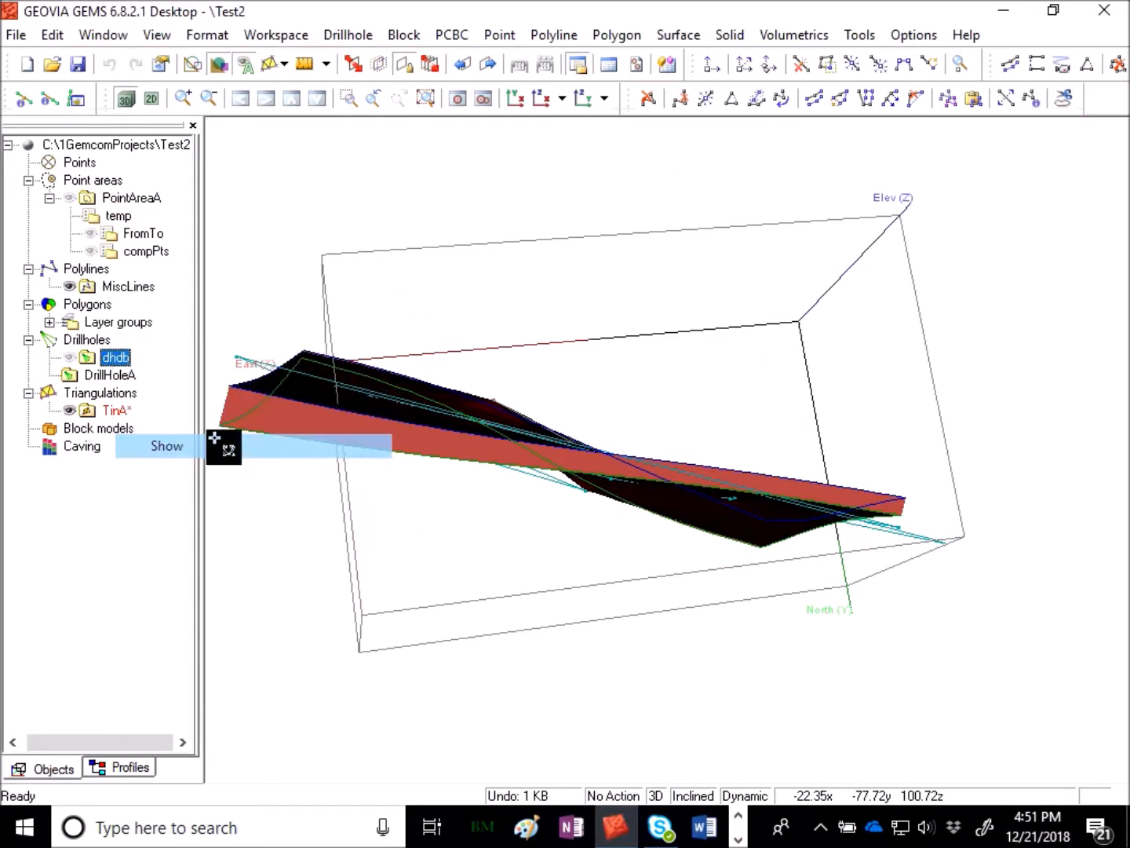
drag(621, 580, 248, 283)
right_click(132, 250)
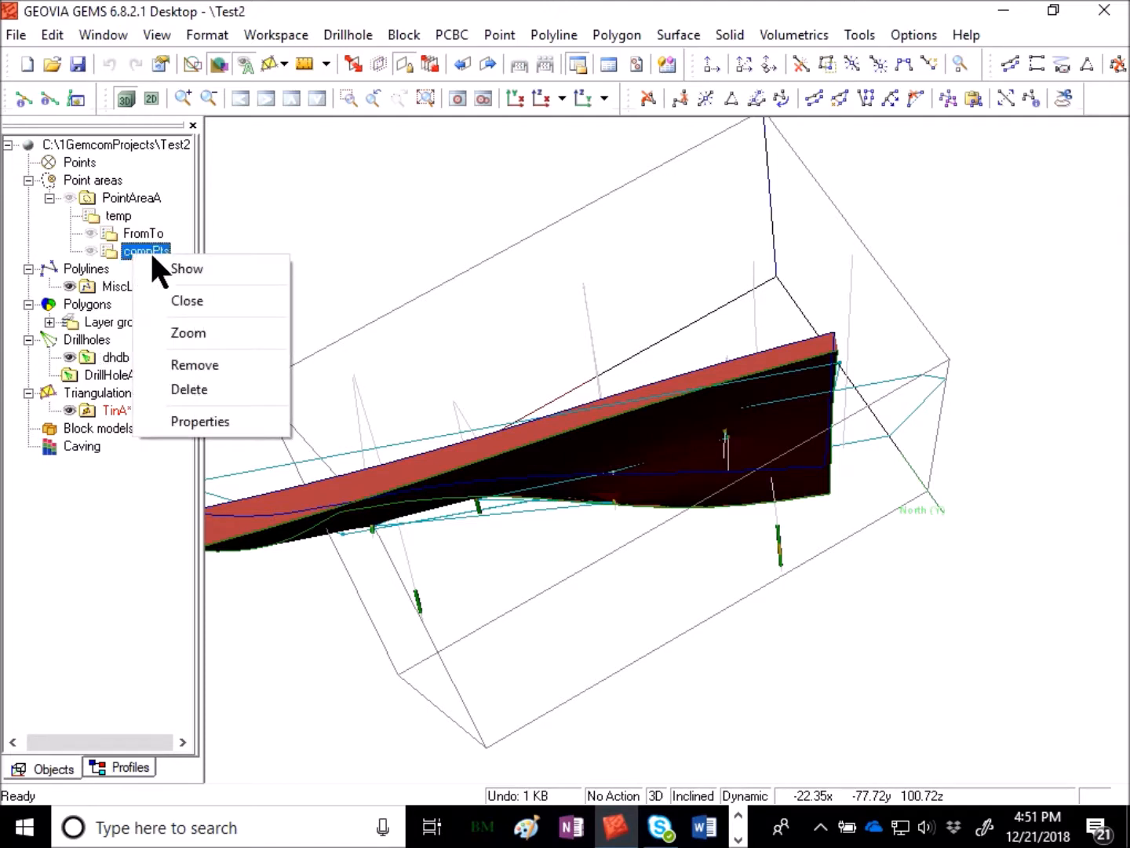
click(166, 268)
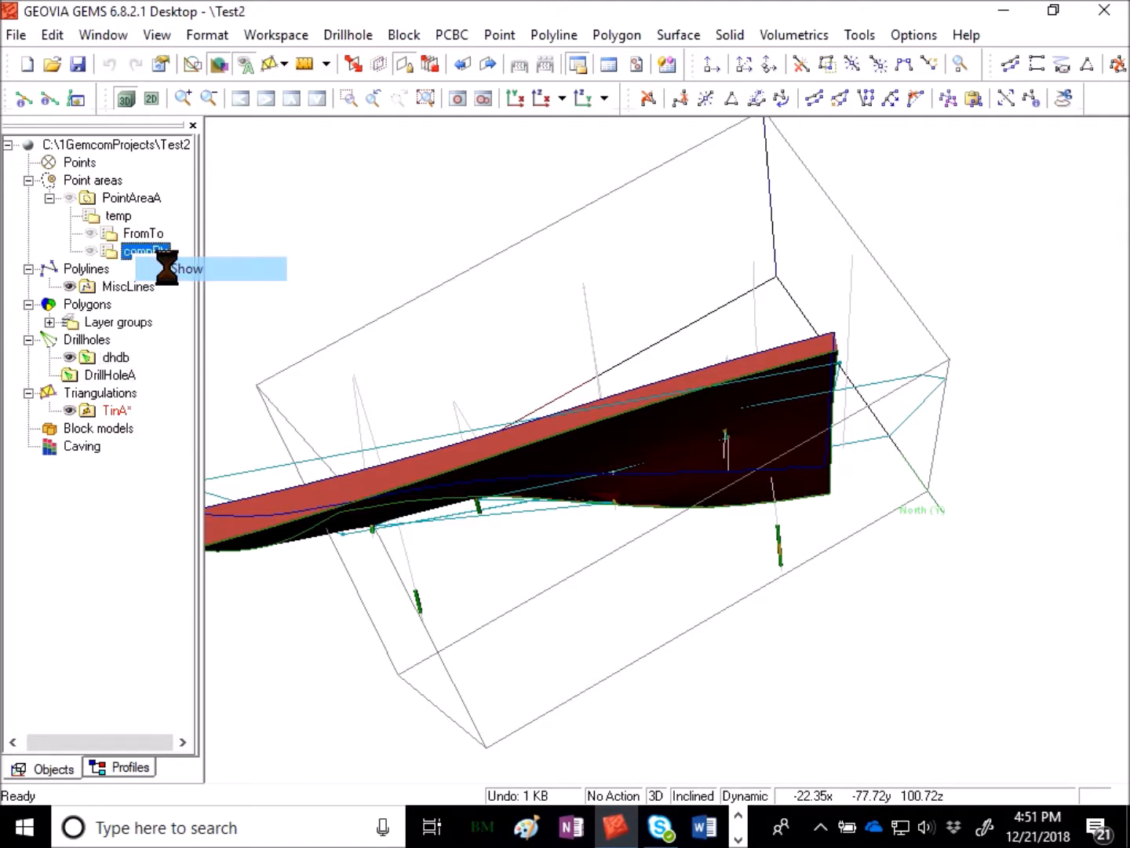
- Hide the TinA triangulations and the dhdb drillholes to inspect the composite points
right_click(151, 409)
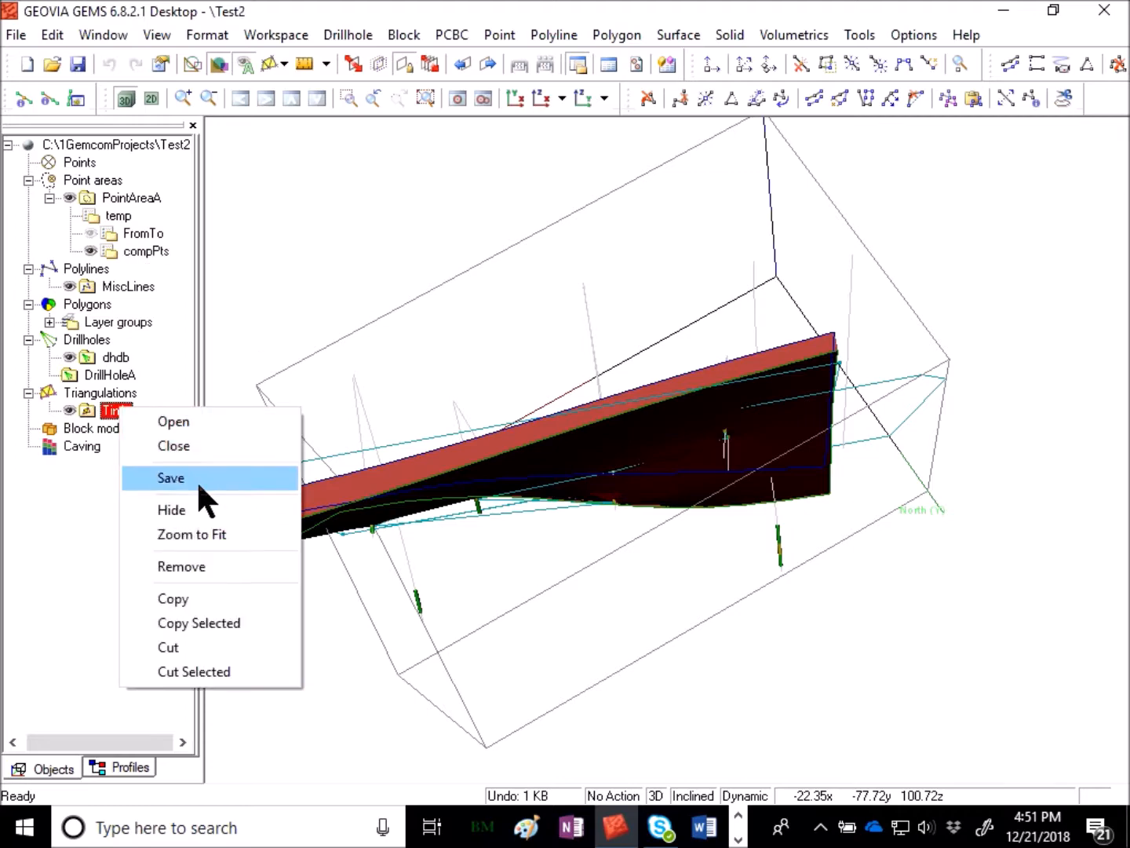
click(171, 509)
drag(594, 604, 557, 668)
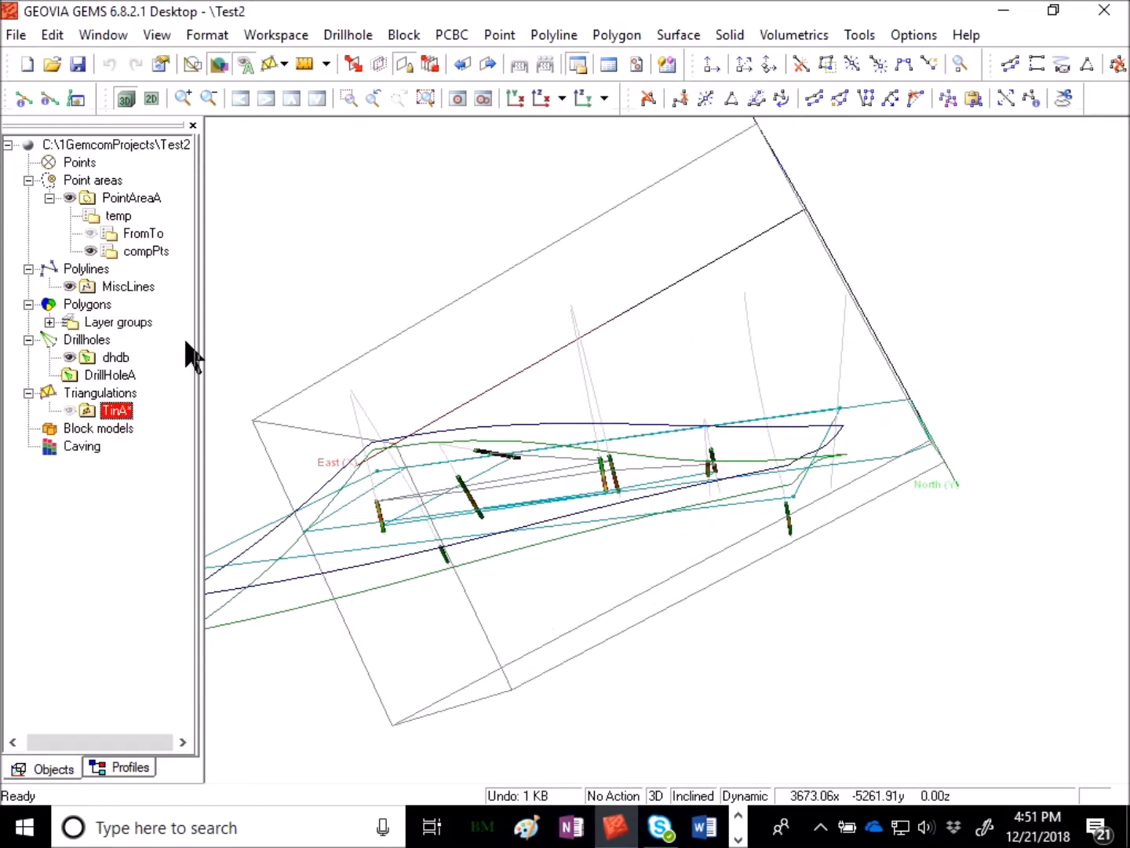
right_click(107, 357)
click(231, 413)
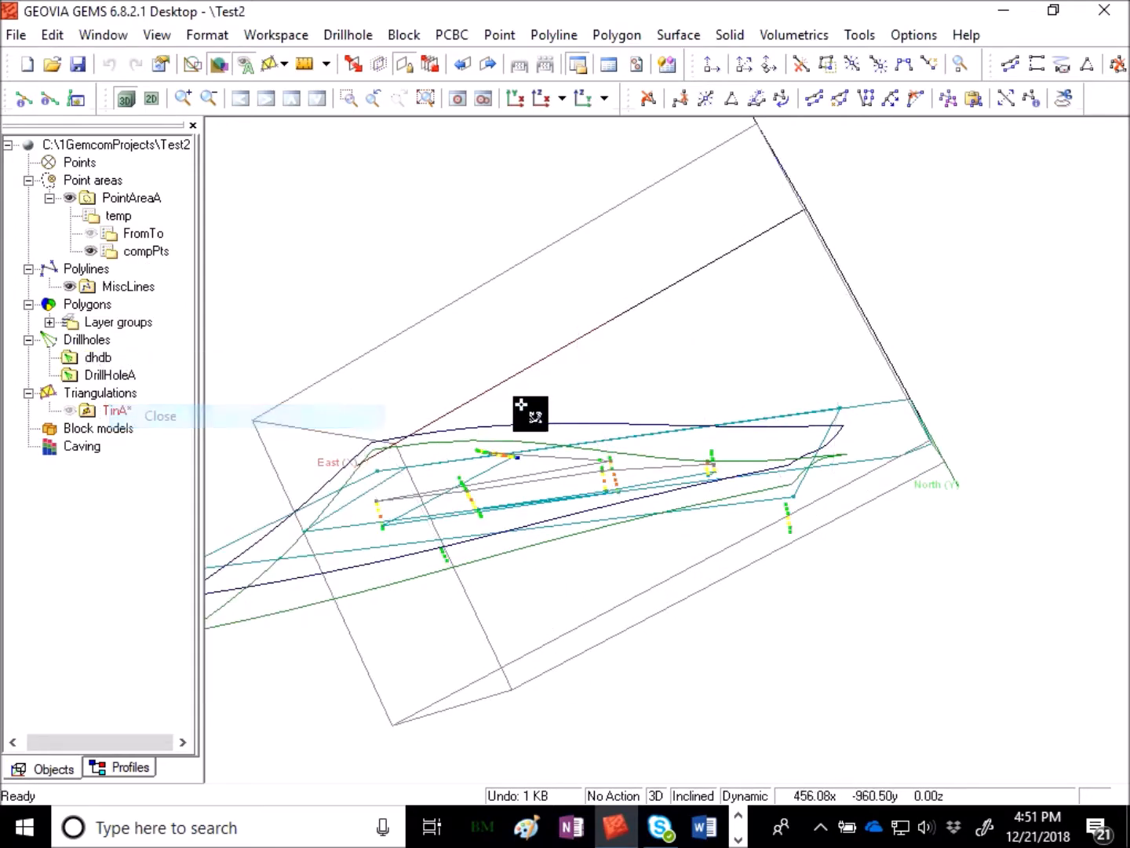
- Show the TinA triangulations again
drag(520, 423, 663, 646)
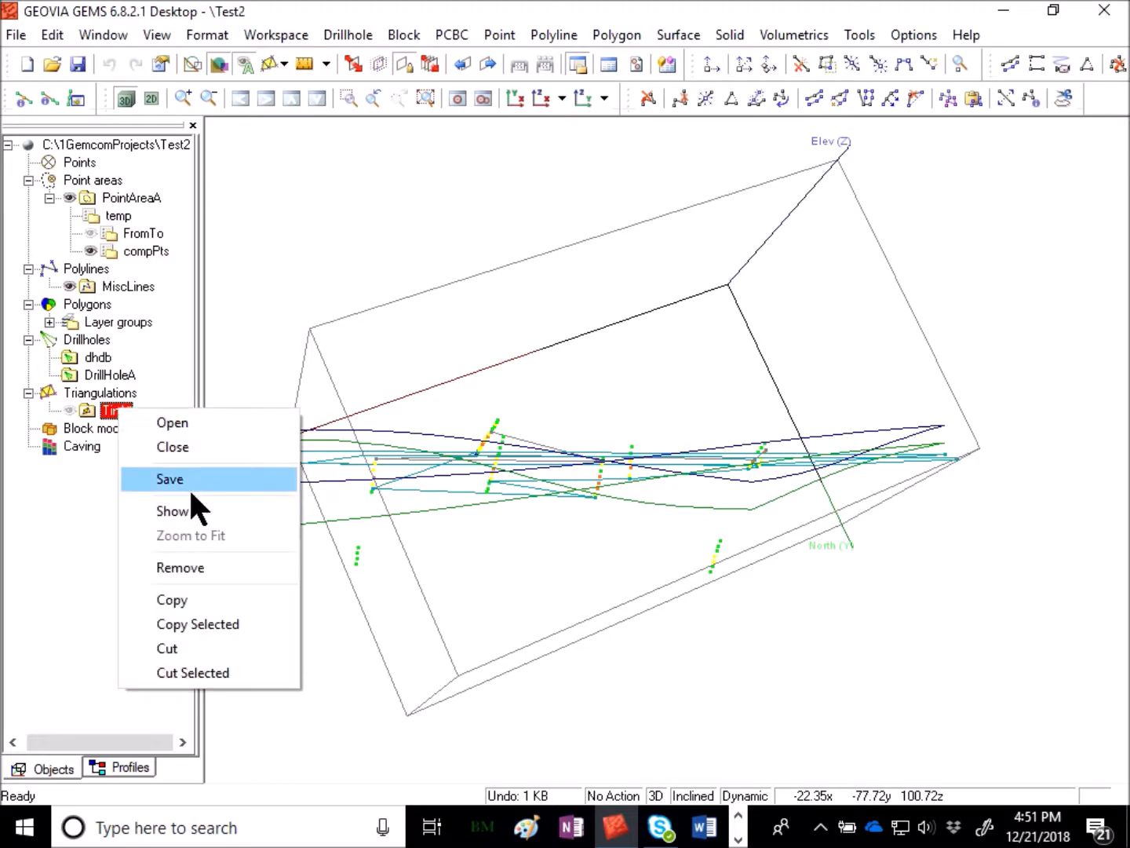
click(236, 512)
drag(627, 336, 603, 525)
- Deselect all points, then select the points inside the new solid
click(500, 36)
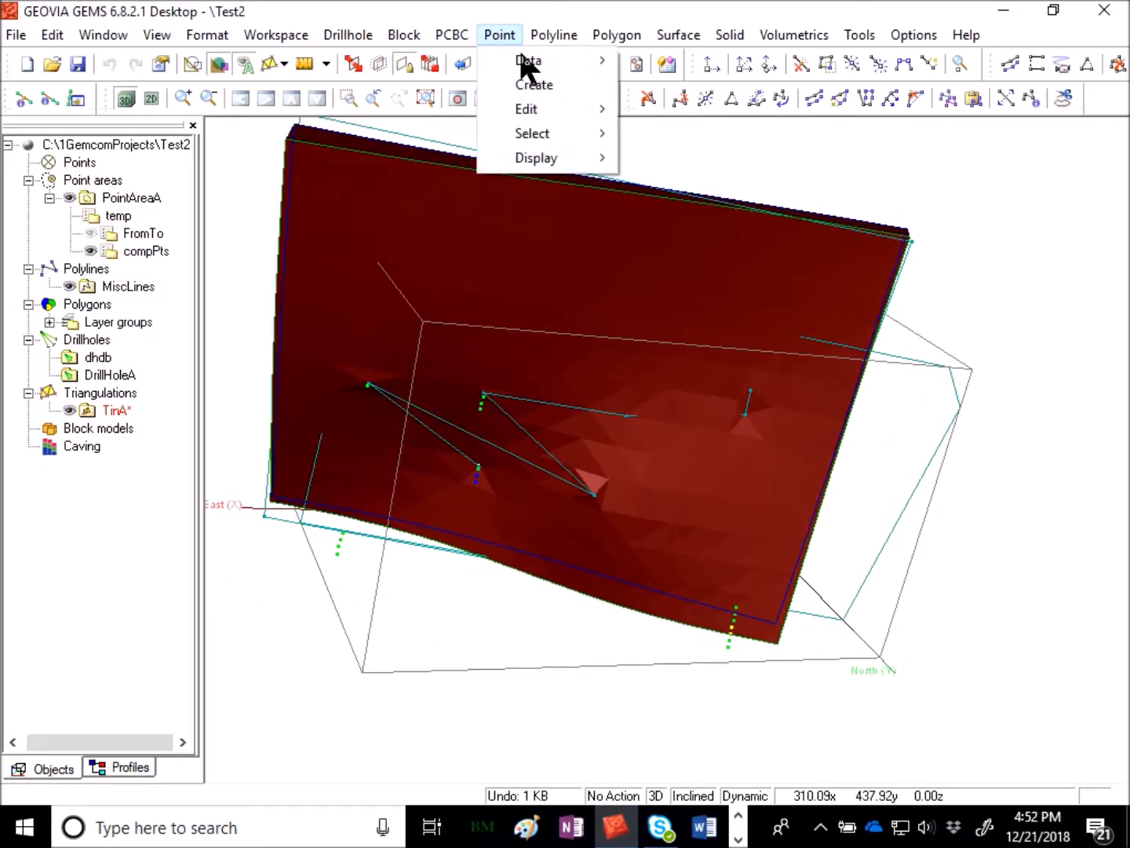
mouse_move(577, 147)
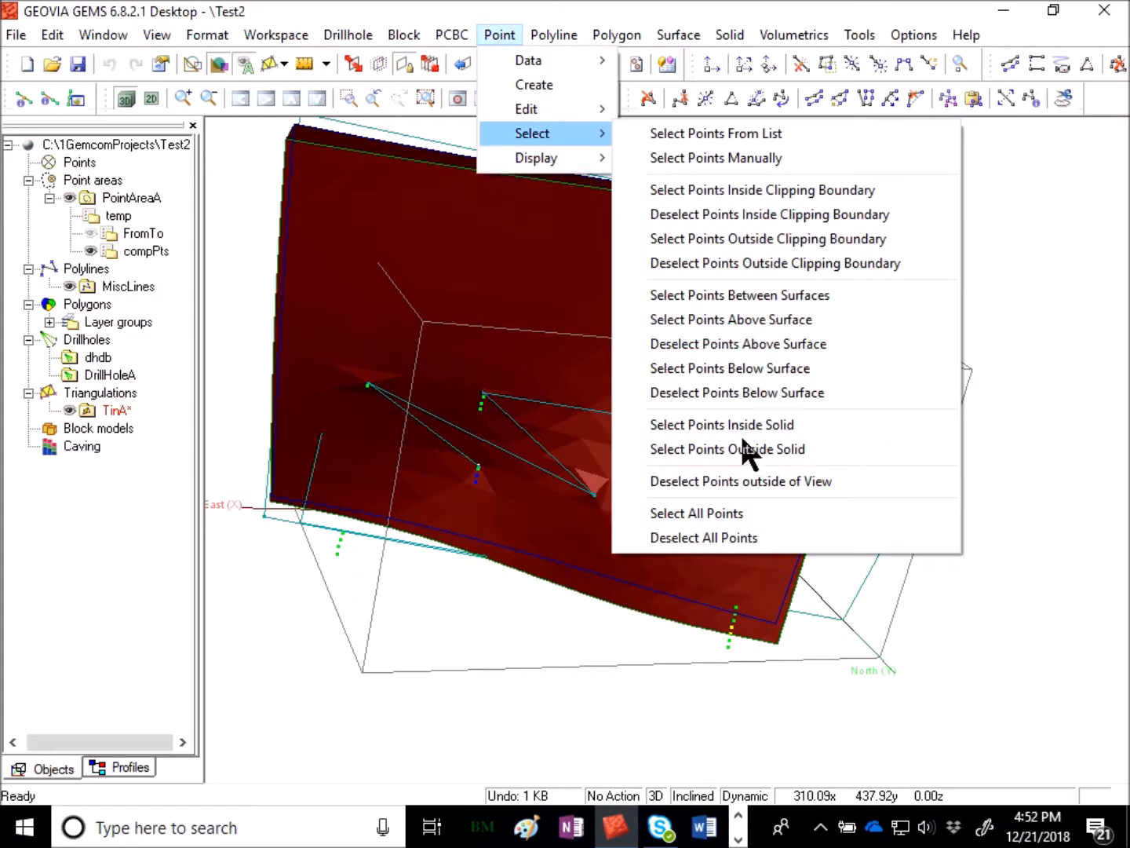
click(668, 538)
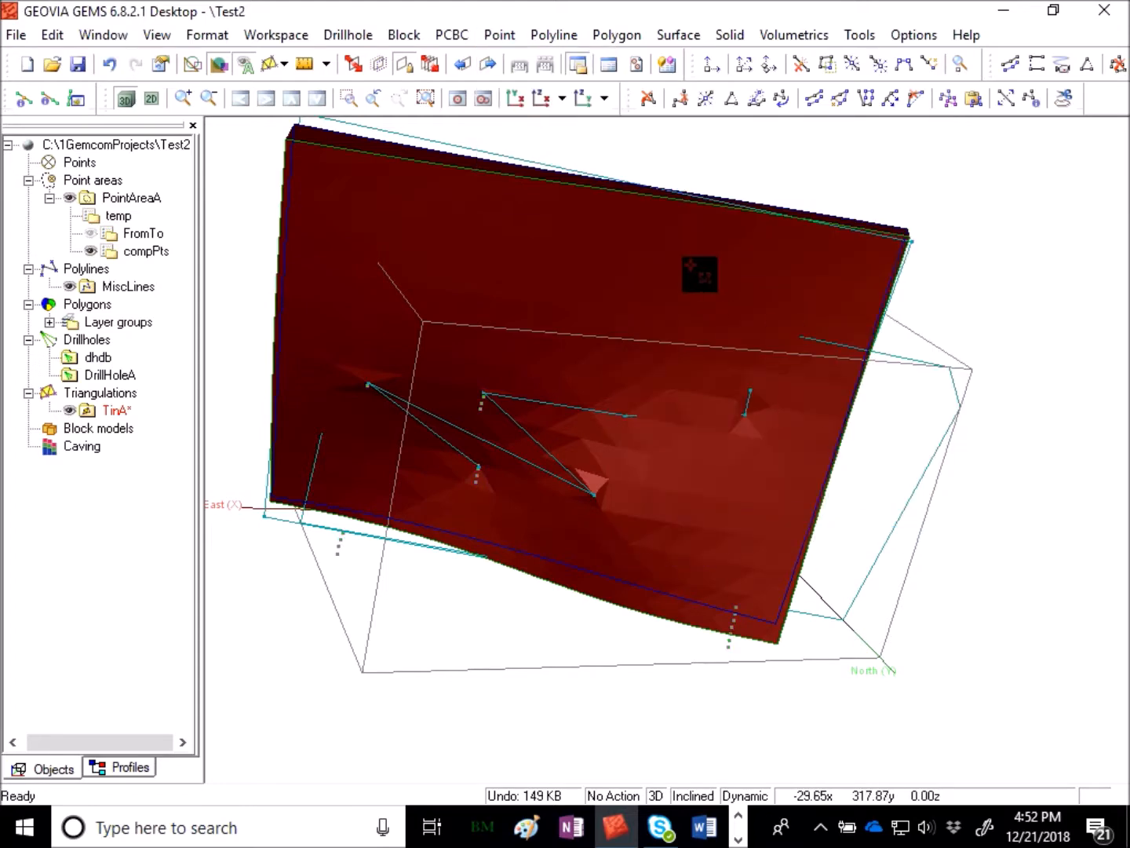
click(497, 35)
mouse_move(542, 133)
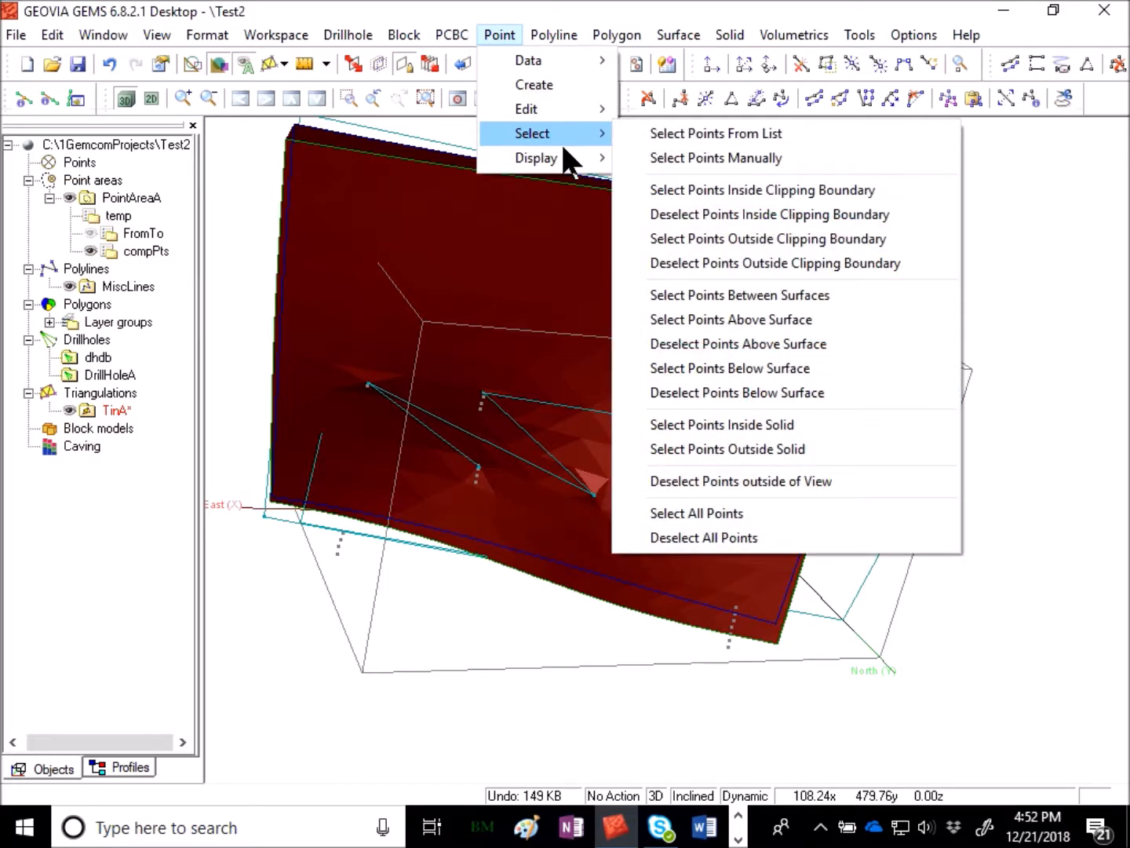
click(843, 425)
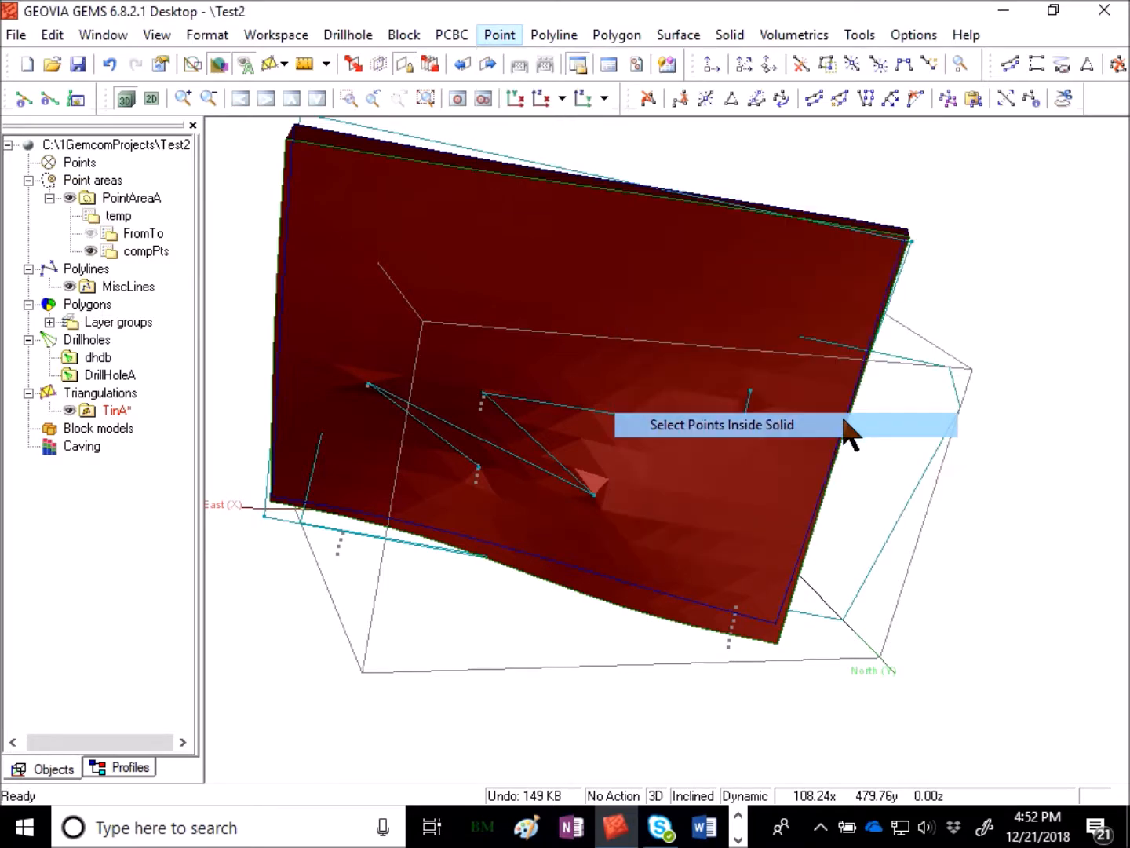
click(822, 267)
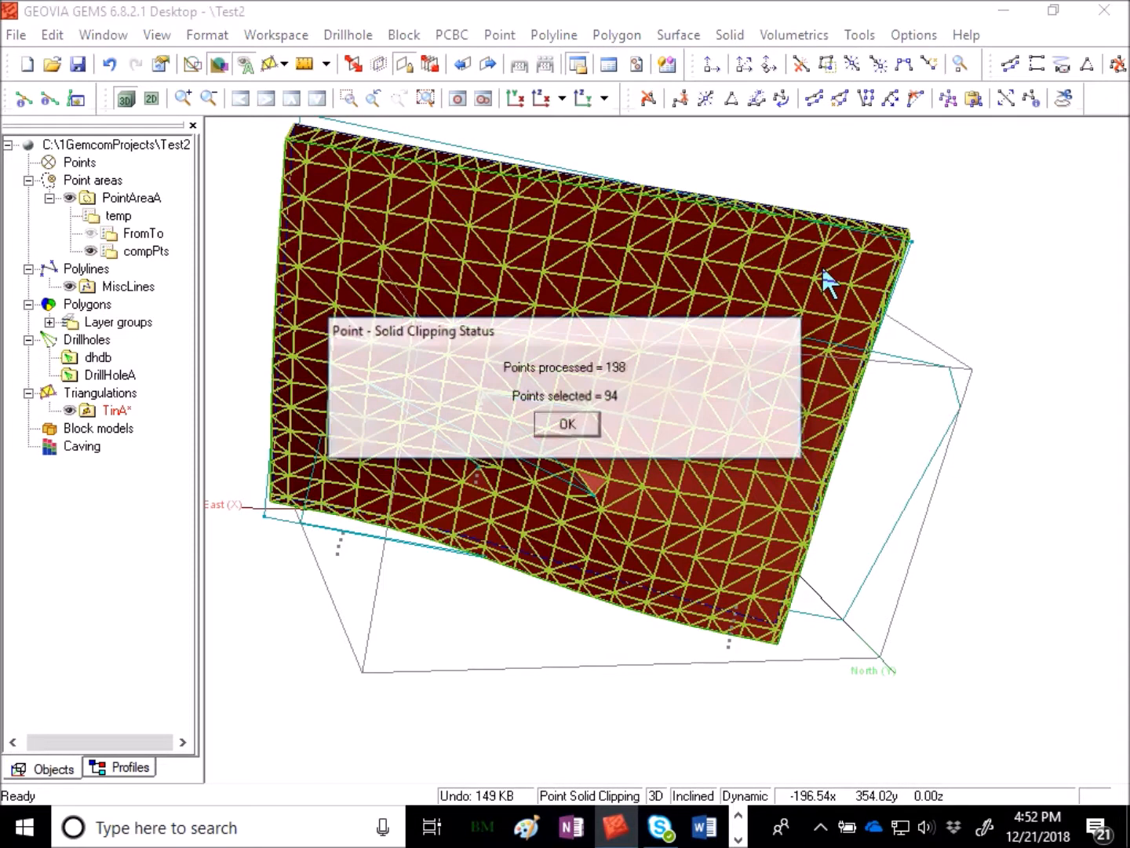
click(557, 427)
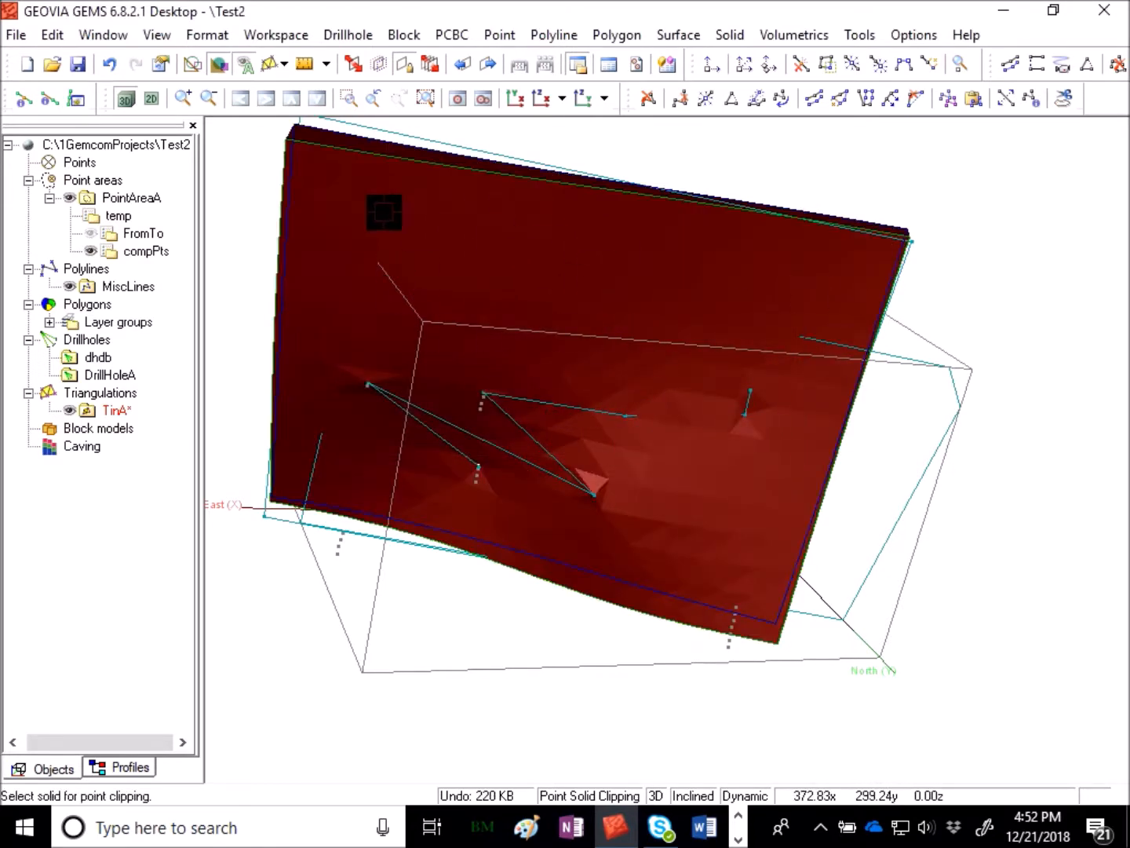
- Switch to 2D plan view, draw triangulations as projections, and hide the MiscLines polylines
click(153, 98)
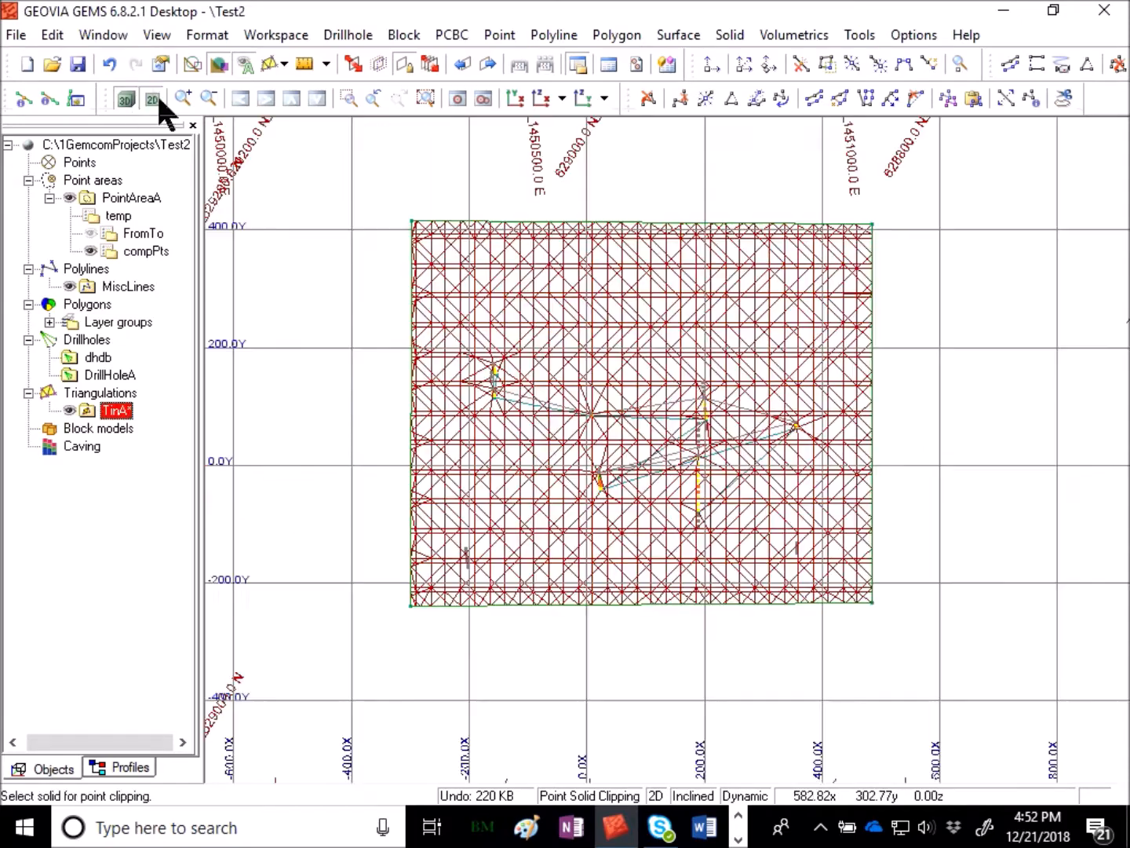
click(280, 64)
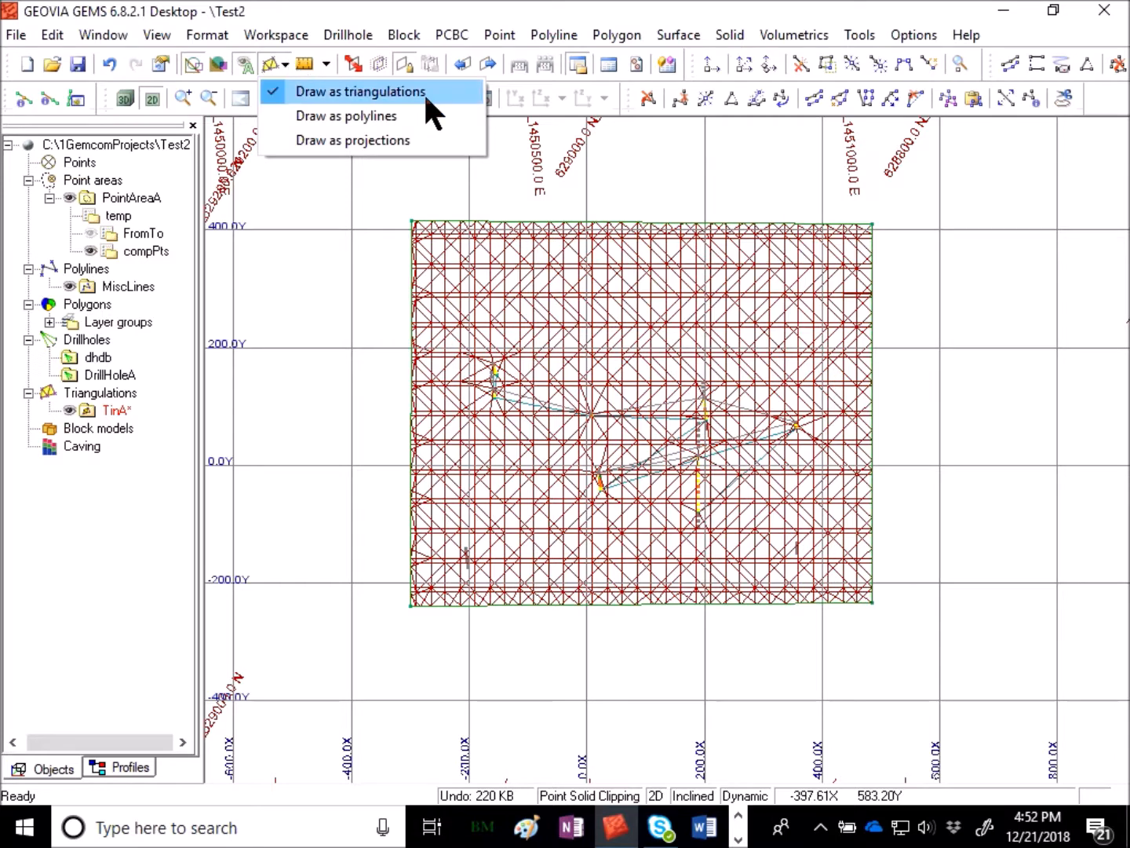
click(445, 138)
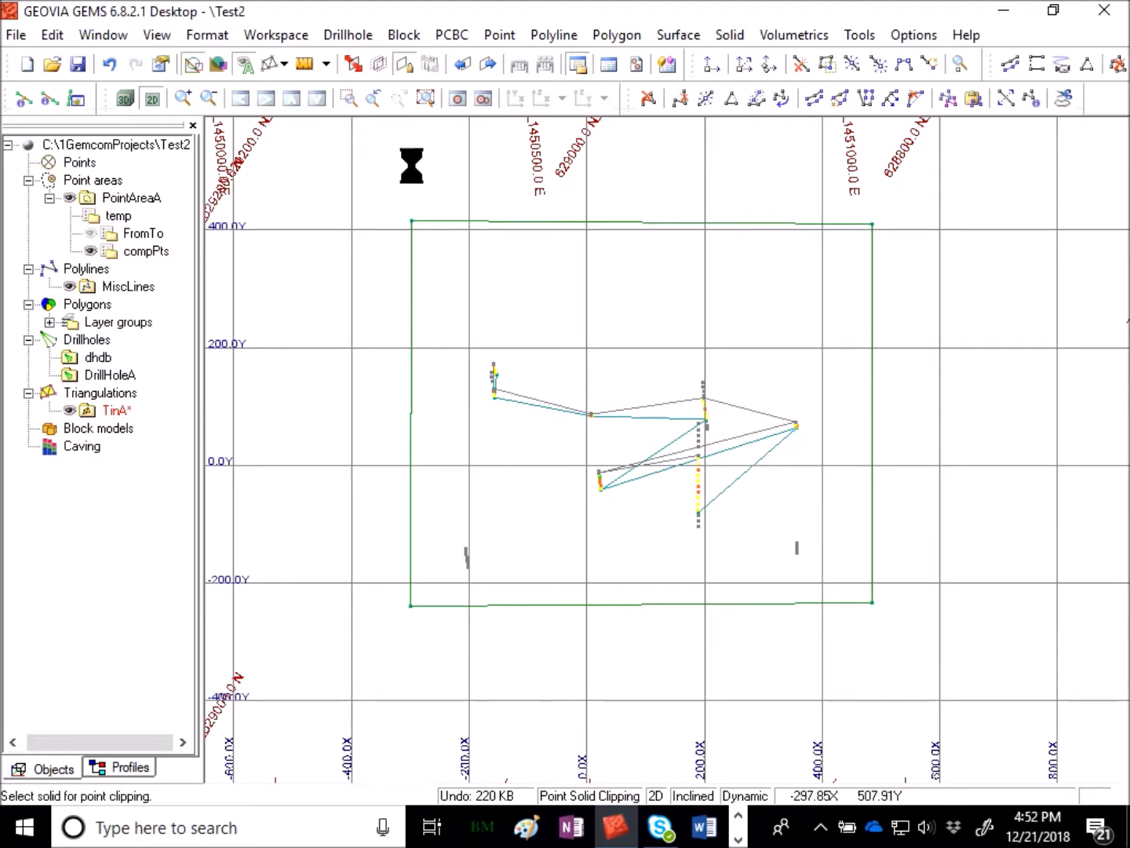
right_click(151, 288)
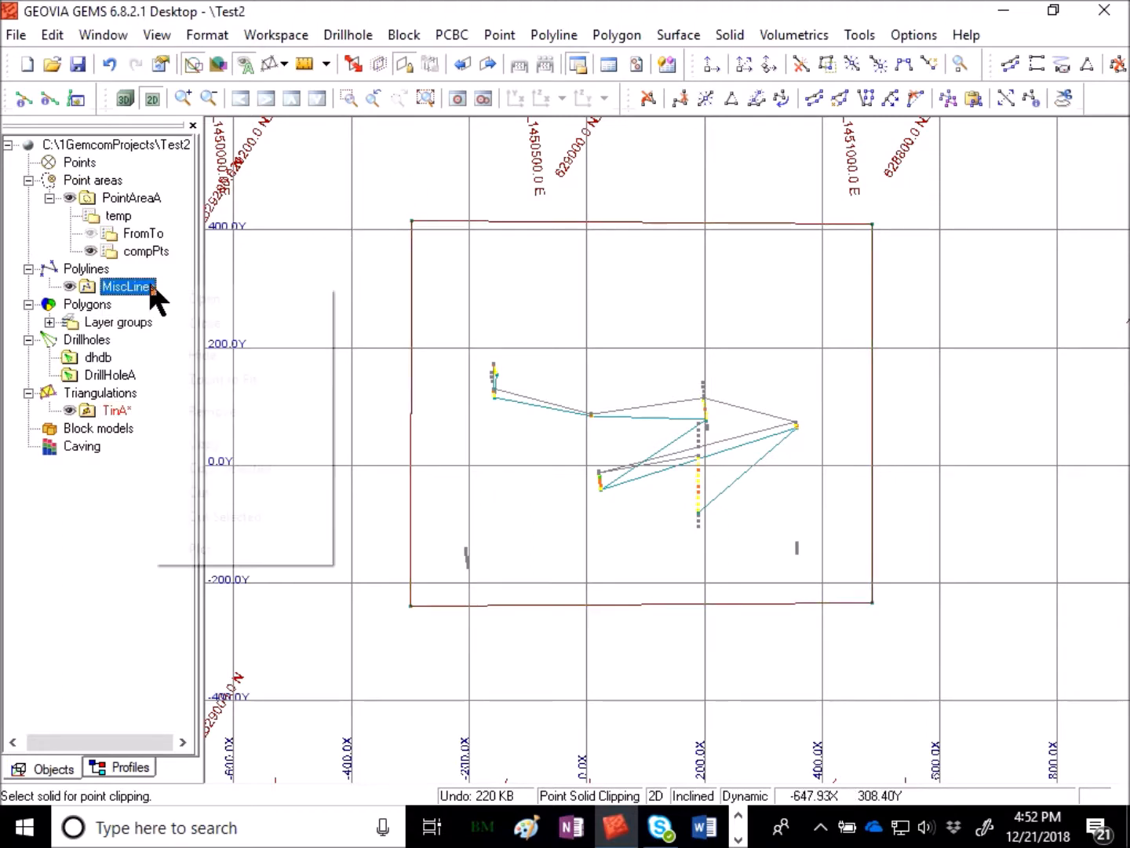
click(233, 349)
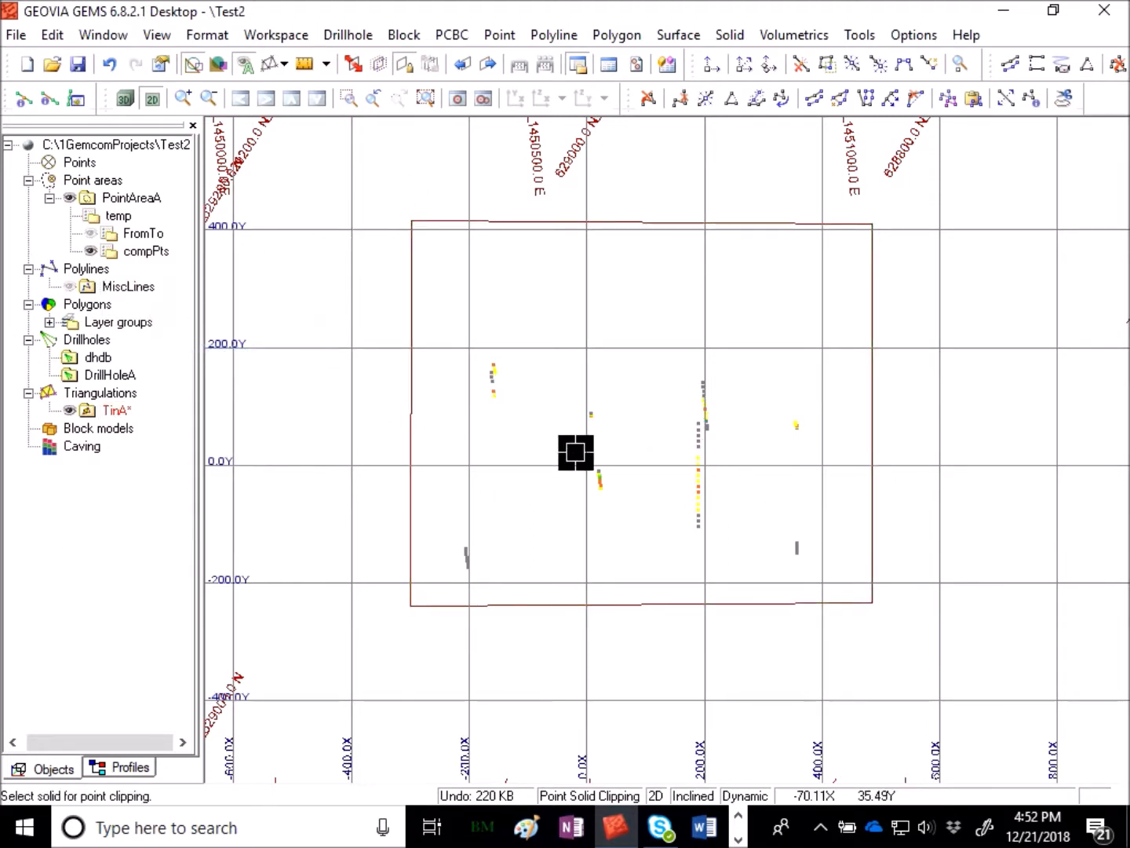
- Turn on hiding of deselected points
scroll(696, 656, up, 1)
right_drag(696, 656, 710, 592)
middle_drag(643, 607, 629, 501)
scroll(636, 361, down, 1)
click(501, 35)
mouse_move(571, 161)
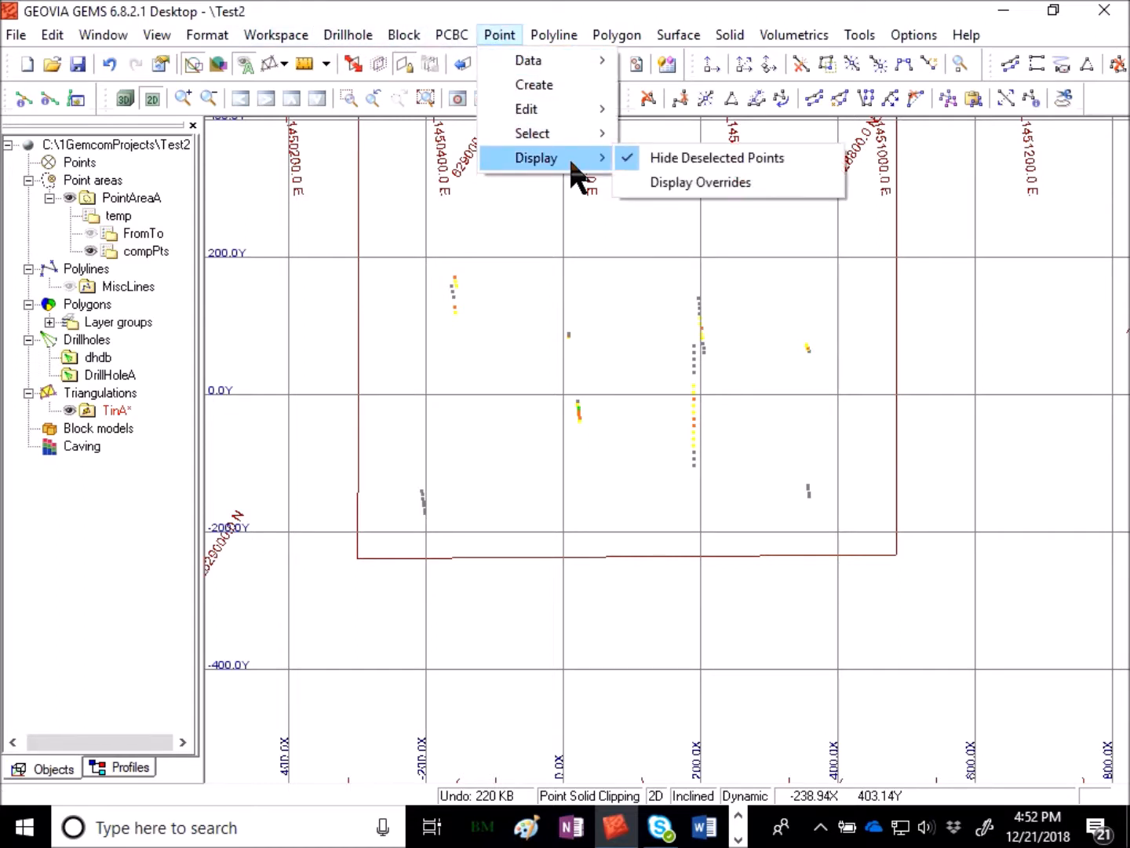
click(730, 158)
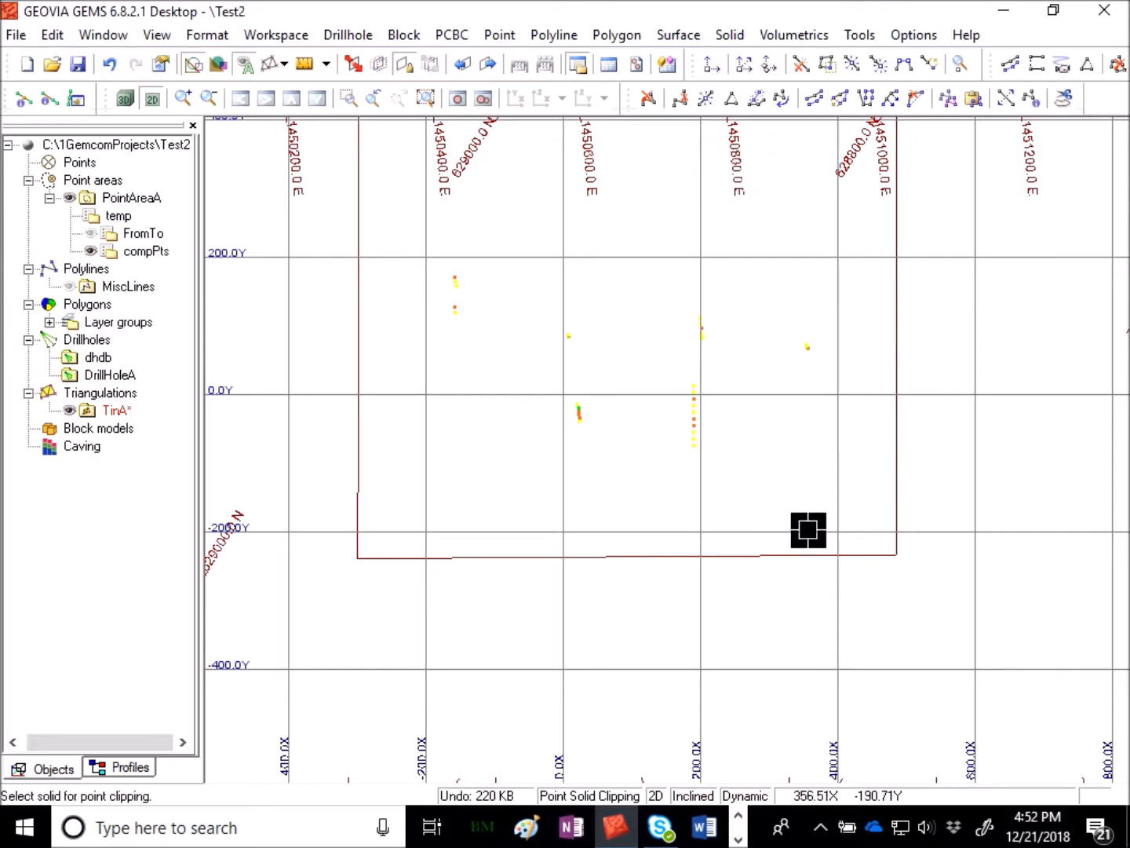
- Zoom and pan around the plan view to examine the selected composite points
scroll(745, 522, down, 3)
middle_drag(698, 456, 967, 315)
scroll(703, 490, up, 5)
scroll(966, 326, down, 4)
middle_drag(797, 472, 627, 539)
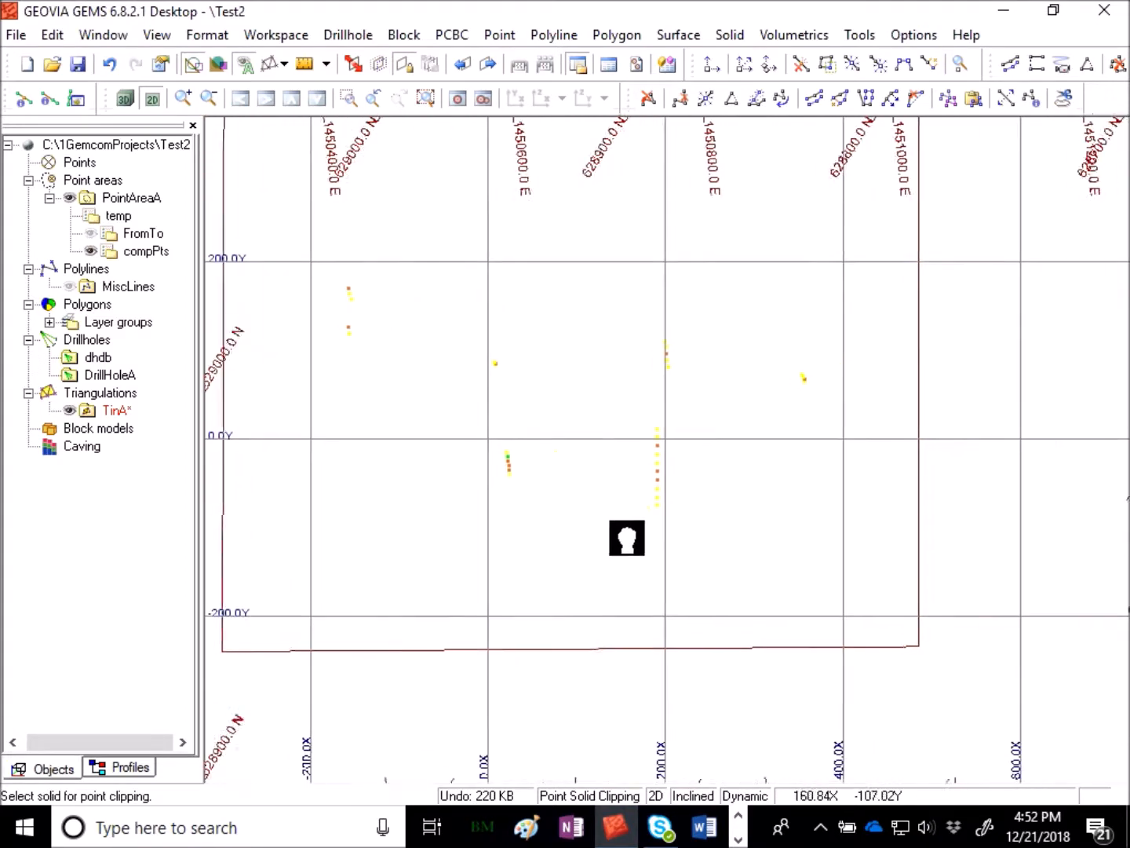
- Digitise a closed contour line polyline around the cluster of composite points, using the Status Lines creation option
scroll(676, 492, down, 3)
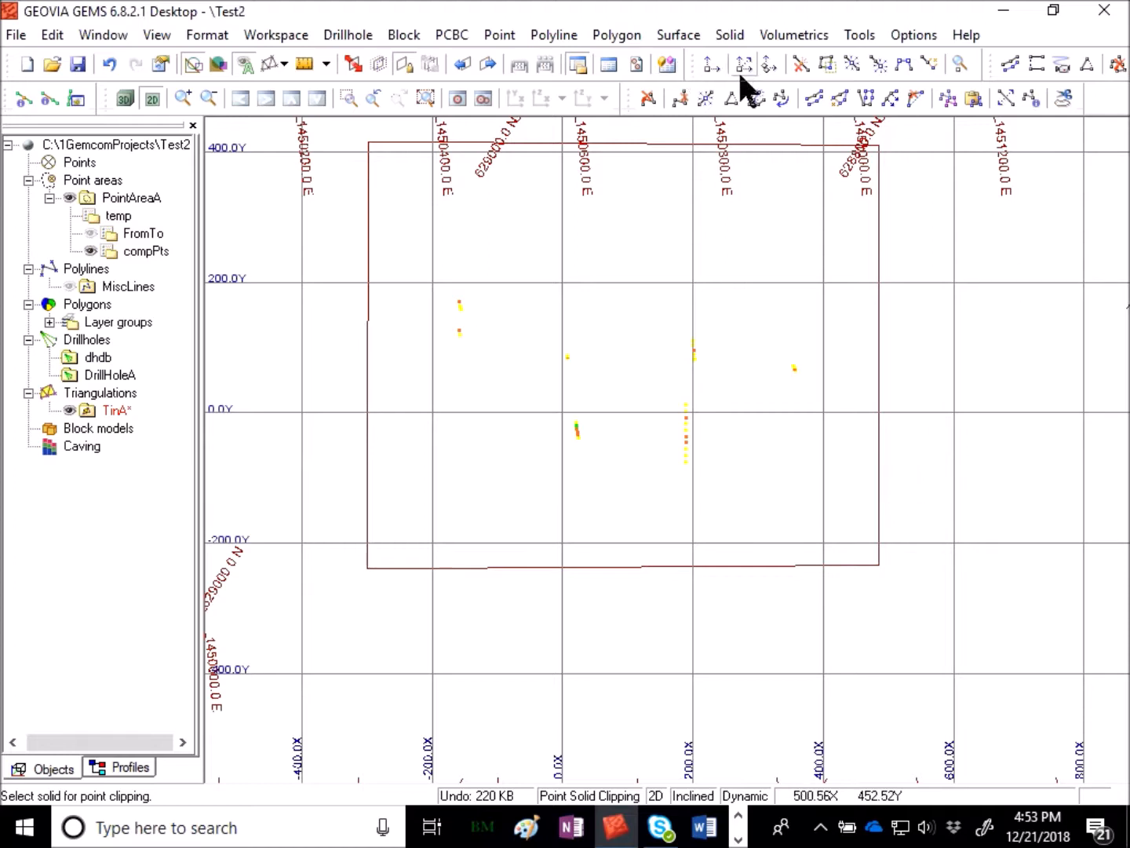
click(563, 36)
mouse_move(595, 85)
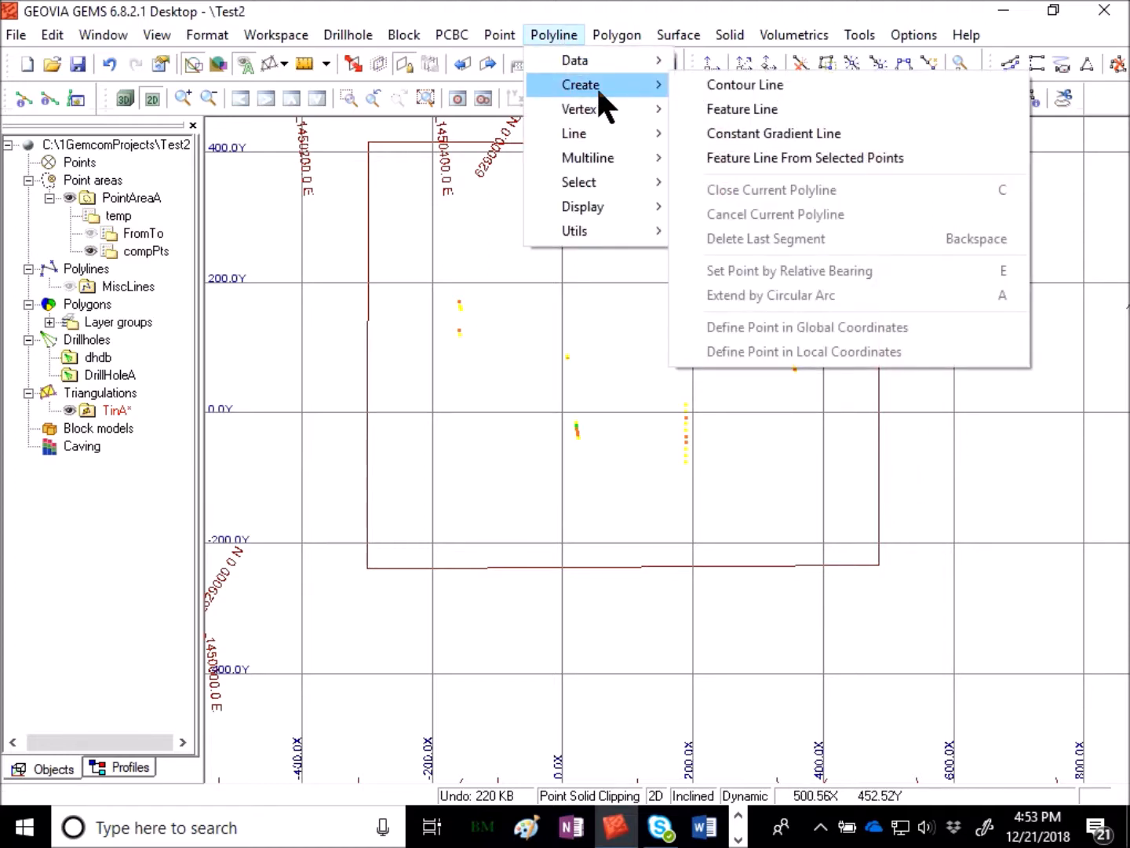
click(773, 88)
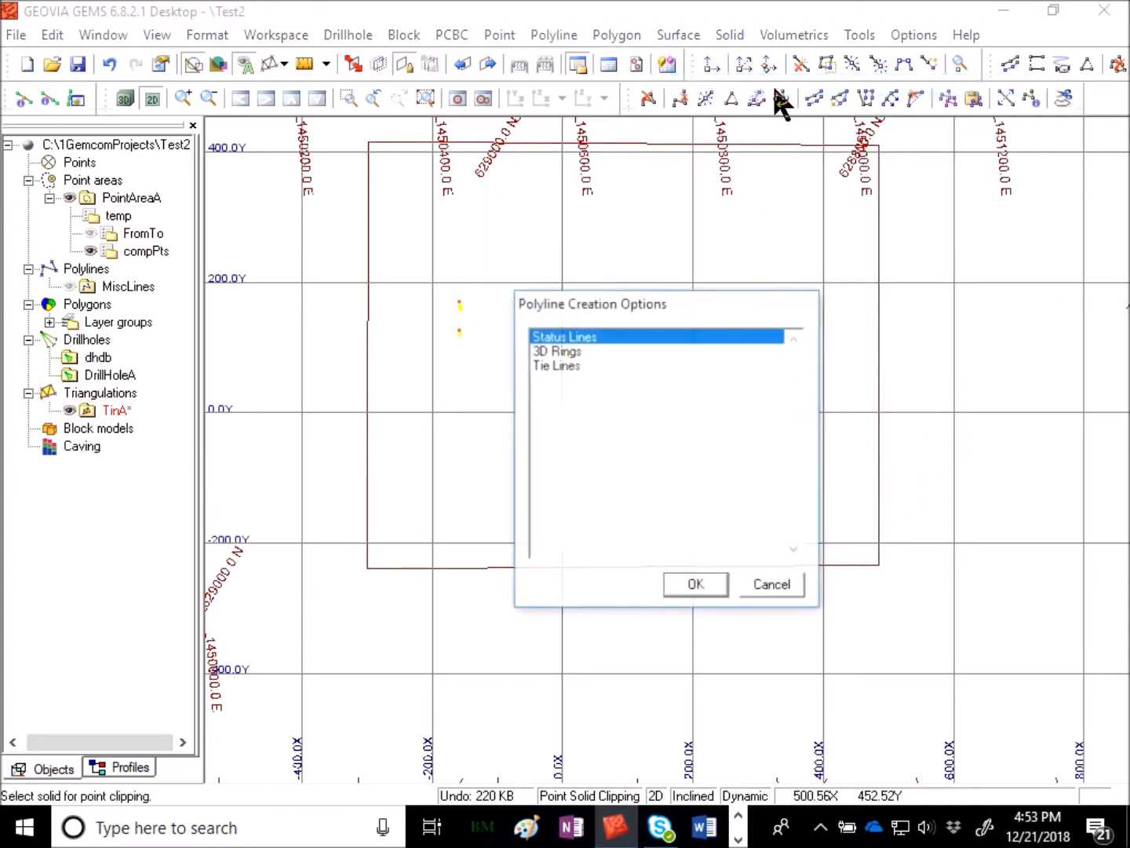
click(701, 582)
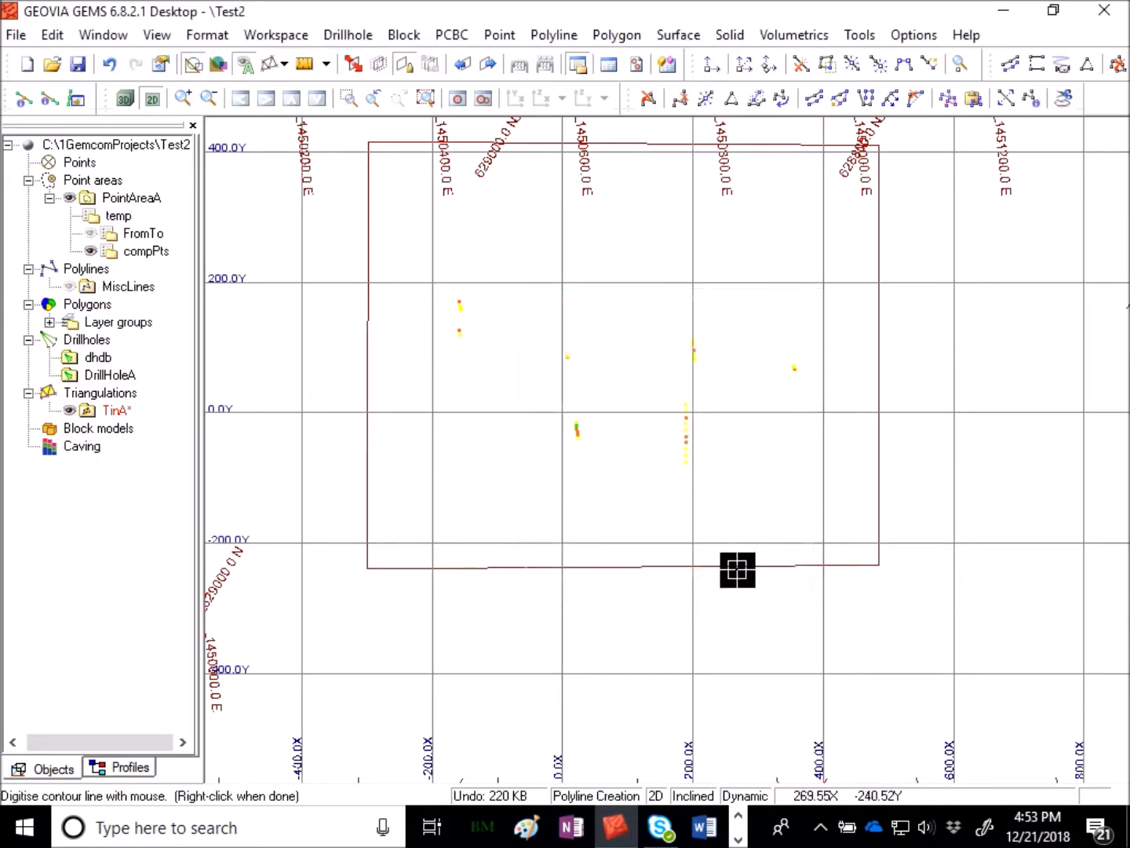
click(427, 362)
click(527, 460)
click(659, 497)
click(783, 474)
click(839, 386)
click(805, 331)
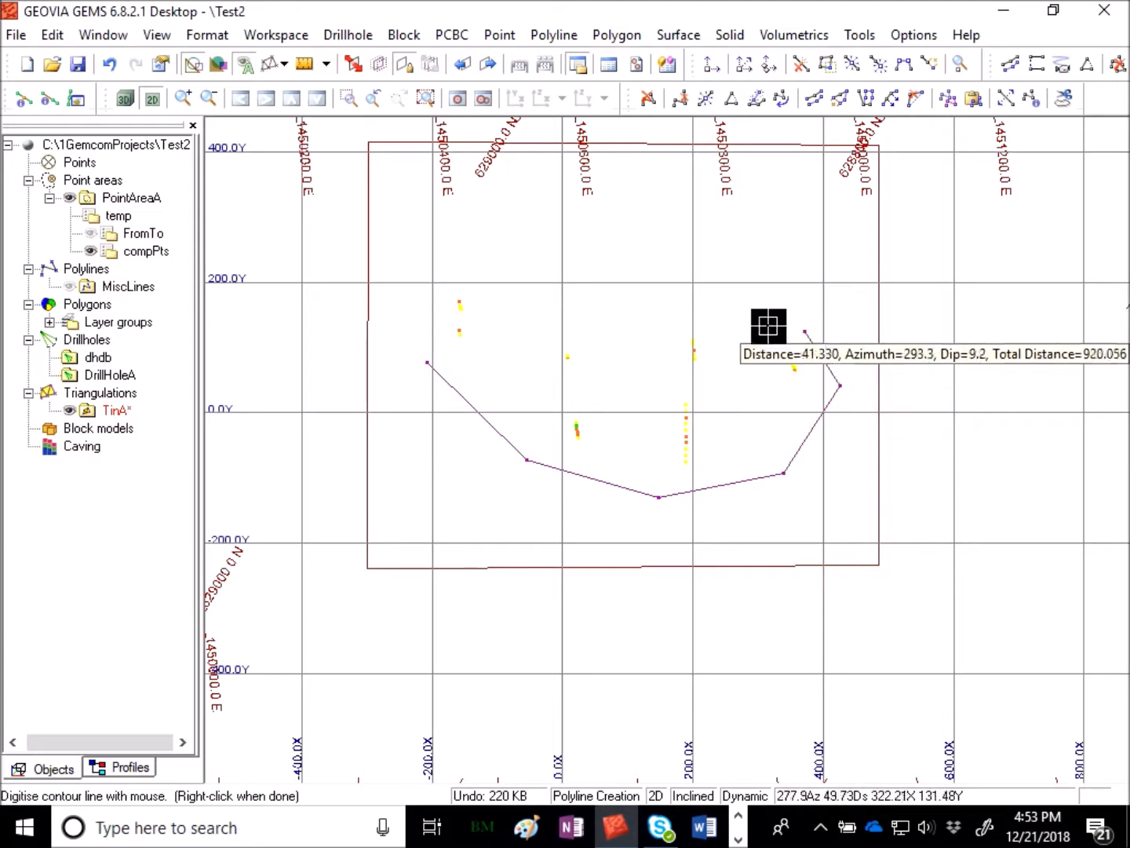
click(664, 322)
click(478, 265)
click(431, 262)
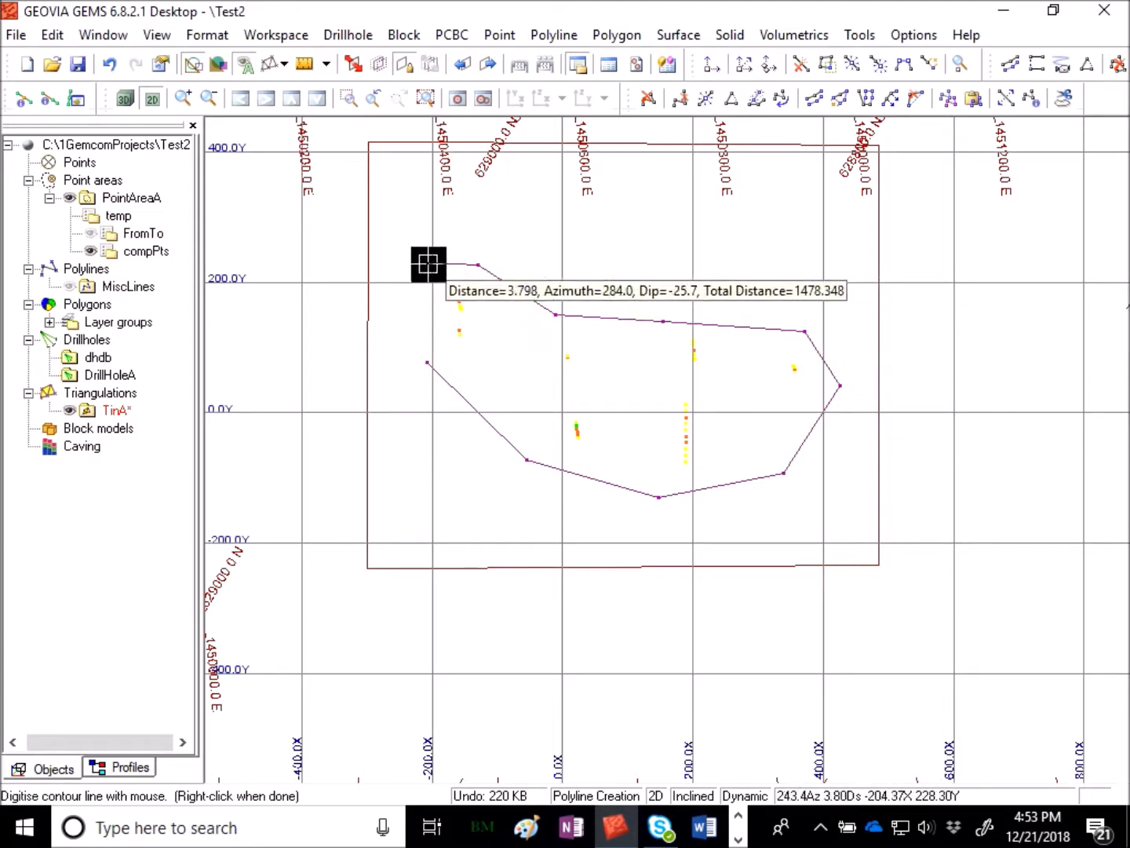
right_click(419, 293)
click(674, 635)
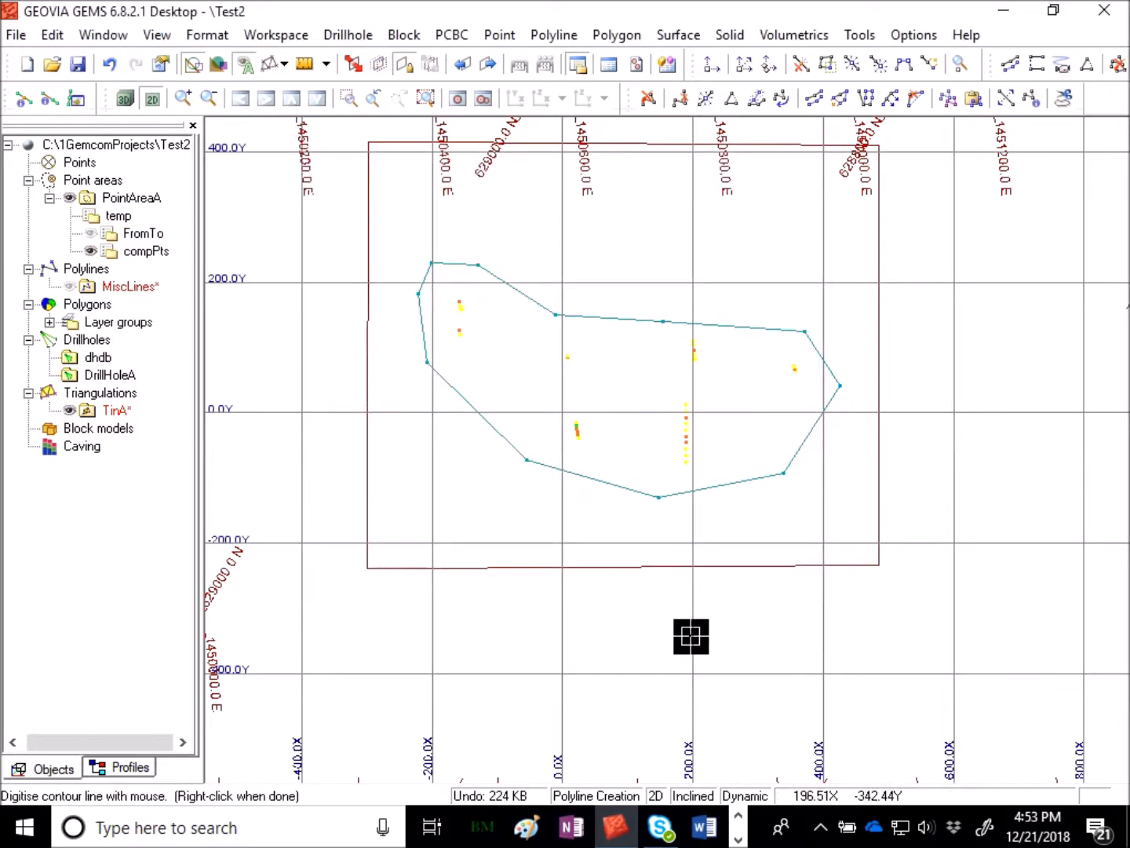
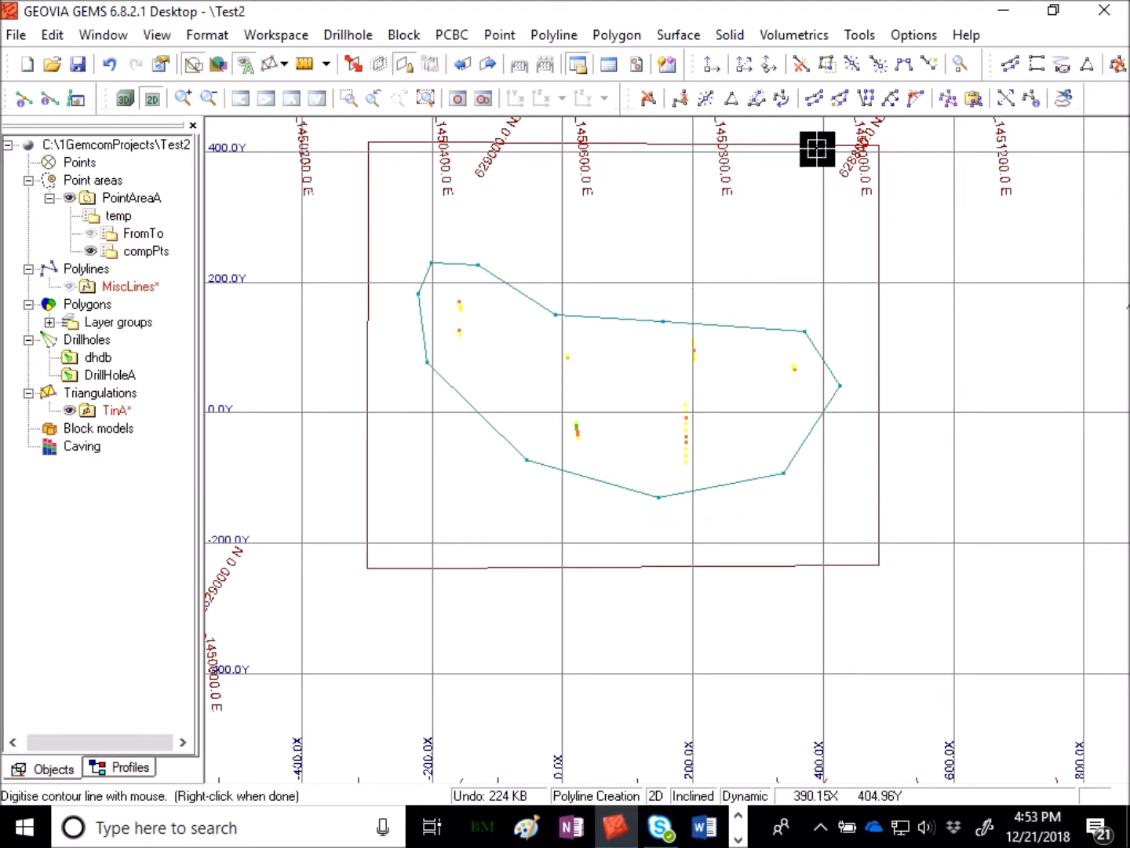
- Try to clip the solid outside the polyline boundary, naming the result solid clipped with category Excavation Surface
click(731, 35)
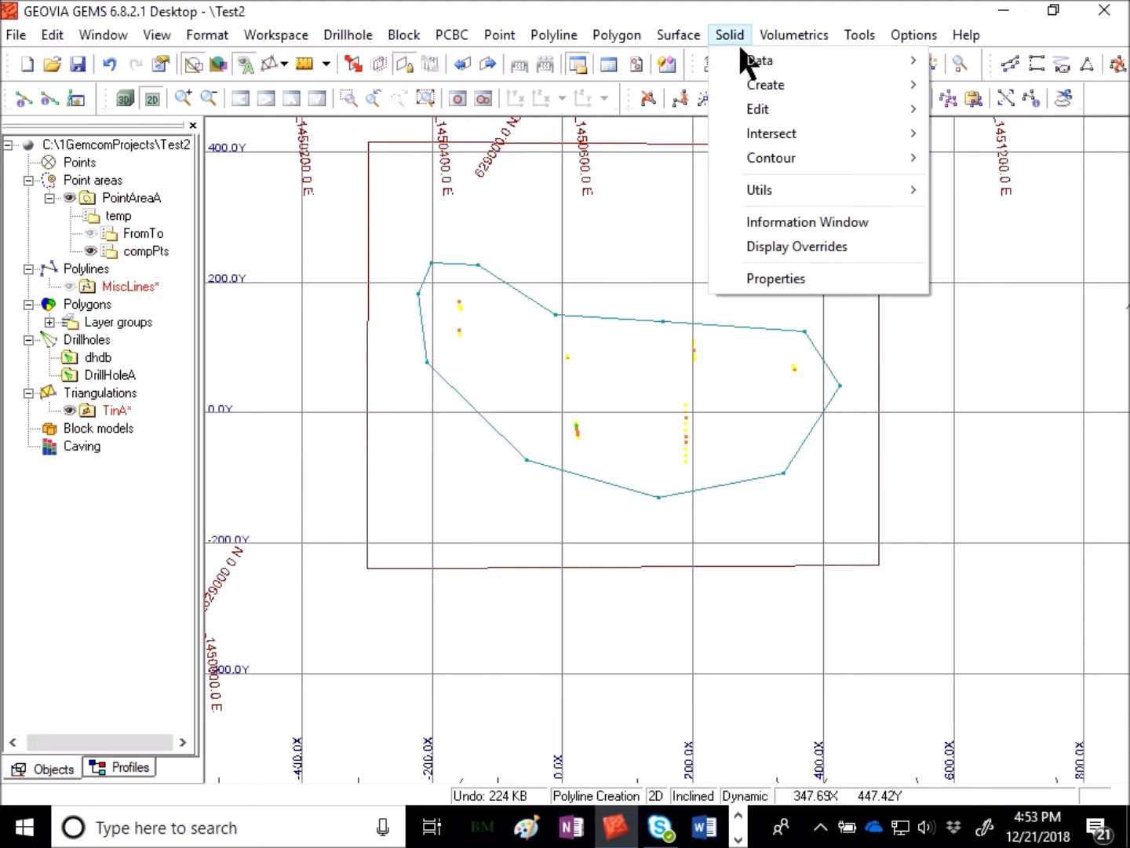
mouse_move(788, 117)
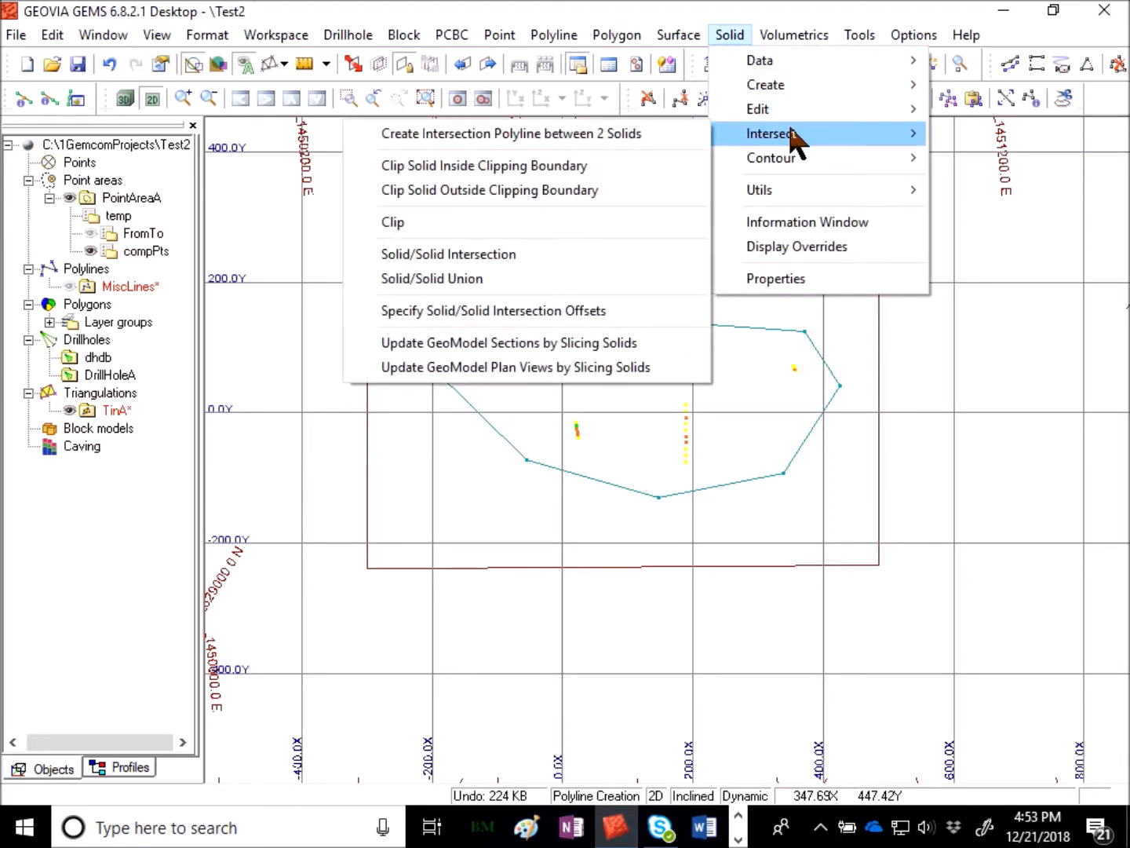
click(521, 192)
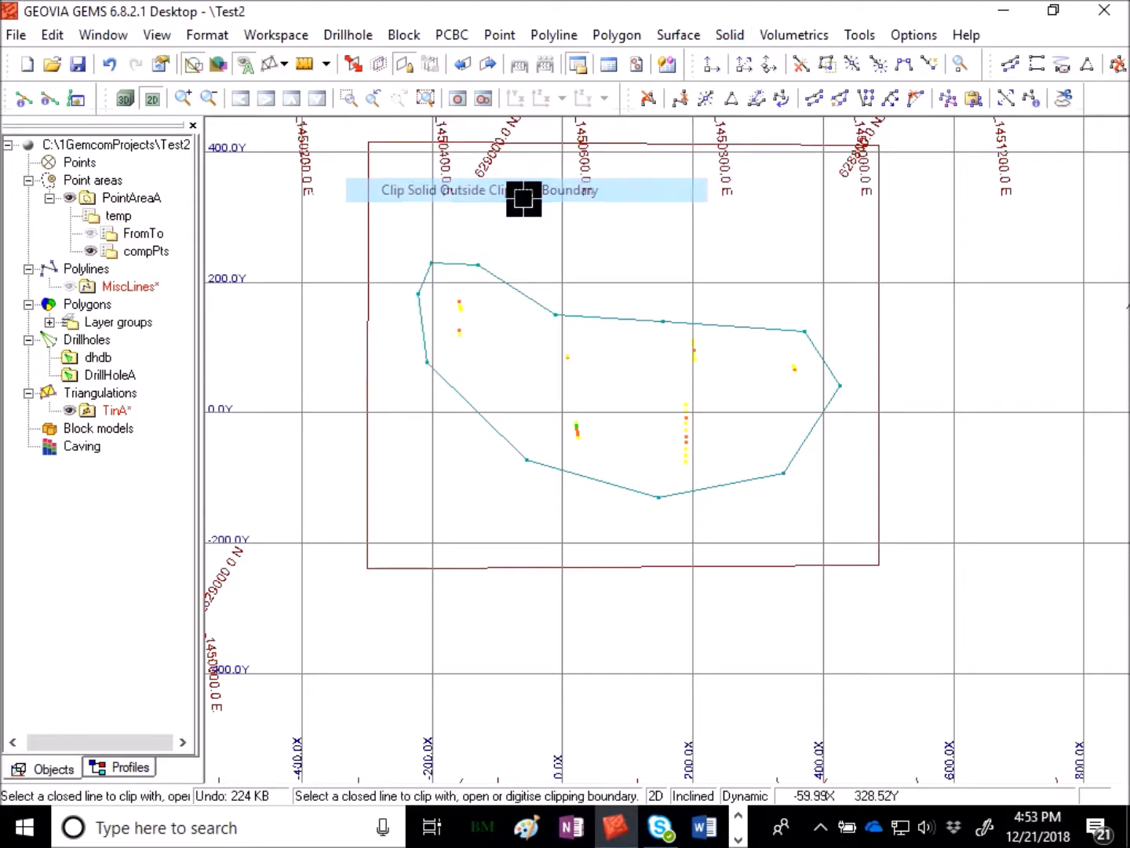
click(774, 326)
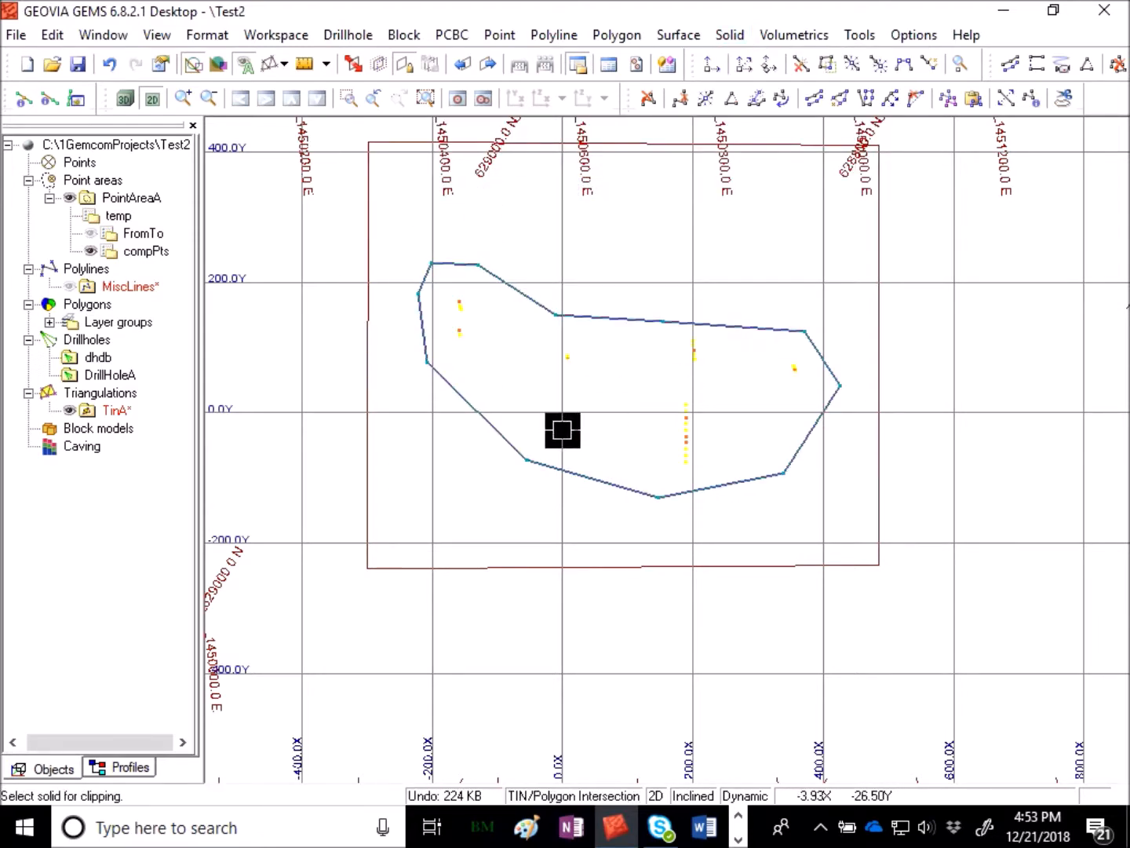
click(875, 196)
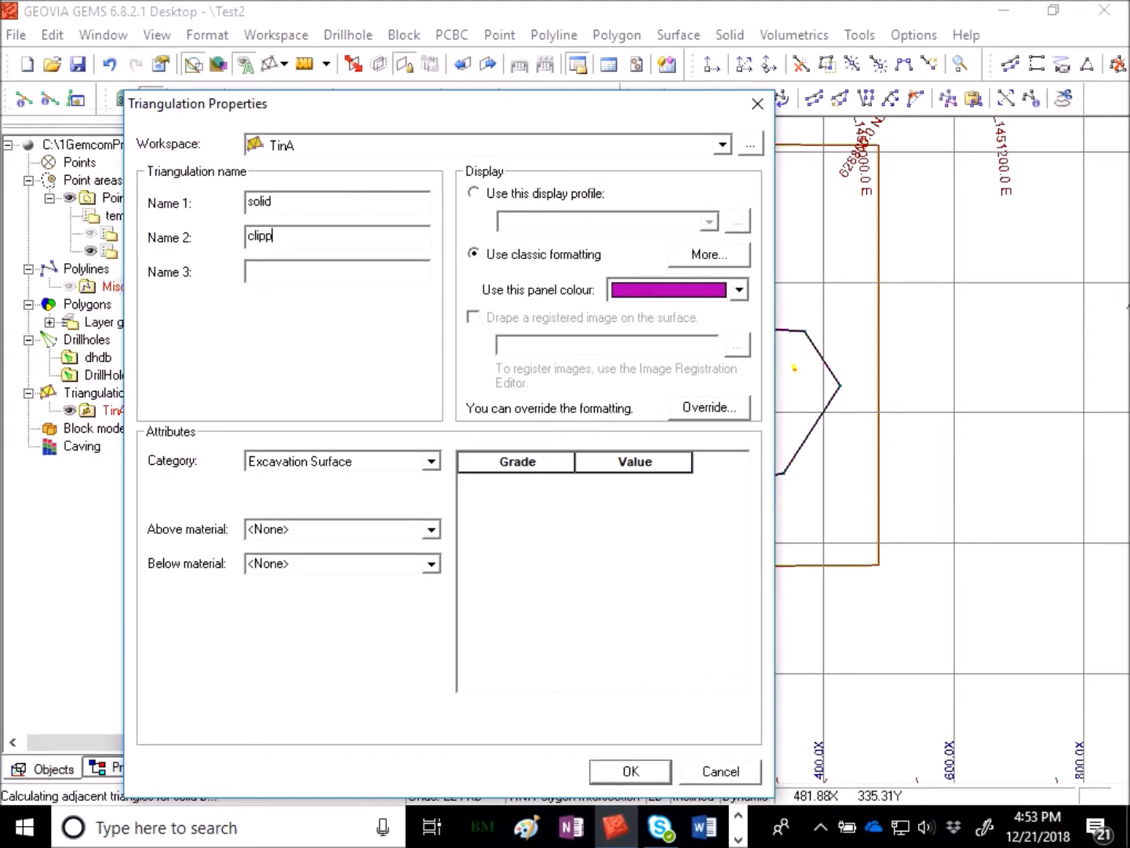
click(329, 462)
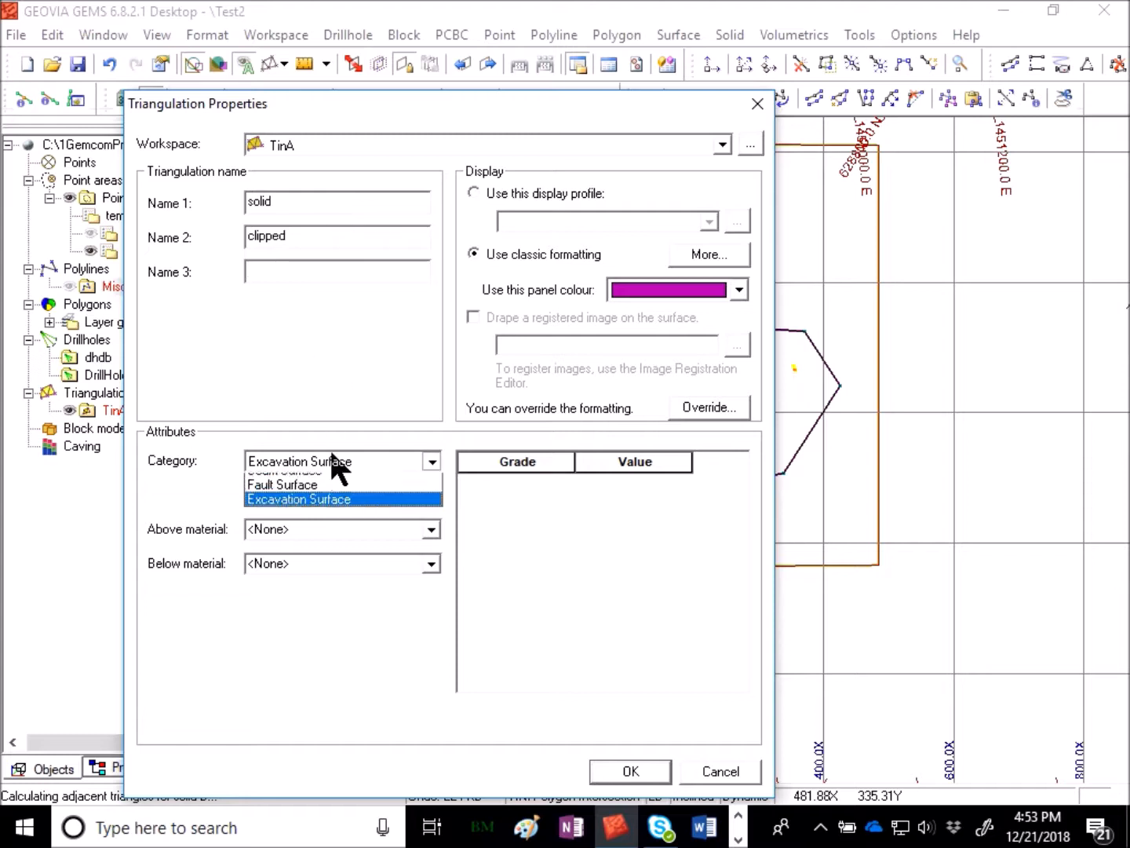
click(334, 460)
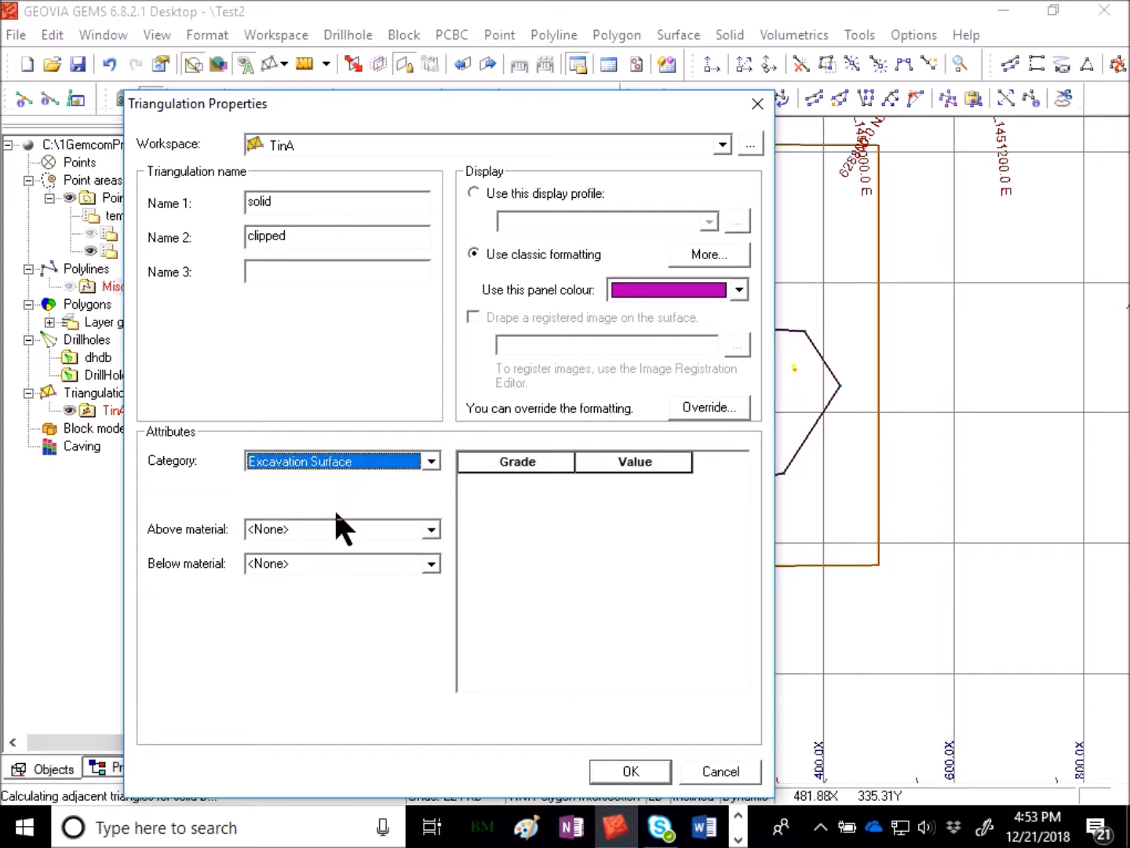
key(Return)
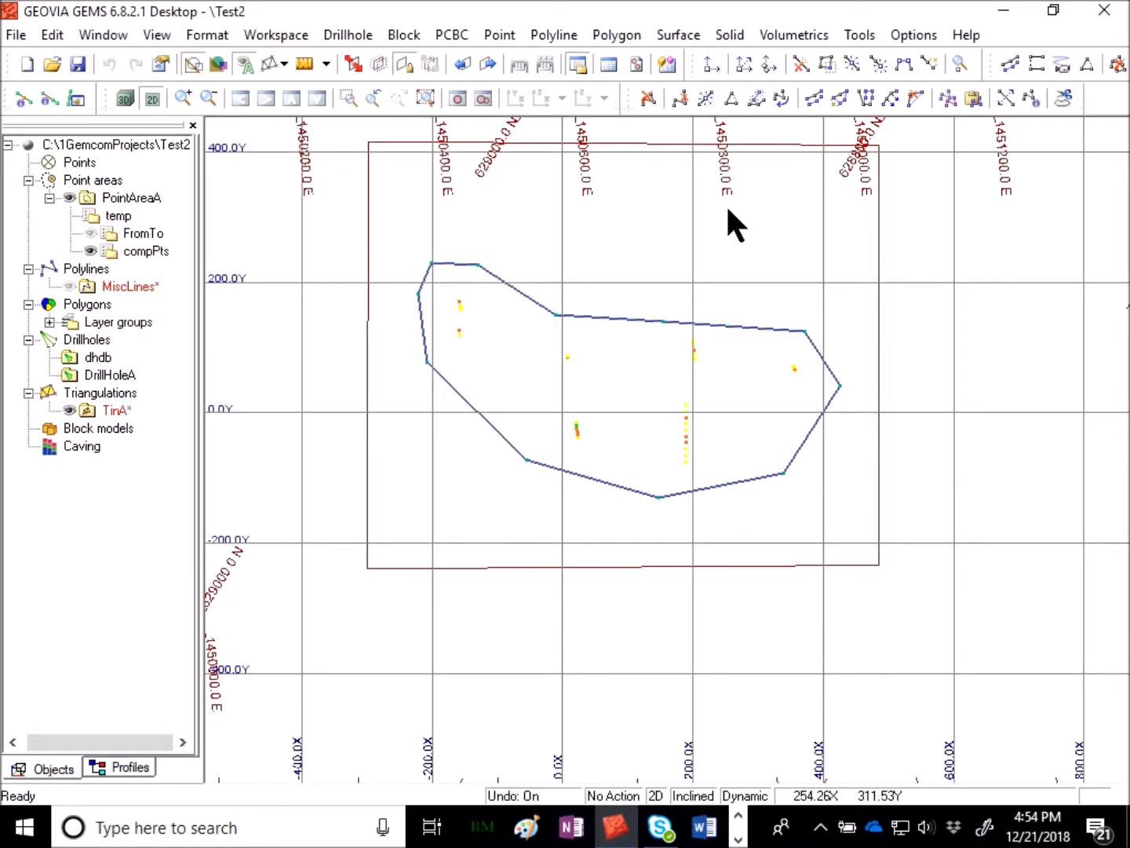
- Clip the solid outside the polyline boundary, naming it solid clip with category Geology Solid and geological code 1EX_RED
click(725, 36)
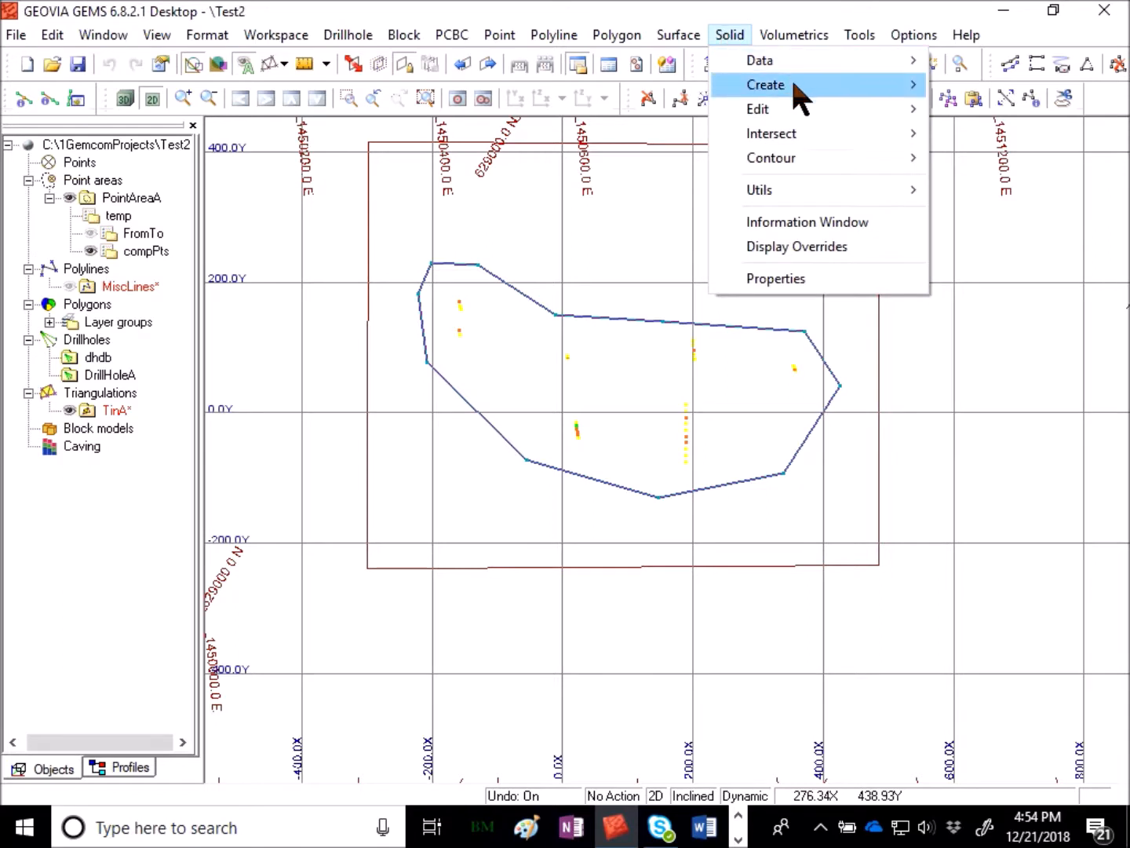
mouse_move(791, 129)
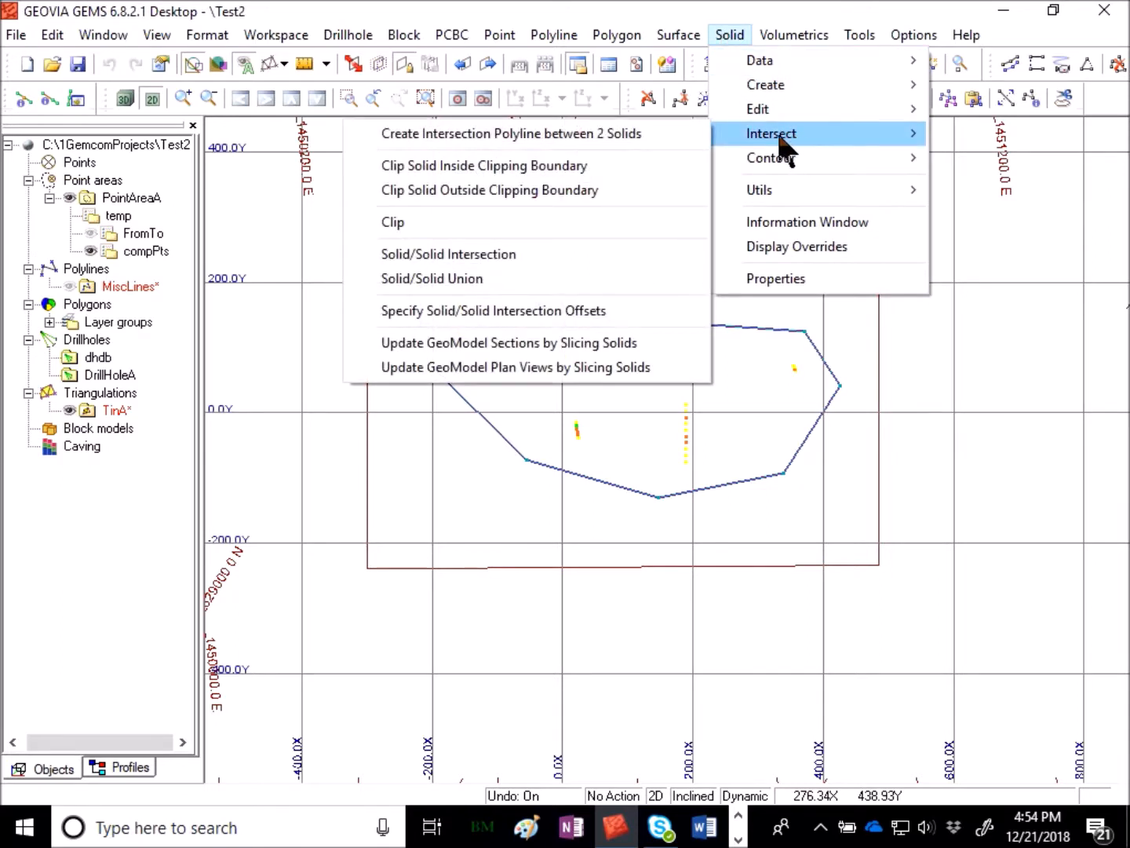
click(601, 189)
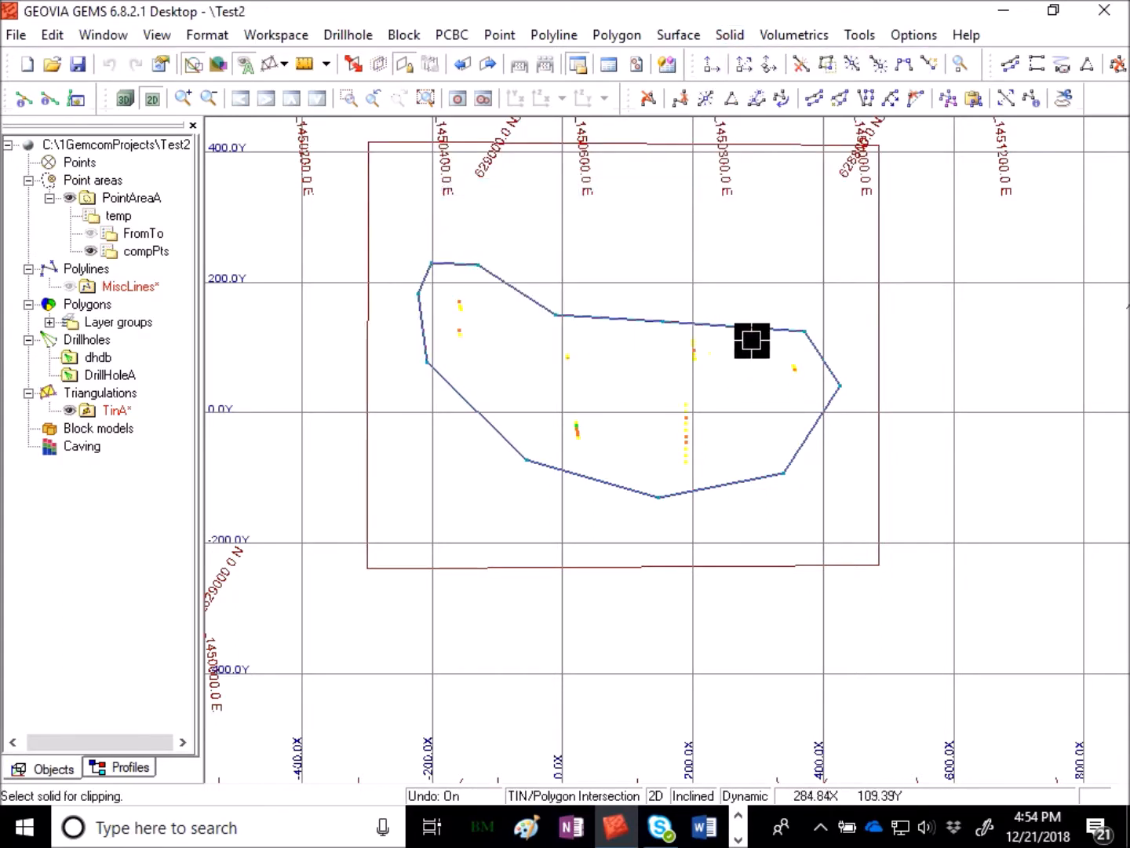
click(880, 329)
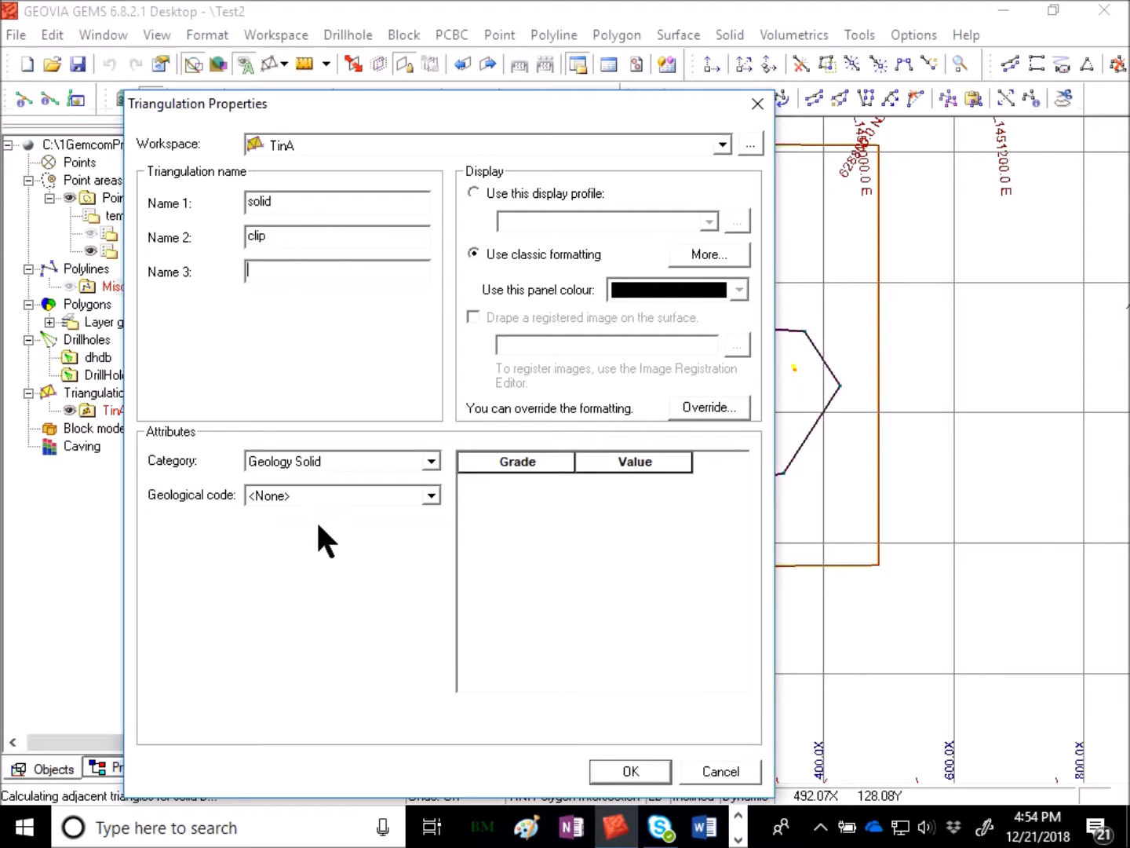
click(353, 496)
click(343, 525)
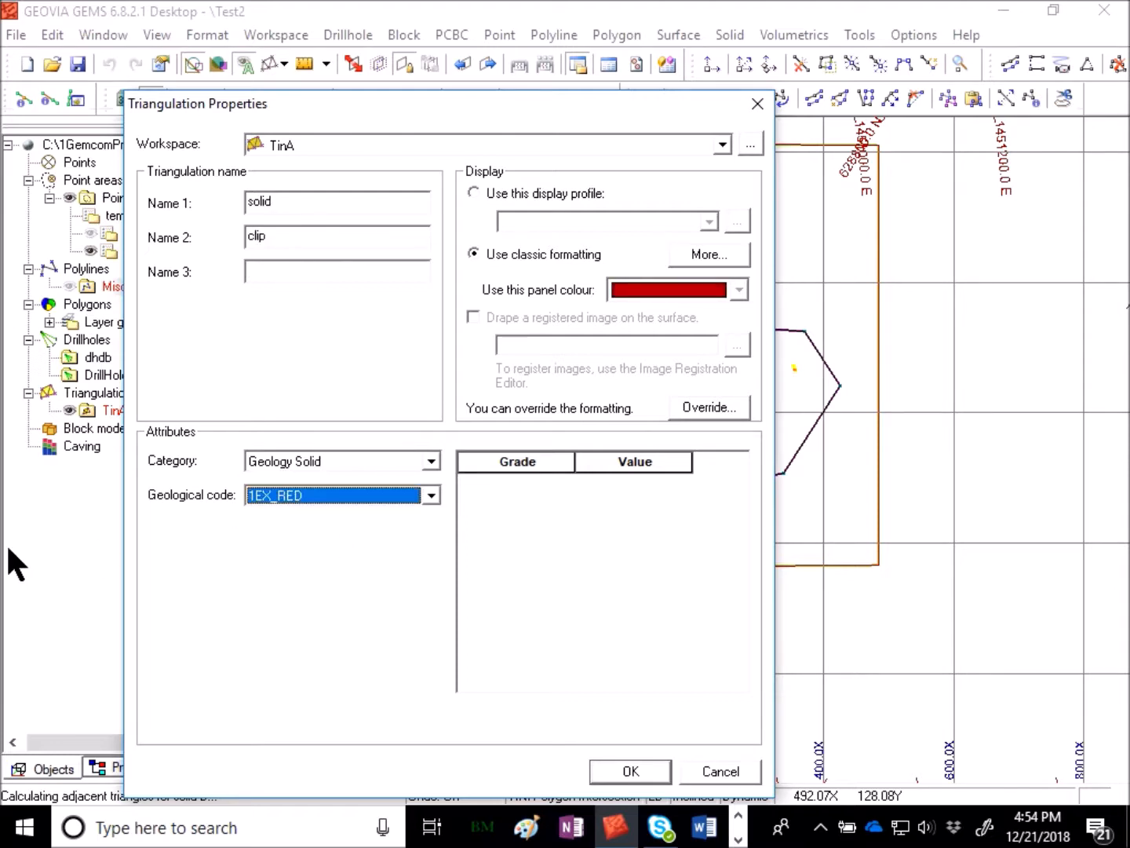
click(653, 766)
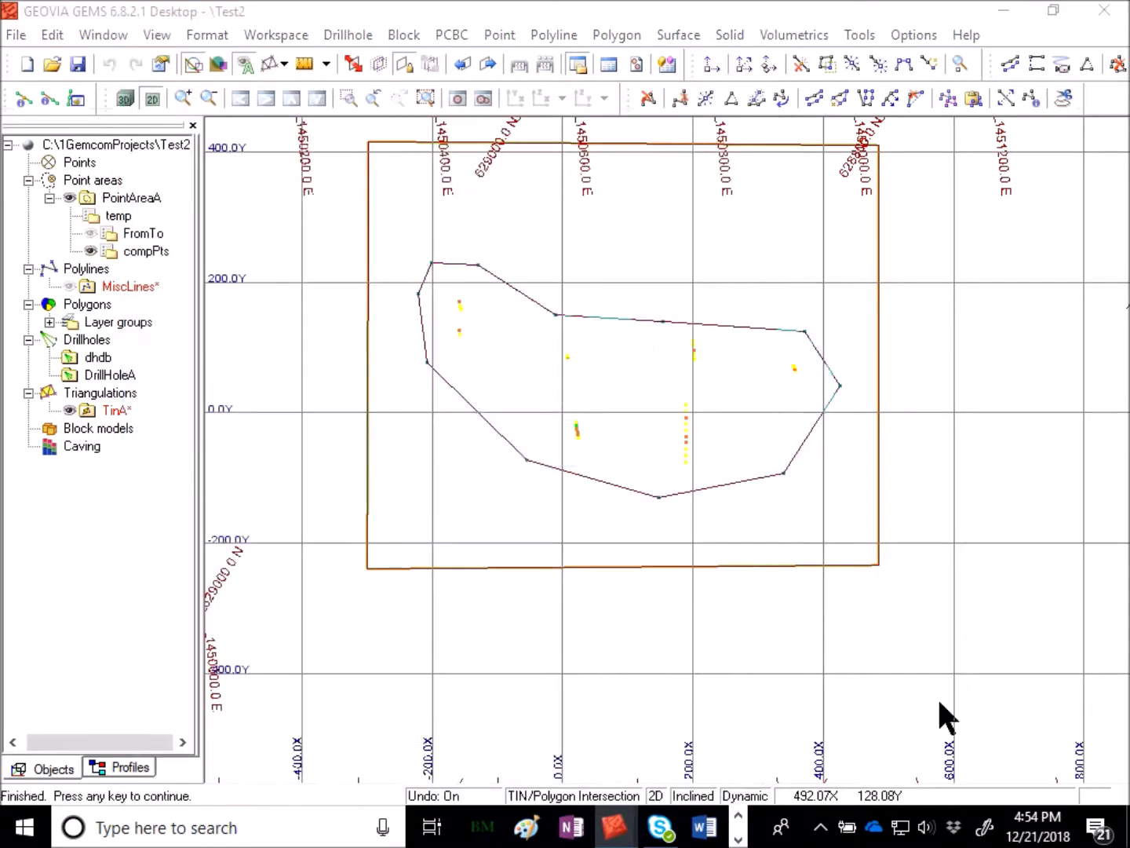
click(565, 441)
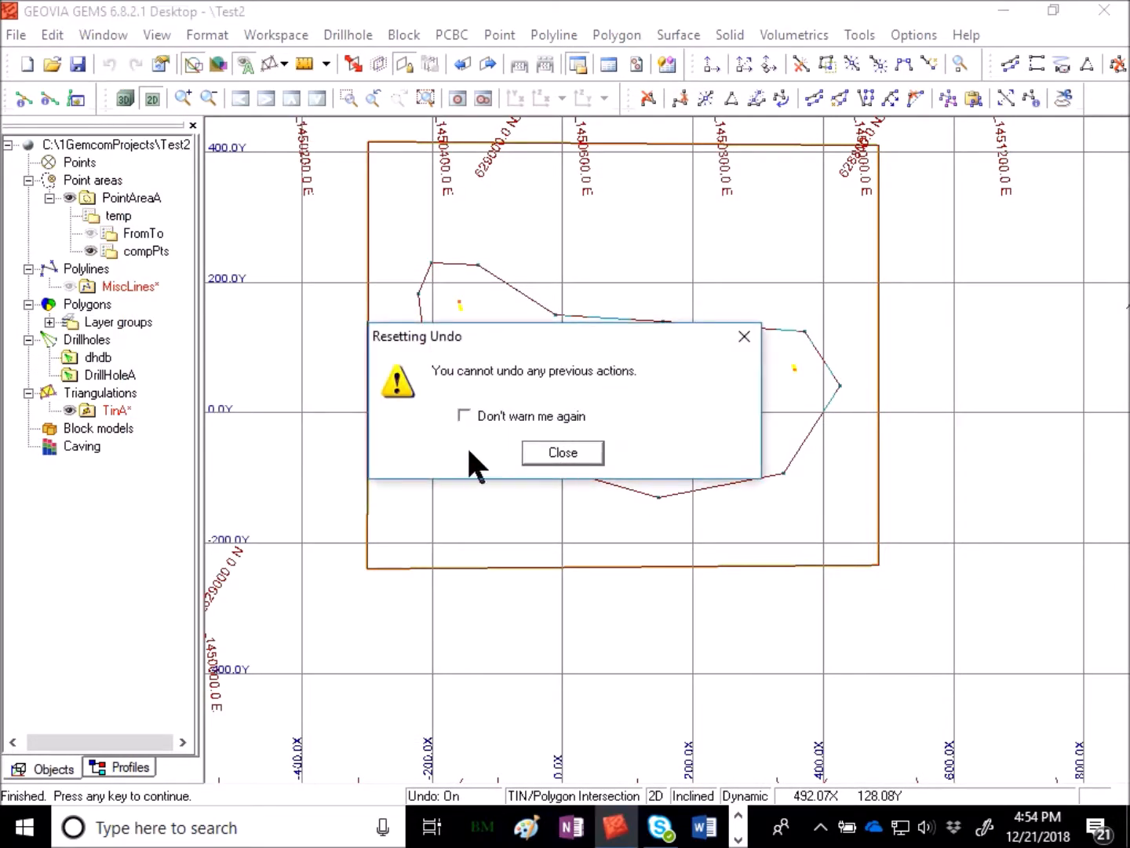
click(562, 453)
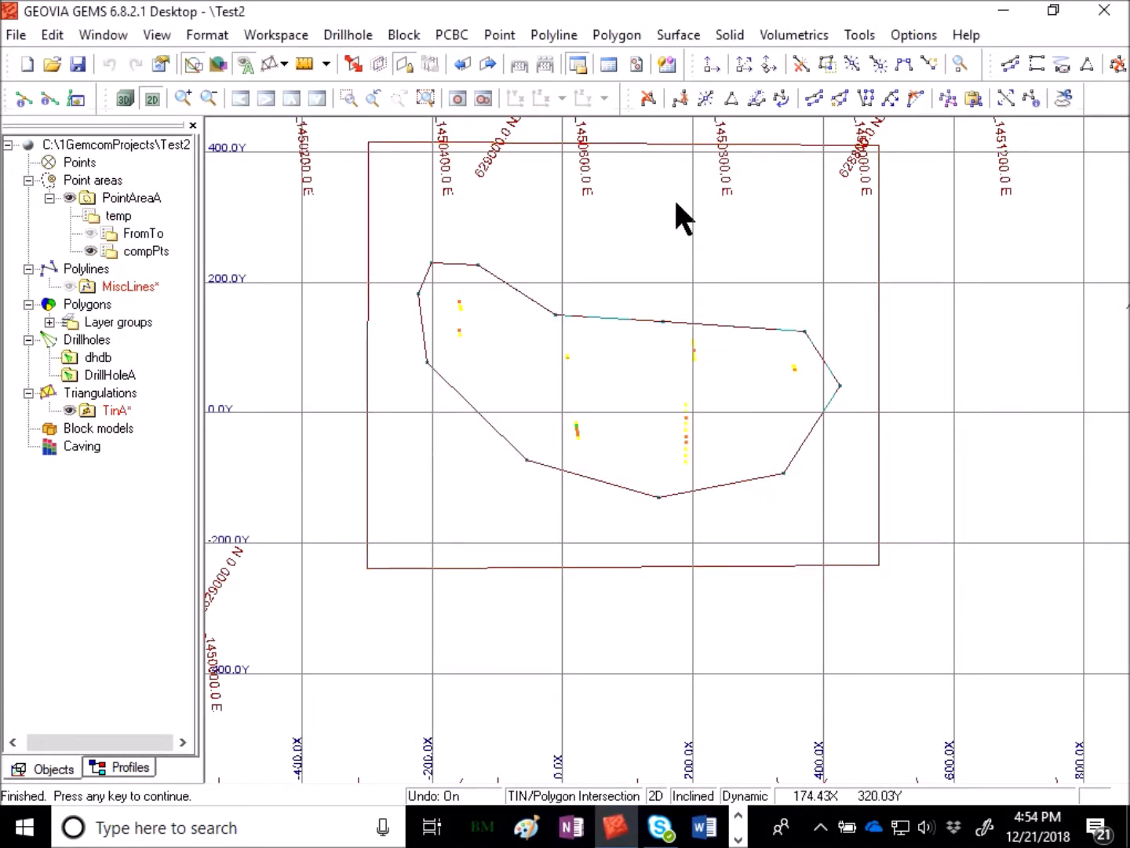
- Load only the solid clip triangulation from the list of solids
click(728, 34)
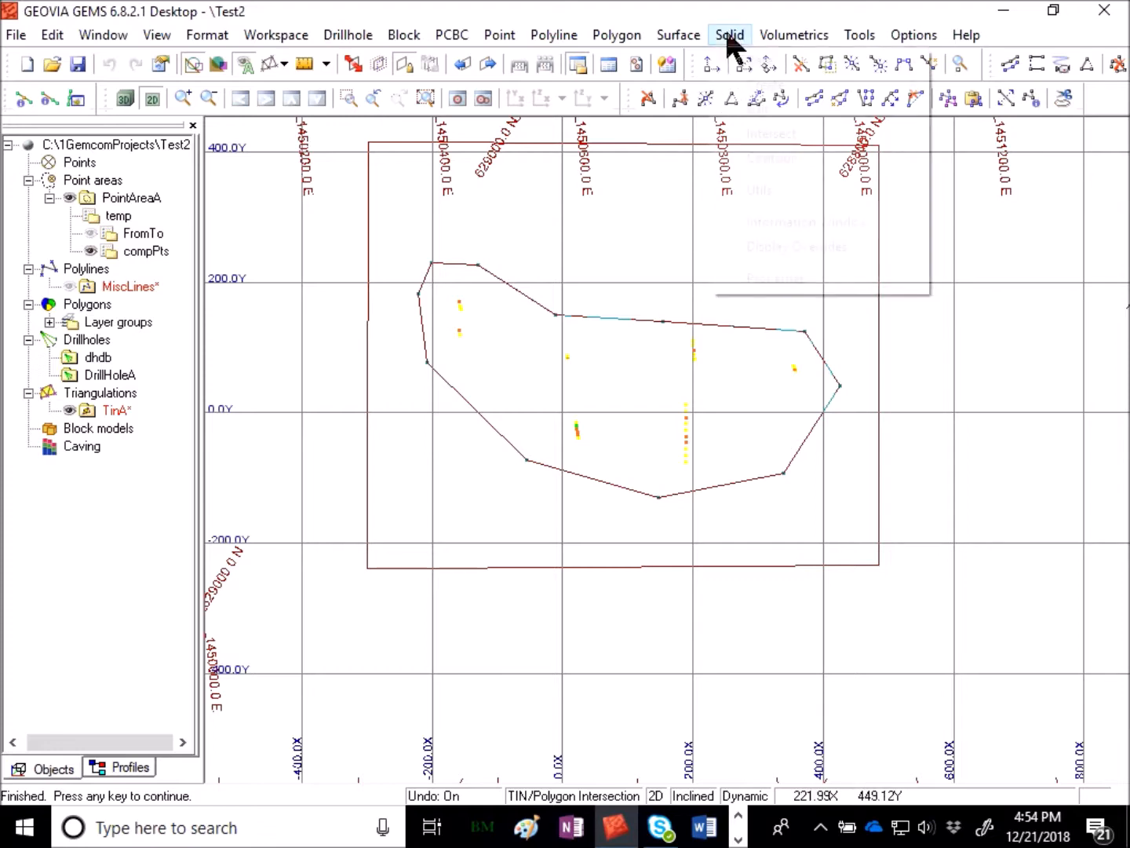
mouse_move(769, 60)
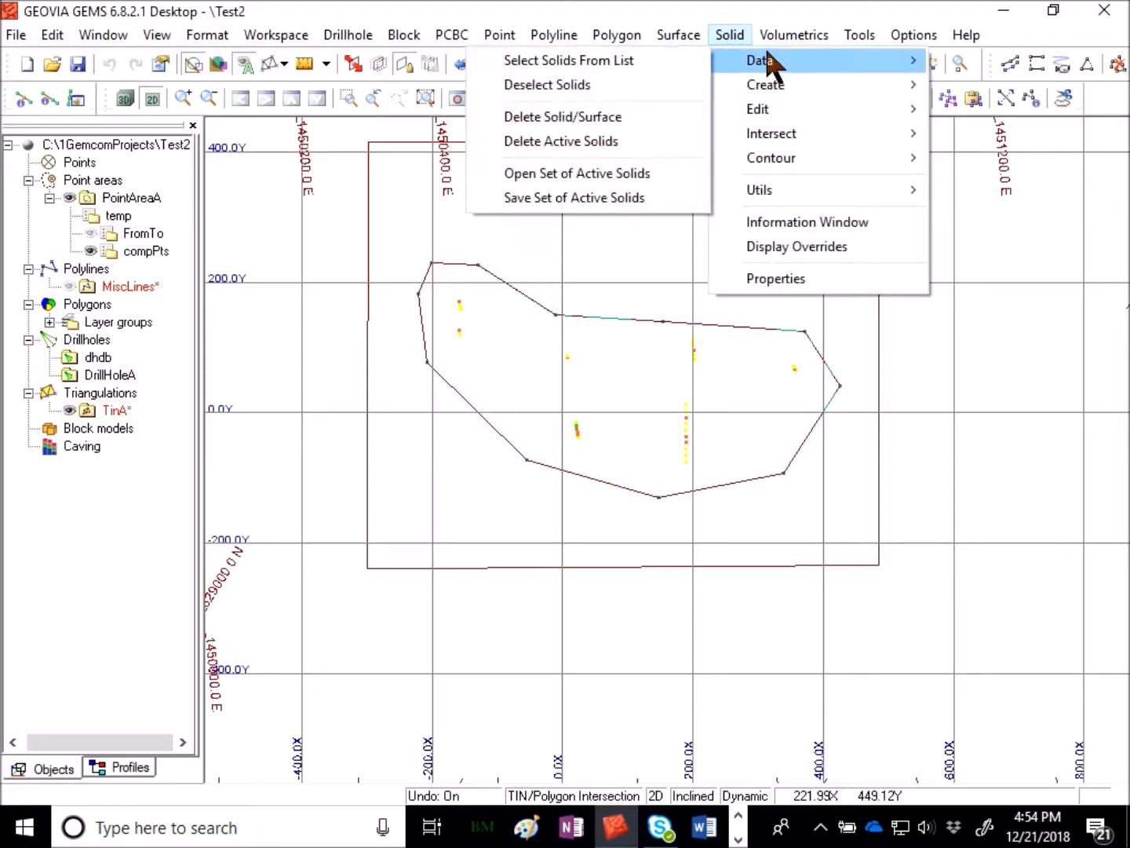
click(674, 59)
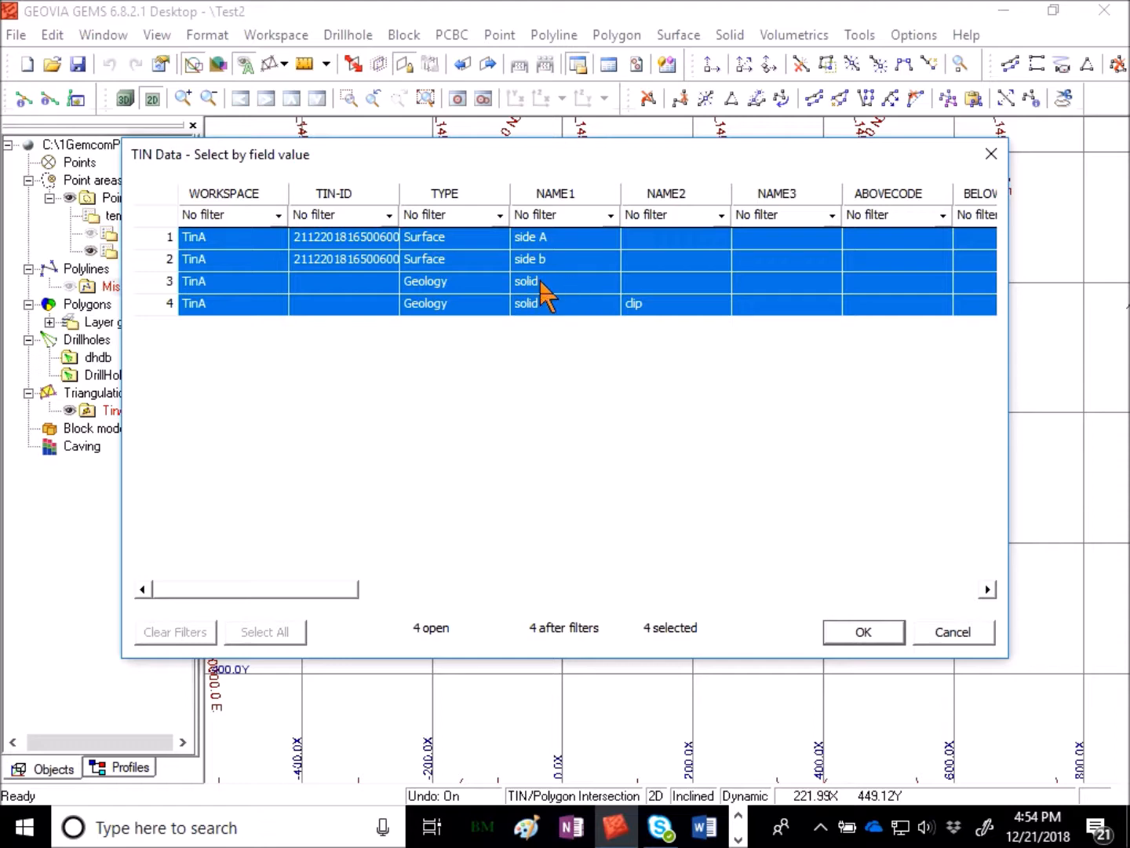
click(582, 311)
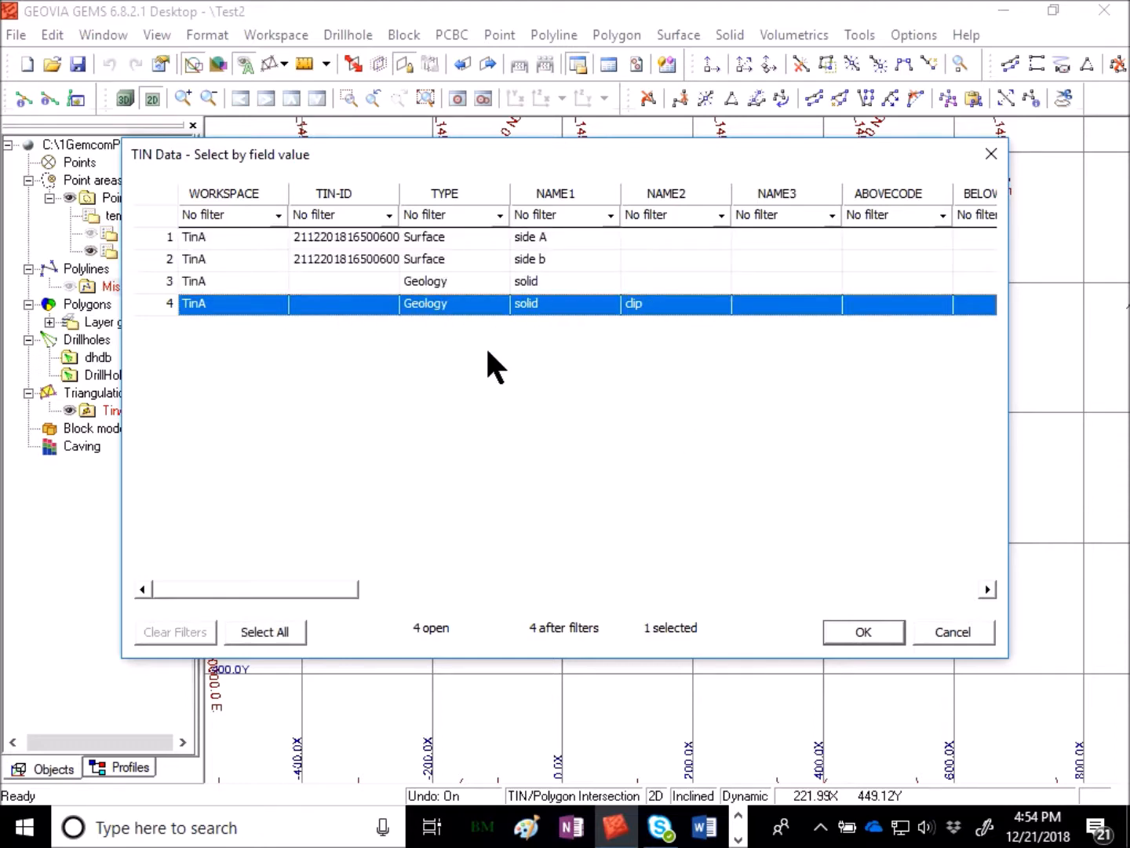
click(888, 633)
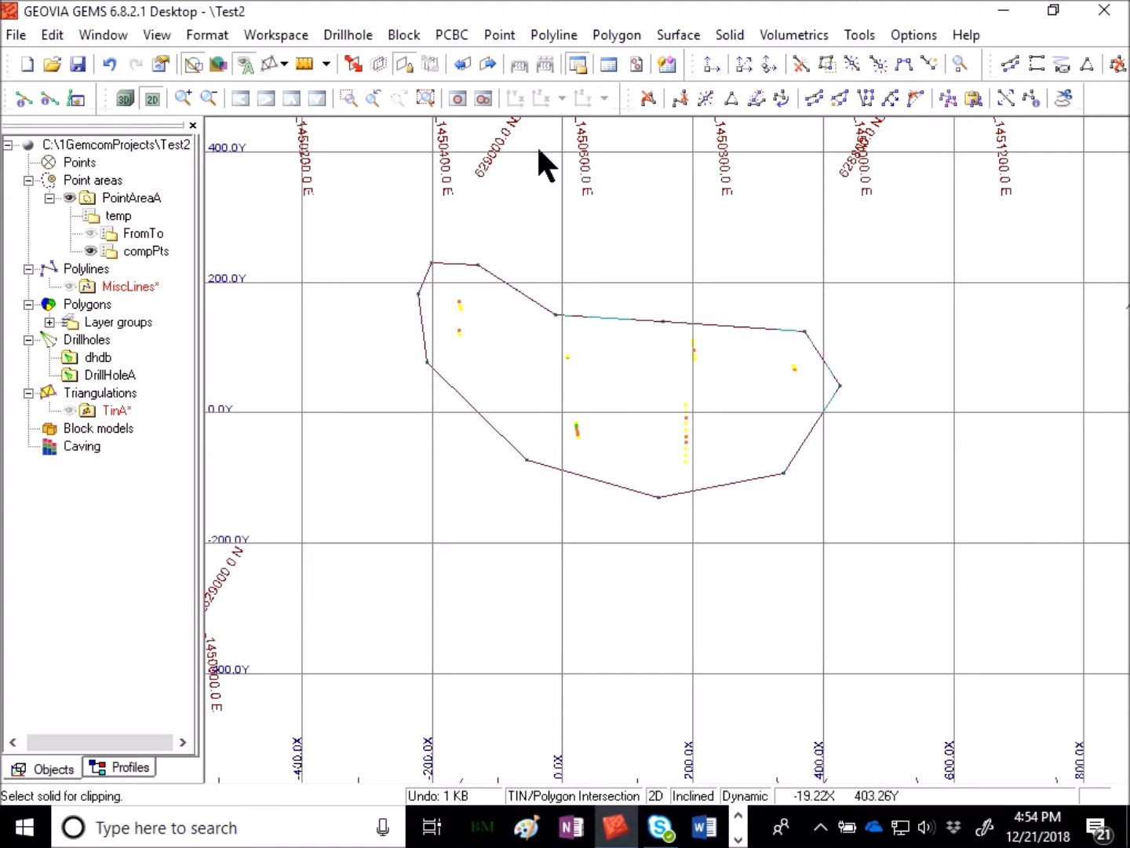
- Draw triangulations as triangulations and switch to the 3D view
click(286, 64)
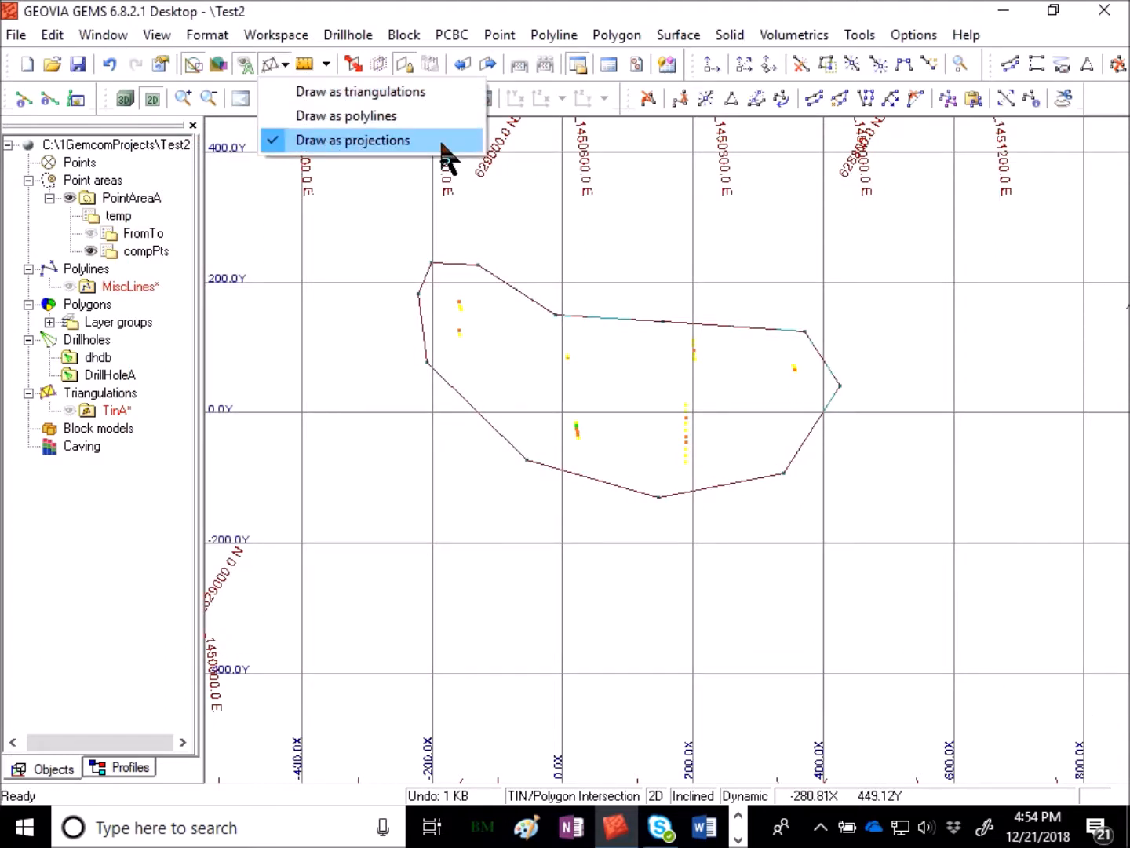
click(432, 91)
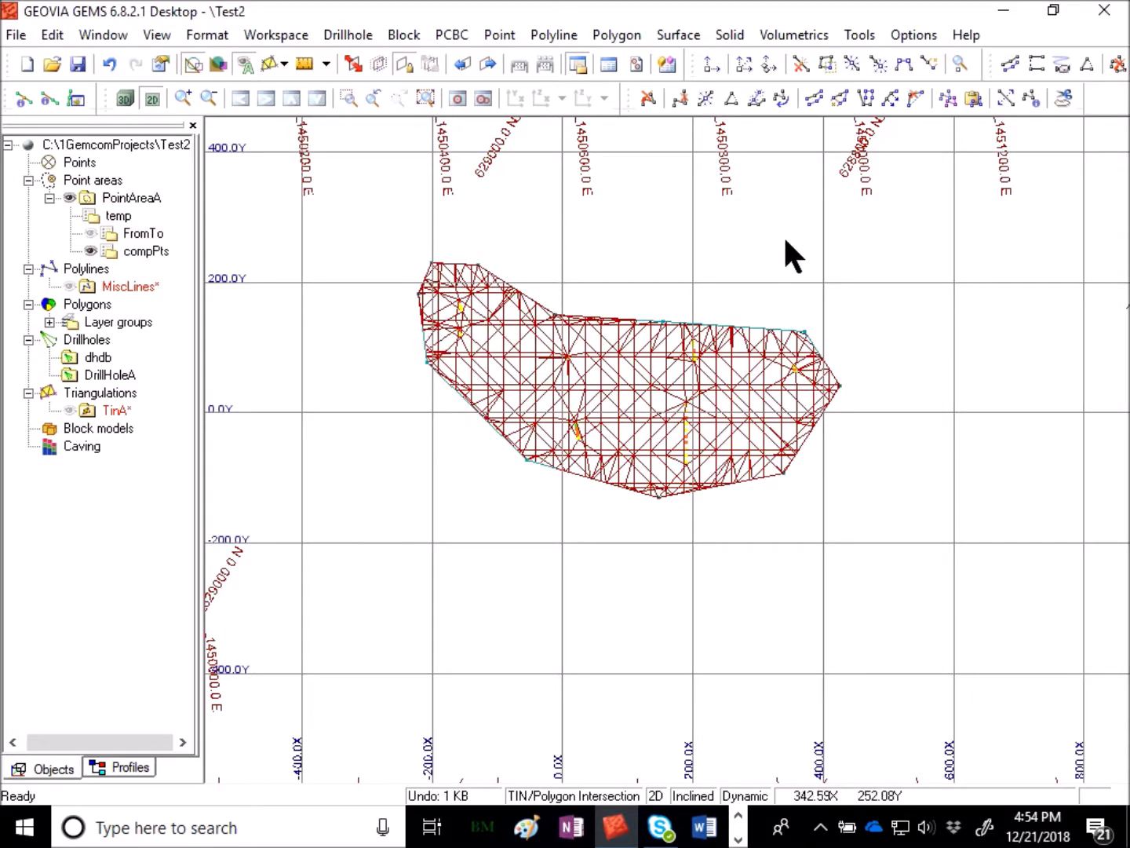
click(124, 100)
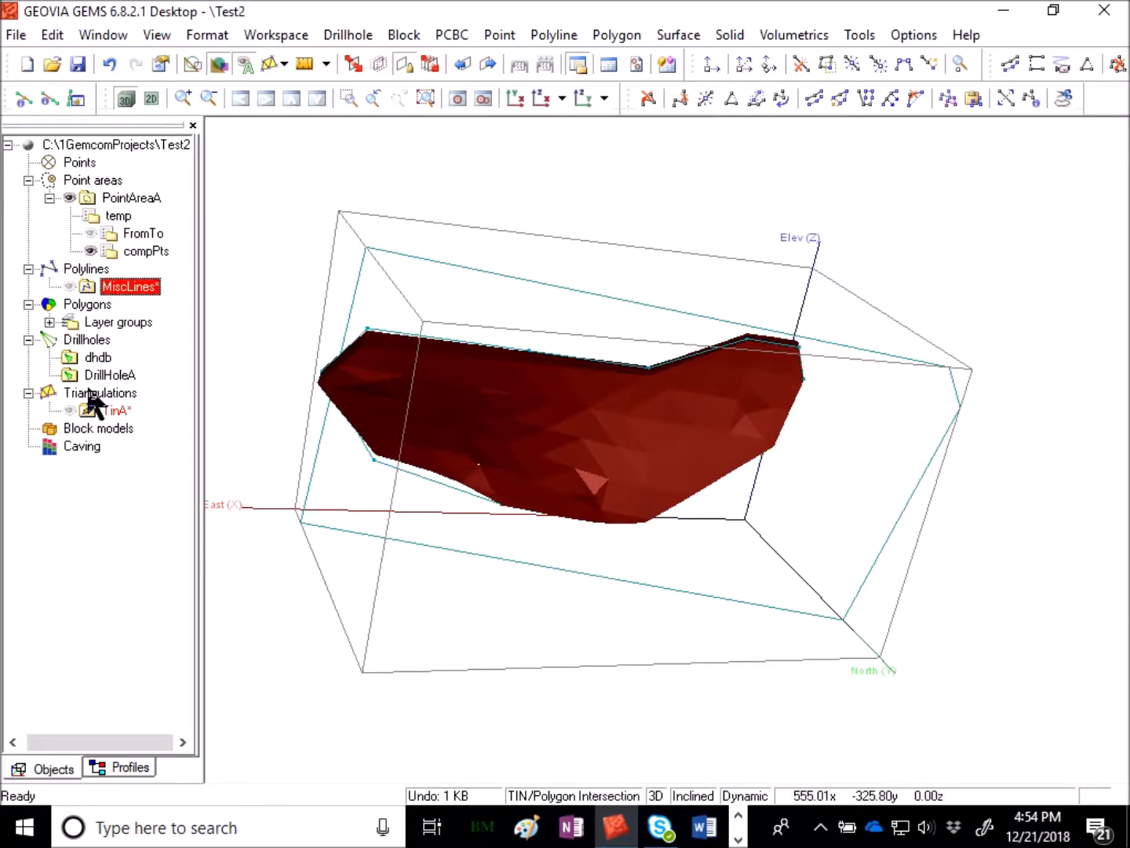
- Open the dhdb drillholes with the COMP display profile, processing all records
right_click(97, 357)
click(159, 378)
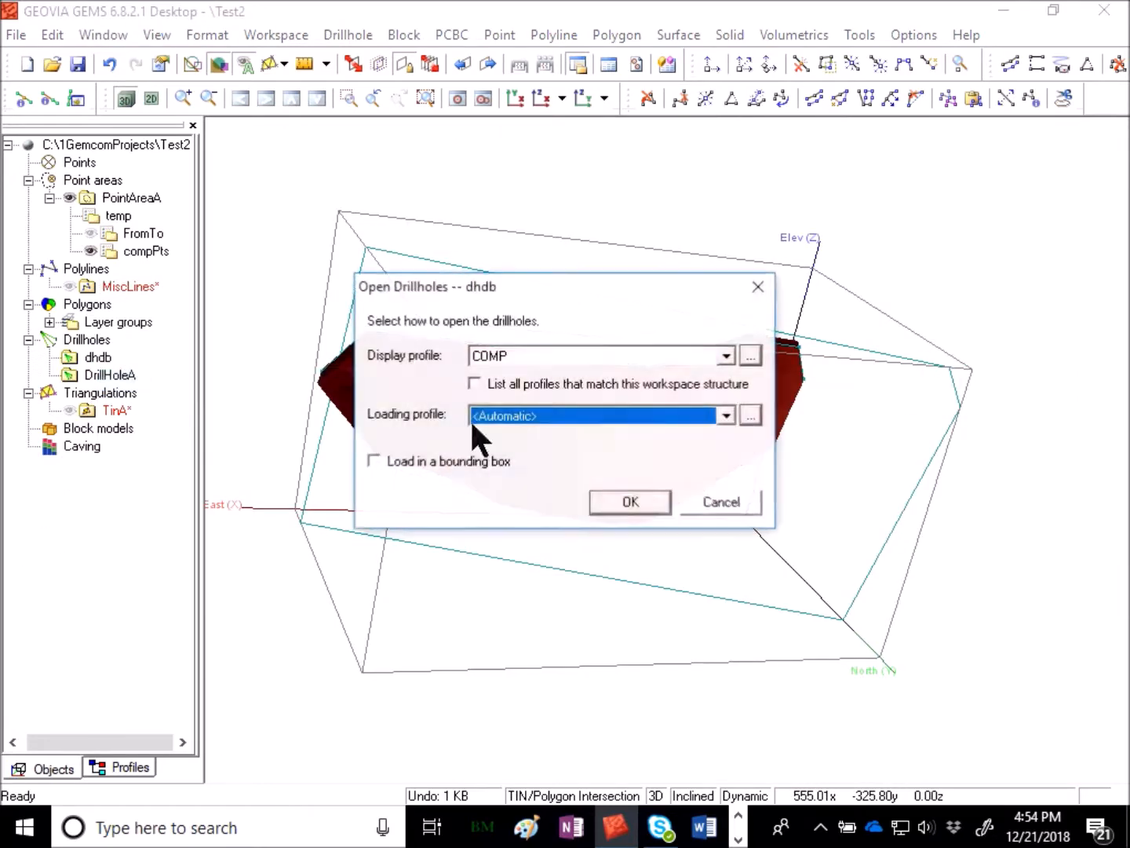
click(631, 501)
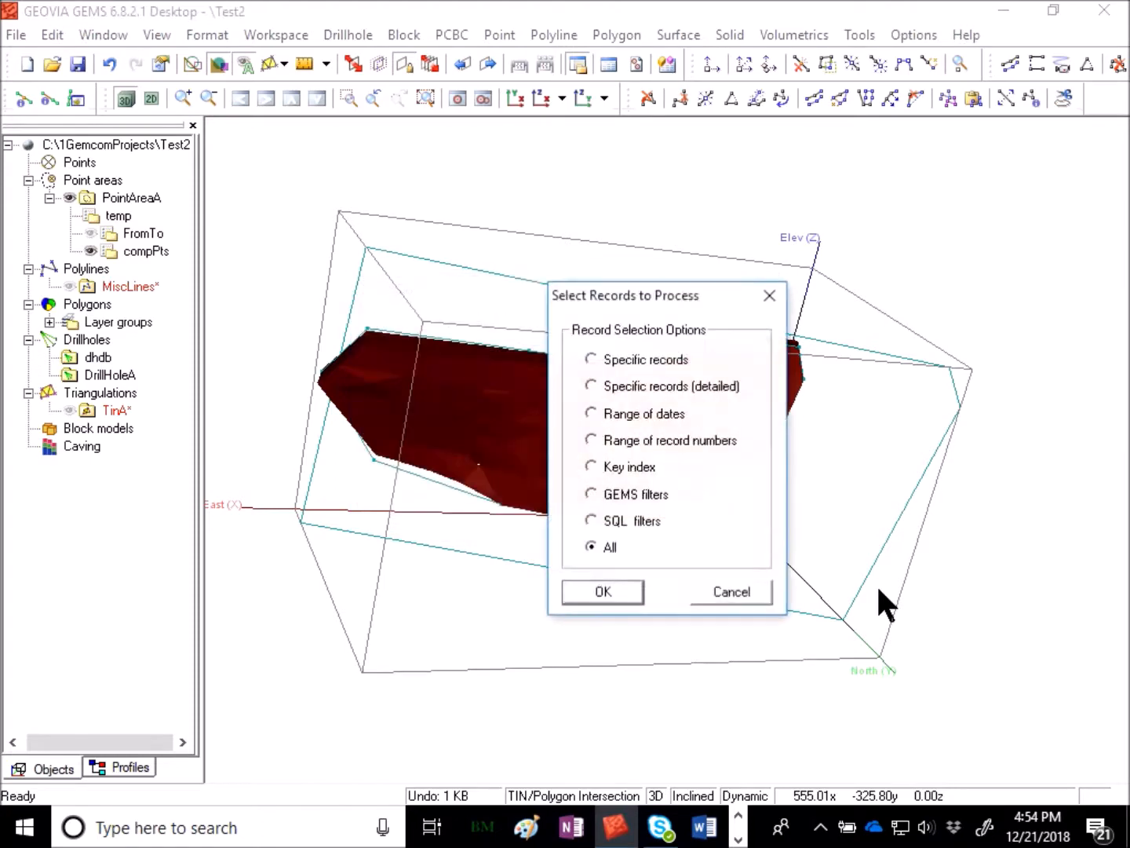
click(636, 579)
- Rotate the 3D view to examine the clipped solid against the drillholes
drag(885, 507, 621, 554)
drag(894, 594, 723, 343)
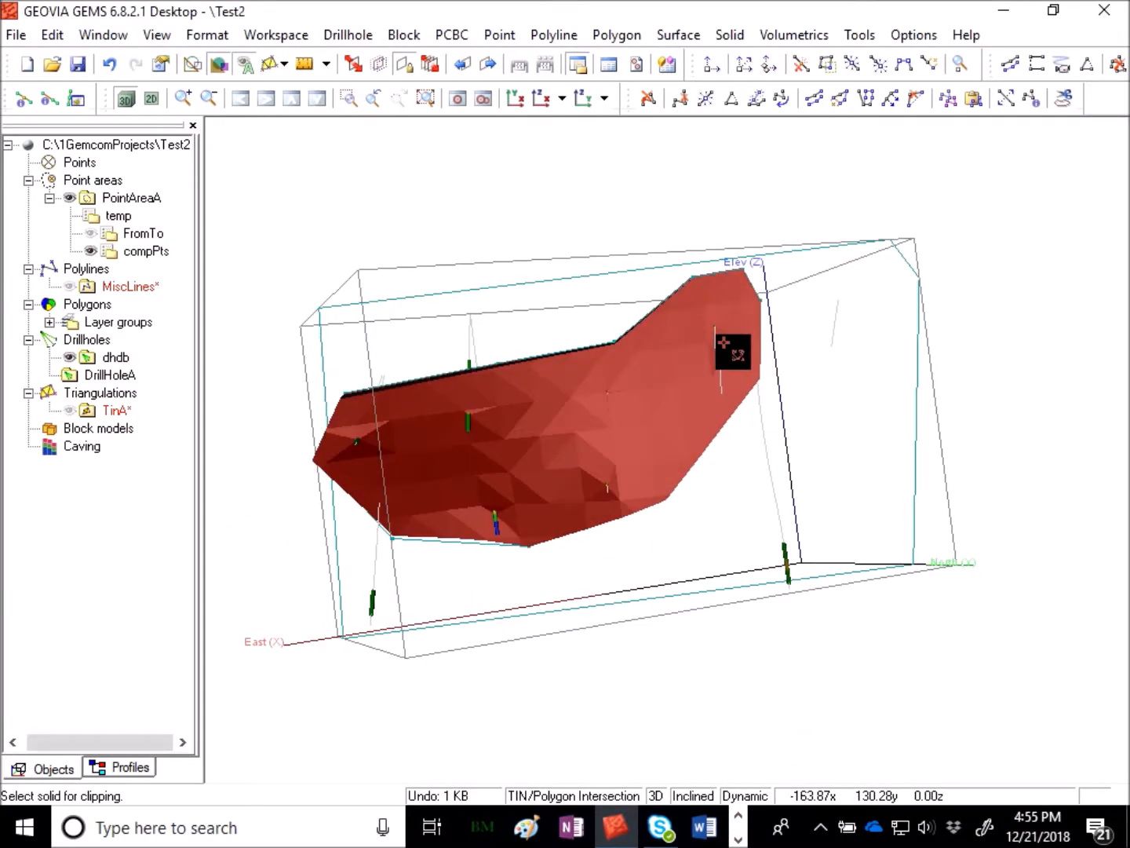
drag(495, 250, 663, 364)
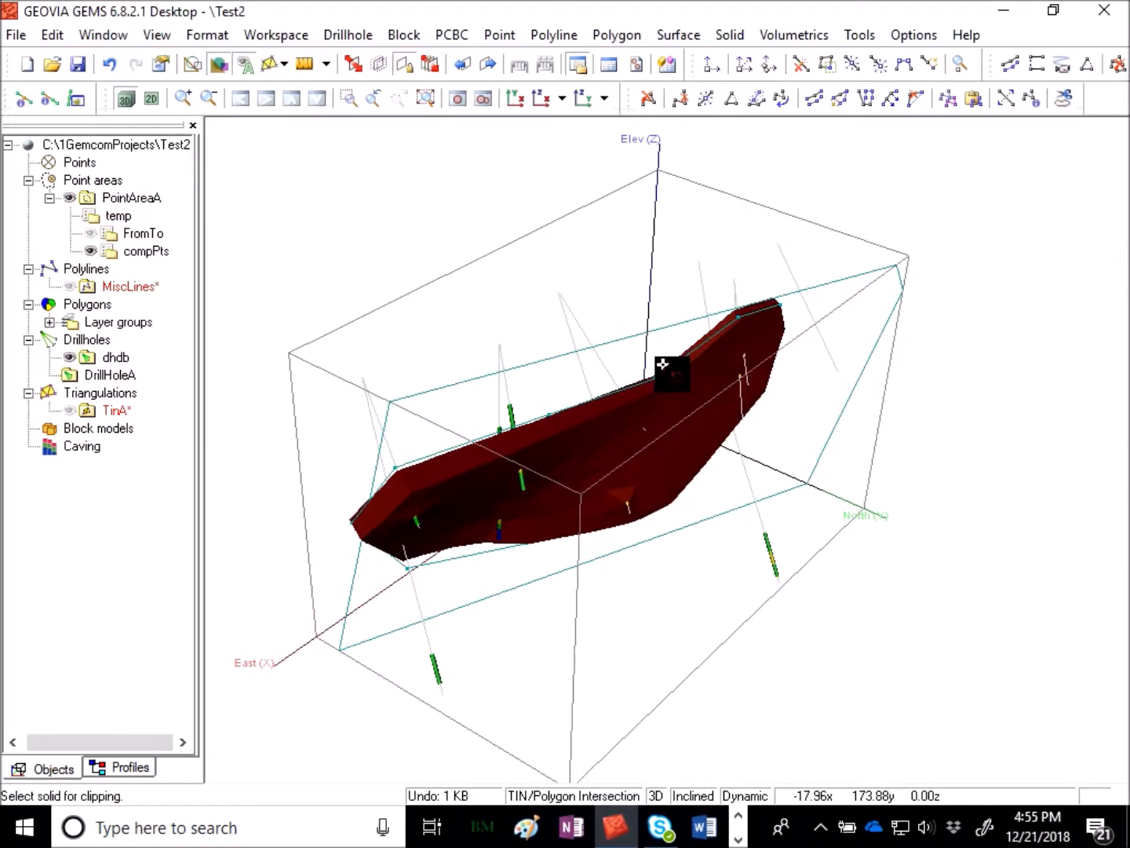
drag(900, 421, 795, 577)
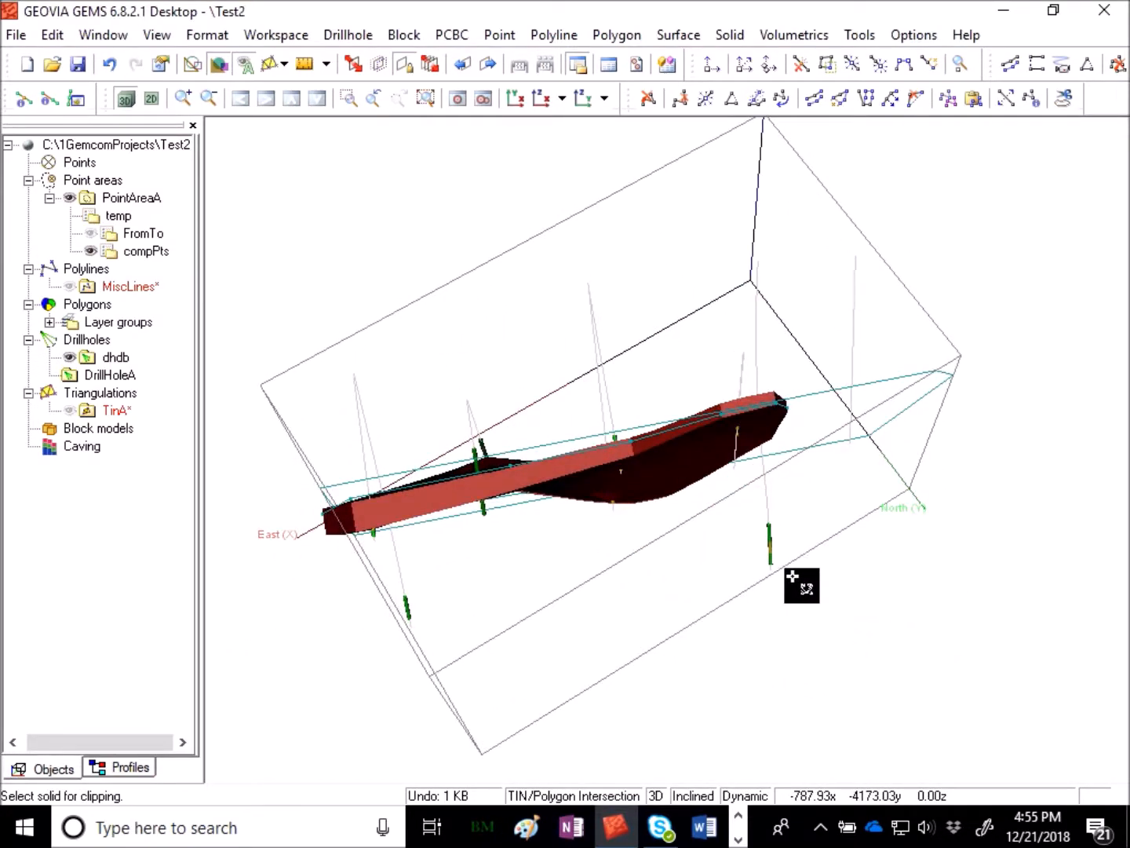
drag(380, 440, 534, 436)
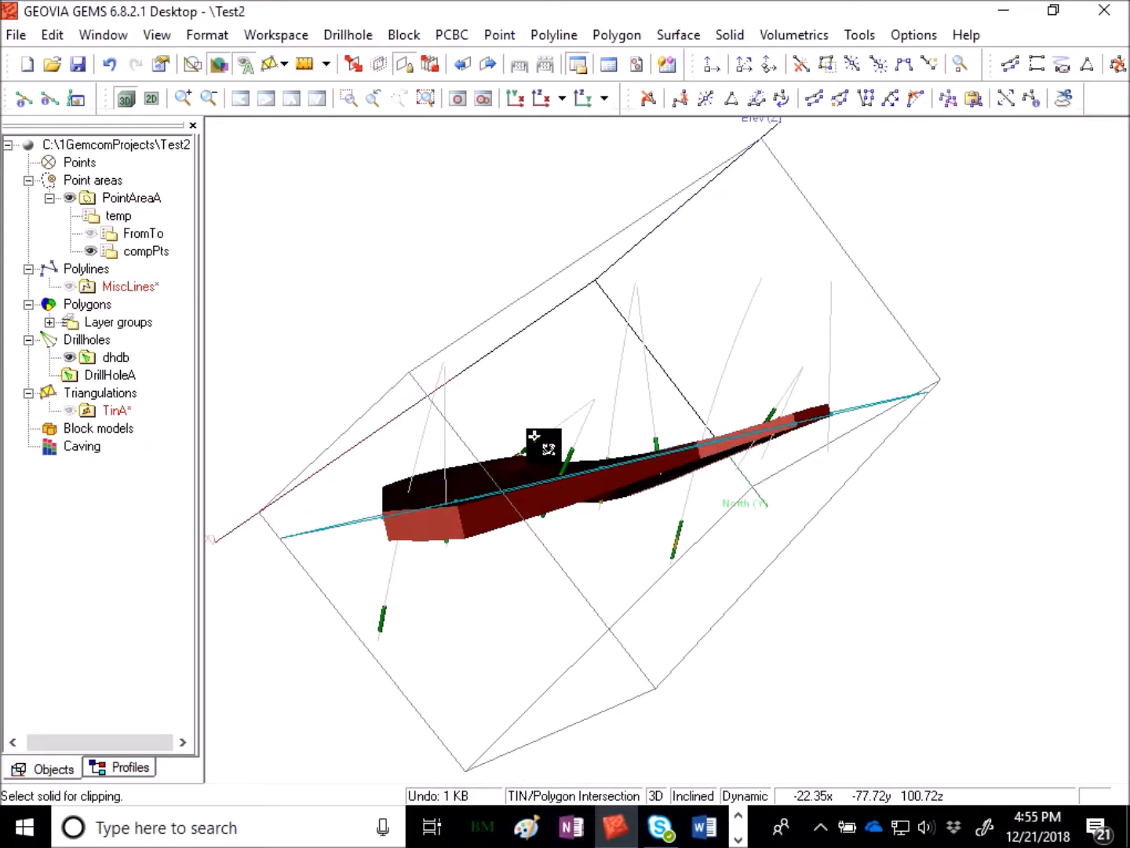